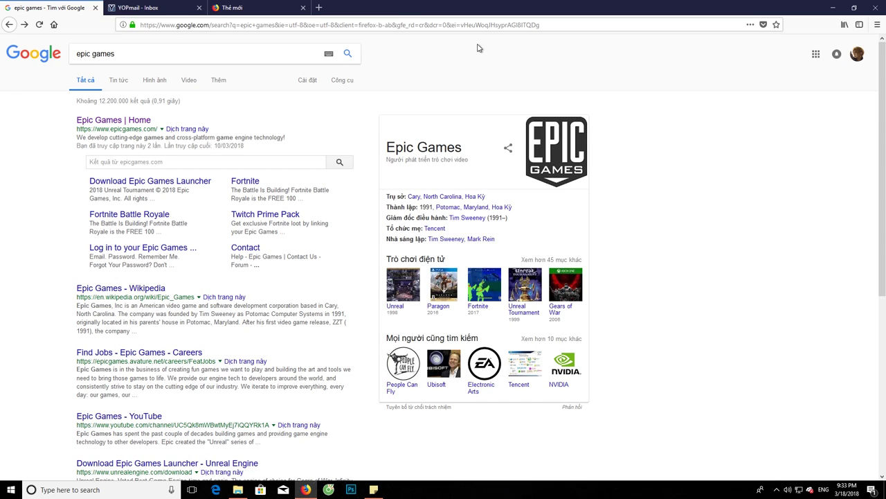
# Select and inspect the 'epic games' query on the Google results page
pyautogui.click(210, 57)
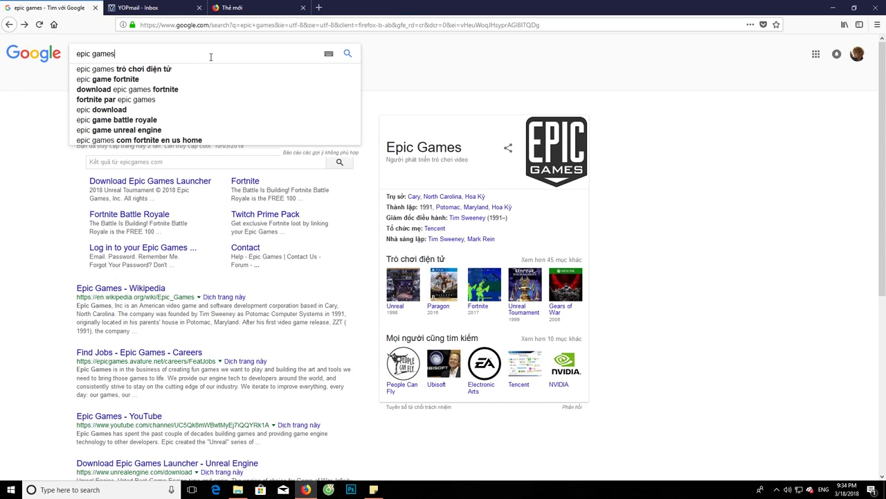
pyautogui.click(628, 144)
pyautogui.scroll(-5, 625, 144)
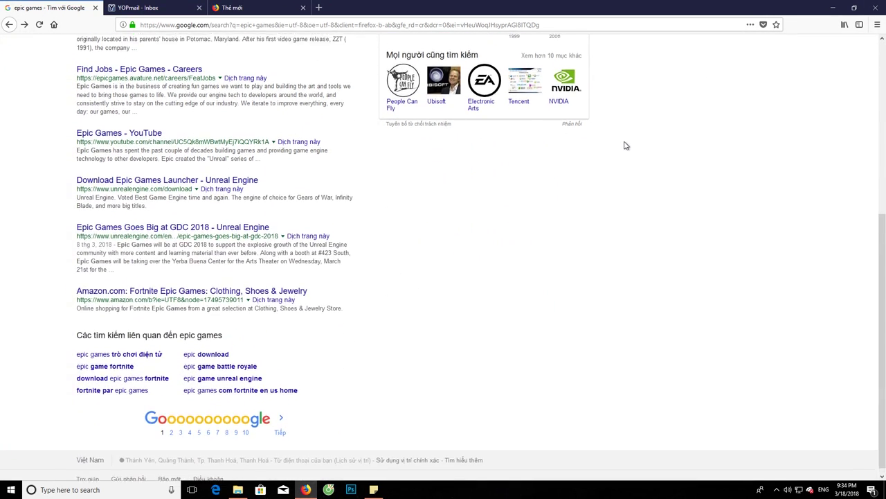
pyautogui.scroll(5, 626, 142)
pyautogui.click(140, 57)
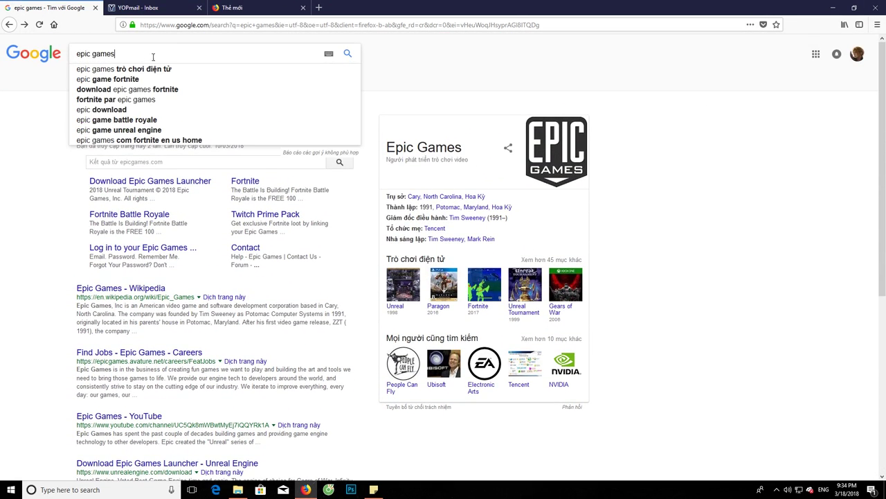
pyautogui.moveTo(169, 54); pyautogui.dragTo(77, 53)
pyautogui.moveTo(190, 53); pyautogui.dragTo(78, 52)
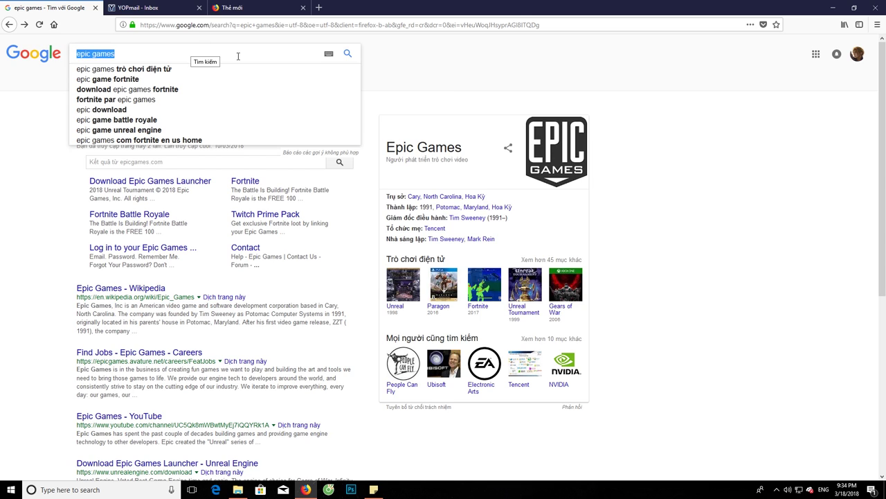
pyautogui.click(481, 86)
pyautogui.scroll(-5, 287, 104)
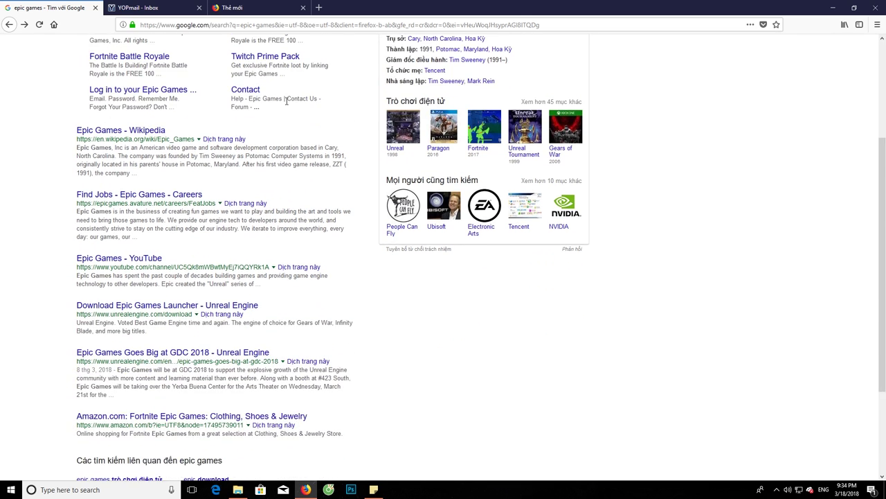
pyautogui.scroll(5, 270, 97)
# Search Google for 'github' in the empty tab, then close that results tab
pyautogui.click(151, 7)
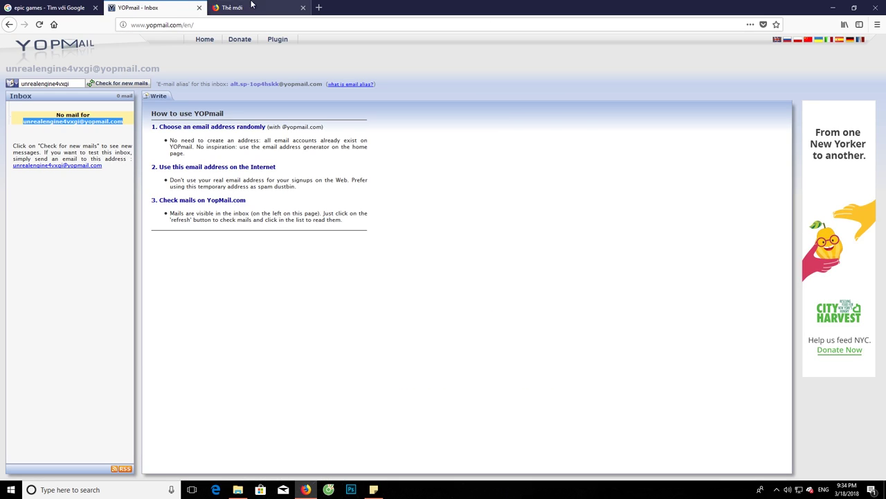
pyautogui.click(263, 6)
pyautogui.write('github')
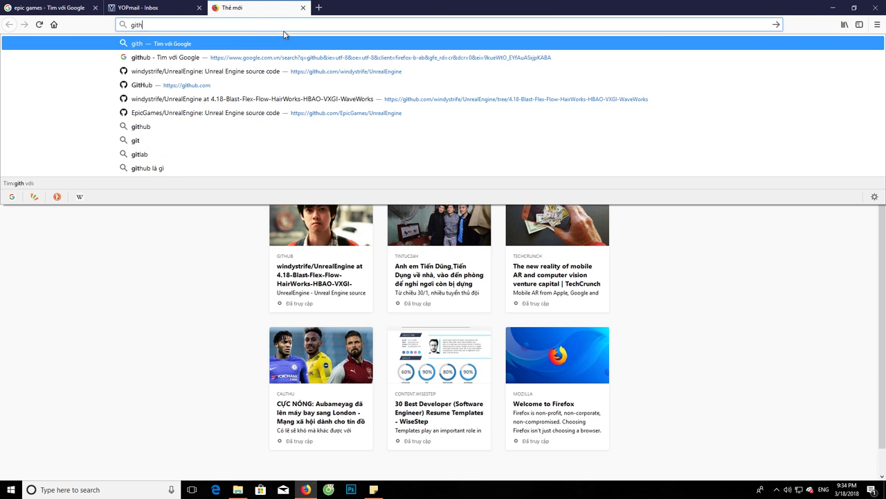
pyautogui.press('Return')
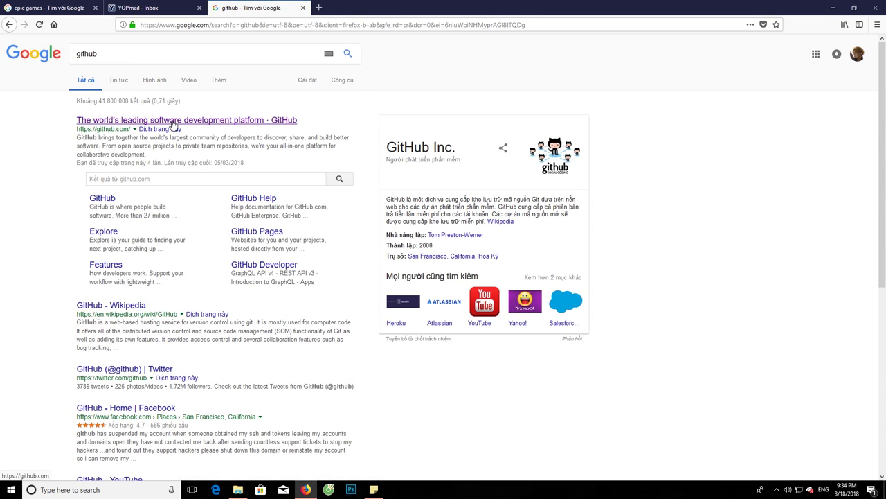
pyautogui.hotkey('ctrl', 'w')
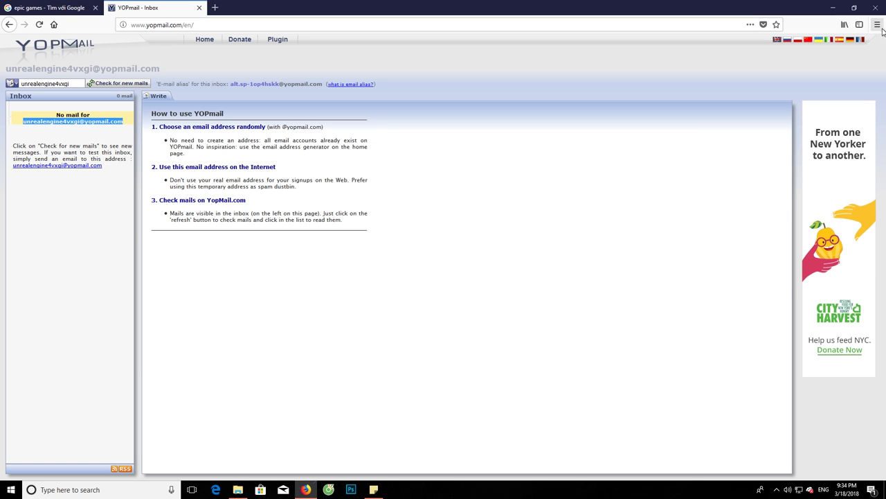
pyautogui.click(878, 25)
# In a new private window, search 'epci games' and go to the Epic Games login page
pyautogui.click(772, 69)
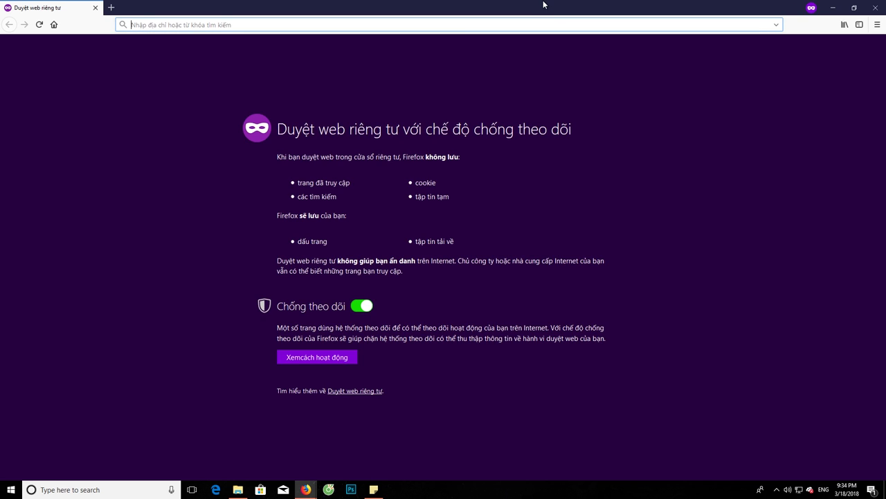
pyautogui.write('epci games')
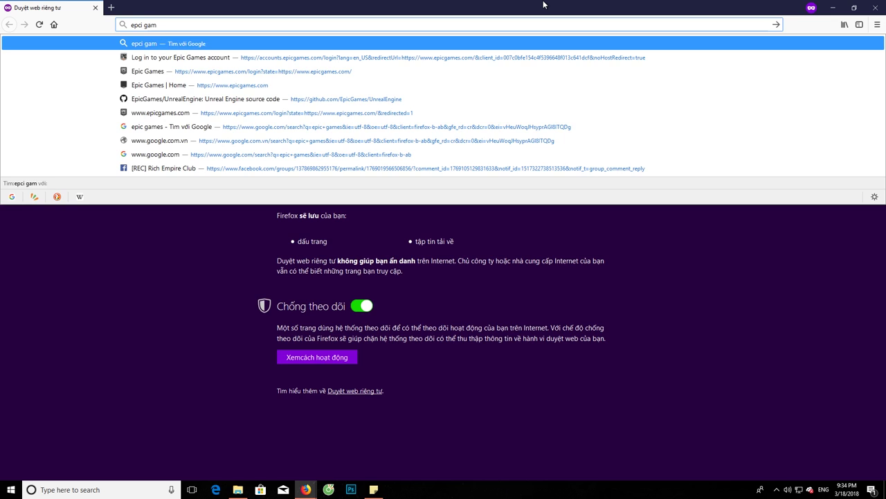
pyautogui.press('Return')
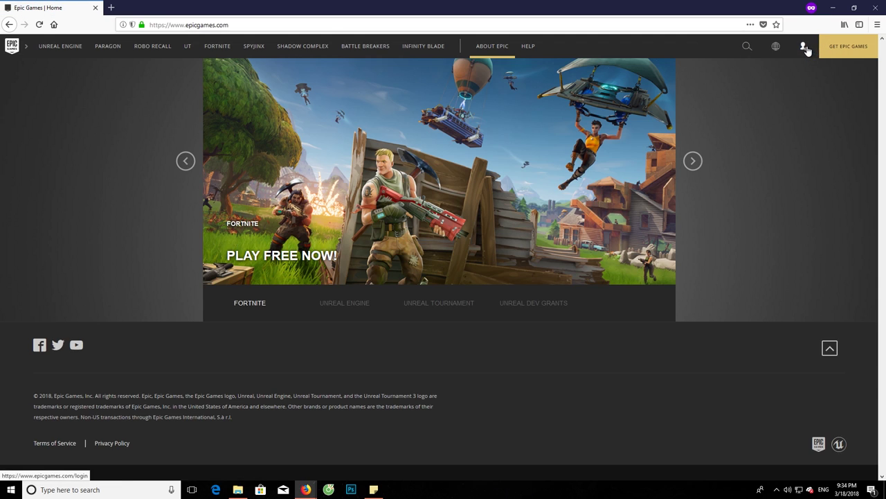
pyautogui.click(803, 46)
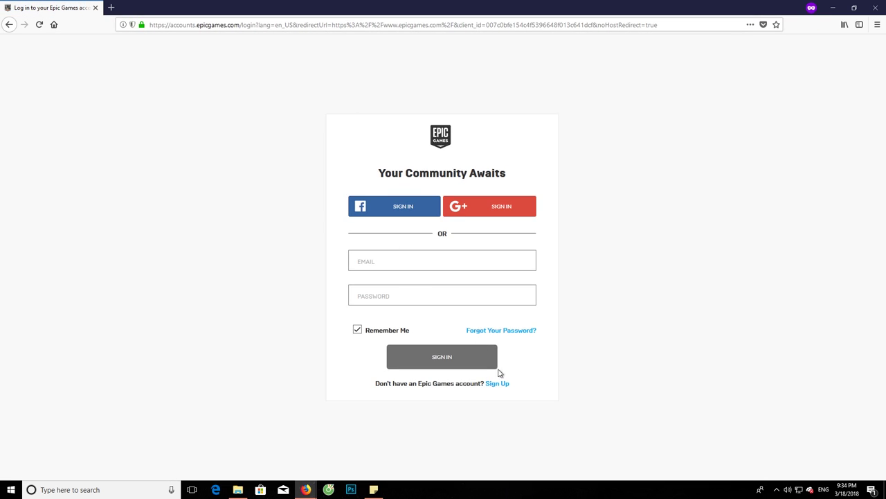
# Open the Epic Games sign-up form and enter first name, last name and display name
pyautogui.click(498, 384)
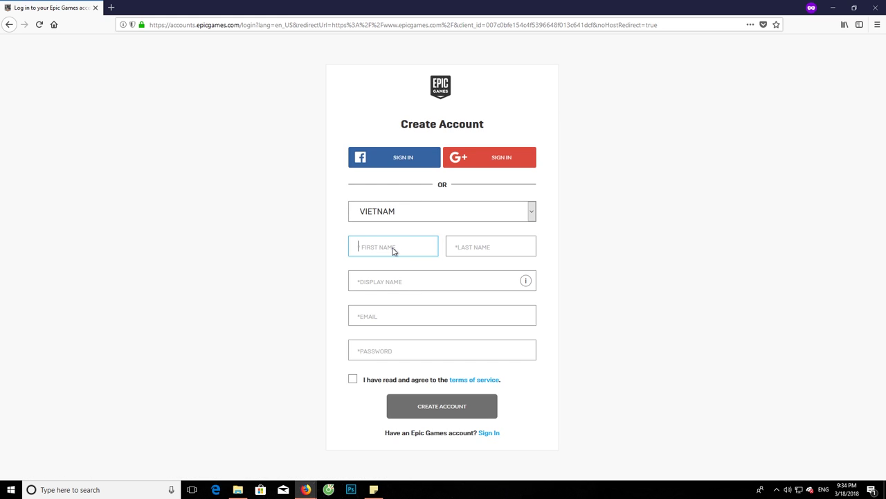
pyautogui.write('Tung')
pyautogui.press('Tab')
pyautogui.write('N')
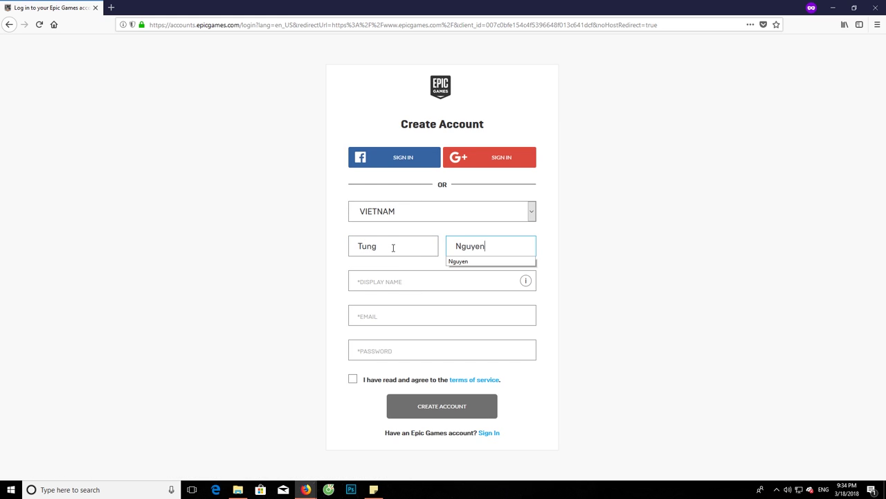
pyautogui.press('Tab')
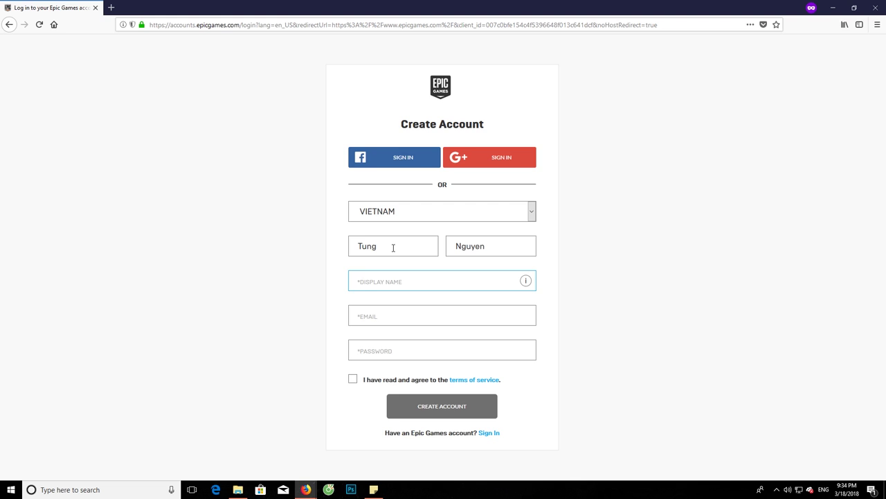
pyautogui.write('UE4')
pyautogui.write('VXGI')
# Fill in the saved YOPmail email address and an account password, then submit the registration
pyautogui.press('Tab')
pyautogui.press('Down')
pyautogui.press('Return')
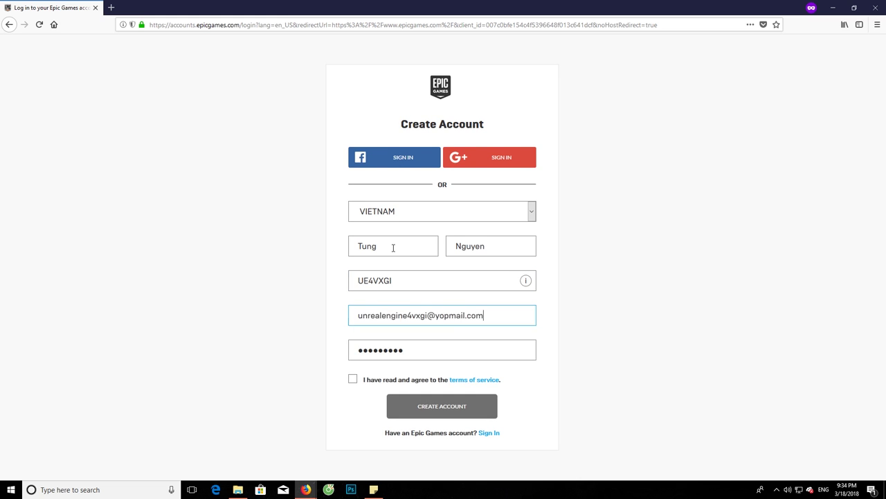
pyautogui.press('Tab')
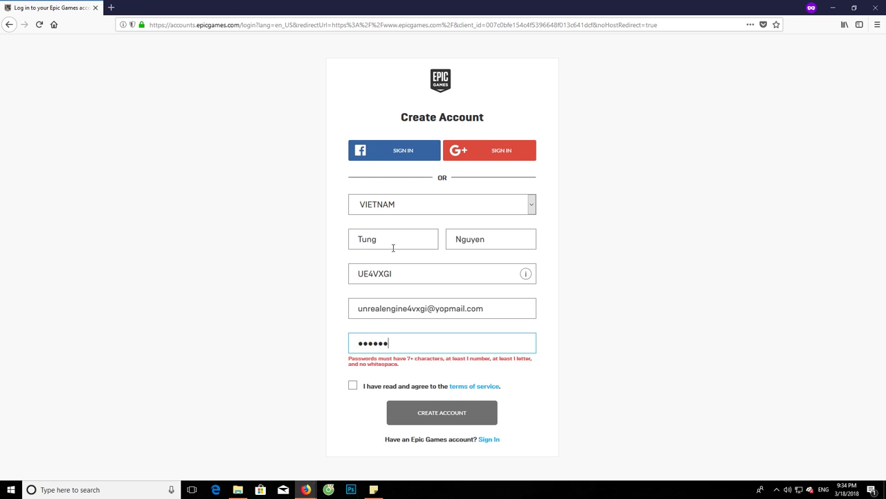
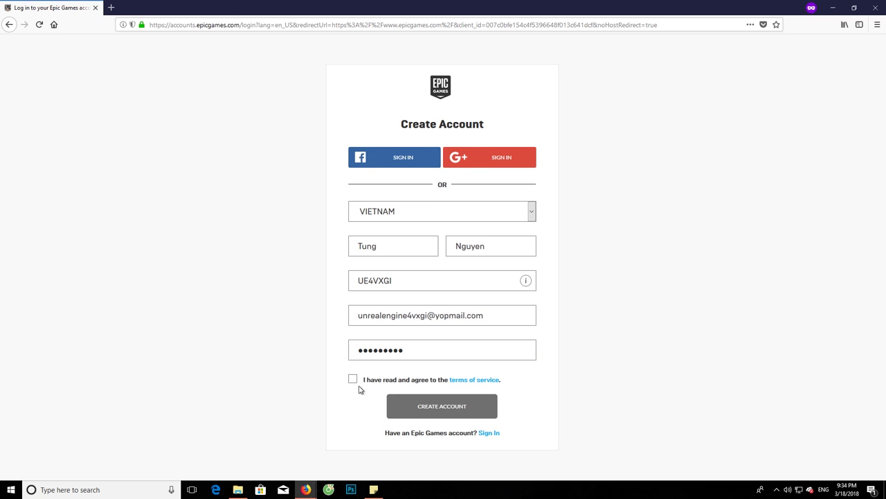
pyautogui.click(452, 407)
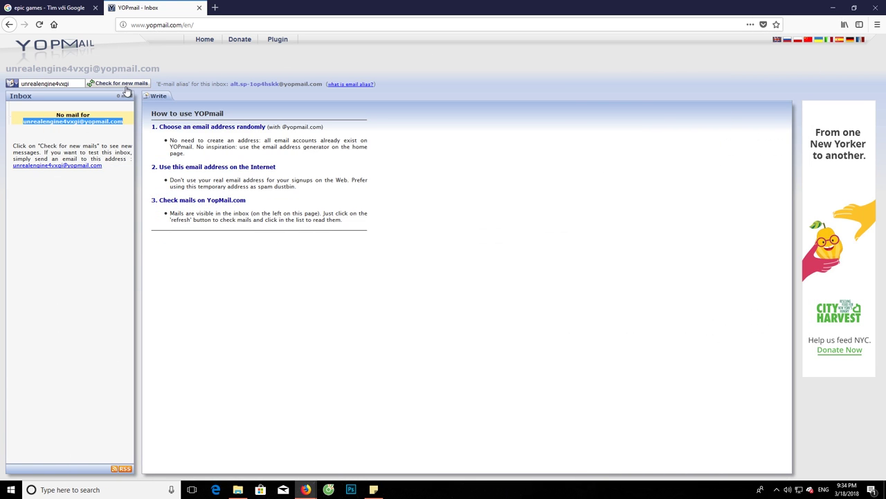
# Copy the YOPmail page address and load it in a new tab of the private window
pyautogui.click(127, 89)
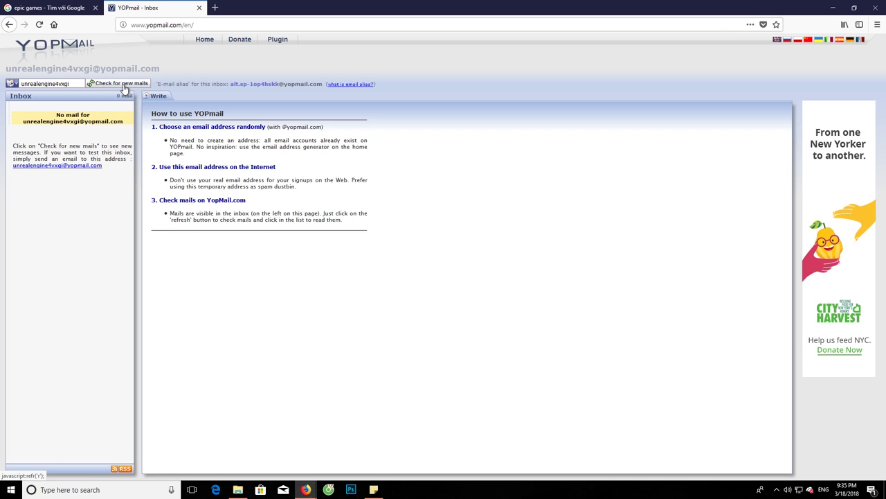
pyautogui.click(159, 27)
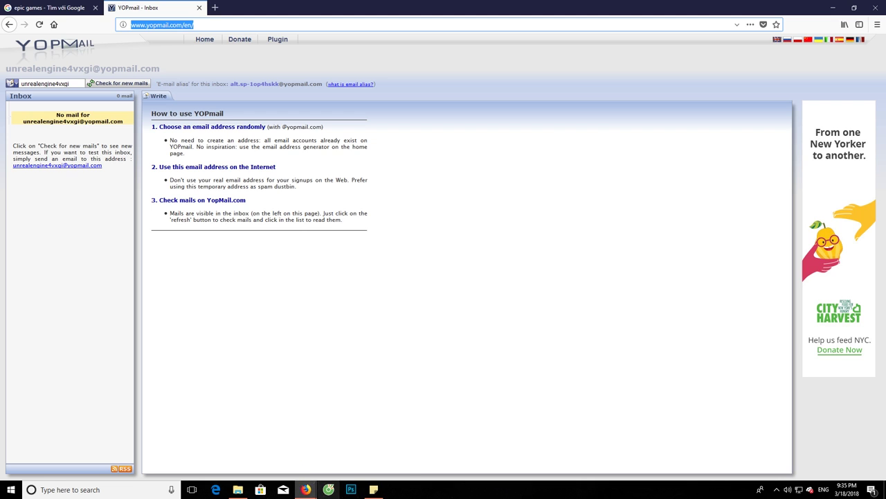
pyautogui.moveTo(305, 490)
pyautogui.click(353, 436)
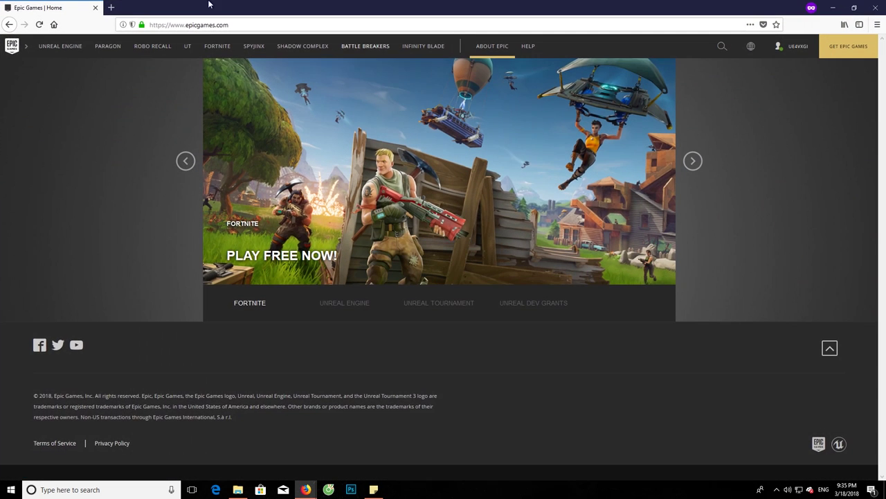
pyautogui.click(114, 7)
pyautogui.write('http://www.yopmail.com/en/')
pyautogui.press('Return')
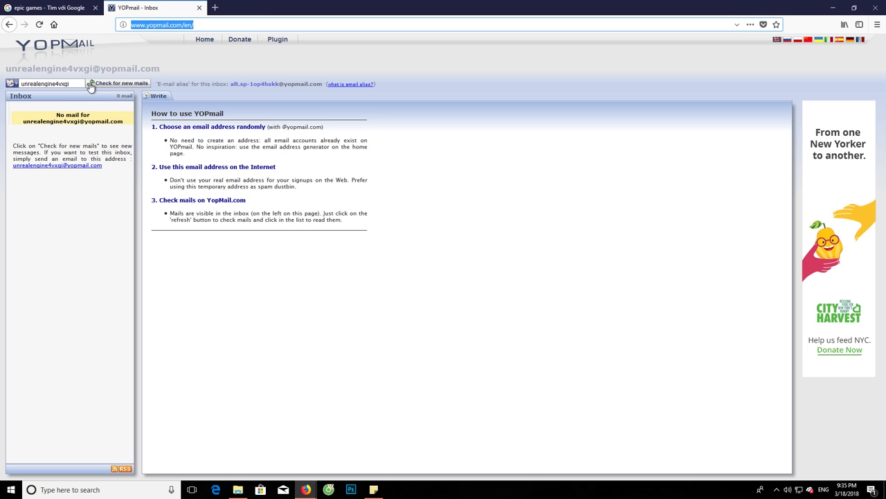
# Copy the disposable inbox name, paste it into YOPmail's email box and open that inbox
pyautogui.moveTo(21, 127); pyautogui.dragTo(77, 133)
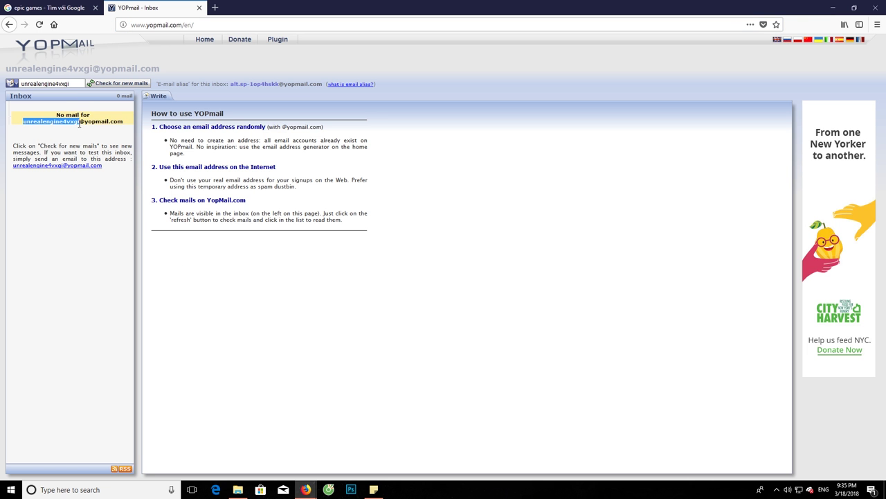
pyautogui.moveTo(305, 489)
pyautogui.click(356, 450)
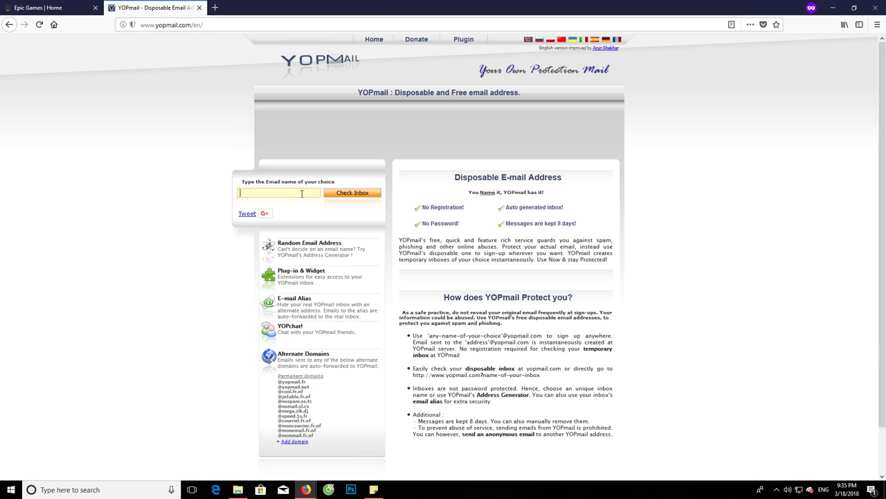
pyautogui.click(344, 198)
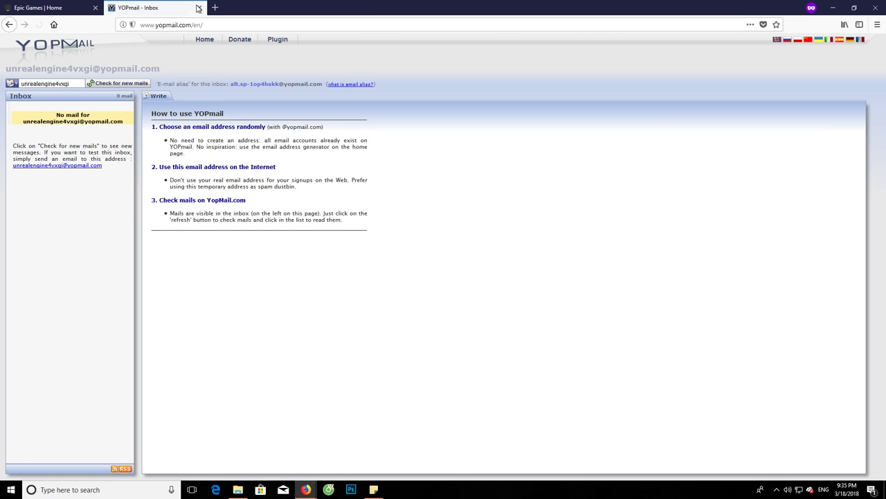
# Search 'github' in a new private tab and open GitHub's sign-up page
pyautogui.click(216, 7)
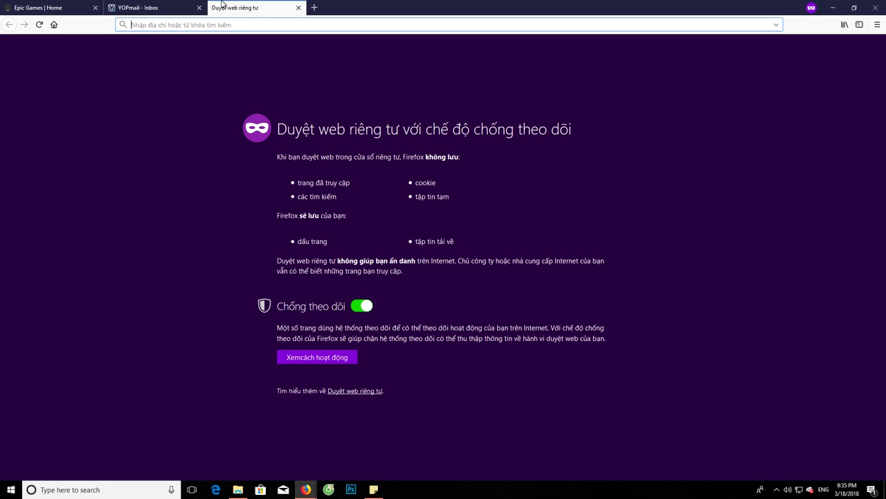
pyautogui.write('github')
pyautogui.press('Return')
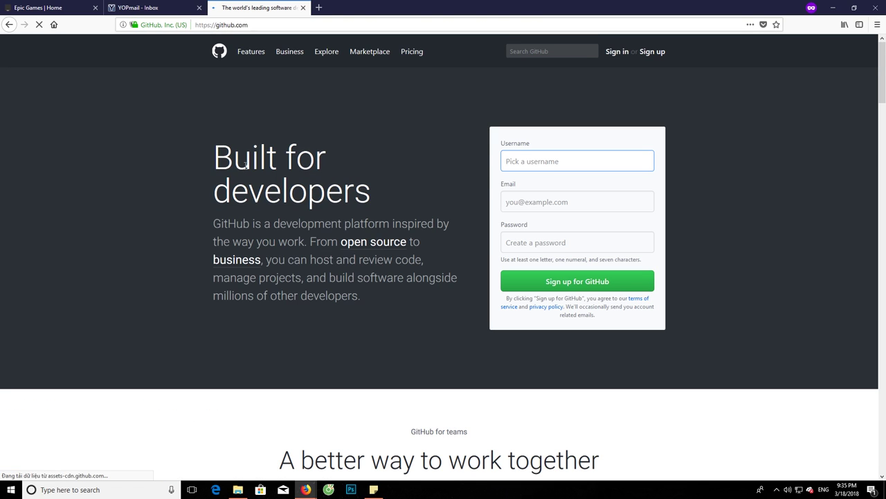
pyautogui.click(643, 52)
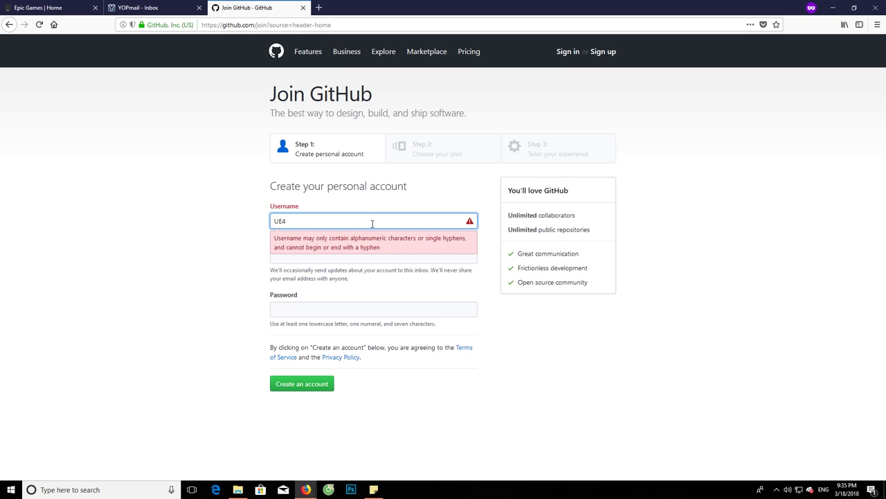
# Paste the copied YOPmail address as the email, enter a password, and go back to fix the username
pyautogui.press('Tab')
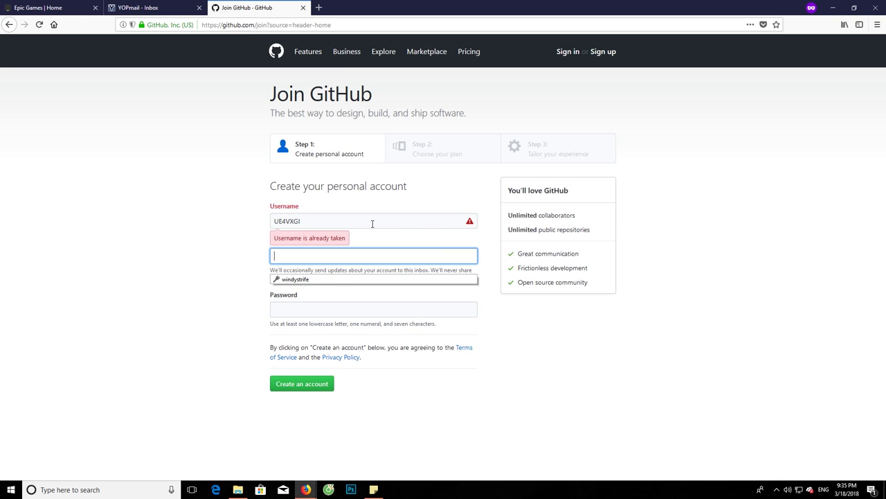
pyautogui.click(160, 6)
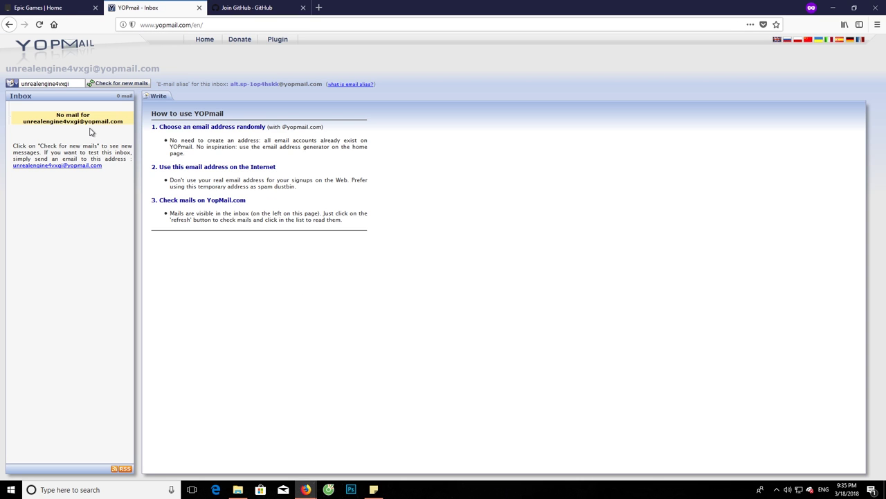
pyautogui.tripleClick(50, 124)
pyautogui.hotkey('ctrl', 'c')
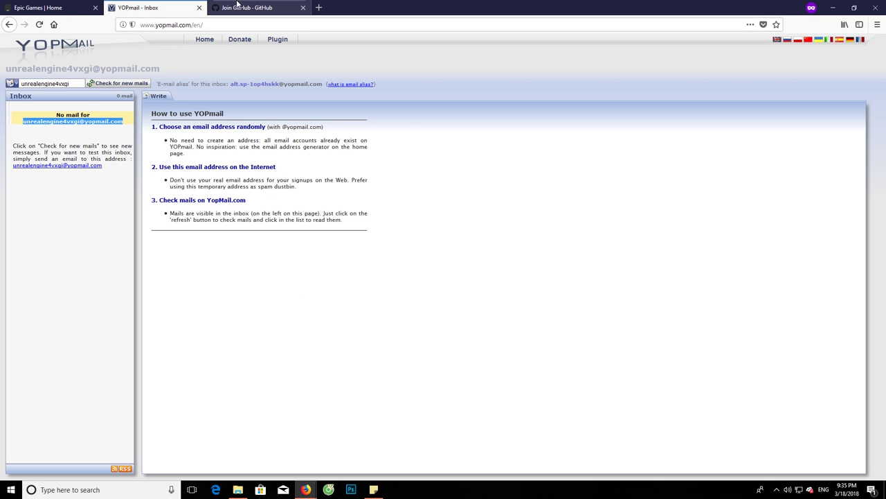
pyautogui.click(246, 8)
pyautogui.hotkey('ctrl', 'v')
pyautogui.click(342, 304)
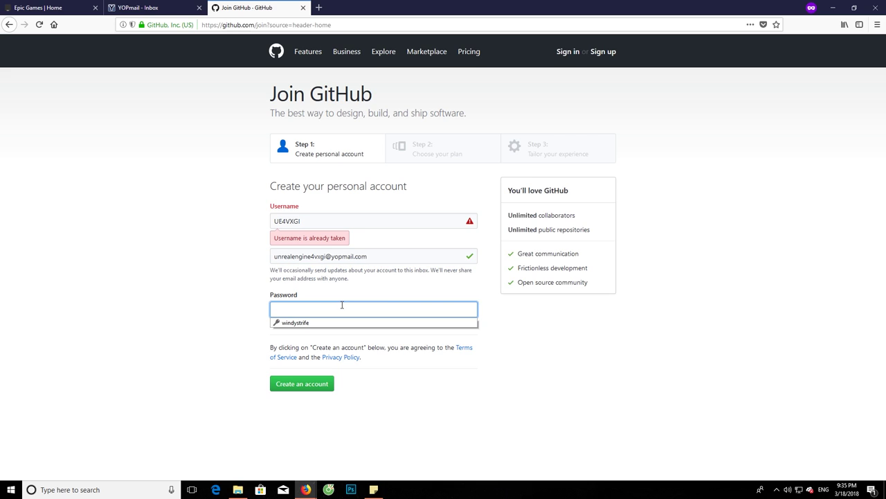
pyautogui.write('w')
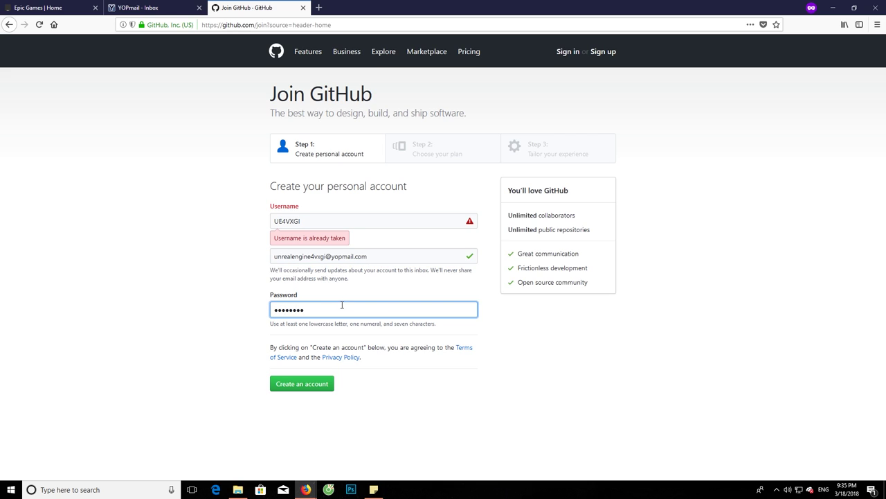
pyautogui.click(361, 221)
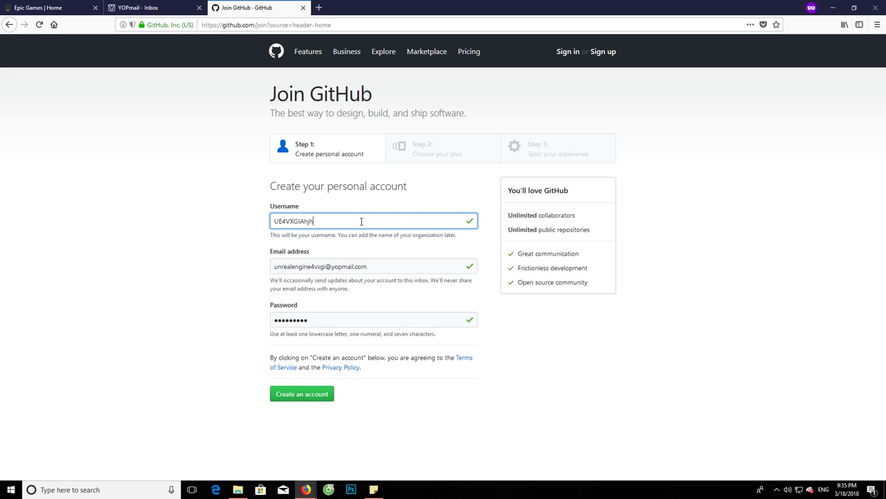
# Create the GitHub account, continue on the free plan, and submit the experience survey
pyautogui.click(313, 394)
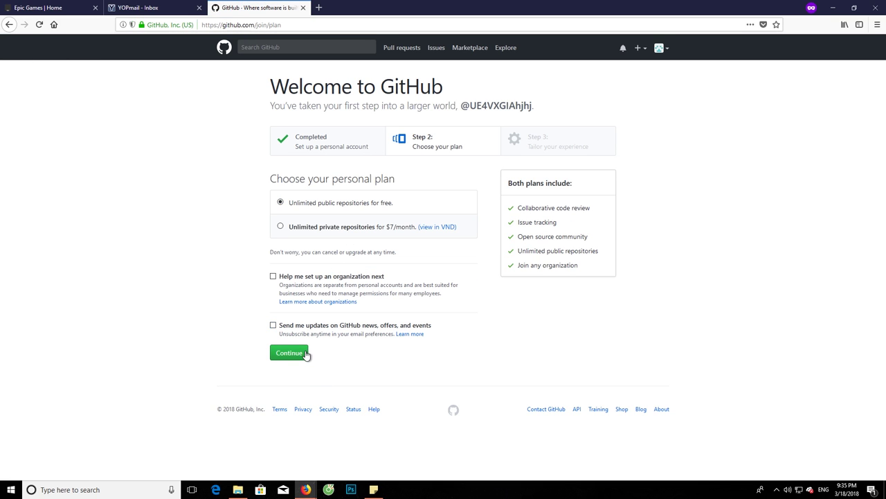
pyautogui.click(305, 354)
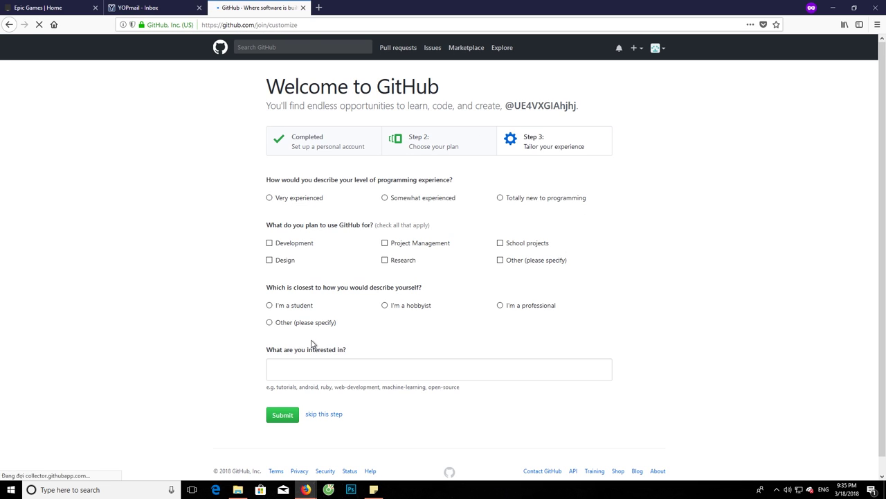
pyautogui.click(283, 416)
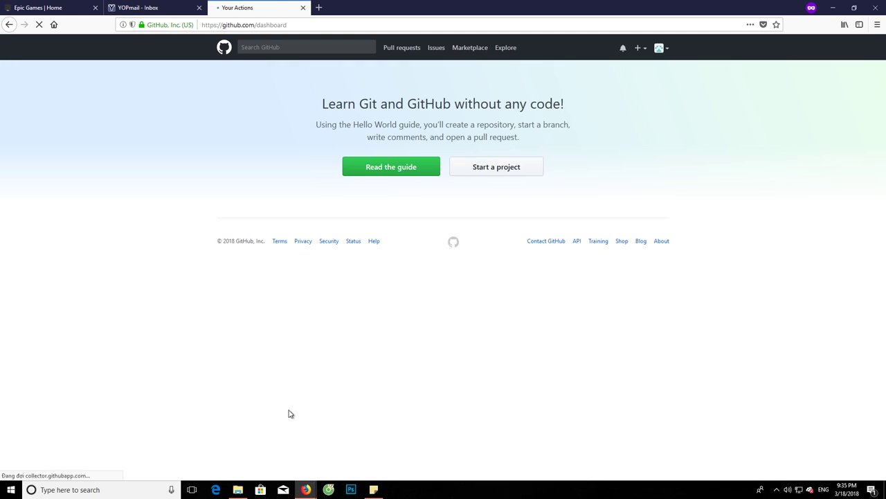
# Refresh the YOPmail inbox, open the Epic Games email, and mark the bus tiles in the image check
pyautogui.click(139, 8)
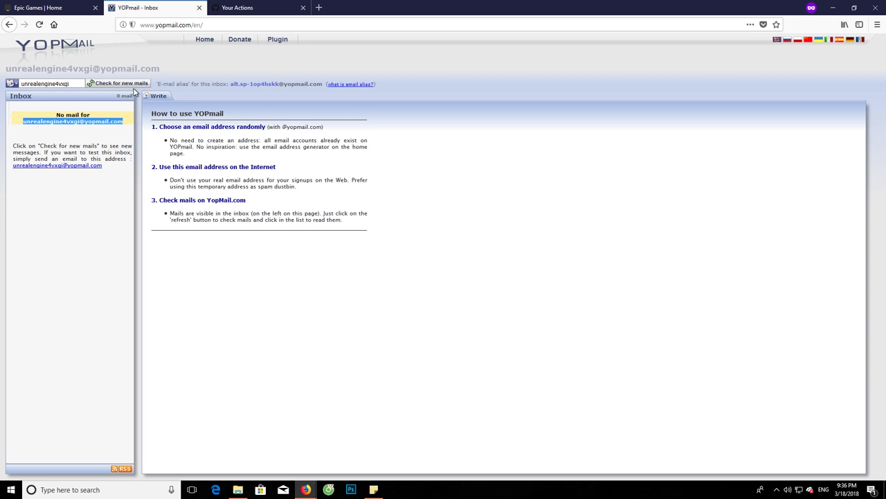
pyautogui.click(130, 85)
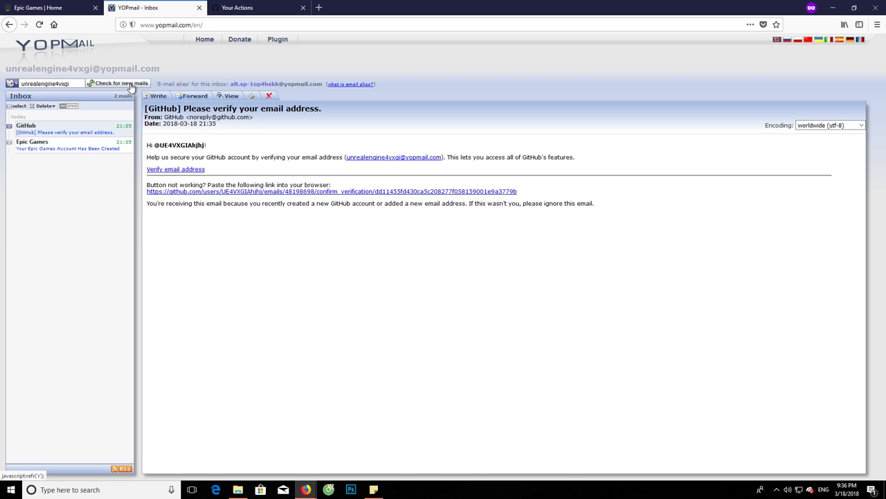
pyautogui.click(112, 154)
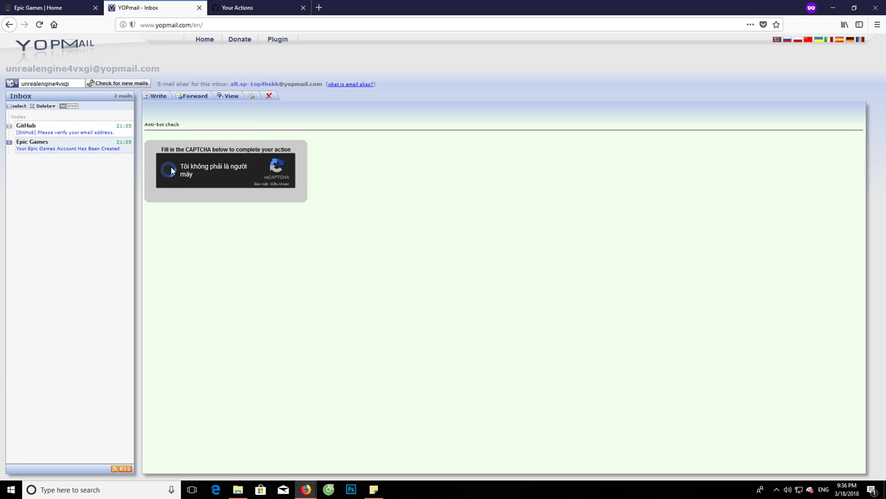
pyautogui.click(208, 181)
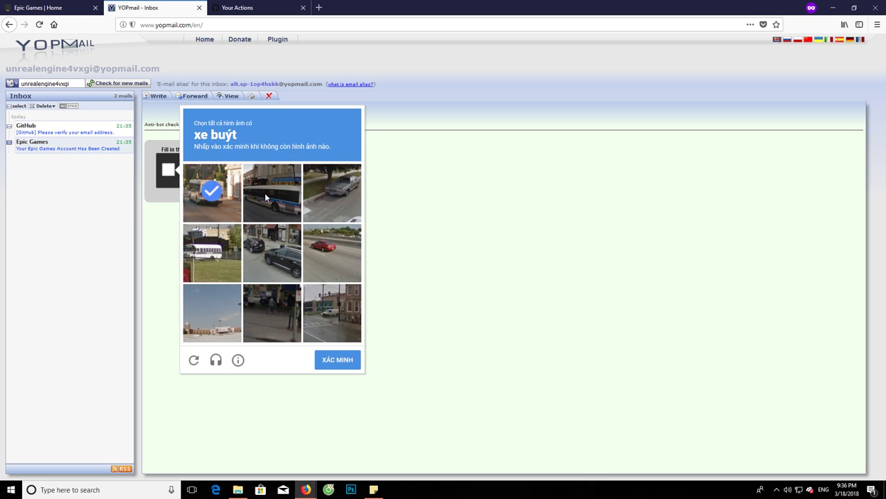
pyautogui.click(269, 196)
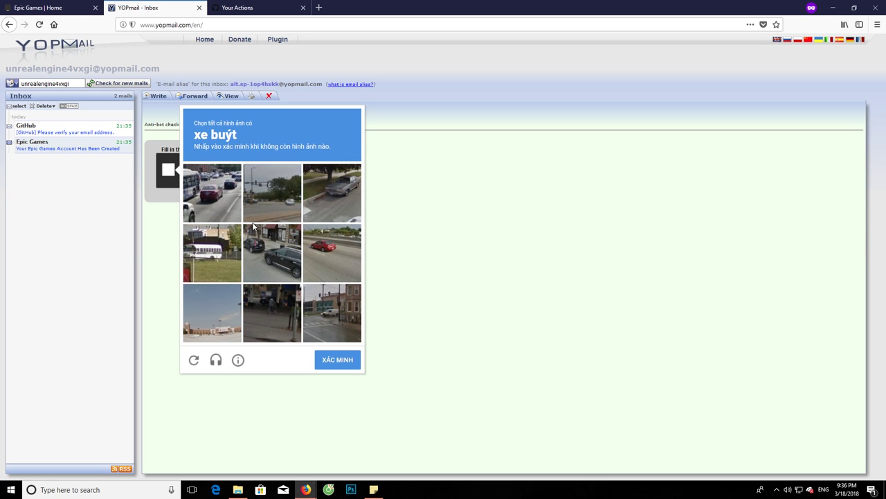
pyautogui.click(231, 253)
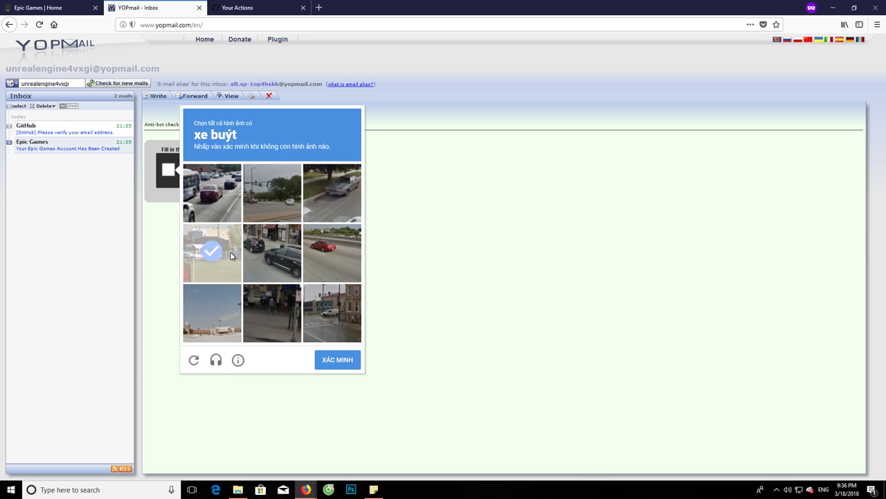
pyautogui.click(335, 361)
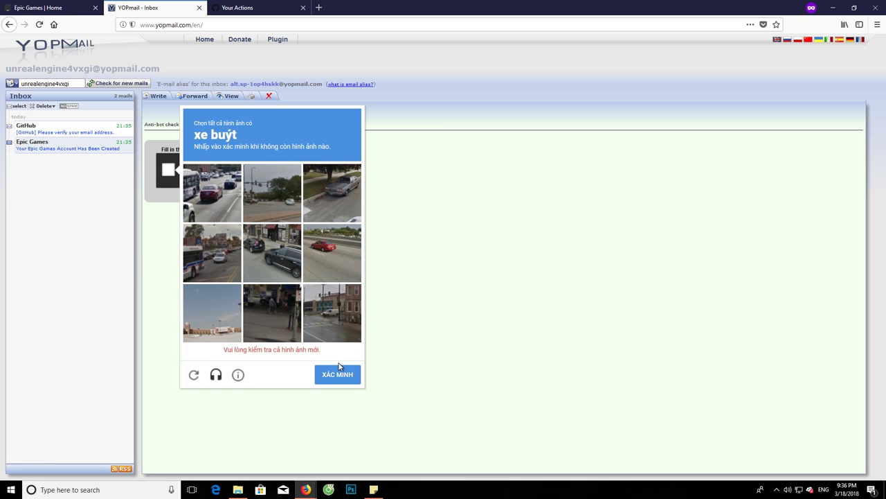
# Mark each replacement bus tile until none remain and submit the bus challenge
pyautogui.click(225, 316)
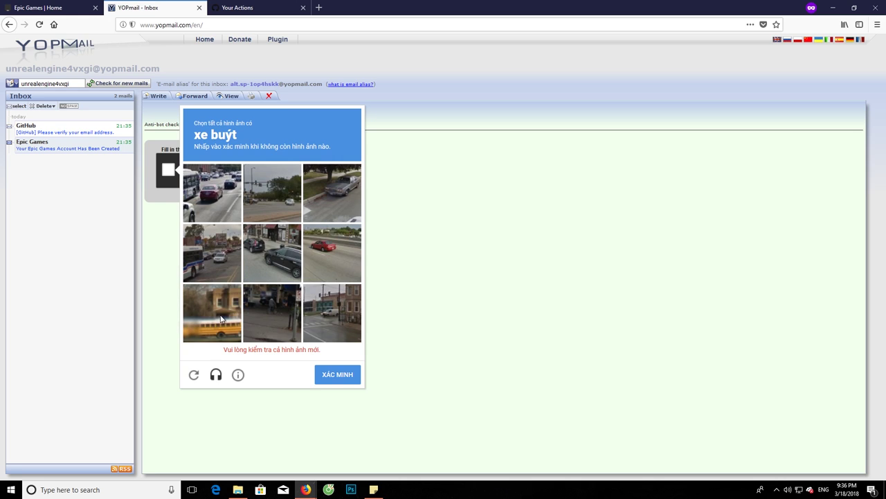
pyautogui.click(220, 318)
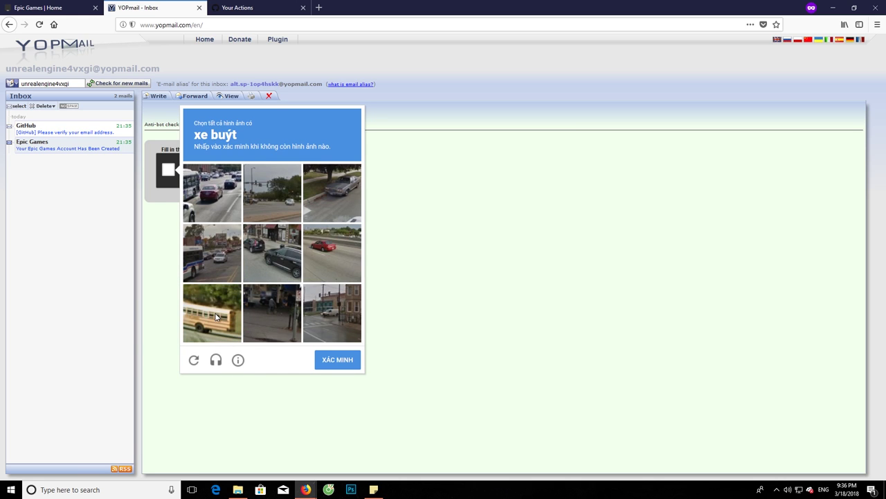
pyautogui.click(216, 317)
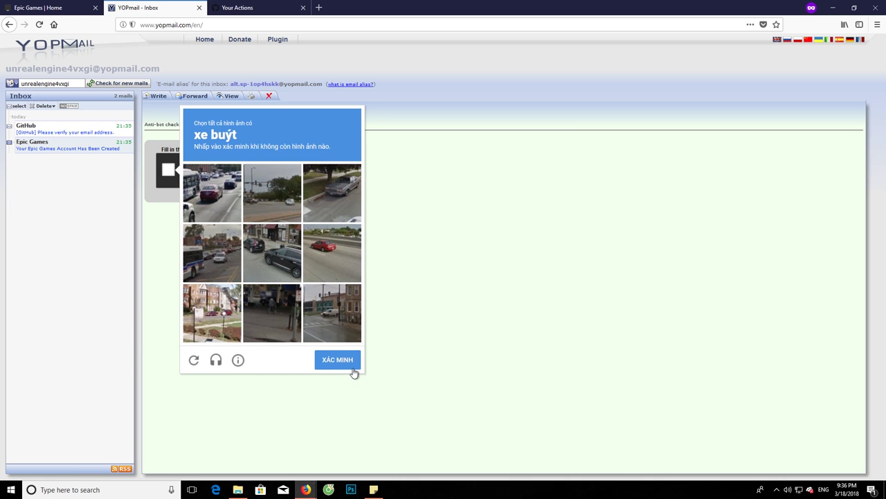
pyautogui.click(352, 370)
# Select the five street-sign tiles and submit that image
pyautogui.click(208, 187)
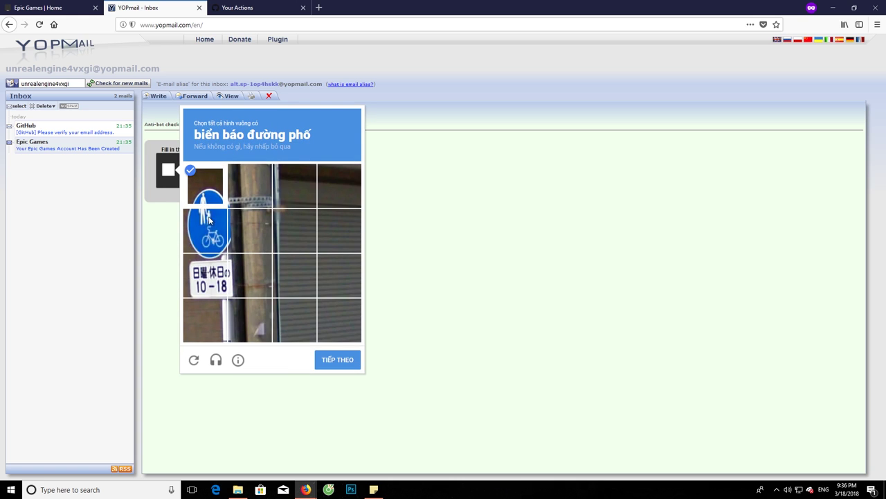
pyautogui.click(206, 230)
pyautogui.click(206, 275)
pyautogui.click(250, 275)
pyautogui.click(247, 235)
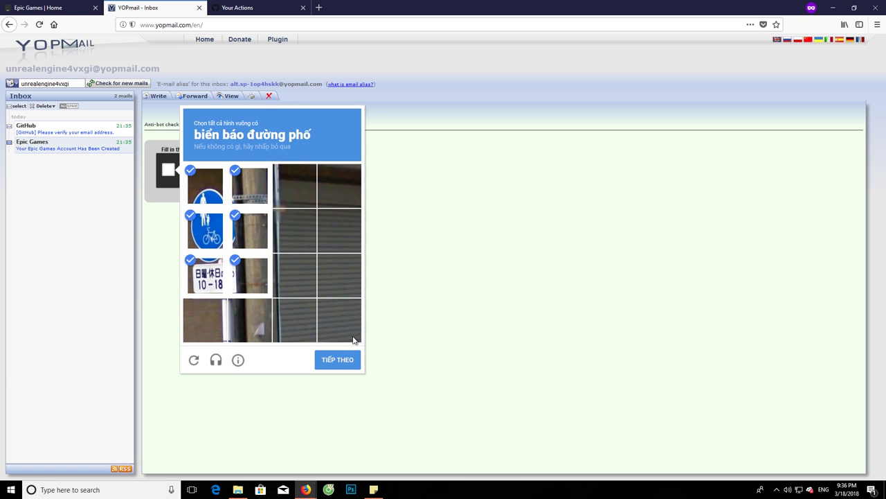
pyautogui.click(363, 362)
# Restart the robot check and select the five name-sign tiles
pyautogui.click(166, 172)
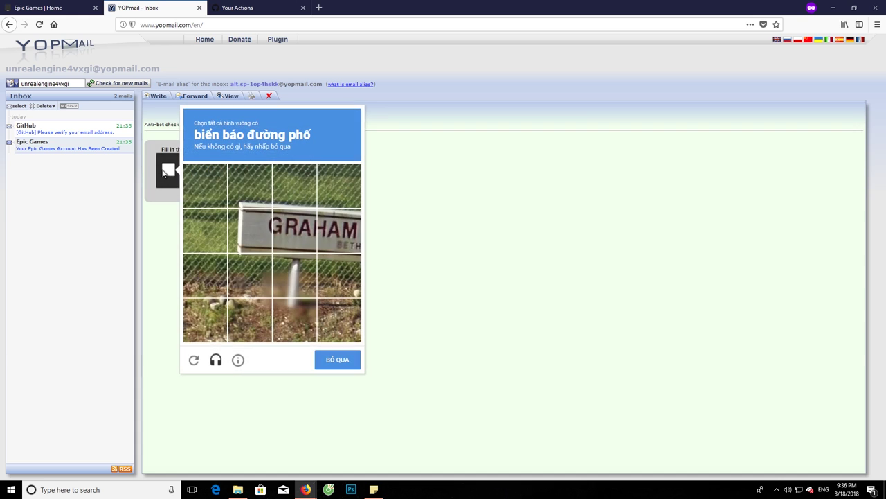
pyautogui.click(249, 230)
pyautogui.click(295, 231)
pyautogui.click(339, 275)
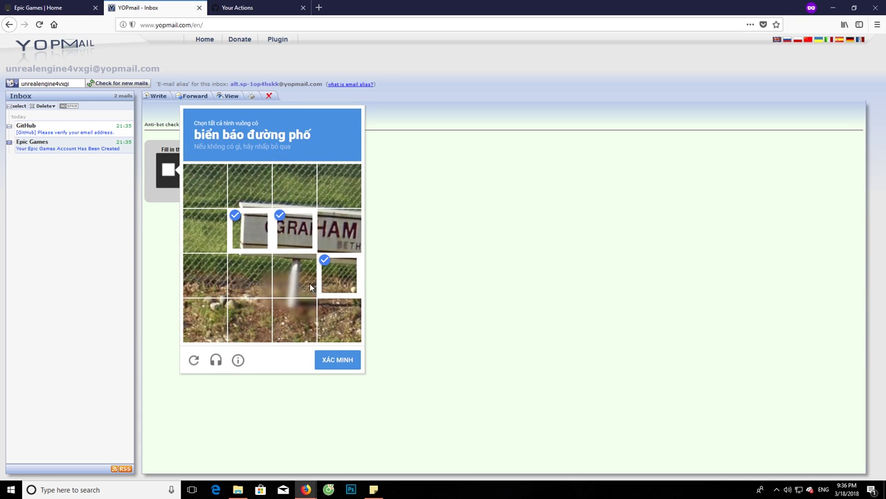
pyautogui.click(294, 275)
pyautogui.click(250, 275)
pyautogui.click(336, 360)
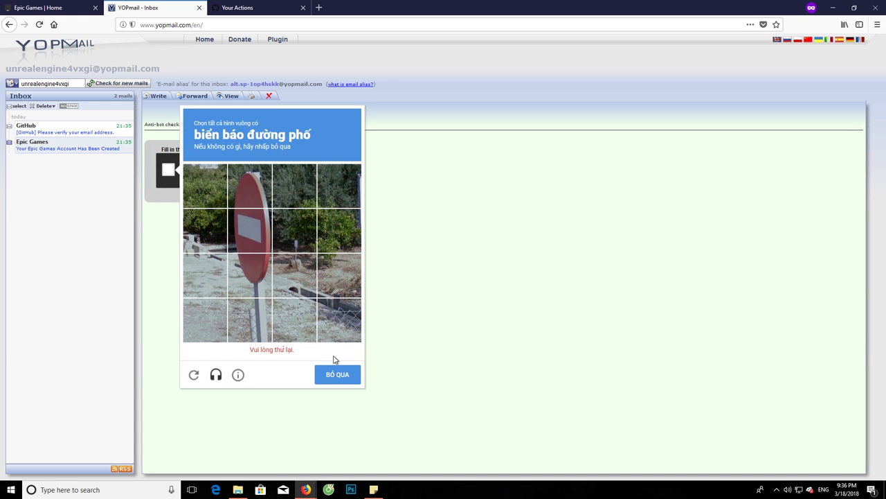
# Mark the red sign and pole tiles, then the speed and warning-sign tiles in the next image
pyautogui.click(225, 190)
pyautogui.click(250, 328)
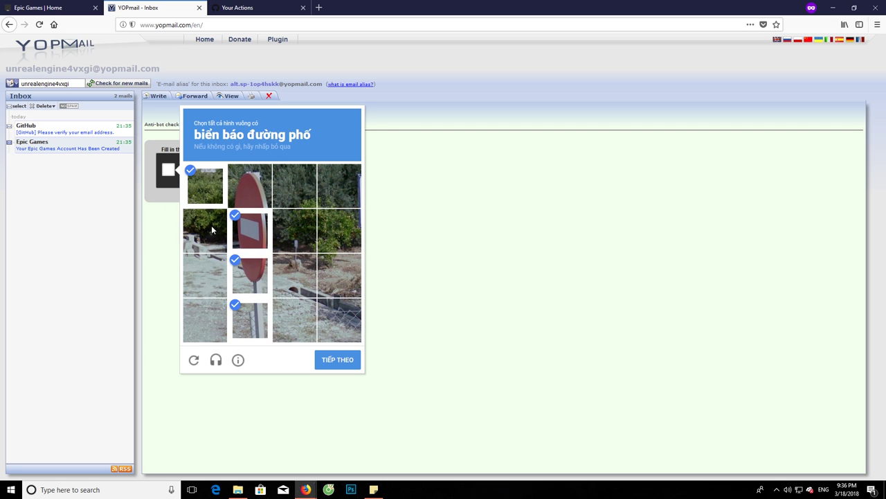
pyautogui.click(337, 359)
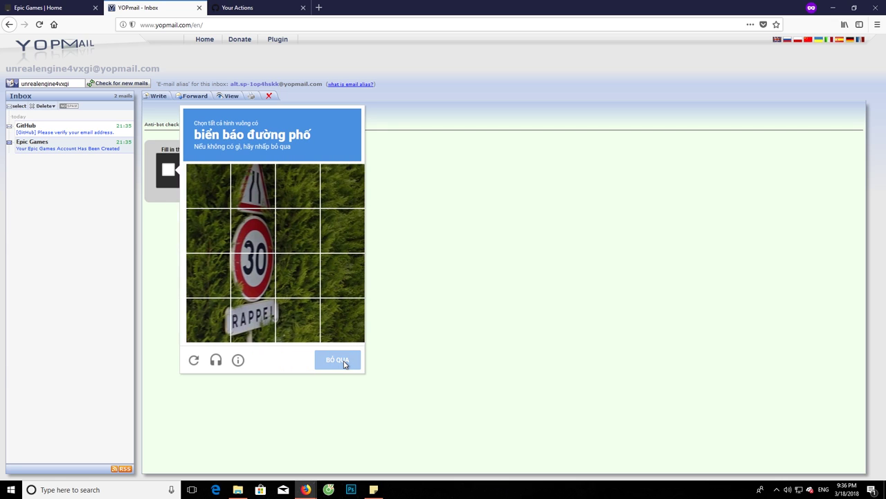
pyautogui.click(221, 216)
pyautogui.click(237, 223)
pyautogui.click(245, 286)
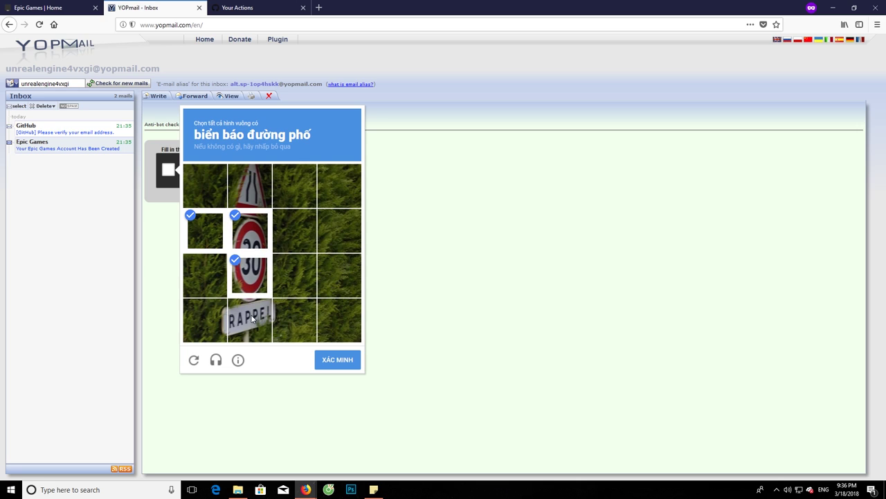
pyautogui.click(249, 320)
pyautogui.click(250, 185)
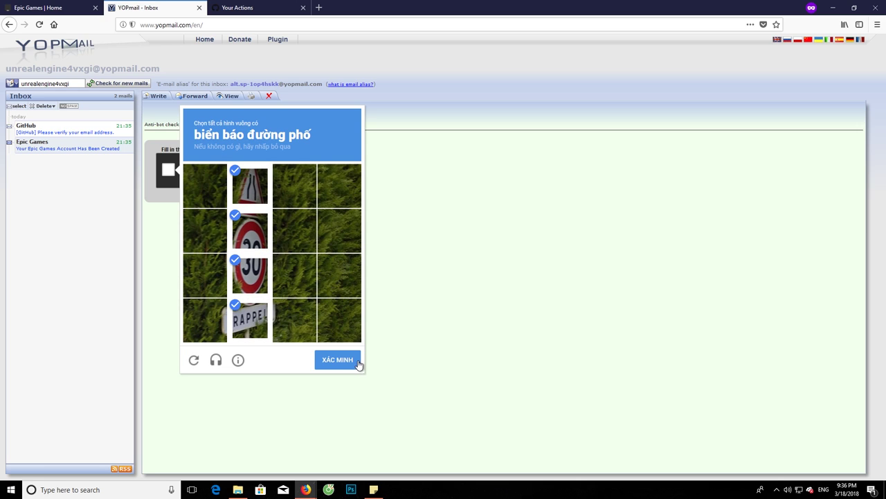
pyautogui.click(337, 360)
# Select the direction-sign tiles and tick the remaining road-sign squares, including the motorbike sign
pyautogui.click(251, 308)
pyautogui.click(297, 324)
pyautogui.click(340, 320)
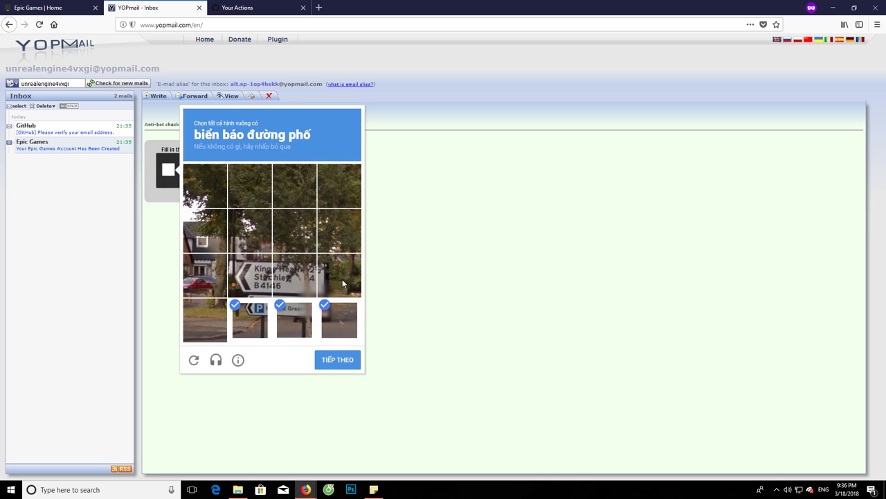
pyautogui.click(342, 279)
pyautogui.click(295, 275)
pyautogui.click(249, 276)
pyautogui.click(353, 369)
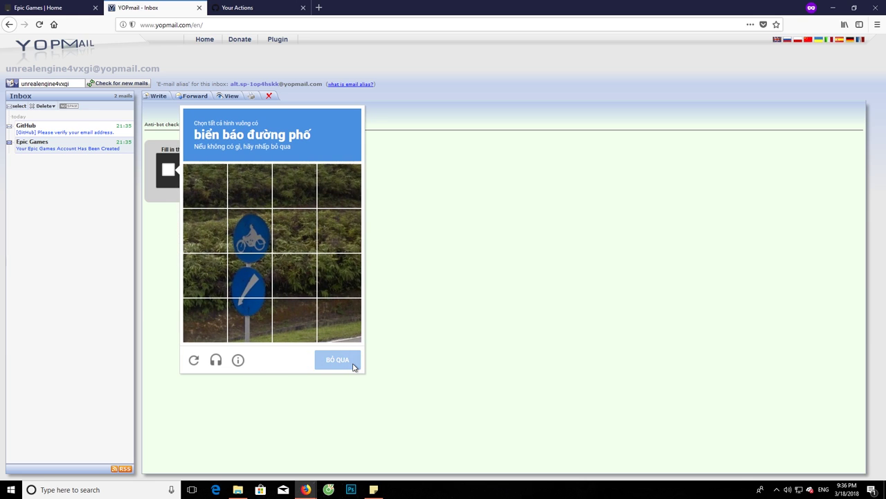
pyautogui.click(249, 277)
pyautogui.click(248, 320)
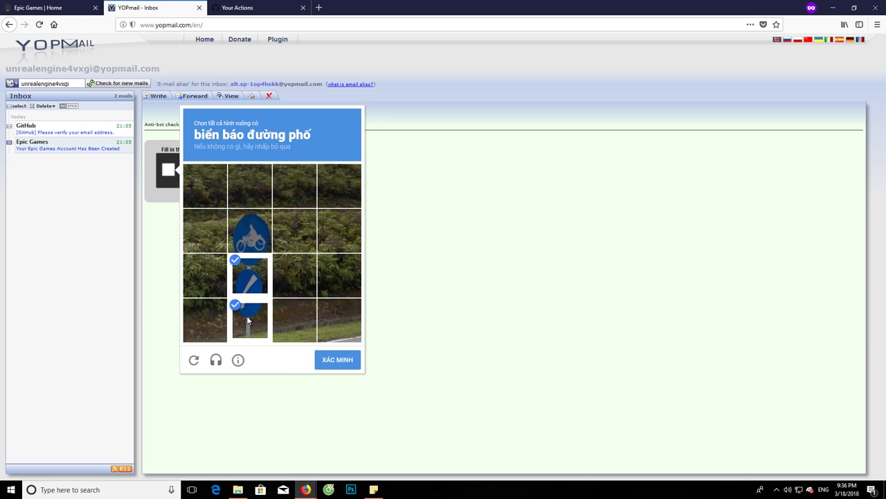
pyautogui.click(246, 229)
# Pass the check, follow the Epic Games email verification link, and view the result
pyautogui.click(350, 367)
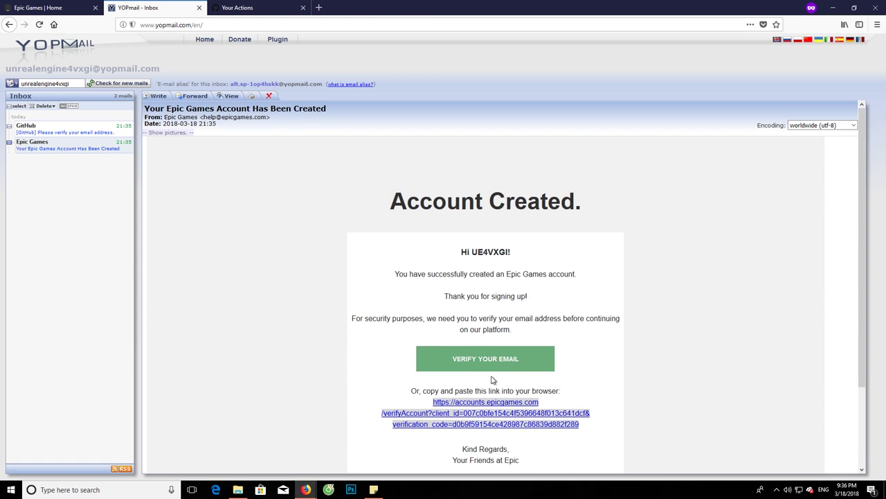
pyautogui.click(493, 402)
pyautogui.hotkey('ctrl', 'pageup')
pyautogui.click(250, 6)
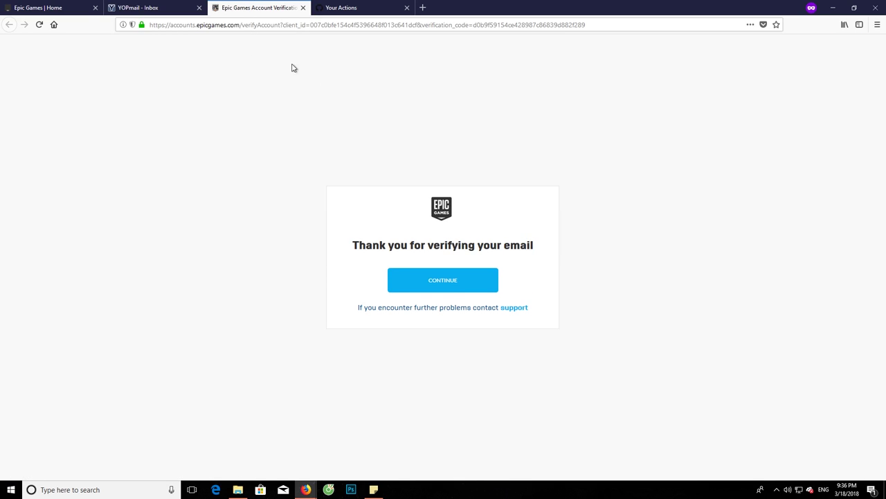
# Follow the GitHub email verification link, close its confirmation tab, and continue on Epic's confirmation
pyautogui.click(169, 7)
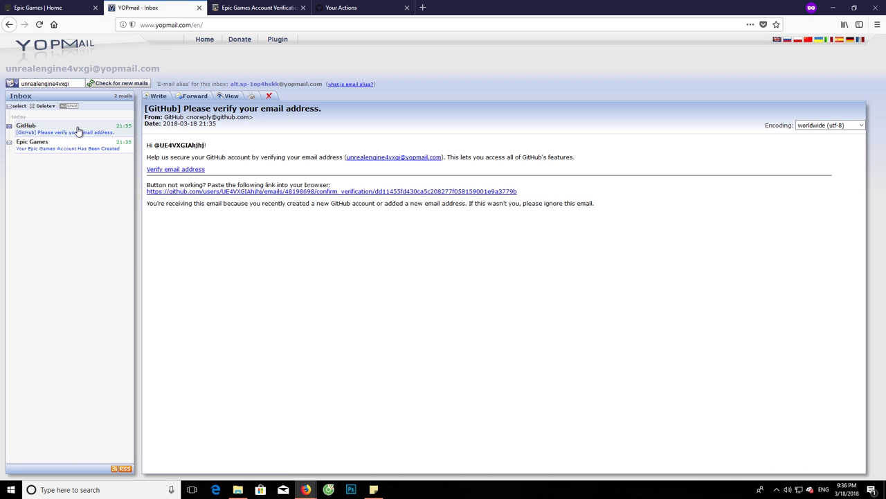
pyautogui.click(367, 192)
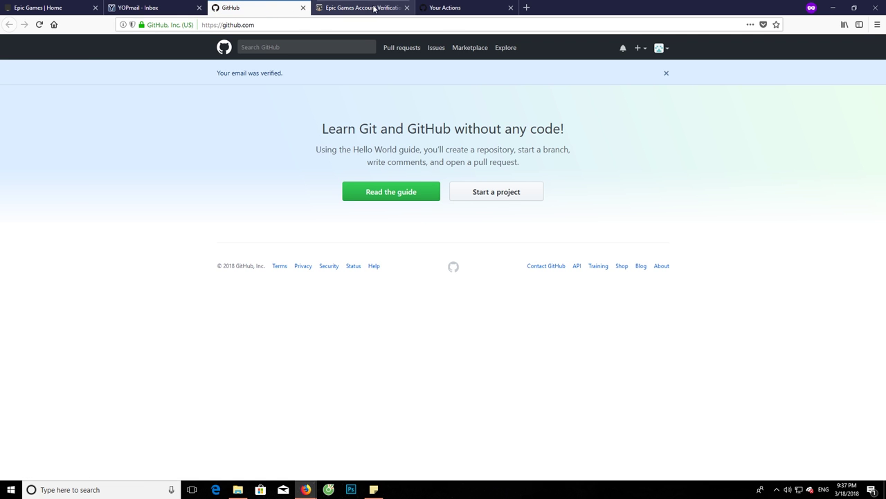
pyautogui.click(374, 7)
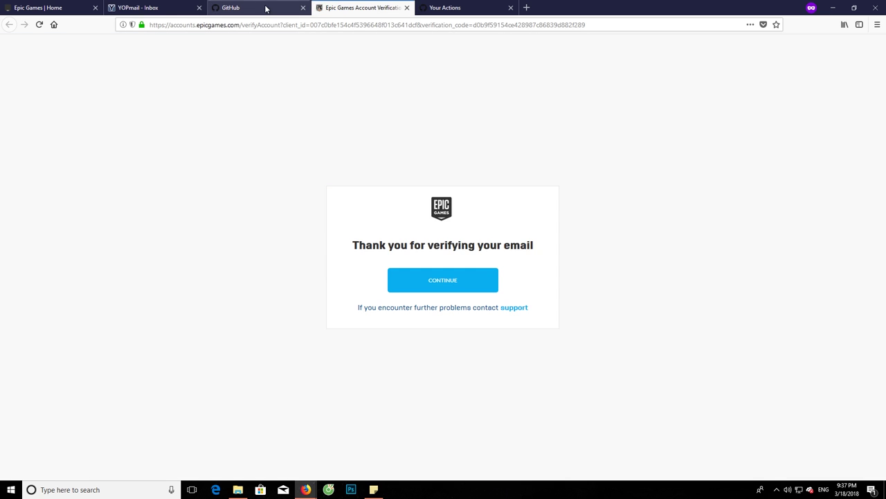
pyautogui.click(266, 8)
pyautogui.click(343, 7)
pyautogui.click(308, 9)
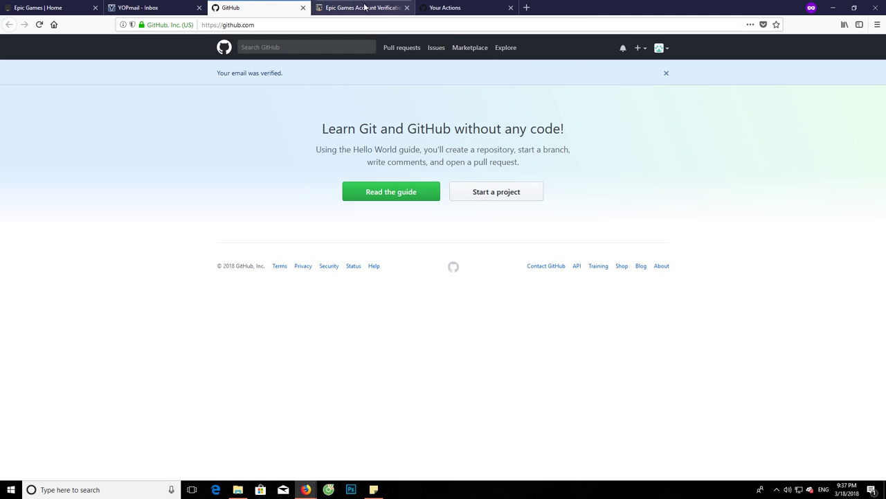
pyautogui.middleClick(289, 10)
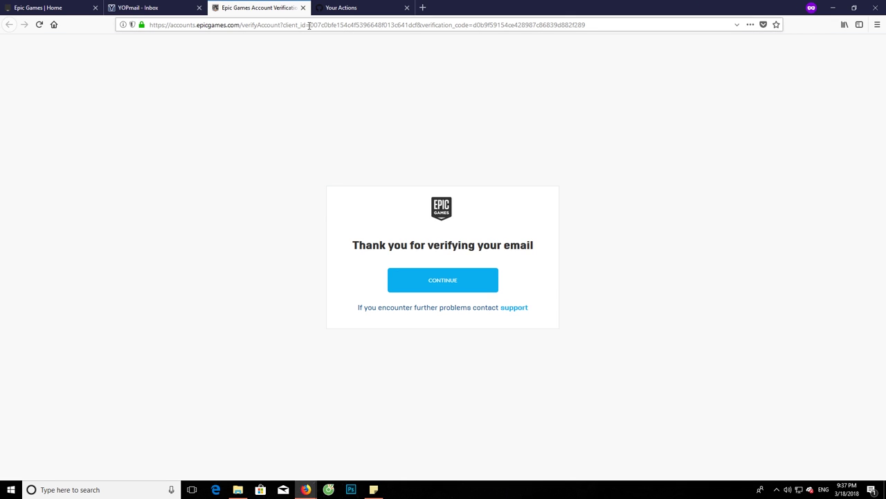
pyautogui.click(469, 283)
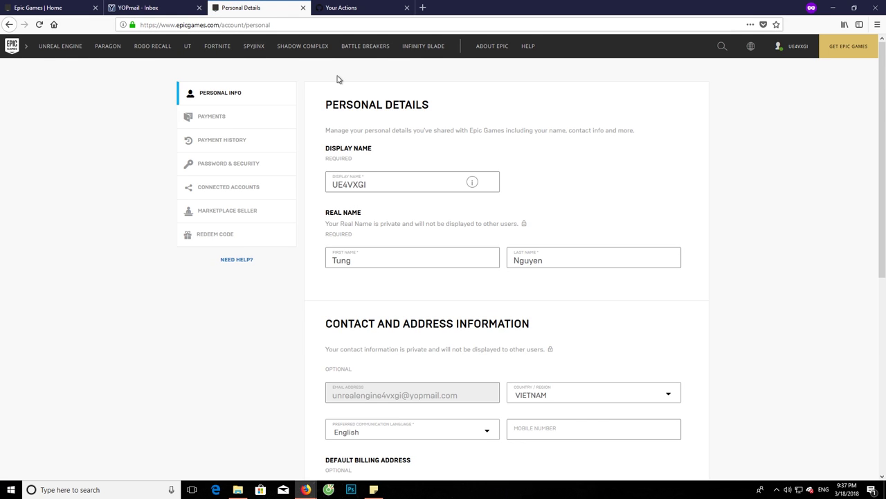
# Browse the Epic account's Payments and Password & Security pages, then return to Personal Details
pyautogui.scroll(-5, 342, 120)
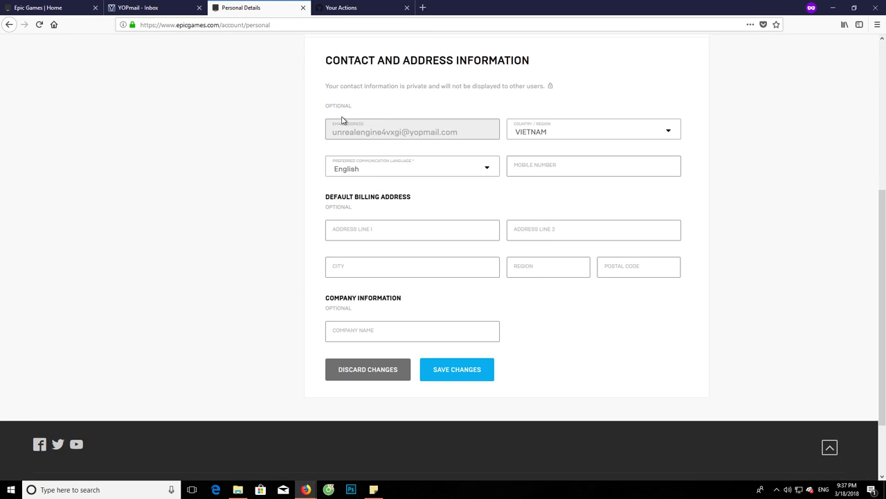
pyautogui.scroll(5, 283, 202)
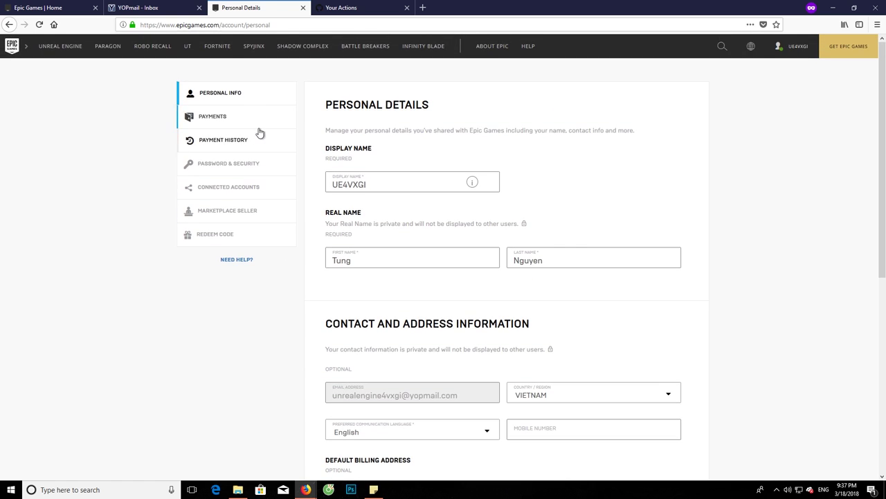
pyautogui.scroll(-3, 259, 128)
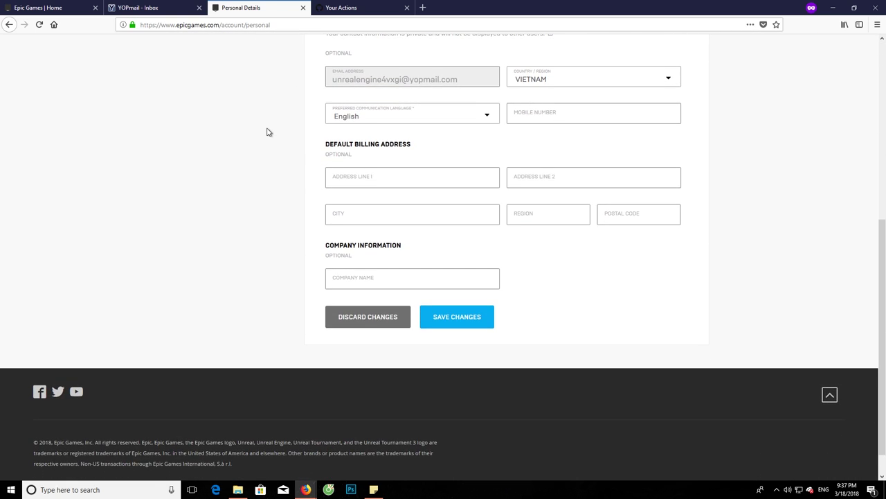
pyautogui.scroll(5, 268, 131)
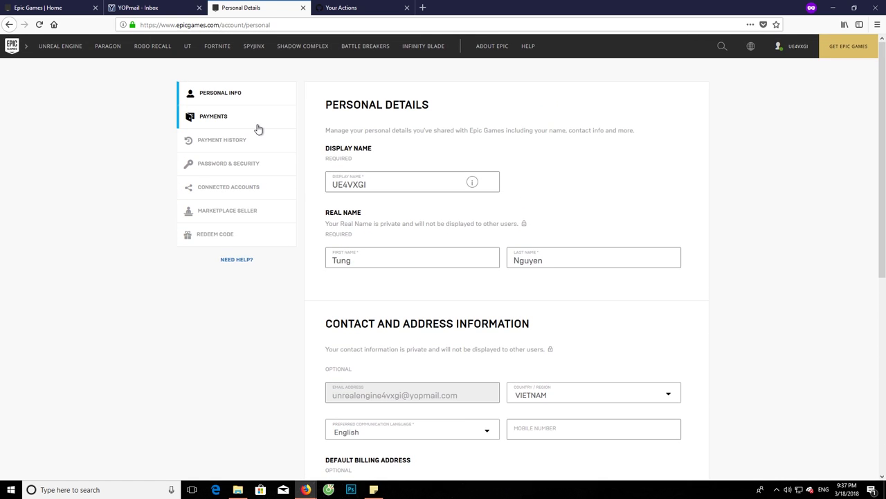
pyautogui.click(257, 128)
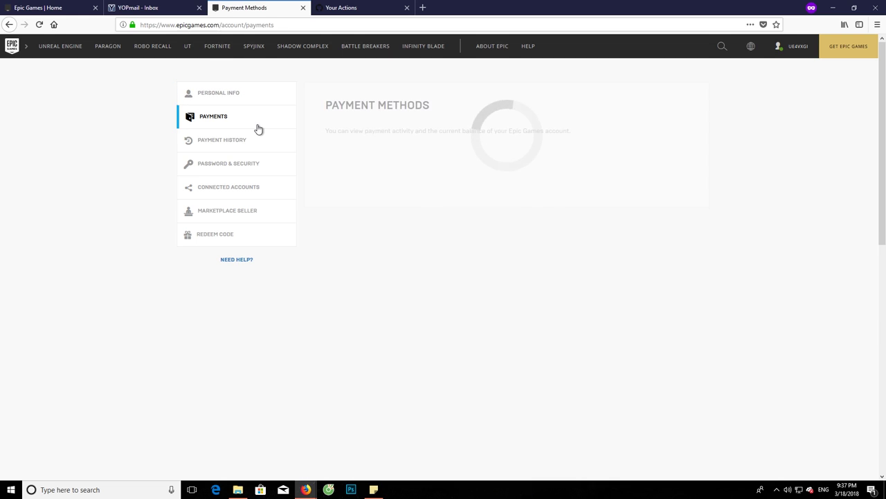
pyautogui.click(256, 172)
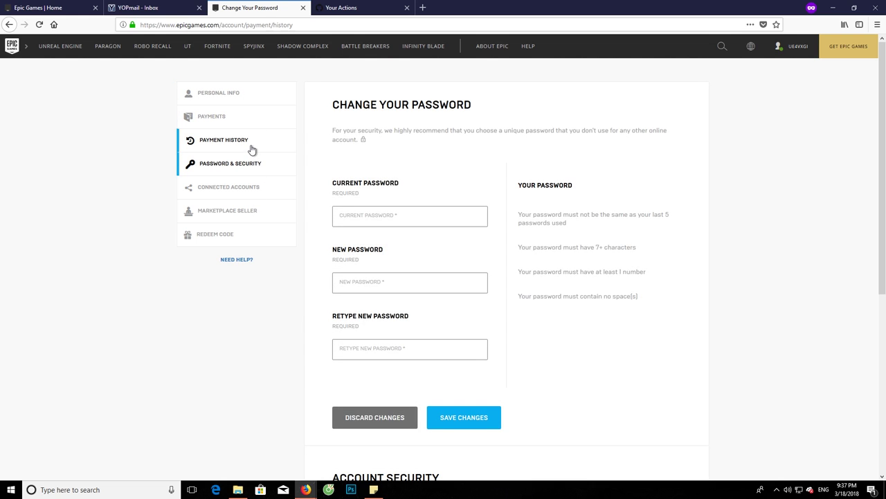
pyautogui.click(239, 95)
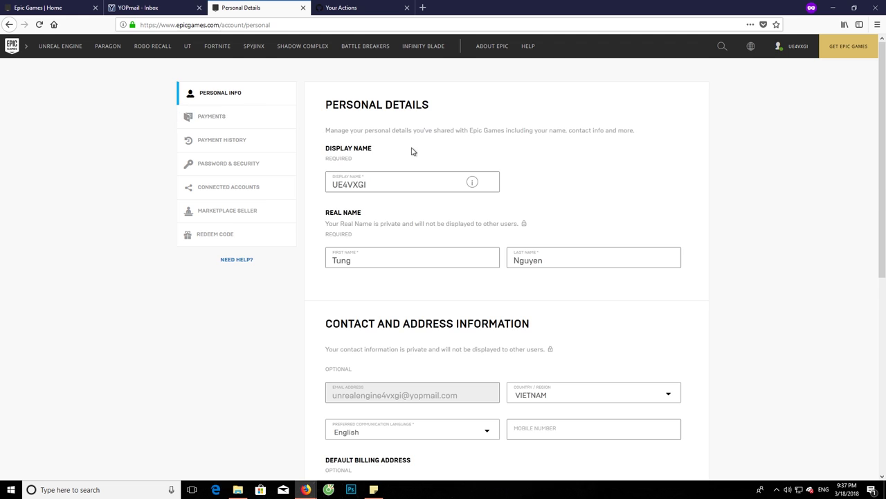
# Try saving the personal details, then close the leftover GitHub 'Your Actions' tab
pyautogui.scroll(-5, 411, 150)
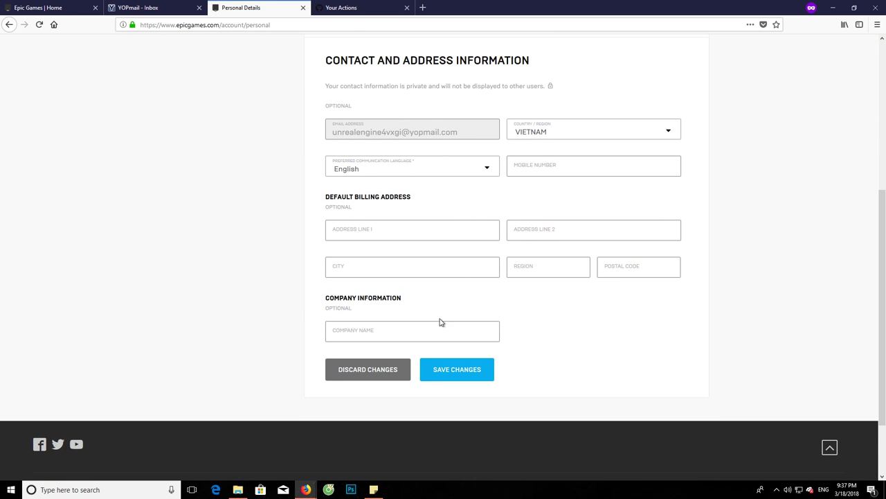
pyautogui.scroll(2, 423, 356)
pyautogui.scroll(2, 423, 356)
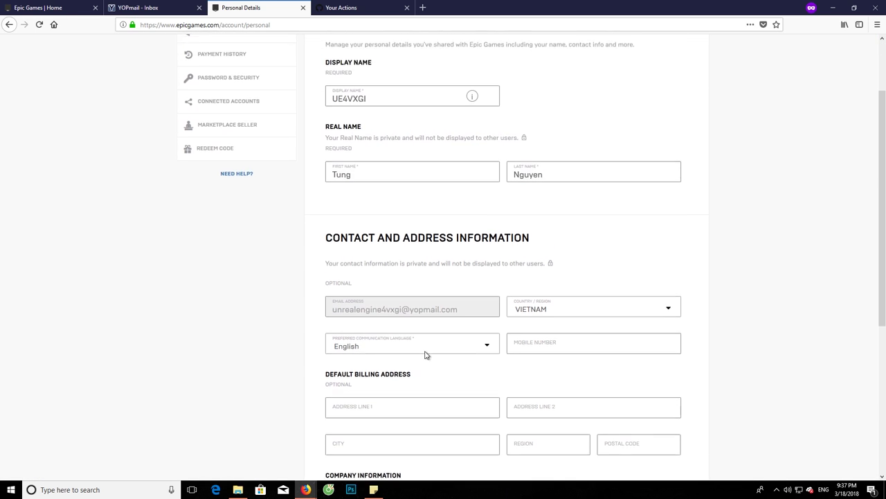
pyautogui.scroll(1, 426, 344)
pyautogui.scroll(-2, 426, 344)
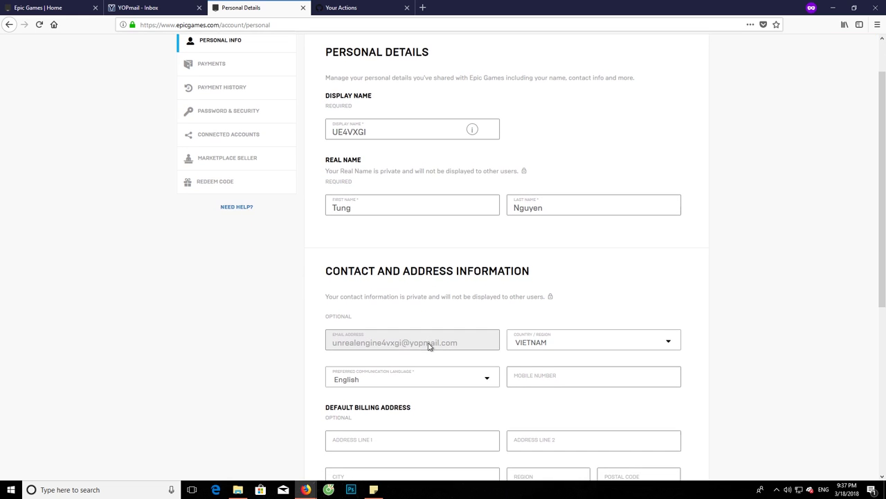
pyautogui.scroll(-1, 427, 345)
pyautogui.scroll(-4, 428, 346)
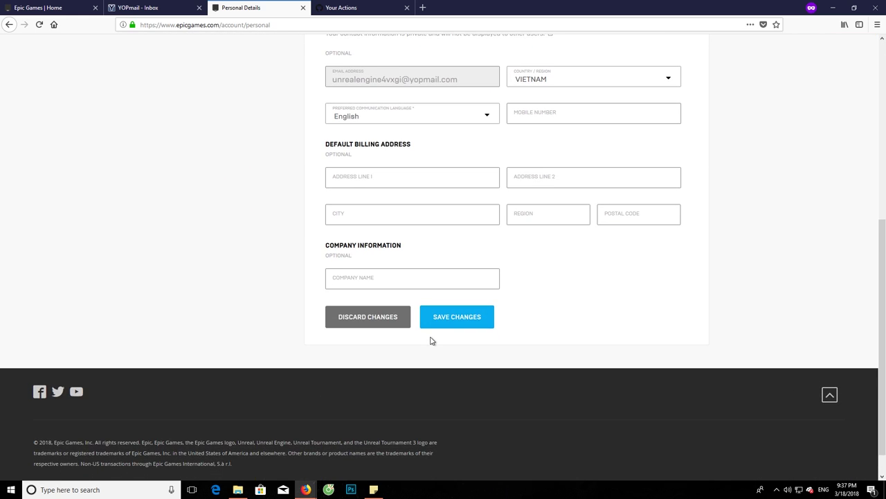
pyautogui.click(437, 324)
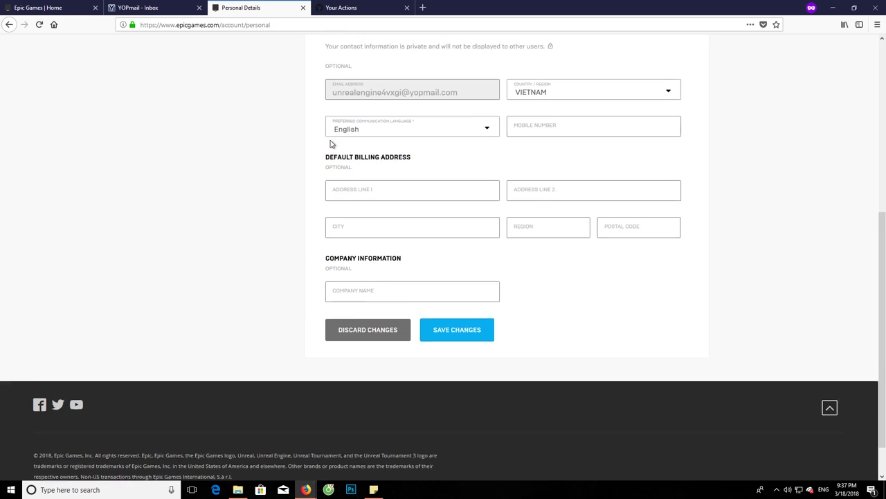
pyautogui.scroll(5, 332, 146)
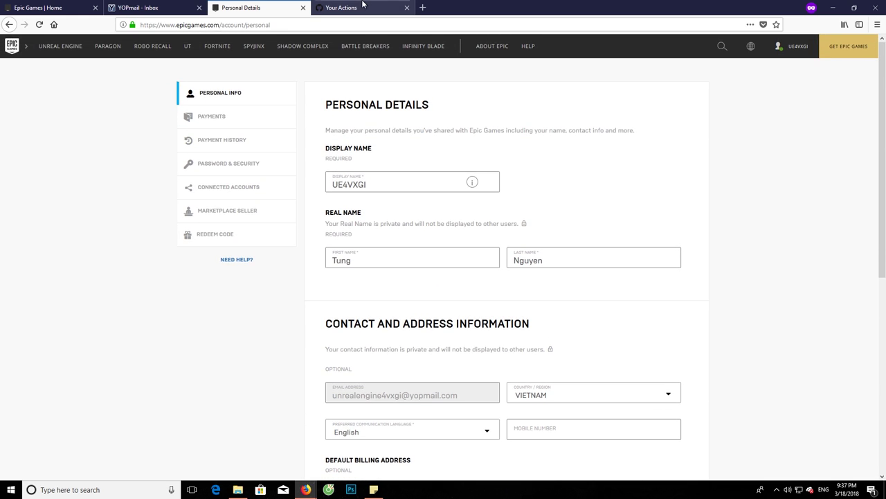
pyautogui.click(358, 5)
pyautogui.middleClick(362, 4)
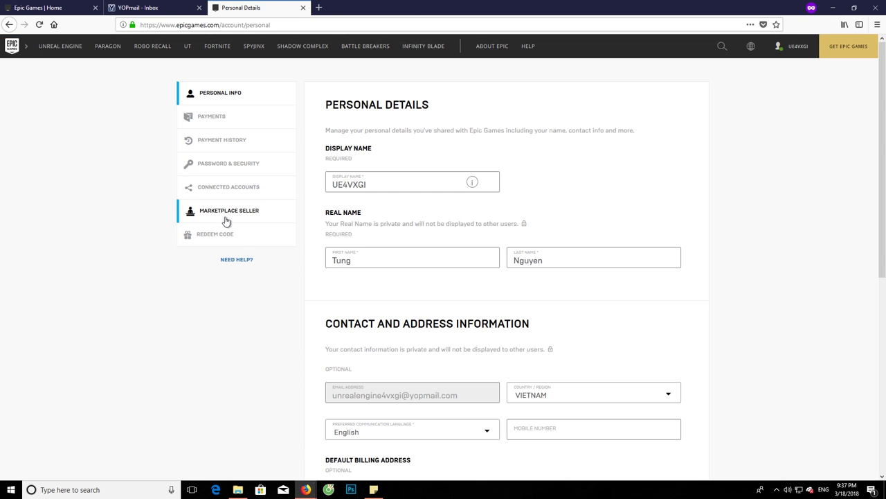
# Open Epic's connected accounts settings and focus the GitHub account name field
pyautogui.click(261, 190)
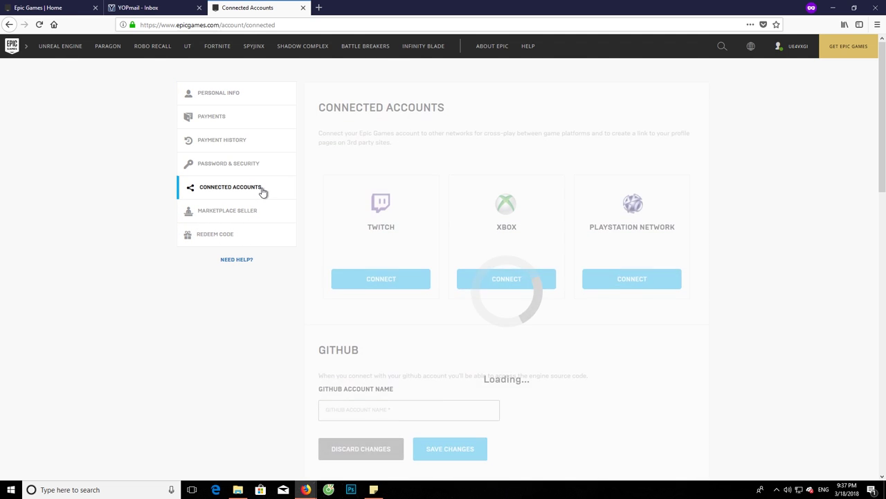
pyautogui.scroll(-3, 305, 214)
pyautogui.scroll(3, 356, 206)
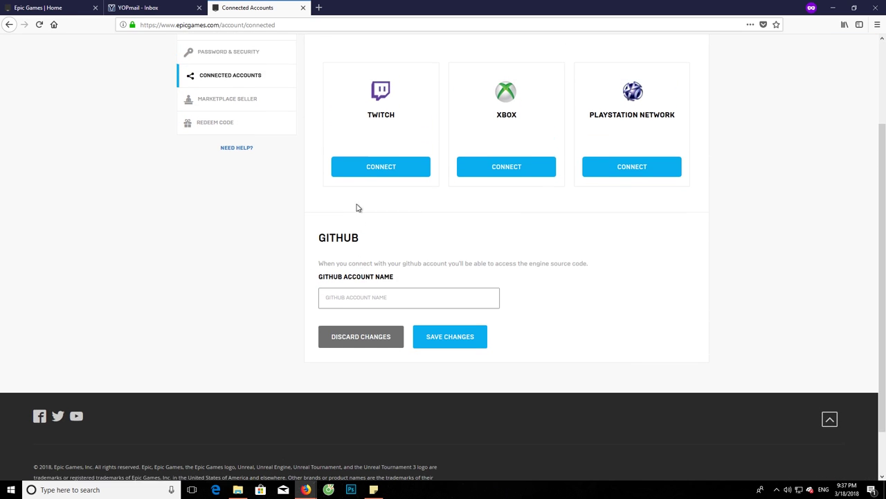
pyautogui.scroll(2, 408, 192)
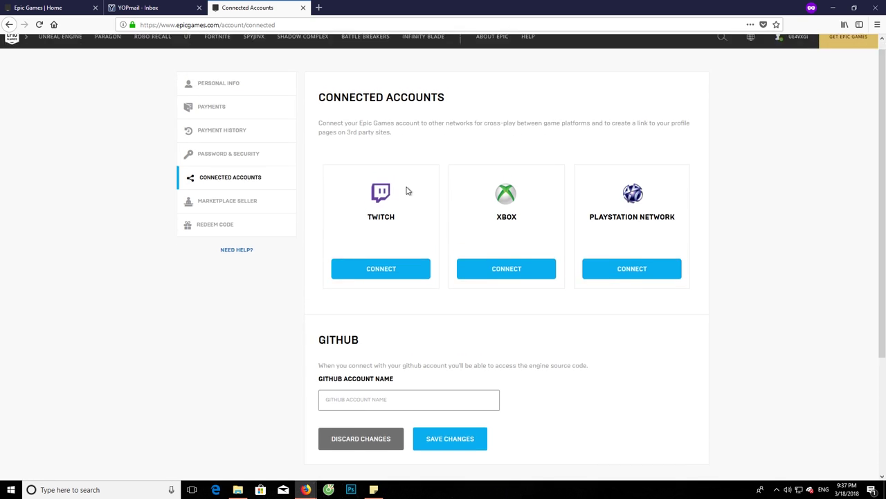
pyautogui.scroll(-4, 406, 190)
pyautogui.scroll(3, 388, 185)
pyautogui.click(360, 354)
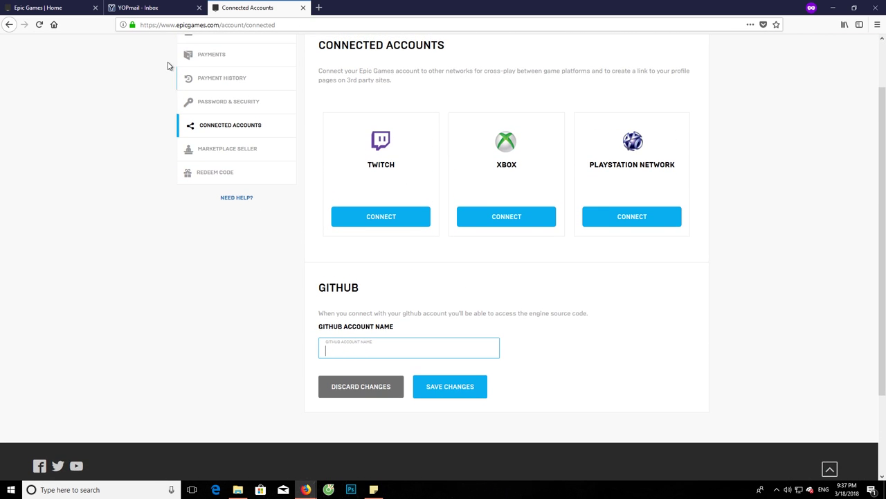
# Enter the GitHub account name from the verification email and save, which Epic rejects as nonexistent
pyautogui.click(161, 10)
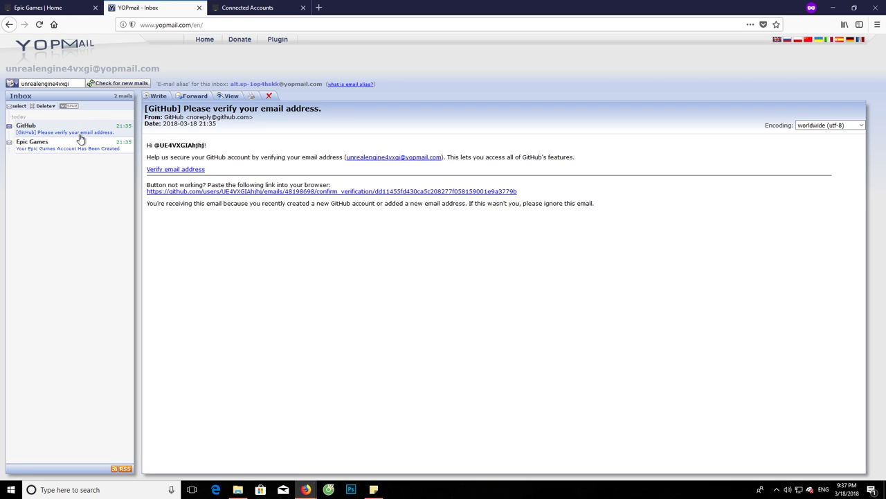
pyautogui.click(247, 8)
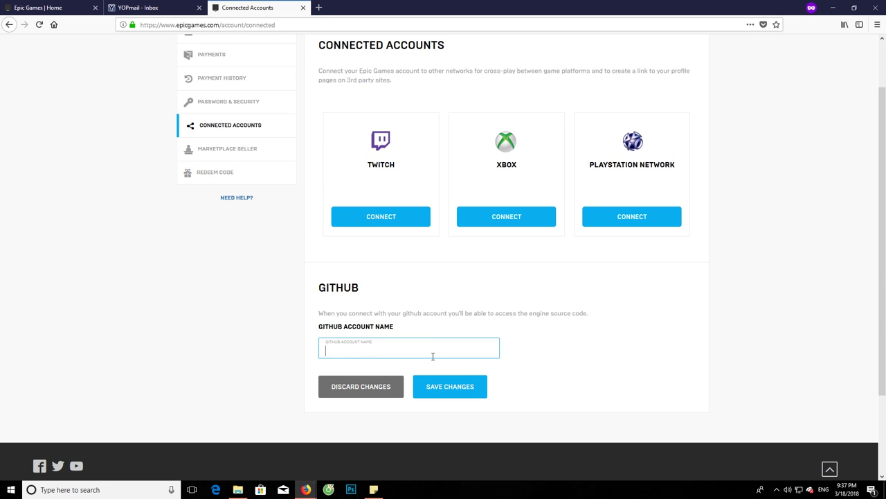
pyautogui.write('UE4VXGIAHJHJ')
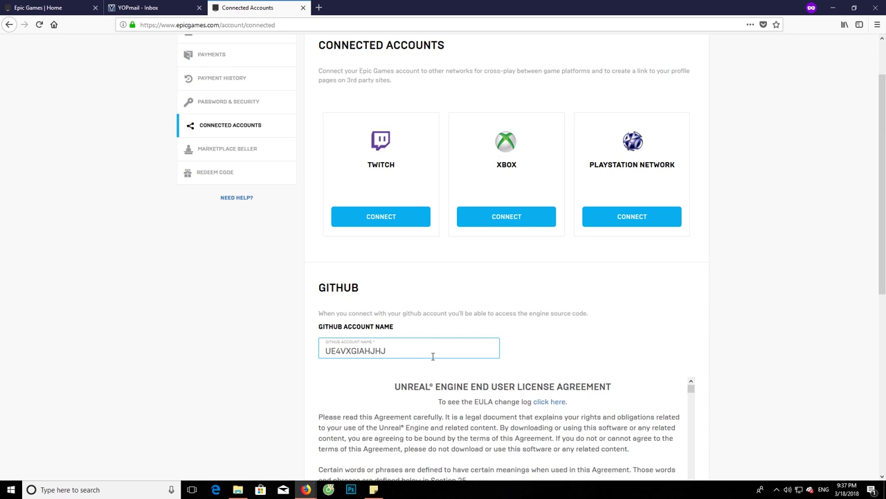
pyautogui.scroll(-5, 483, 222)
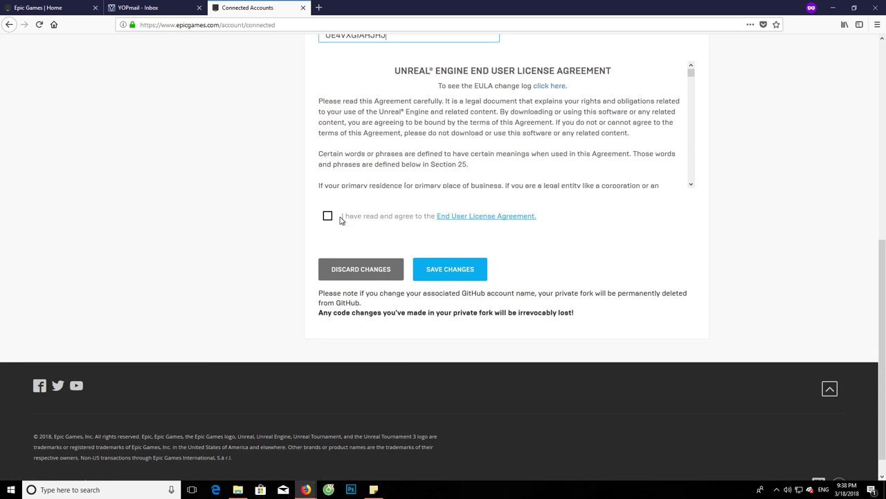
pyautogui.click(446, 269)
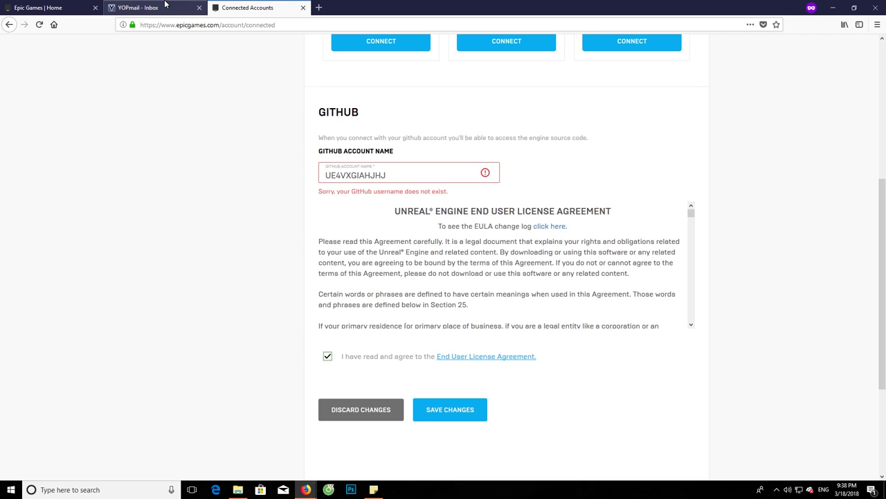
# Erase the rejected account name and go back to the GitHub verification email in YOPmail
pyautogui.click(138, 8)
pyautogui.click(72, 6)
pyautogui.click(159, 7)
pyautogui.click(253, 7)
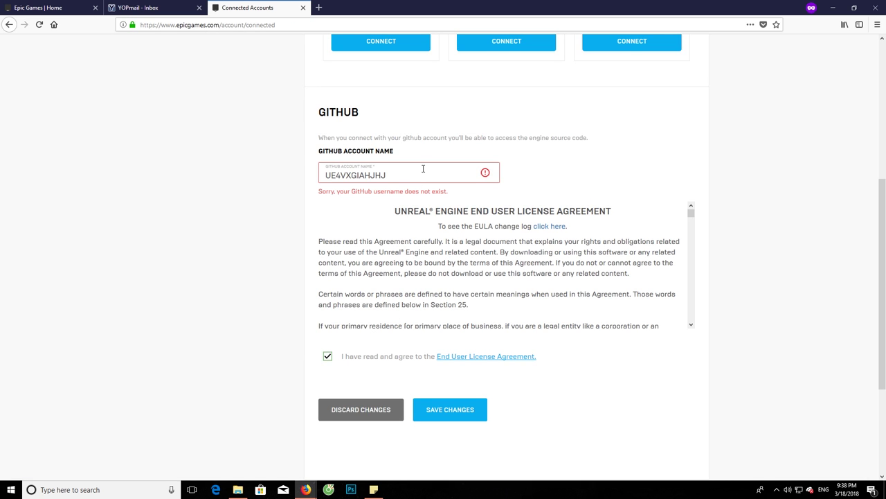
pyautogui.press('BackSpace')
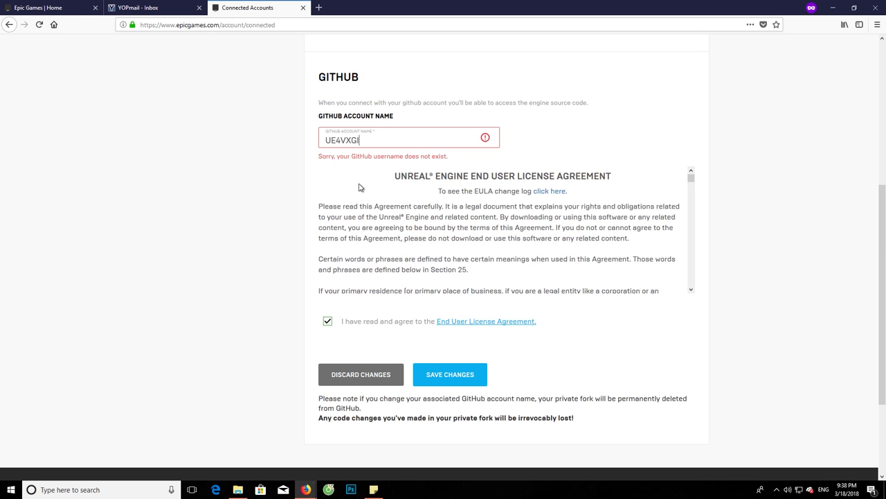
pyautogui.press('BackSpace')
pyautogui.press('BackSpace')
pyautogui.press('BackSpace')
pyautogui.click(176, 5)
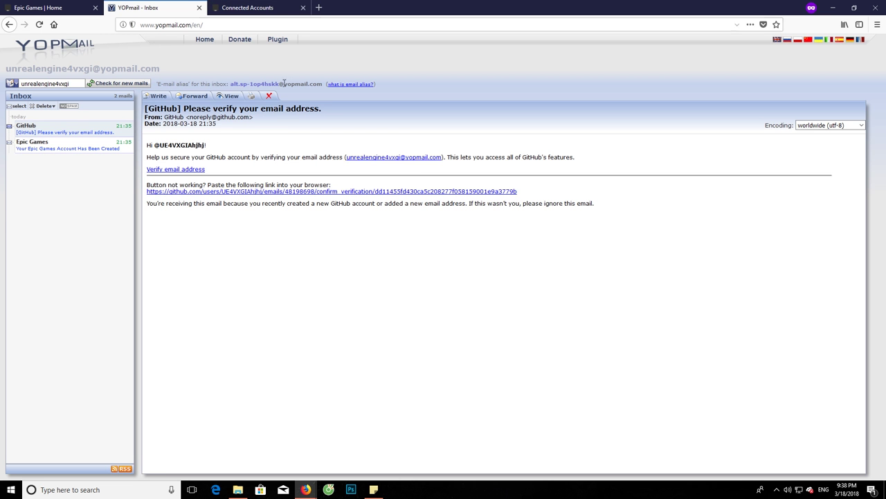
# Open the GitHub verification link in a new tab and copy the username part of the link
pyautogui.middleClick(385, 194)
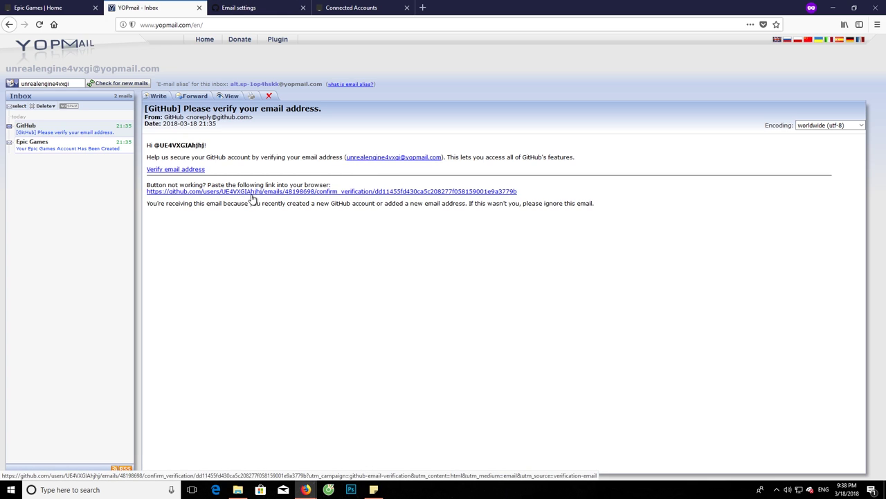
pyautogui.moveTo(251, 196); pyautogui.dragTo(229, 201)
pyautogui.click(565, 203)
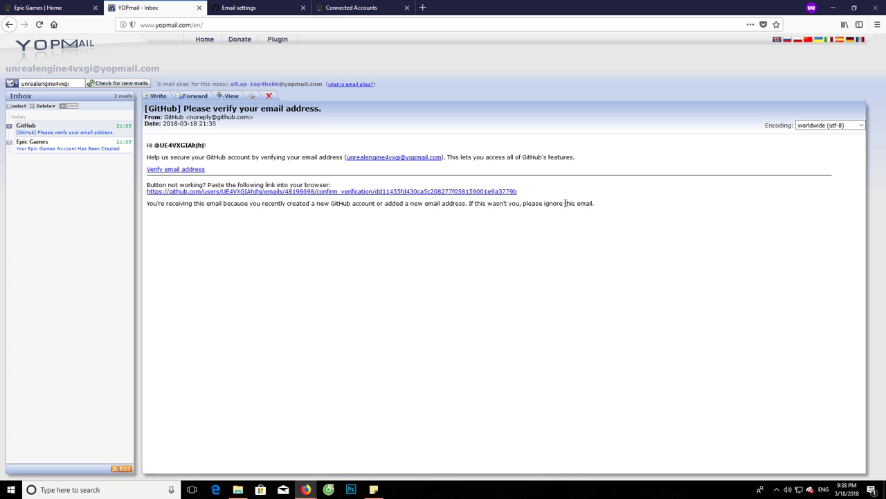
pyautogui.moveTo(145, 194); pyautogui.dragTo(222, 198)
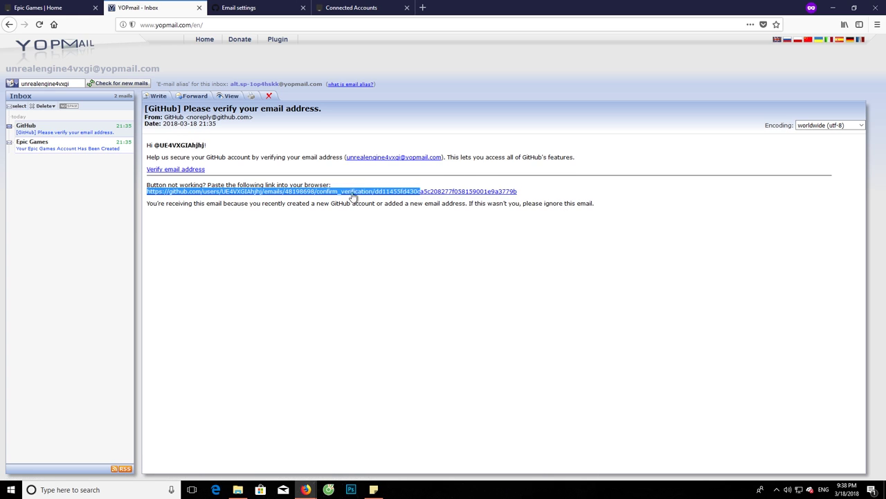
pyautogui.click(529, 195)
pyautogui.moveTo(221, 185); pyautogui.dragTo(263, 199)
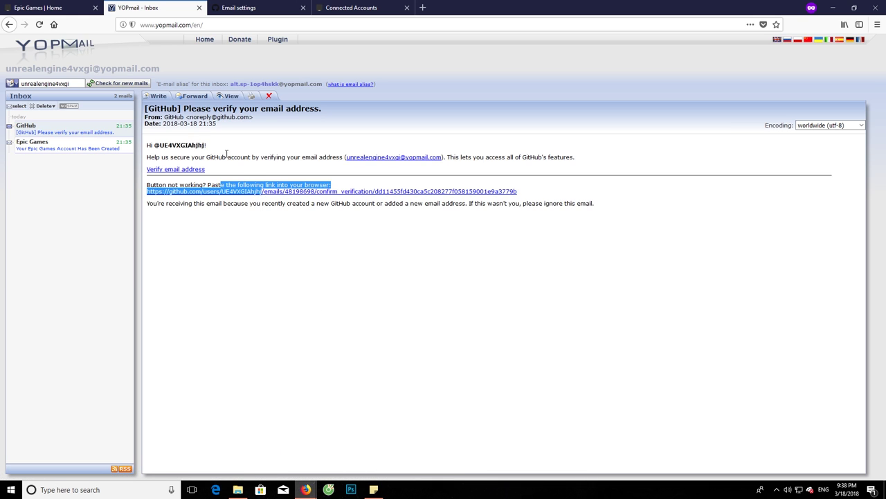
pyautogui.hotkey('ctrl', 'c')
# Paste the copied text into Epic's GitHub name field, then delete it as wrong
pyautogui.click(239, 8)
pyautogui.click(346, 8)
pyautogui.hotkey('ctrl', 'v')
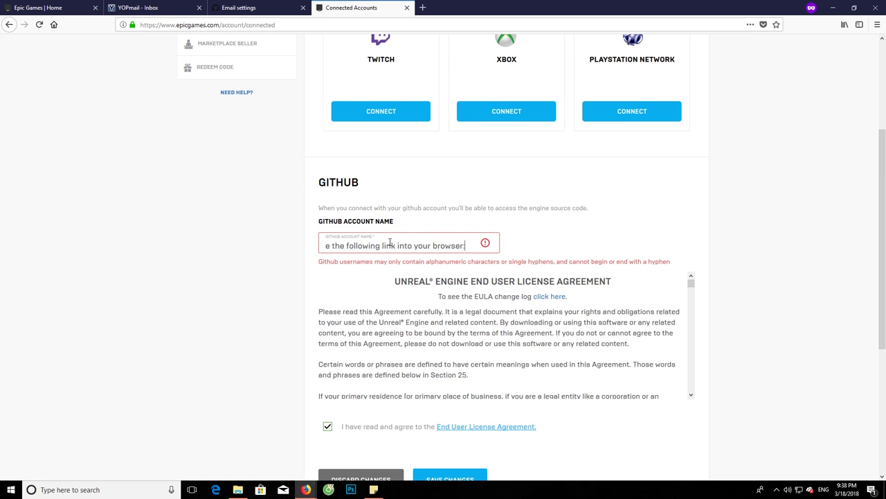
pyautogui.moveTo(465, 245); pyautogui.dragTo(213, 245)
pyautogui.press('BackSpace')
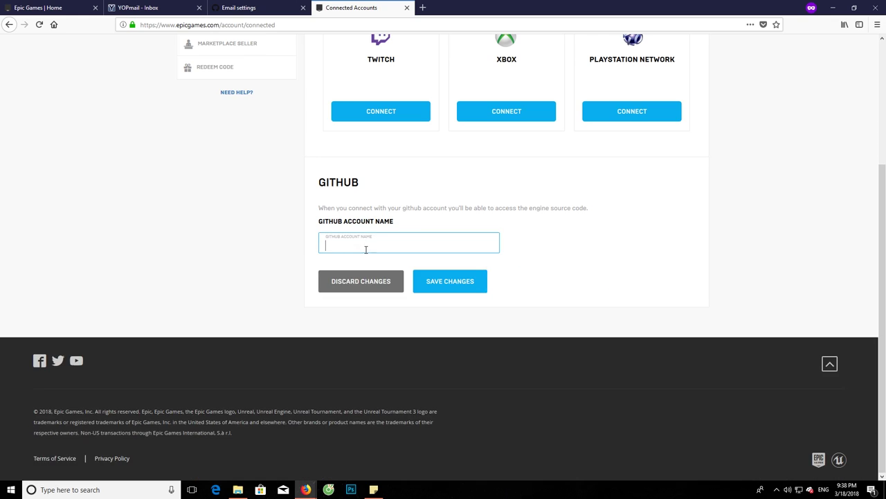
pyautogui.click(239, 7)
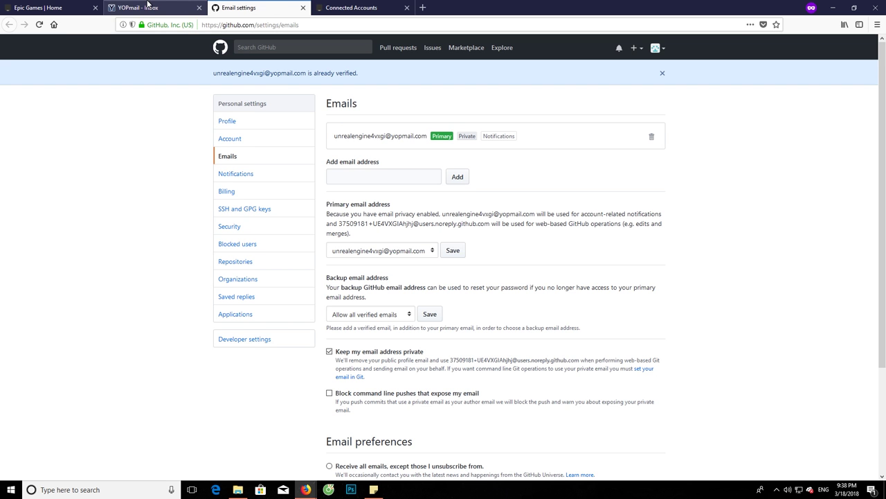
# Copy the 'Signed in as' GitHub username and save it in Epic's GitHub account field
pyautogui.click(263, 142)
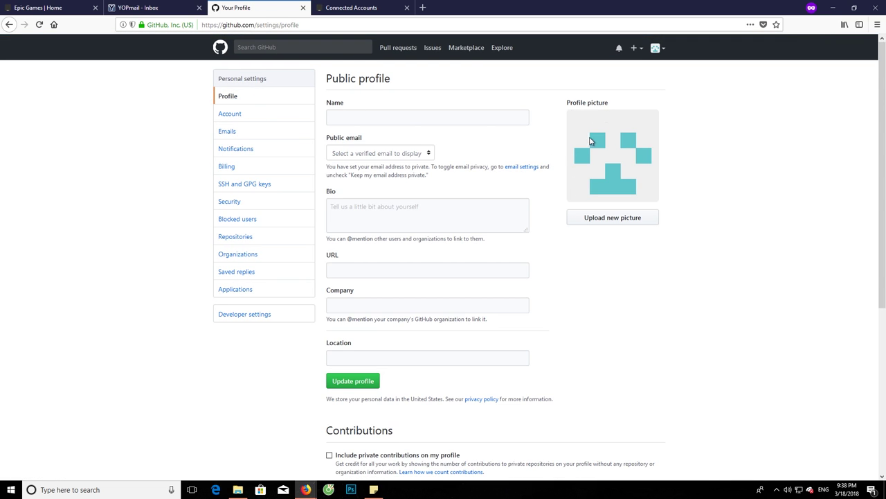
pyautogui.click(659, 54)
pyautogui.moveTo(614, 84); pyautogui.dragTo(590, 77)
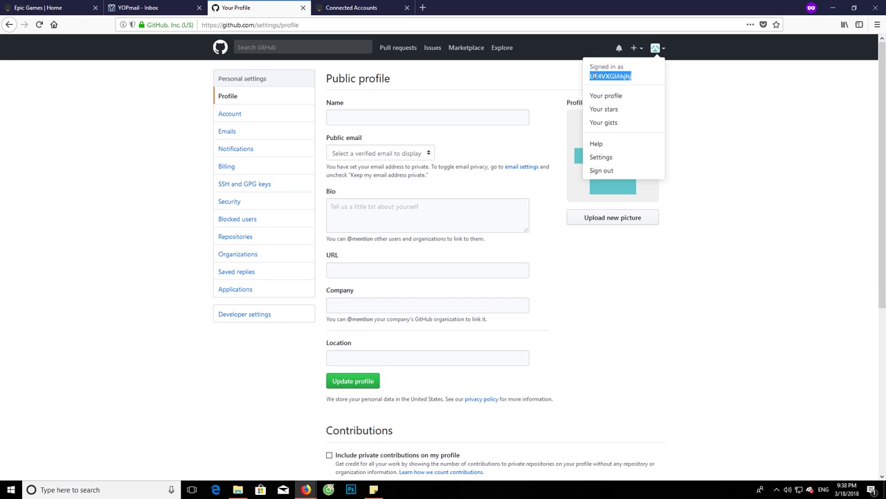
pyautogui.hotkey('ctrl', 'c')
pyautogui.click(360, 8)
pyautogui.hotkey('ctrl', 'v')
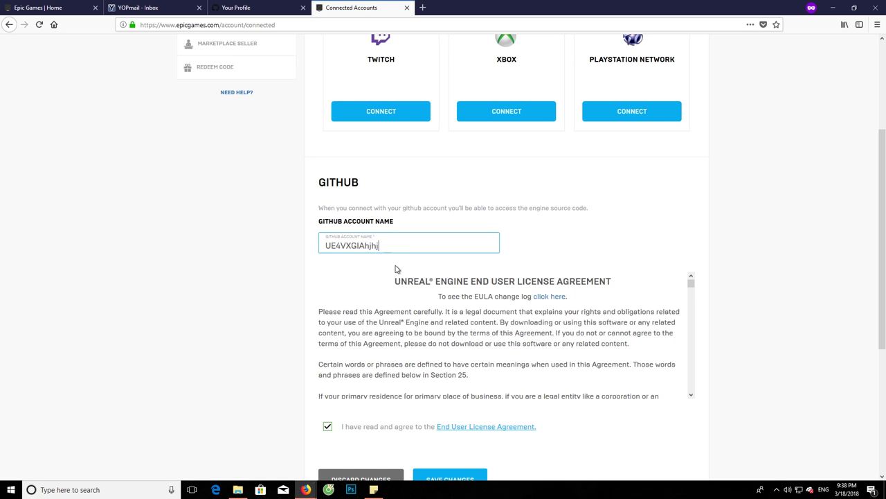
pyautogui.scroll(-2, 420, 265)
pyautogui.scroll(-3, 420, 265)
pyautogui.click(451, 273)
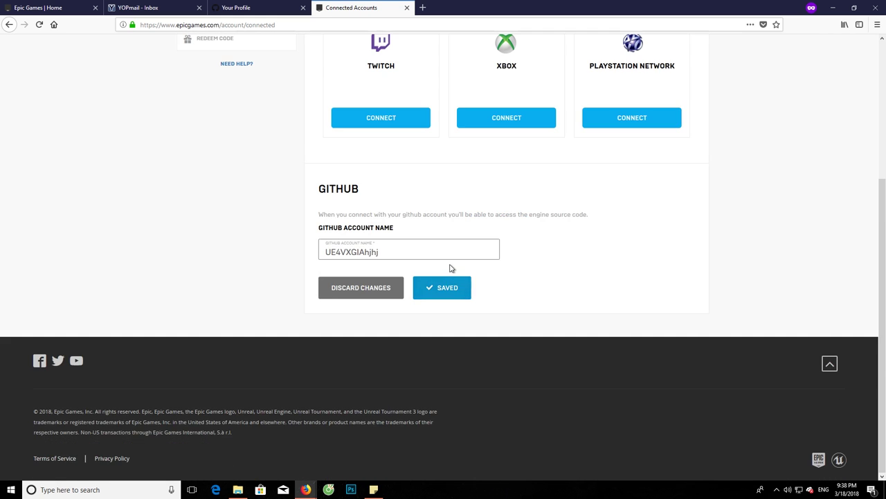
pyautogui.click(215, 8)
# Refresh the YOPmail inbox and open GitHub's invitation to join Epic Games
pyautogui.click(640, 281)
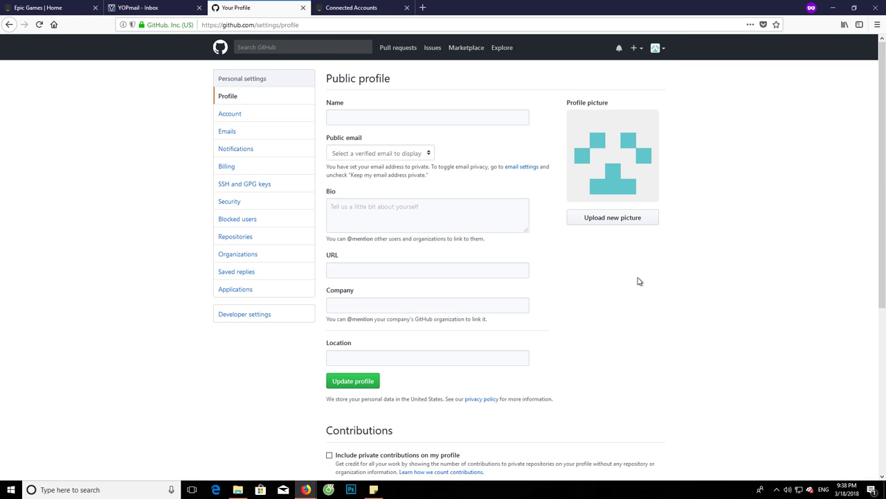
pyautogui.click(166, 5)
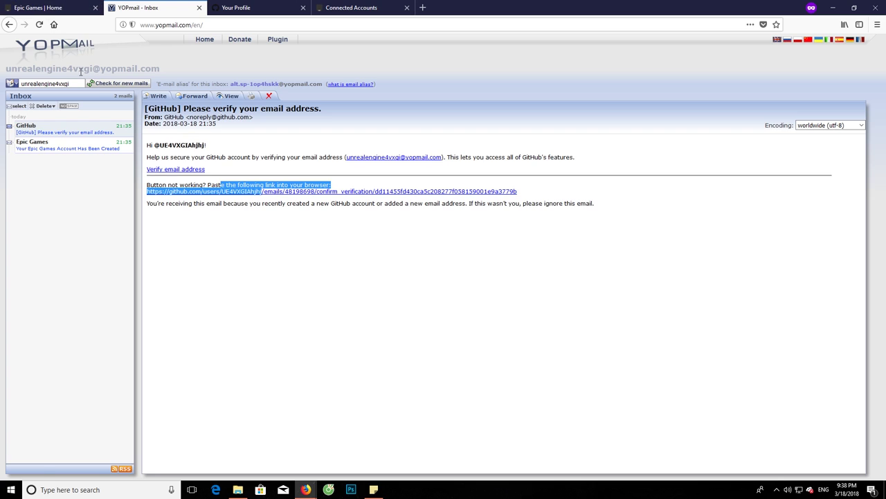
pyautogui.click(105, 85)
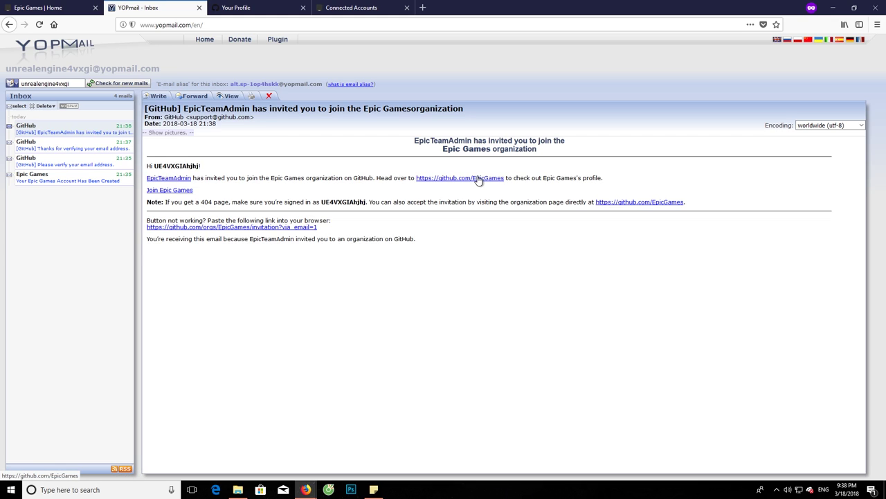
pyautogui.click(176, 191)
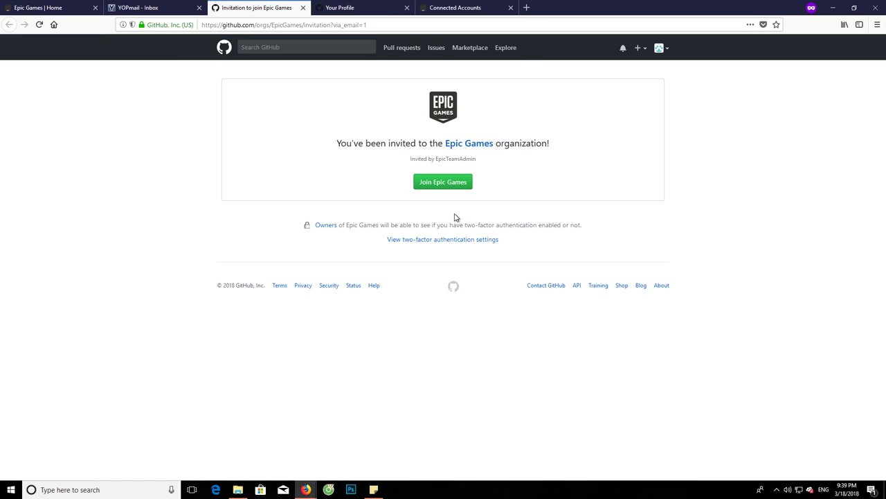
# Join the Epic Games organization and open the private UnrealEngine repository's branch list
pyautogui.click(435, 184)
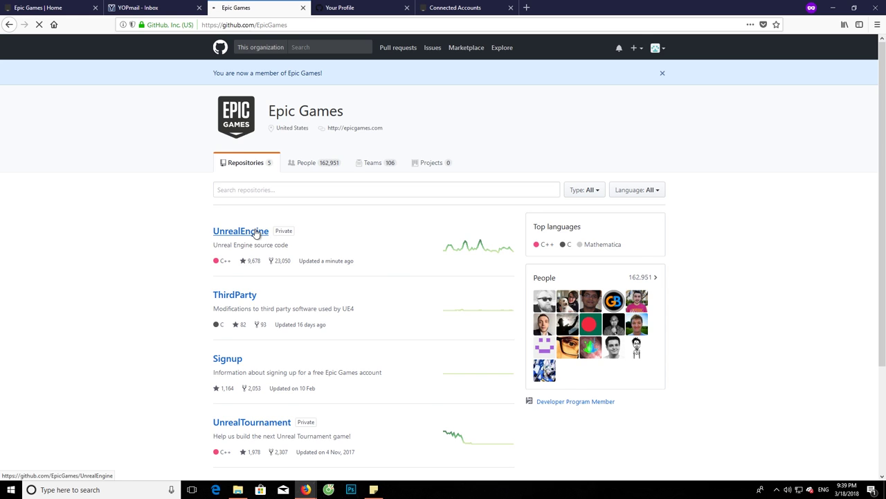
pyautogui.click(228, 176)
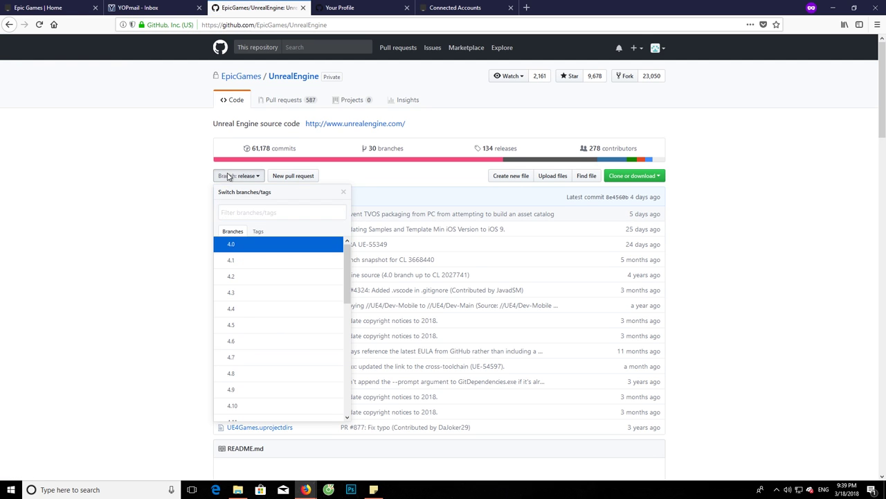
pyautogui.click(228, 176)
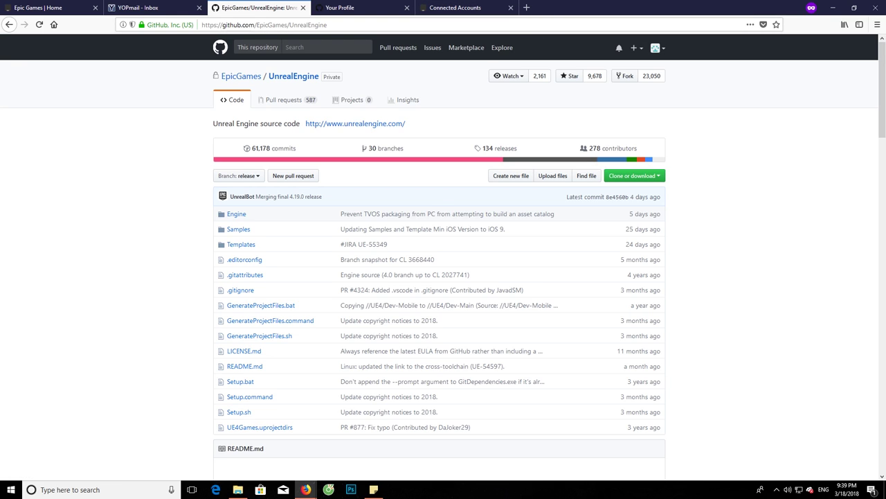
pyautogui.click(461, 7)
pyautogui.click(356, 8)
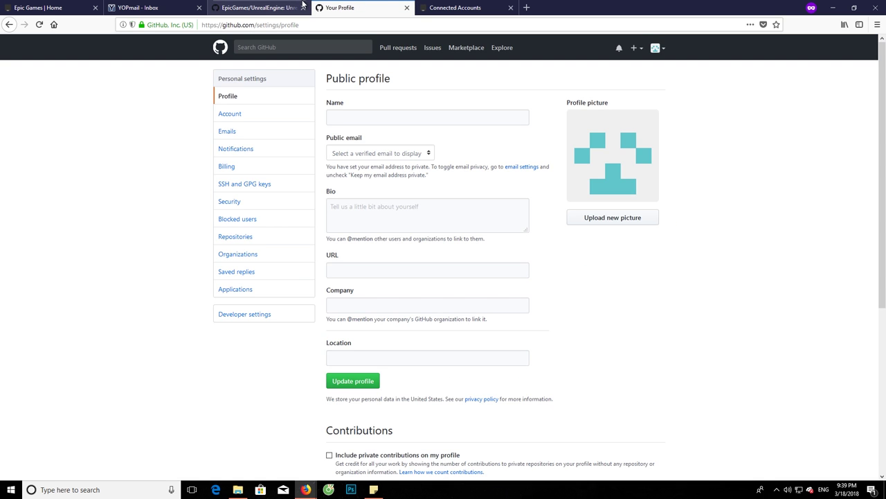
pyautogui.click(440, 8)
pyautogui.click(260, 8)
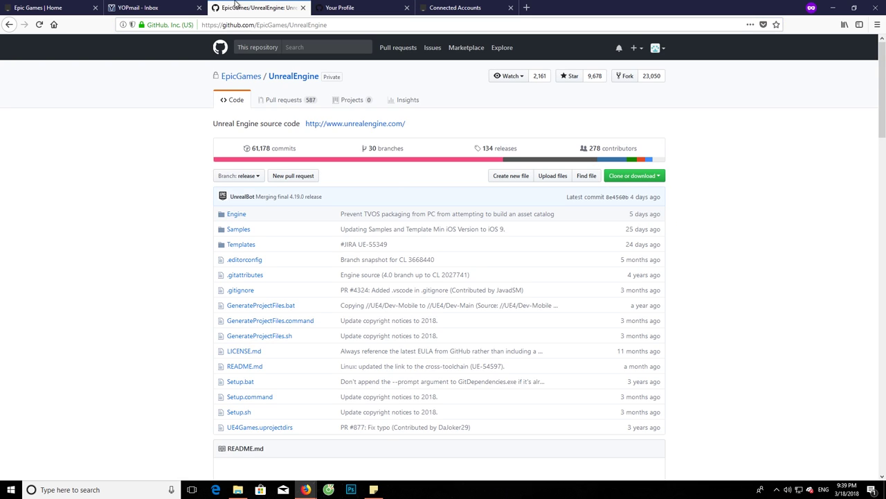
pyautogui.click(401, 5)
pyautogui.click(396, 23)
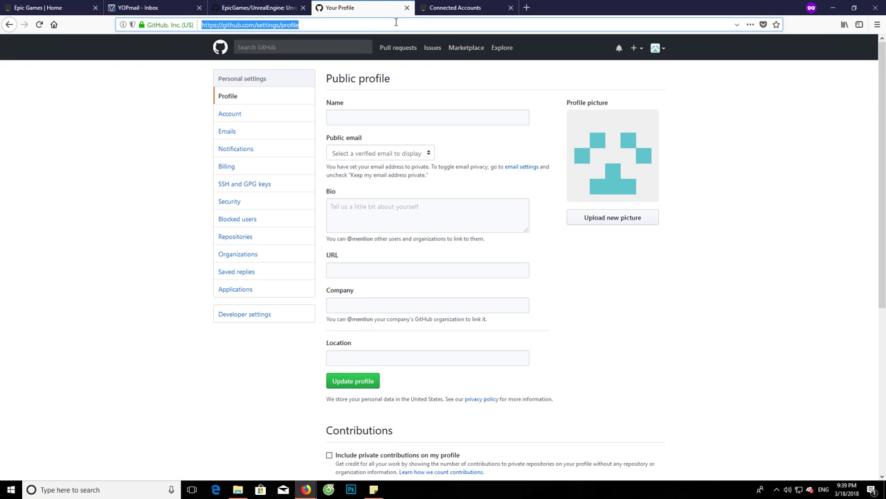
# Load the NvPhysX/UnrealEngine repository from the address bar suggestion
pyautogui.click(395, 23)
pyautogui.press('BackSpace')
pyautogui.press('BackSpace')
pyautogui.press('BackSpace')
pyautogui.press('BackSpace')
pyautogui.press('BackSpace')
pyautogui.press('BackSpace')
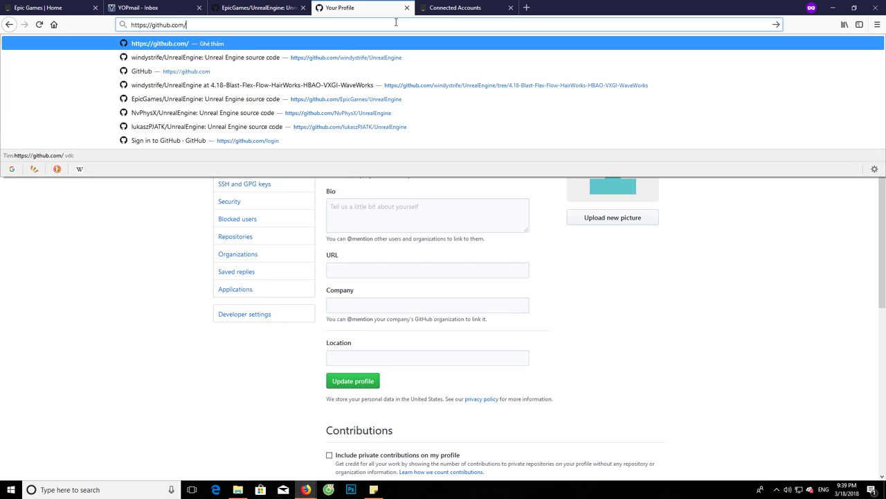
pyautogui.write('N')
pyautogui.press('Down')
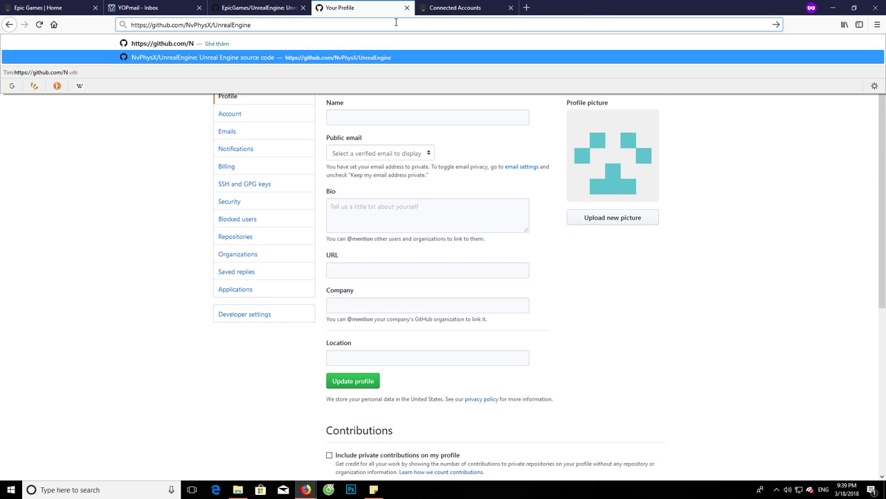
pyautogui.press('Return')
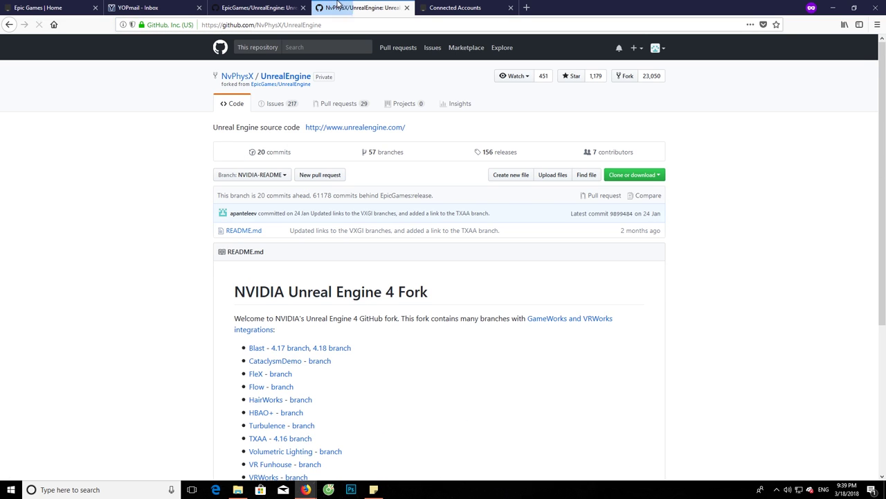
# Switch the repository to the VXGI-4.18 branch
pyautogui.click(281, 174)
pyautogui.click(281, 175)
pyautogui.click(281, 176)
pyautogui.click(281, 177)
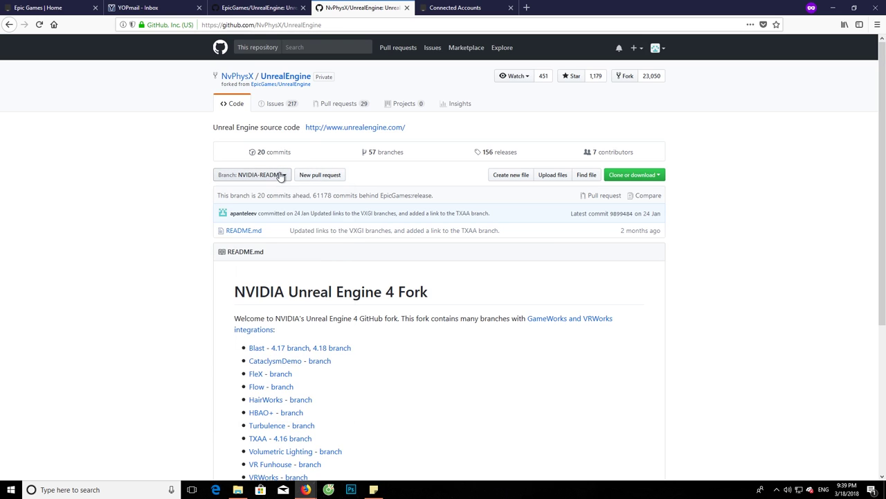
pyautogui.click(281, 175)
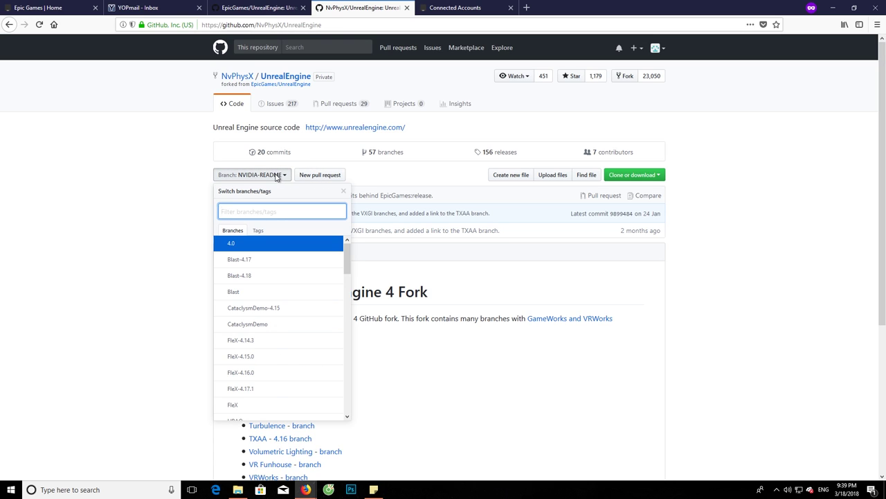
pyautogui.click(277, 175)
pyautogui.click(277, 175)
pyautogui.click(277, 175)
pyautogui.click(277, 175)
pyautogui.moveTo(348, 260)
pyautogui.mouseDown()
pyautogui.moveTo(348, 334)
pyautogui.moveTo(351, 324)
pyautogui.mouseUp()
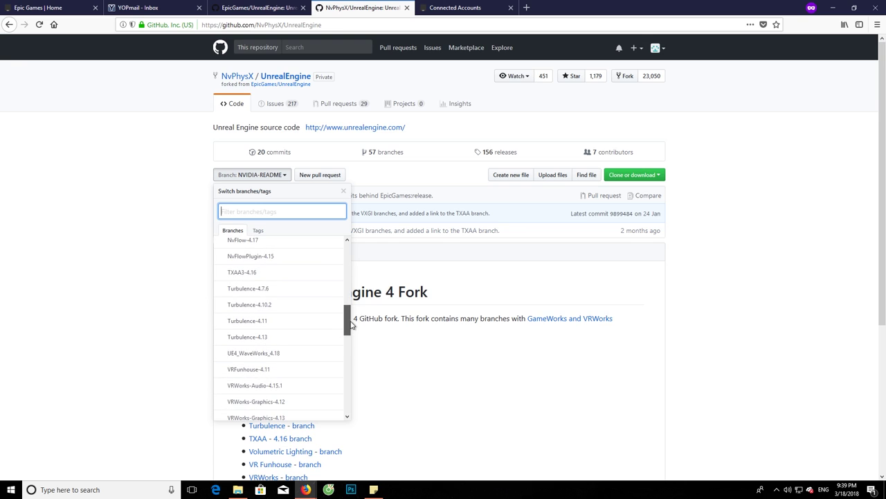
pyautogui.moveTo(351, 324); pyautogui.dragTo(350, 376)
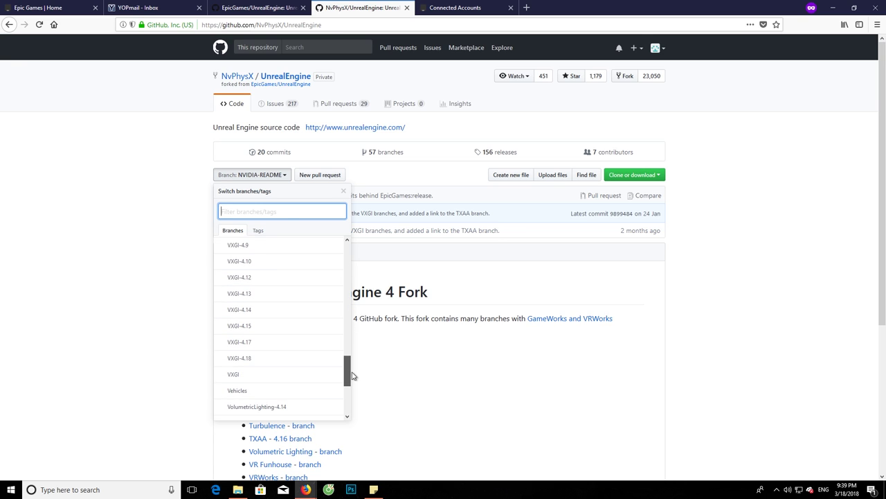
pyautogui.click(312, 358)
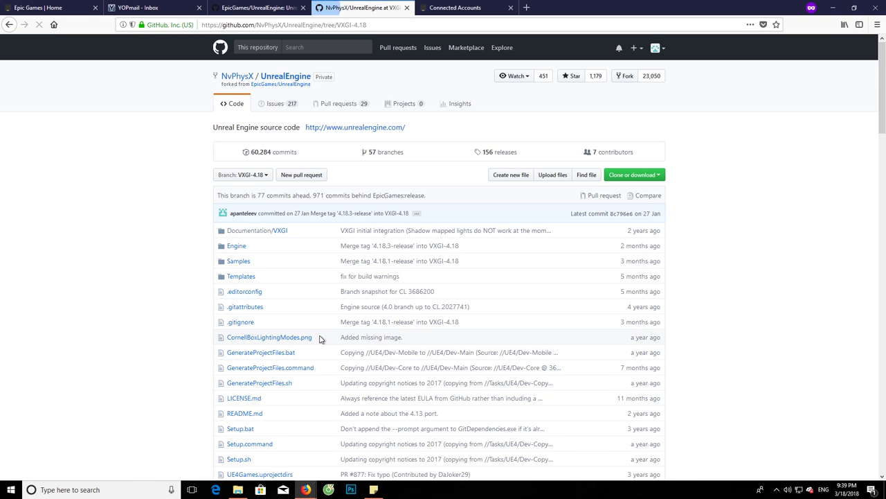
# Expand and collapse the latest commit's full message on the VXGI-4.18 branch
pyautogui.scroll(-5, 320, 338)
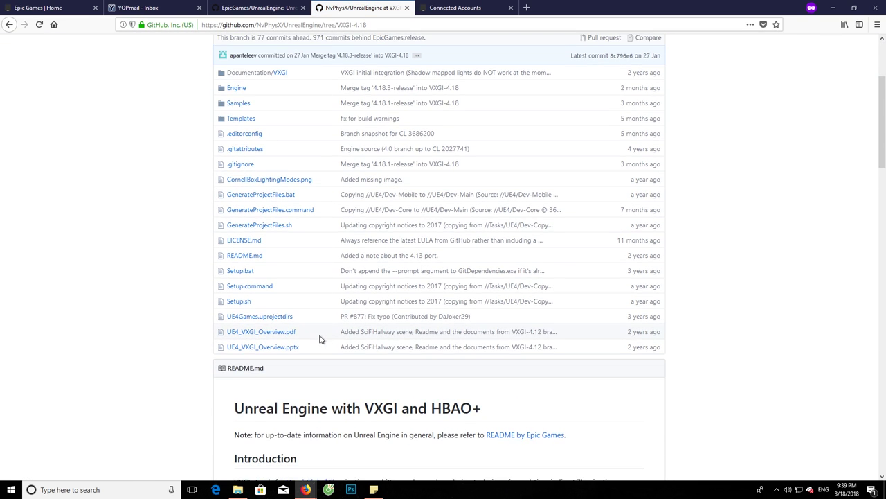
pyautogui.scroll(3, 320, 337)
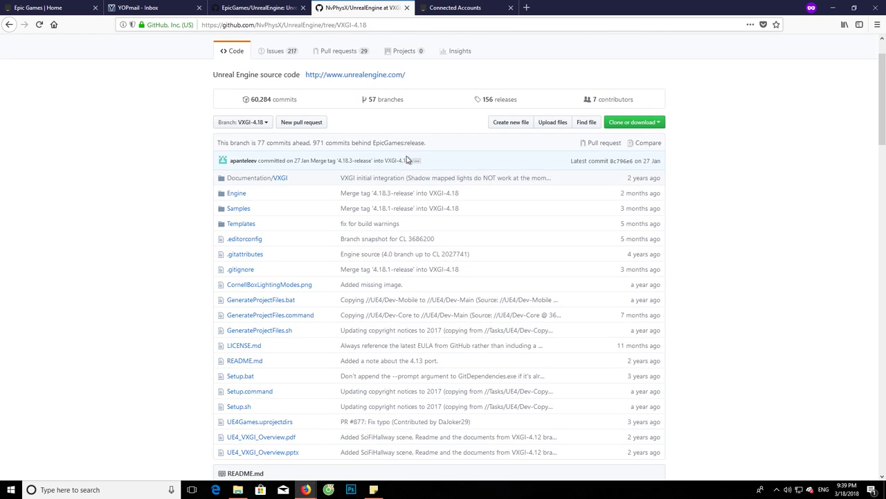
pyautogui.click(416, 162)
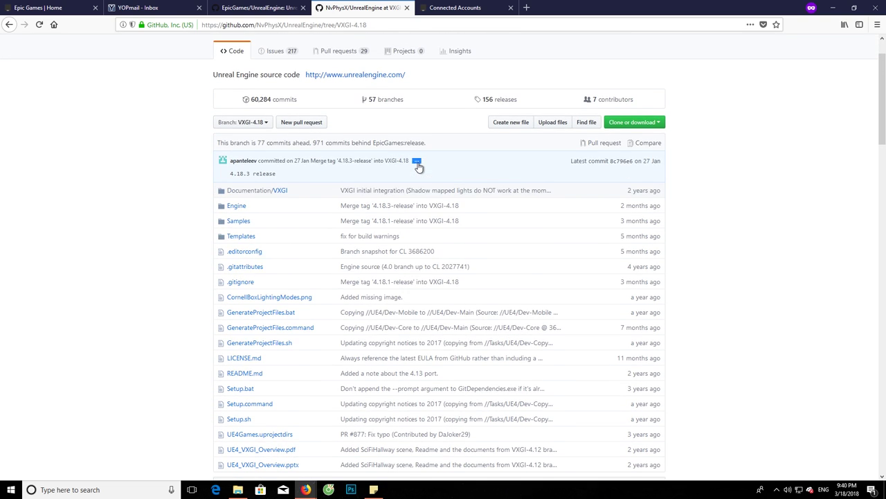
pyautogui.click(417, 163)
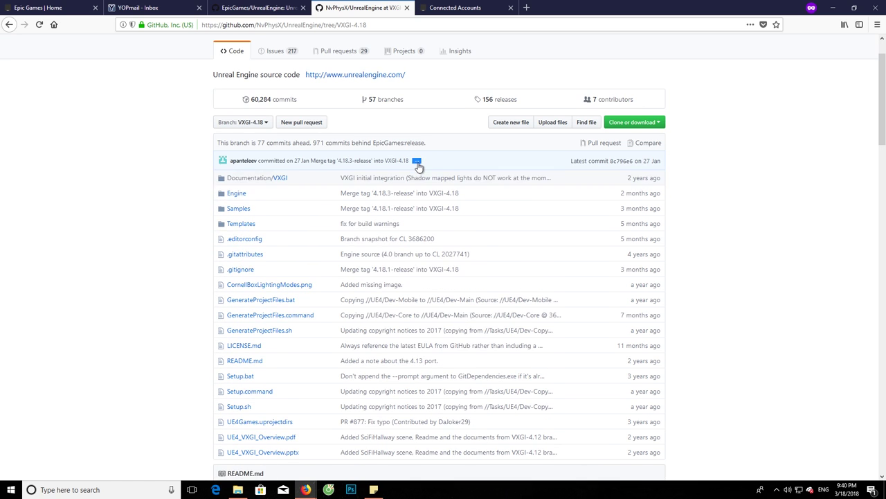
pyautogui.scroll(-5, 419, 167)
pyautogui.scroll(7, 419, 167)
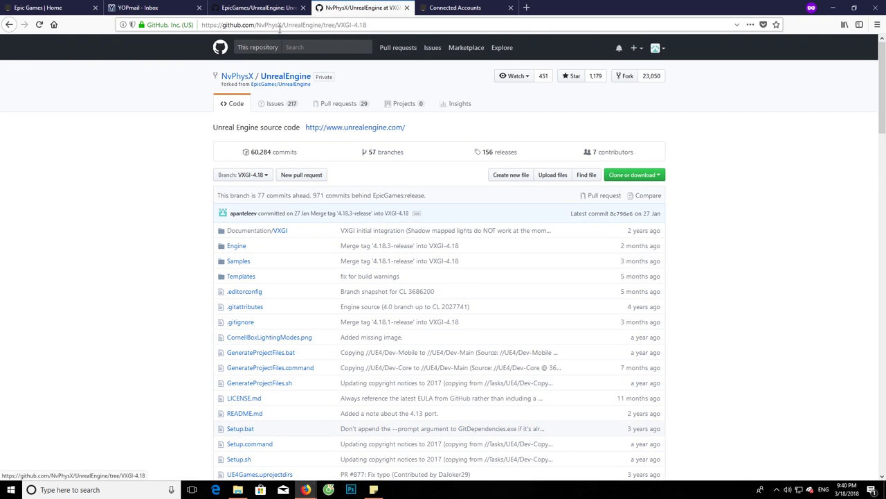
pyautogui.click(434, 9)
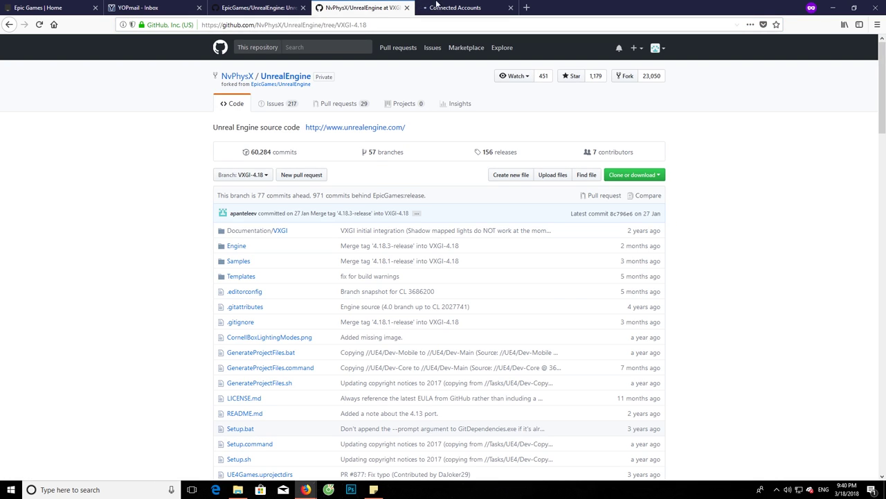
# Paste the VXGI-4.18 repository address into the Connected Accounts tab's address bar
pyautogui.moveTo(289, 32); pyautogui.dragTo(378, 23)
pyautogui.click(377, 23)
pyautogui.write('h')
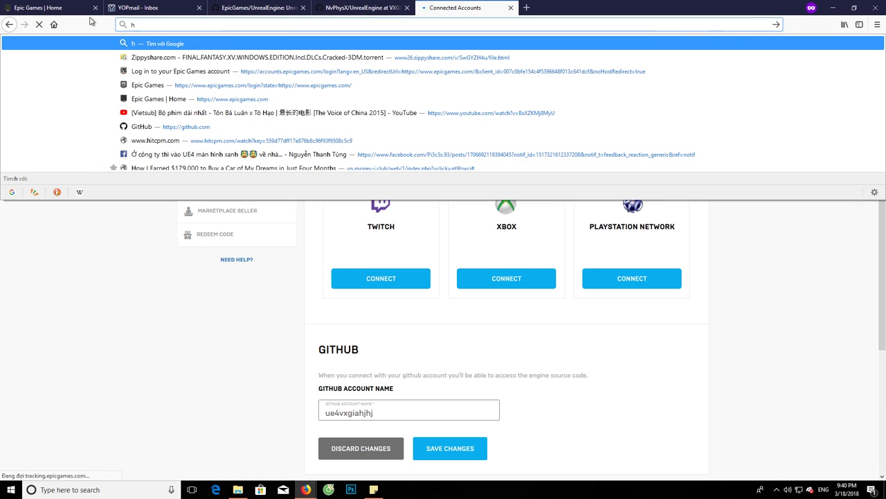
pyautogui.write('ttp')
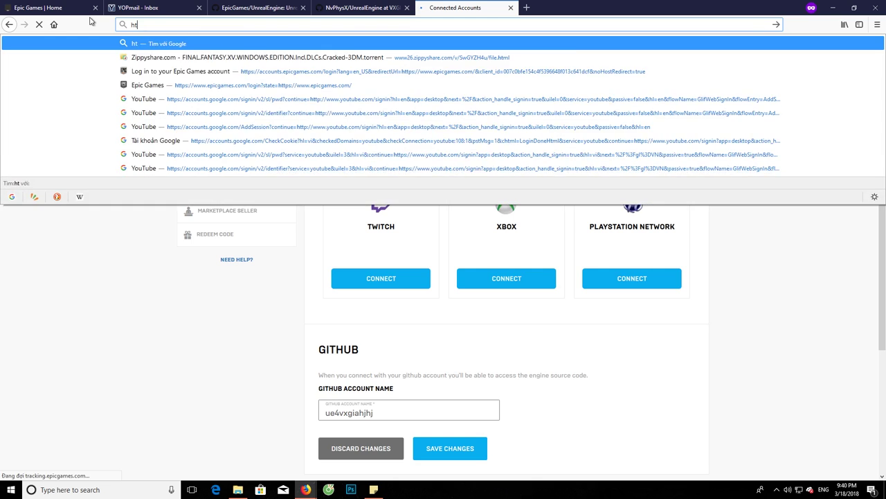
pyautogui.click(360, 7)
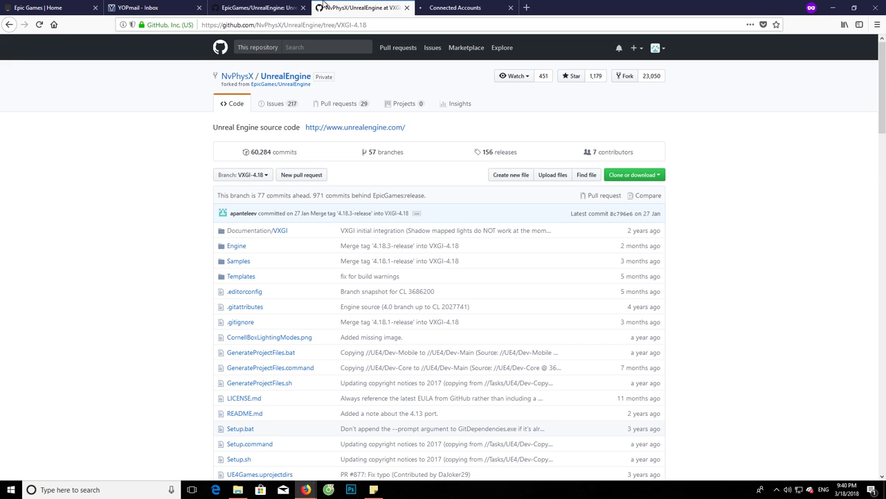
pyautogui.click(447, 10)
pyautogui.write('https://github.com/NvPhysX/UnrealEngine/tree/VXGI-4.18')
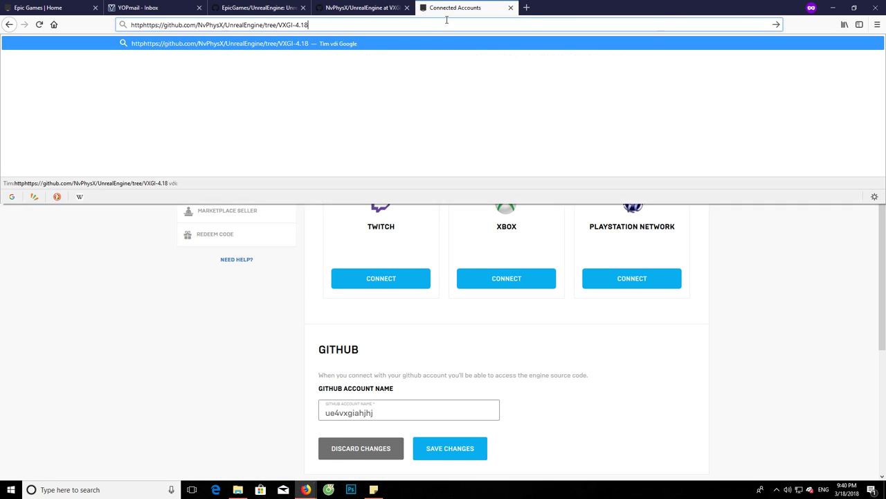
# Edit the address to another user's UnrealEngine fork and load its main repository page
pyautogui.click(190, 24)
pyautogui.moveTo(191, 24); pyautogui.dragTo(435, 24)
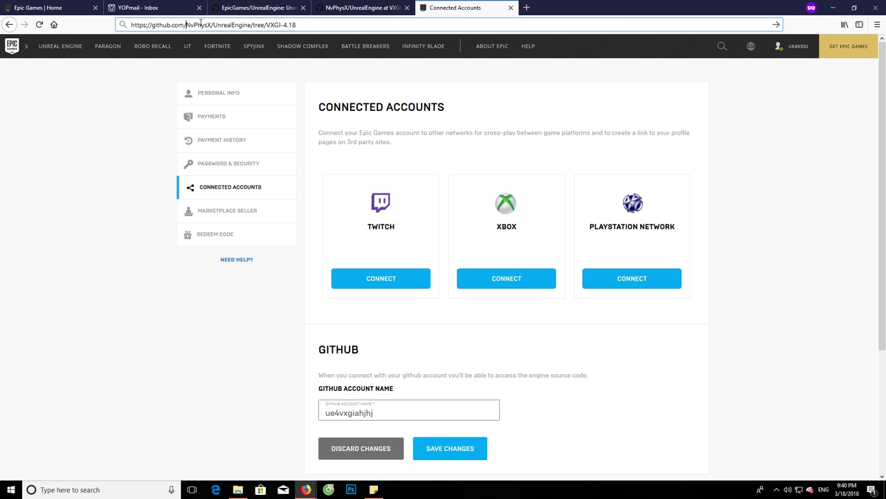
pyautogui.write('ww')
pyautogui.press('BackSpace')
pyautogui.write('in')
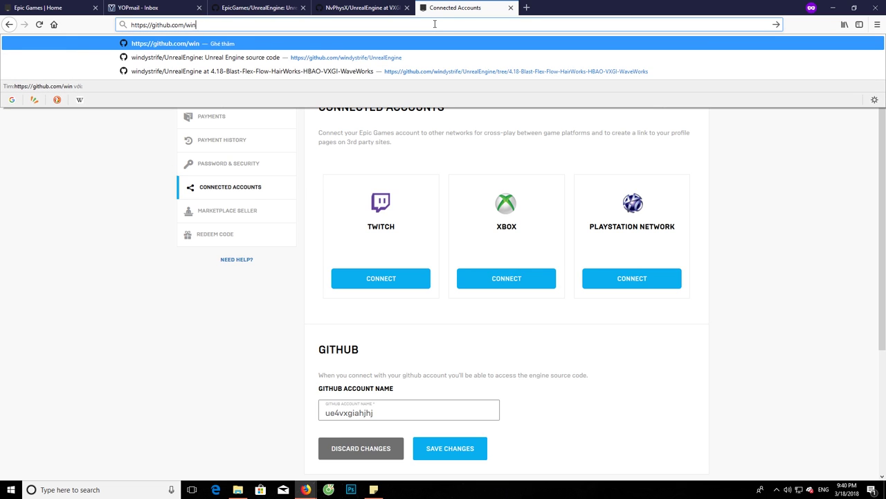
pyautogui.press('Down')
pyautogui.press('Down')
pyautogui.press('Return')
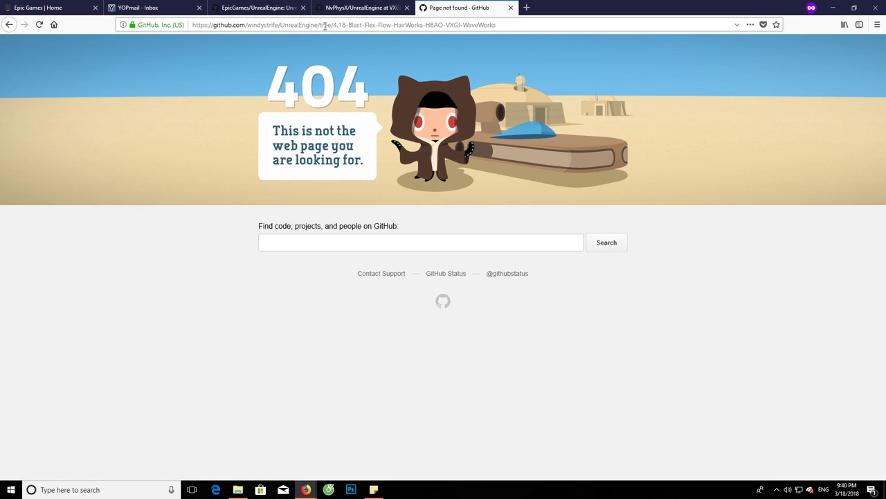
pyautogui.moveTo(324, 26); pyautogui.dragTo(575, 25)
pyautogui.press('BackSpace')
pyautogui.press('Return')
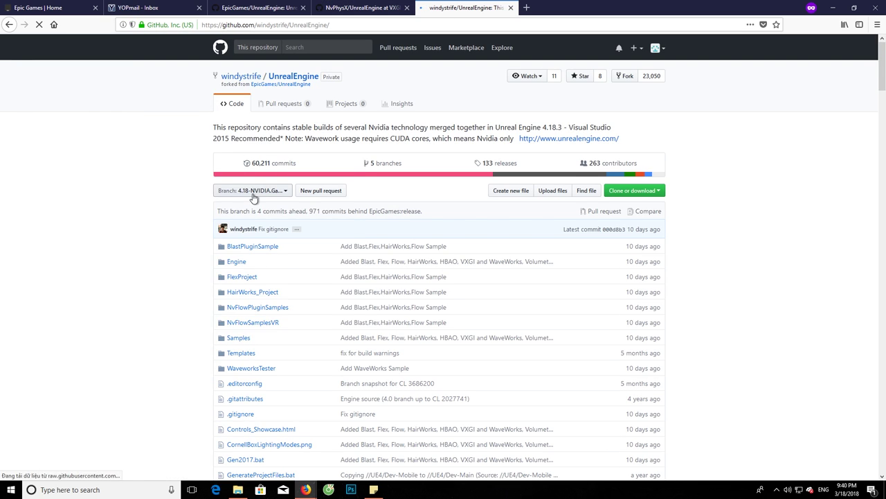
# Switch that fork to its 4.18-NVIDIA.GameWorks branch
pyautogui.click(254, 193)
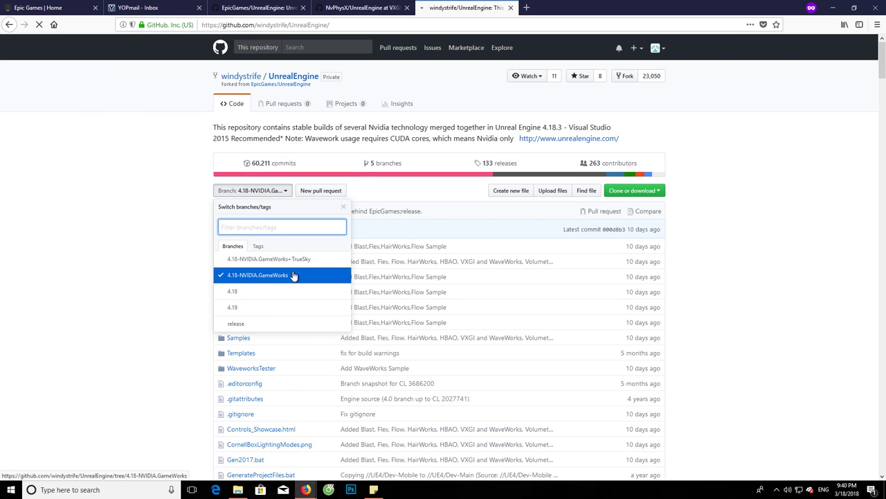
pyautogui.click(297, 278)
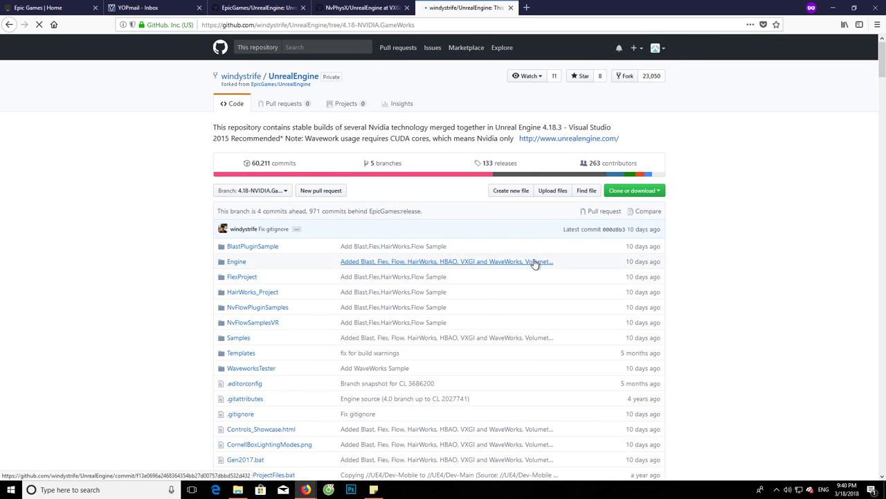
pyautogui.click(360, 8)
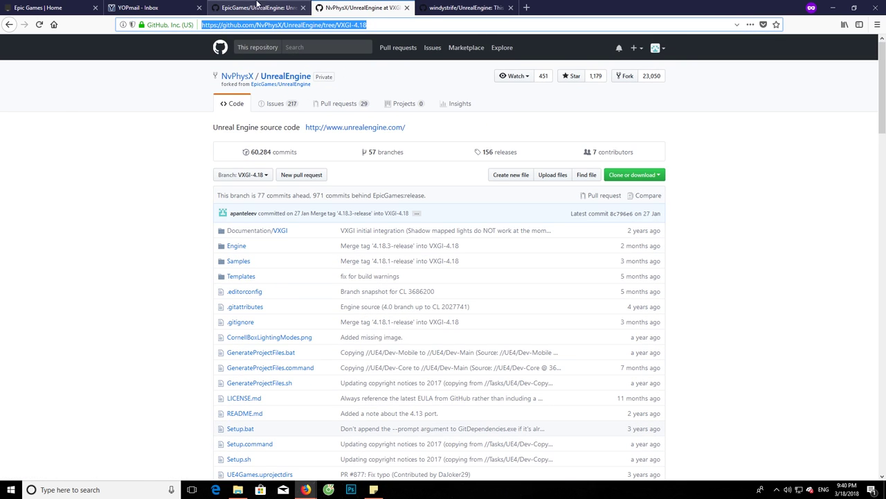
# Download the VXGI-4.18 branch as UnrealEngine-VXGI-4.18.zip to disk and check its progress
pyautogui.click(258, 7)
pyautogui.click(336, 5)
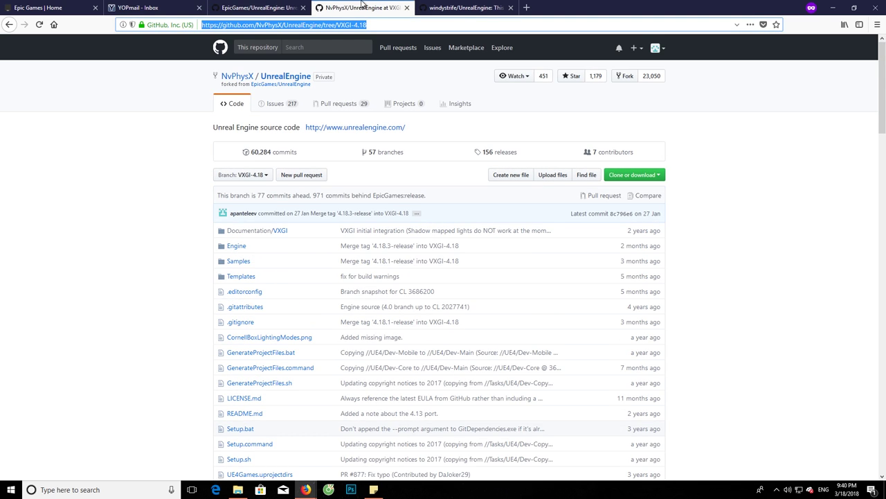
pyautogui.click(630, 176)
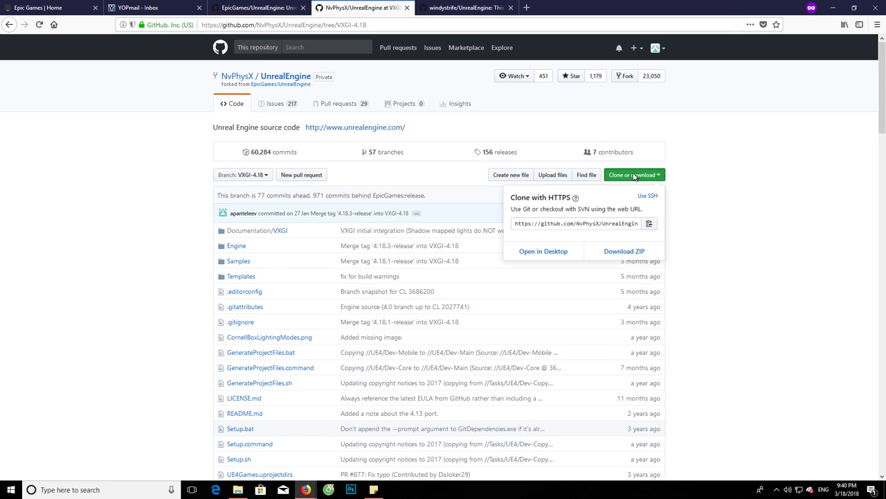
pyautogui.click(630, 253)
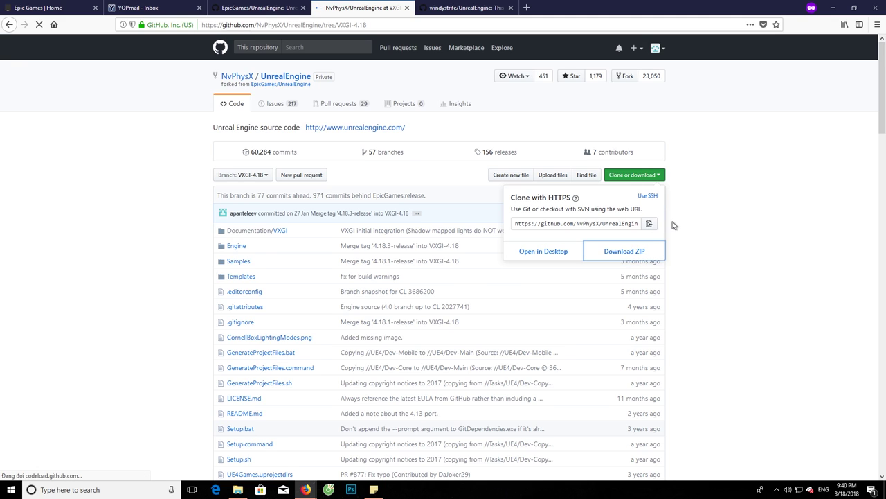
pyautogui.click(207, 226)
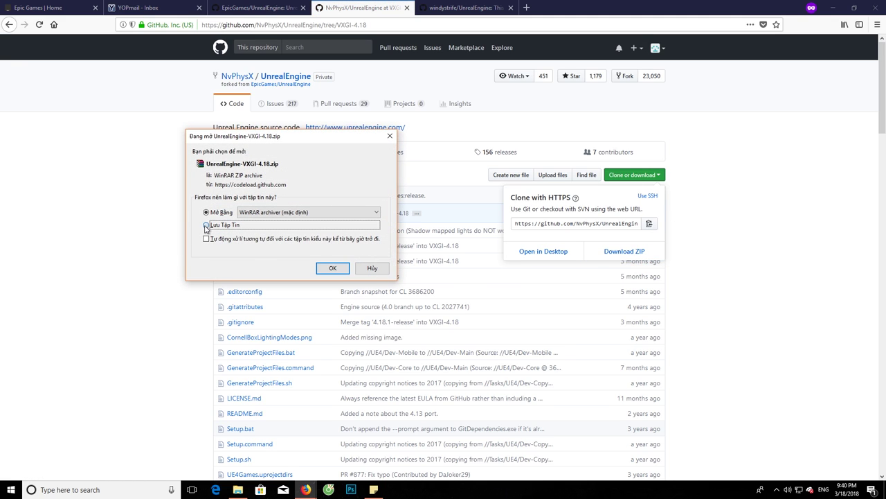
pyautogui.click(343, 270)
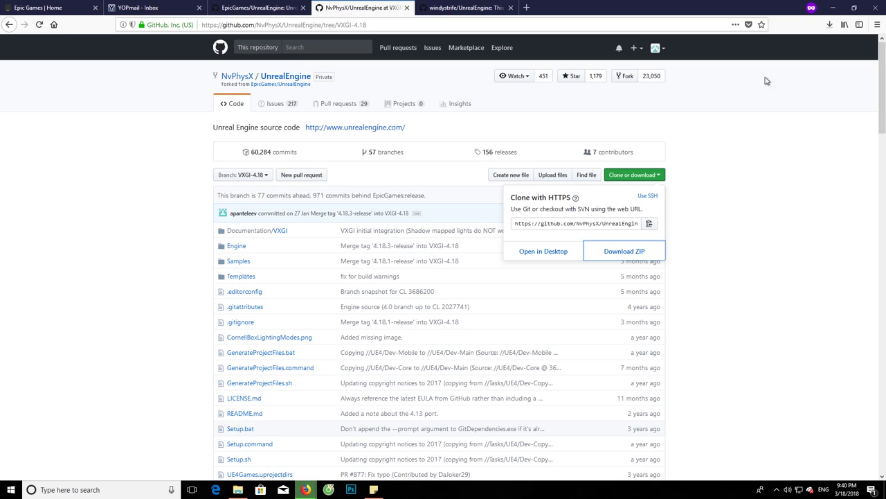
pyautogui.click(830, 26)
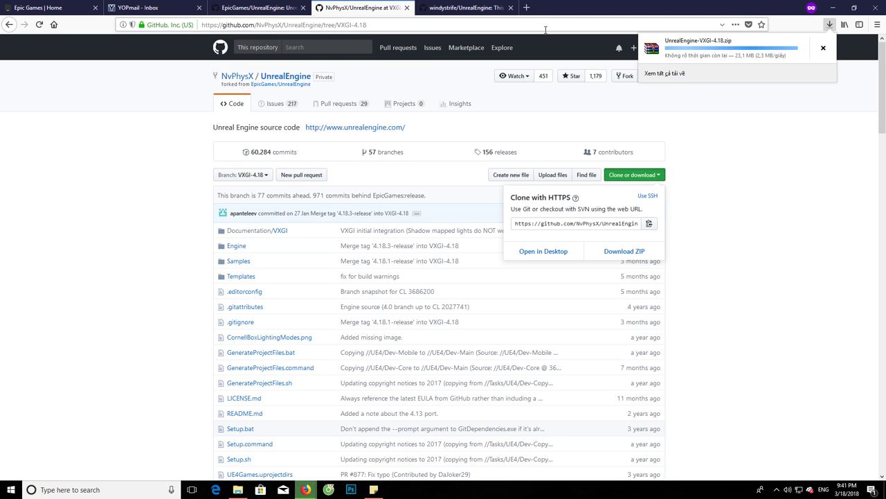
# Compare the two UnrealEngine fork tabs and check the ZIP download's progress
pyautogui.click(450, 7)
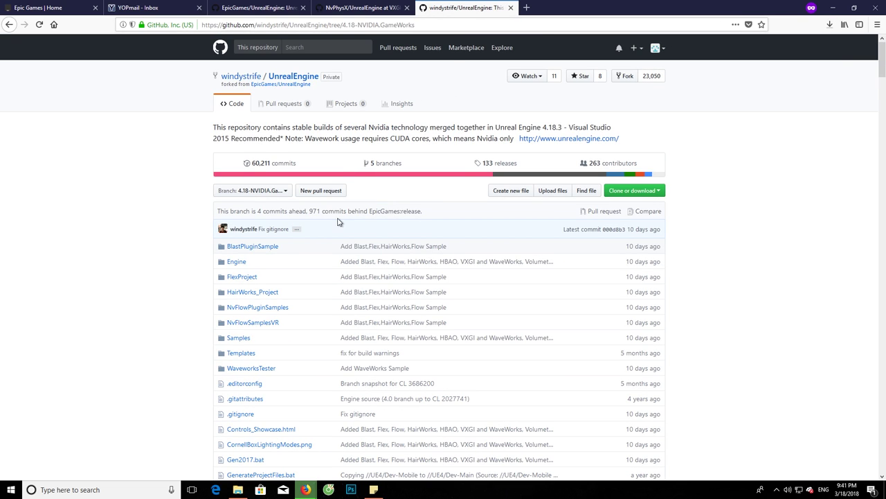
pyautogui.moveTo(732, 368); pyautogui.dragTo(665, 245)
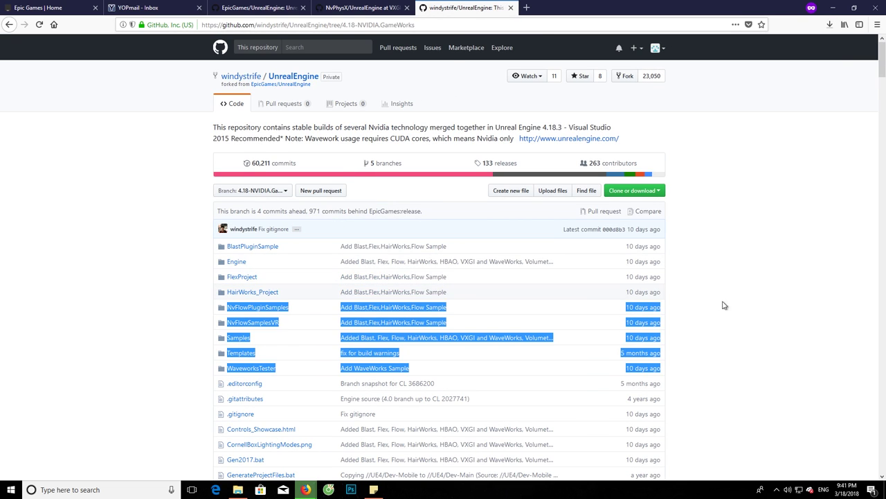
pyautogui.click(380, 6)
pyautogui.click(430, 7)
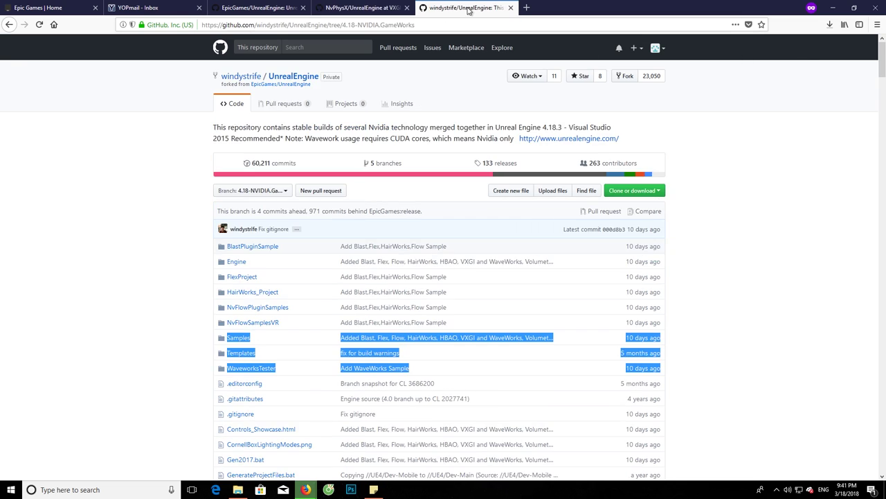
pyautogui.click(388, 7)
pyautogui.click(430, 7)
pyautogui.click(392, 7)
pyautogui.click(429, 7)
pyautogui.click(365, 6)
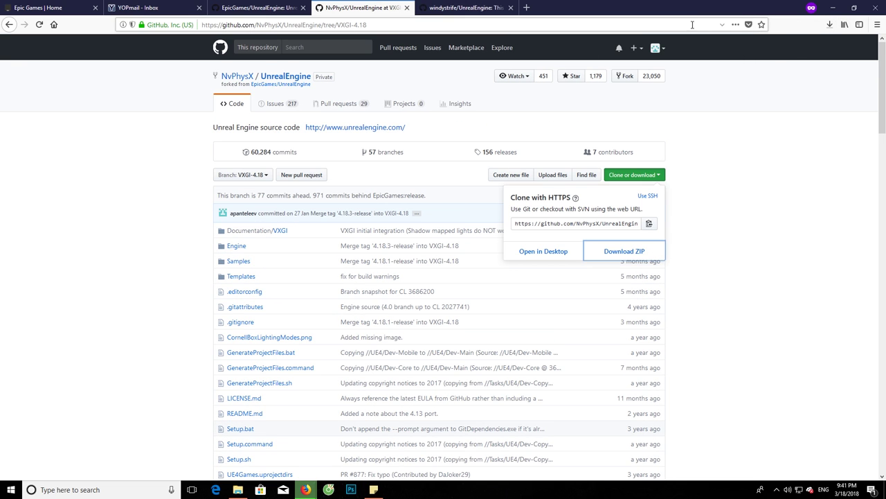
pyautogui.click(793, 73)
pyautogui.click(828, 26)
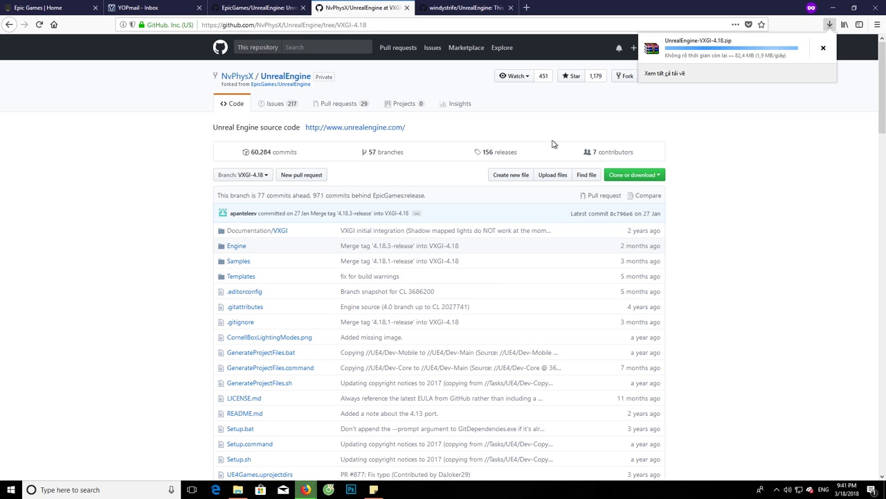
# Recheck the UnrealEngine-VXGI-4.18.zip download, now at 93.1 MB
pyautogui.click(452, 8)
pyautogui.click(374, 4)
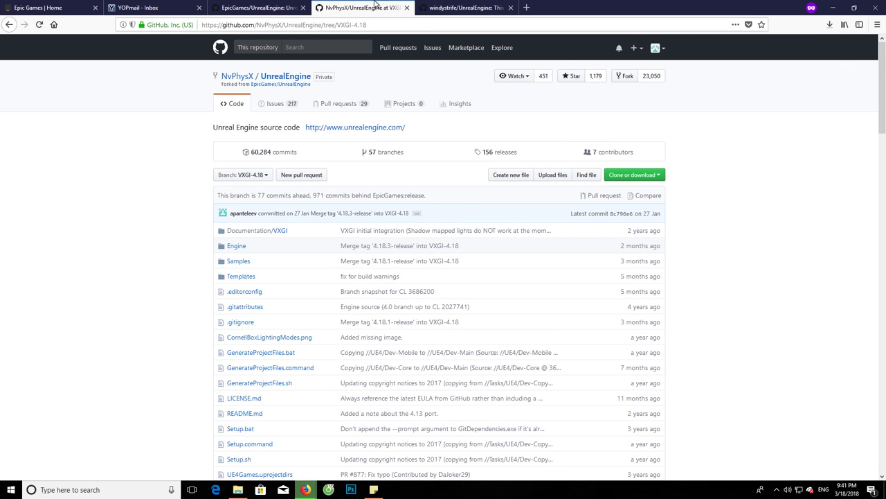
pyautogui.click(457, 8)
pyautogui.click(367, 5)
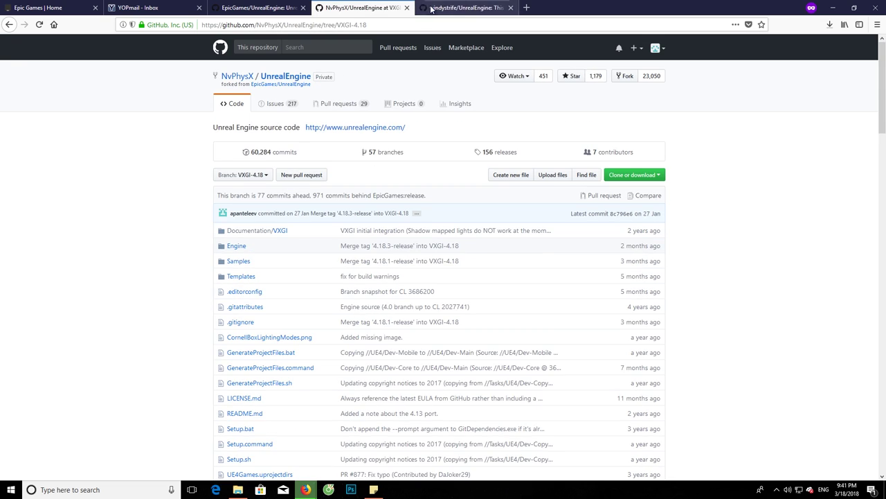
pyautogui.click(831, 26)
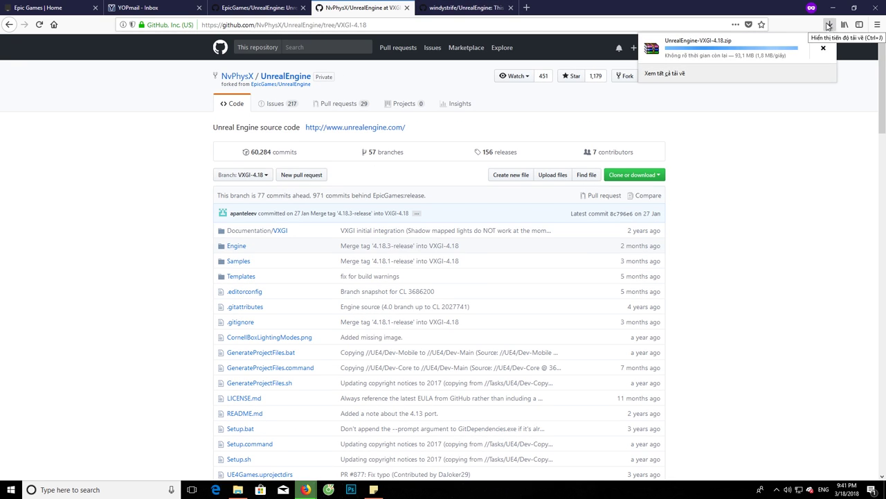
pyautogui.click(256, 7)
pyautogui.click(360, 7)
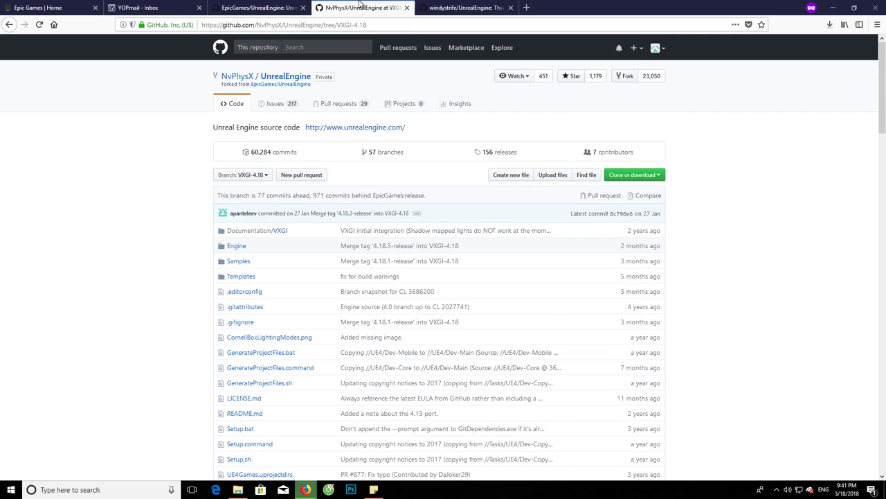
pyautogui.click(501, 5)
pyautogui.click(360, 8)
# Delete the current YOPmail inbox name and open the inbox for a new name
pyautogui.click(256, 8)
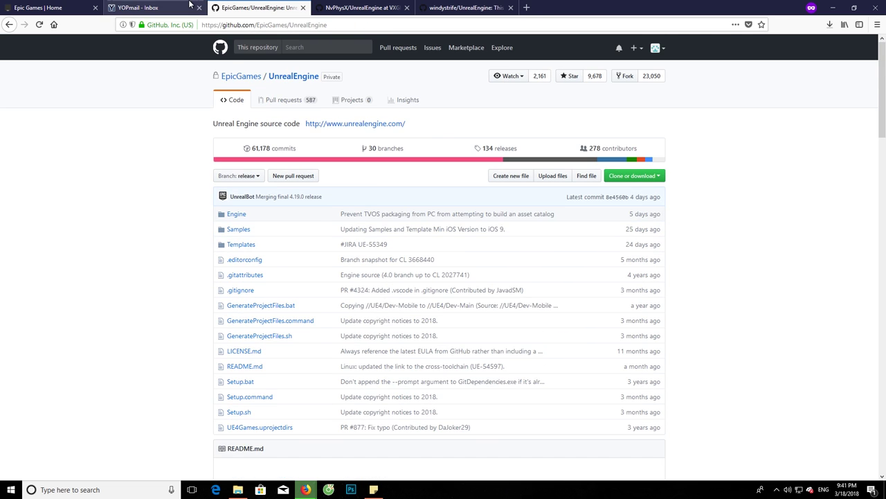
pyautogui.click(187, 5)
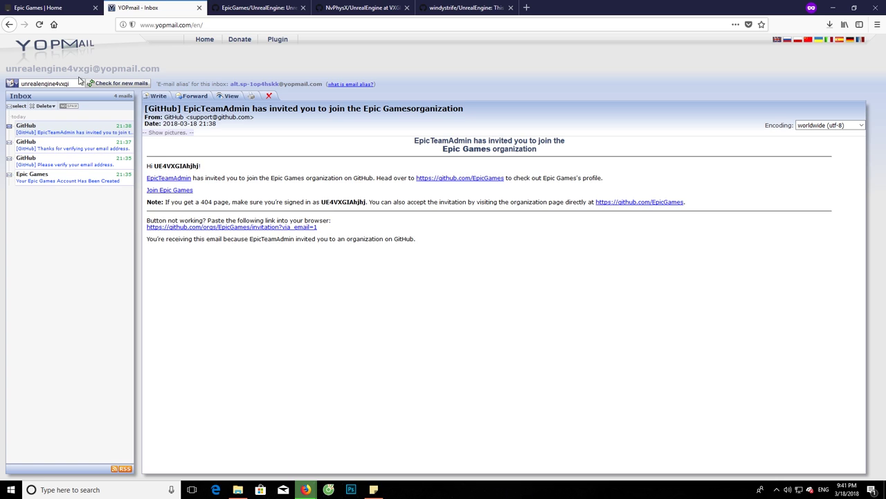
pyautogui.click(830, 27)
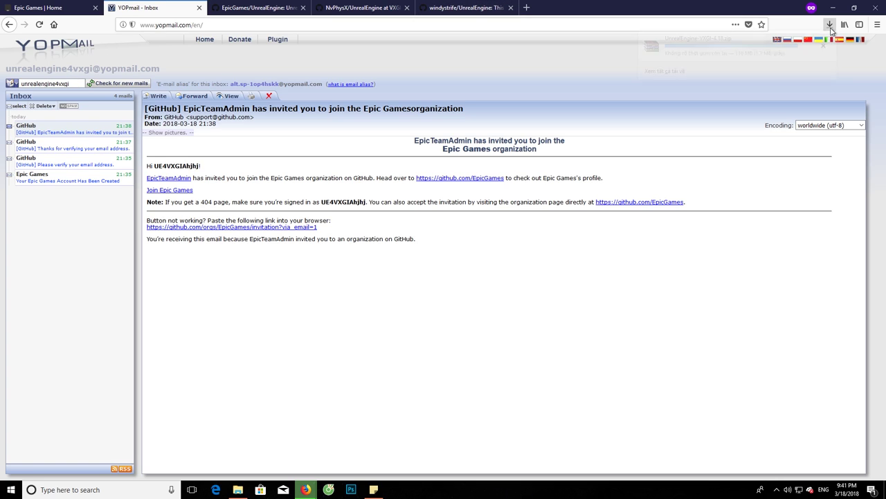
pyautogui.click(526, 60)
pyautogui.moveTo(70, 83); pyautogui.dragTo(25, 83)
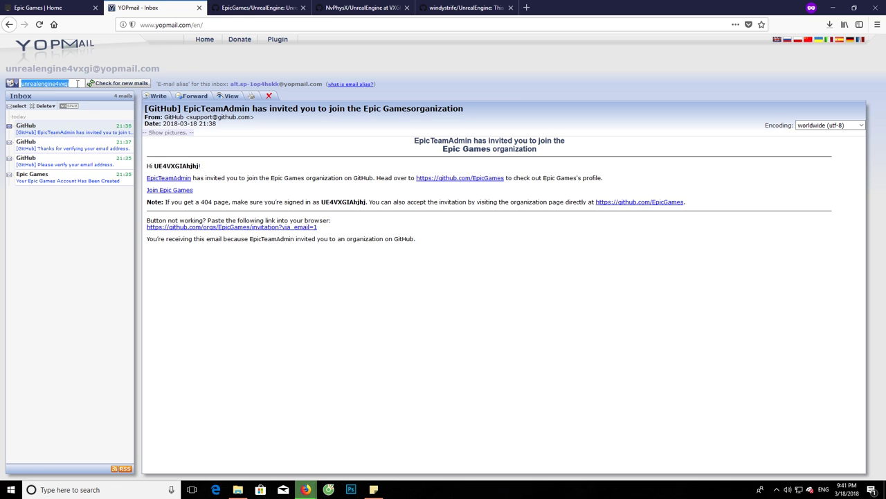
pyautogui.press('BackSpace')
pyautogui.click(101, 87)
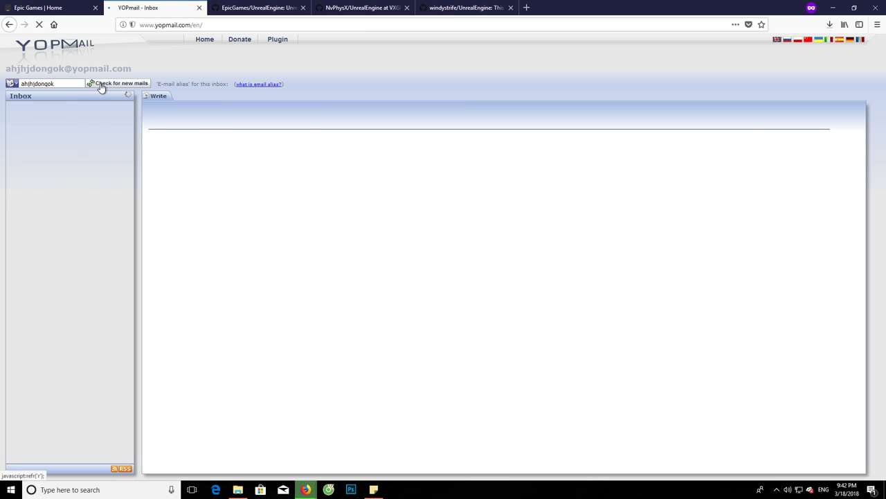
# Check the new empty inbox for mail, clear the inbox name, and see the download at 202 MB
pyautogui.moveTo(424, 240); pyautogui.dragTo(206, 129)
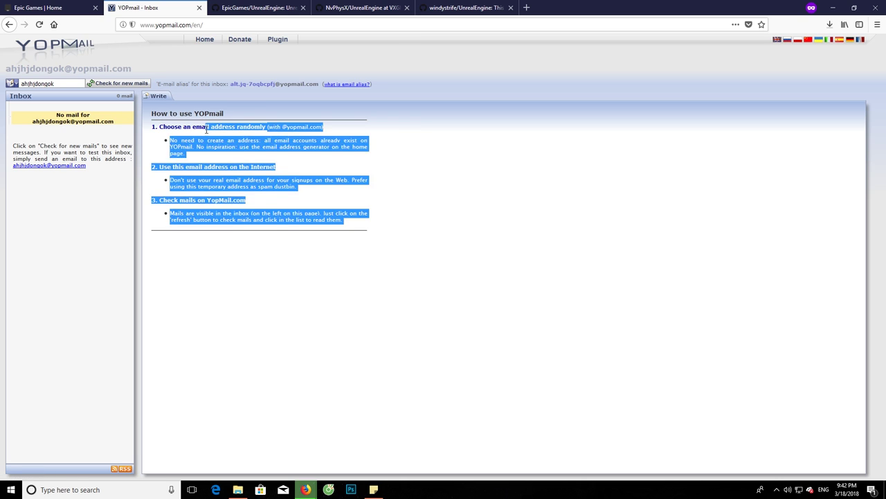
pyautogui.click(311, 343)
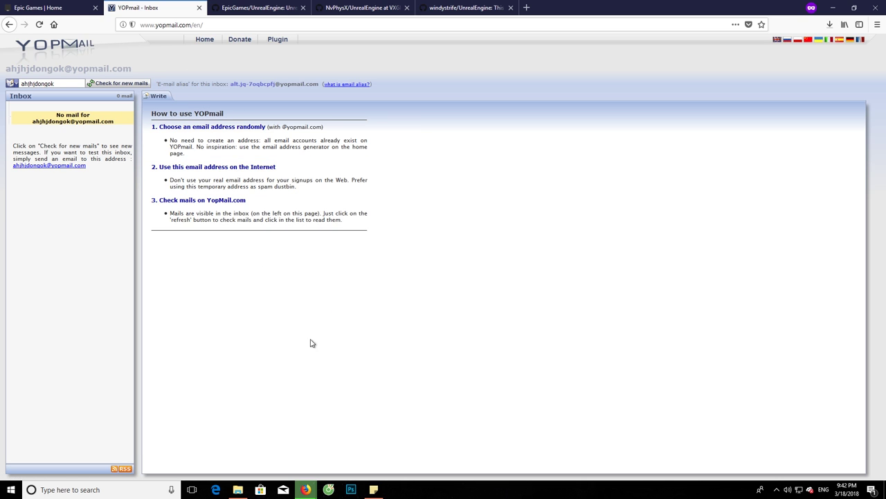
pyautogui.moveTo(311, 342); pyautogui.dragTo(267, 213)
pyautogui.moveTo(330, 359); pyautogui.dragTo(206, 146)
pyautogui.click(63, 85)
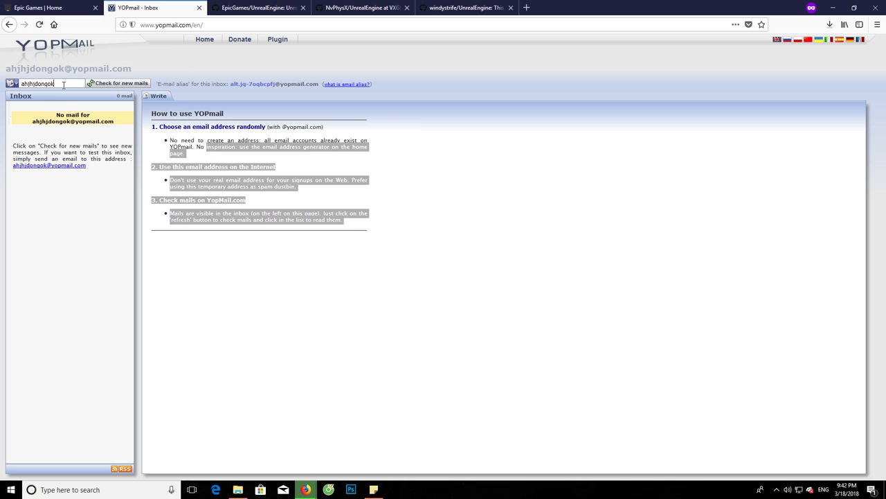
pyautogui.click(89, 83)
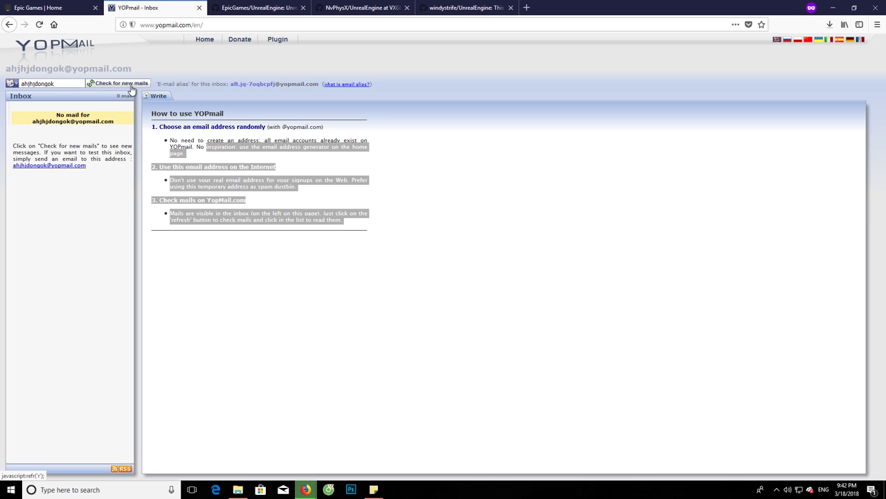
pyautogui.moveTo(62, 83); pyautogui.dragTo(1, 82)
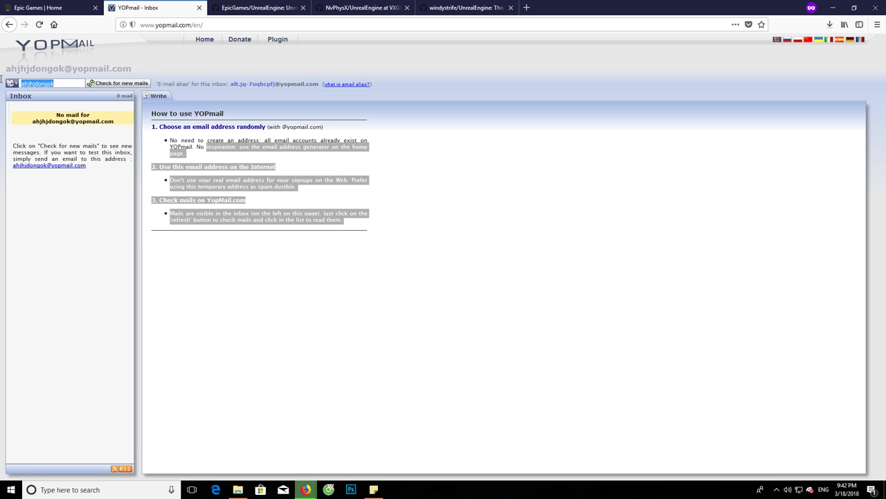
pyautogui.press('BackSpace')
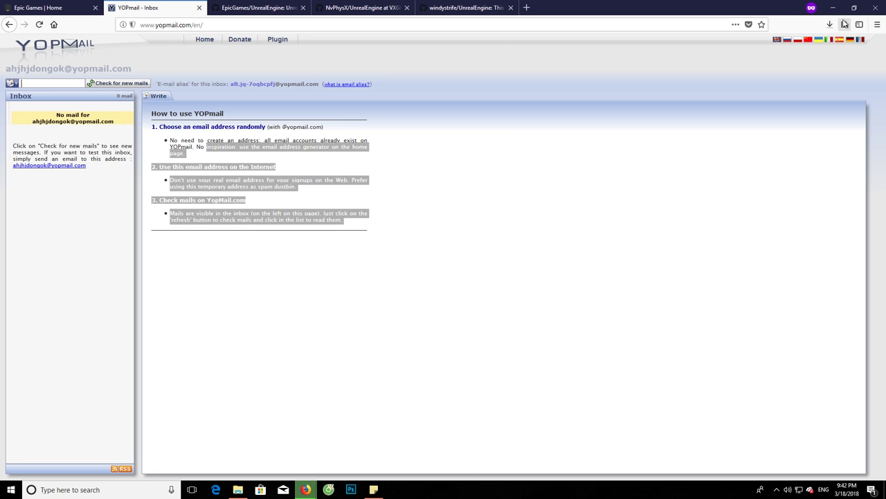
pyautogui.click(831, 25)
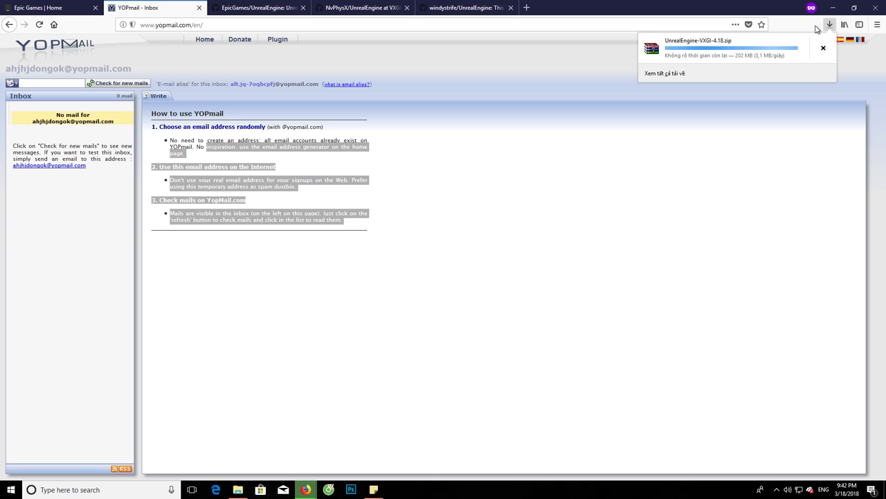
# Switch between the GitHub tabs and check the UnrealEngine-VXGI-4.18.zip download progress
pyautogui.click(353, 8)
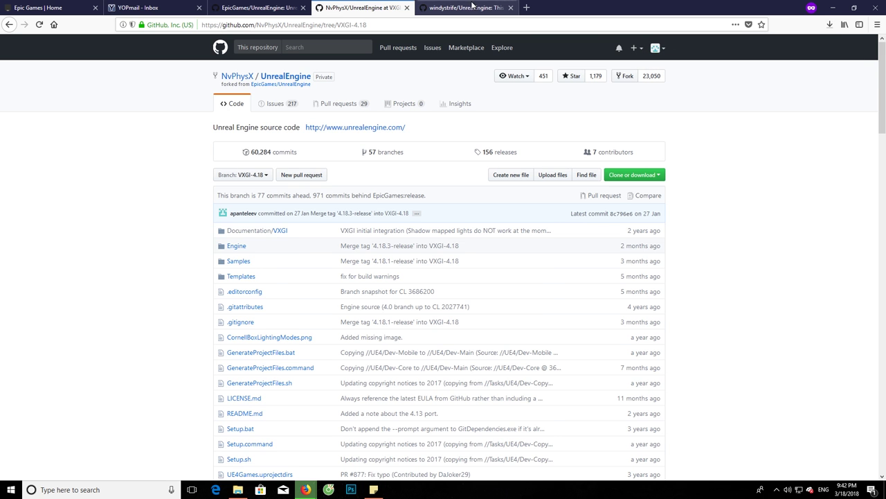
pyautogui.click(471, 8)
pyautogui.click(357, 12)
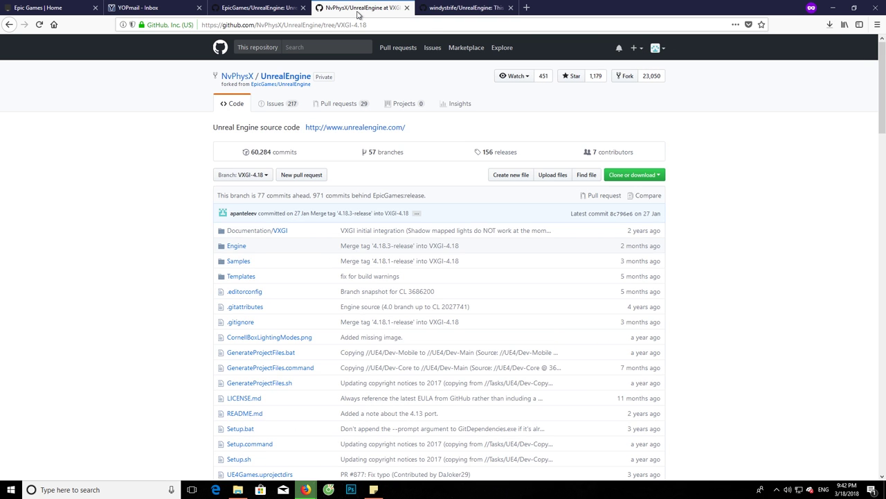
pyautogui.click(277, 11)
pyautogui.click(457, 8)
pyautogui.click(831, 26)
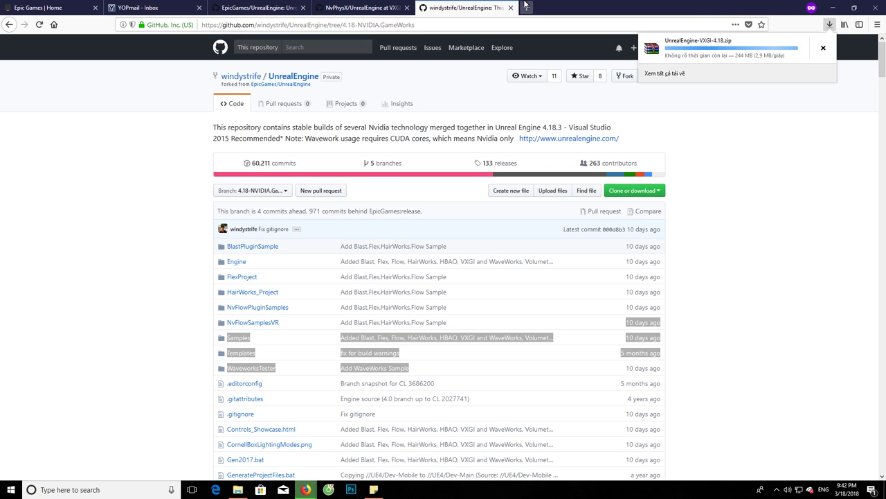
pyautogui.scroll(-3, 560, 166)
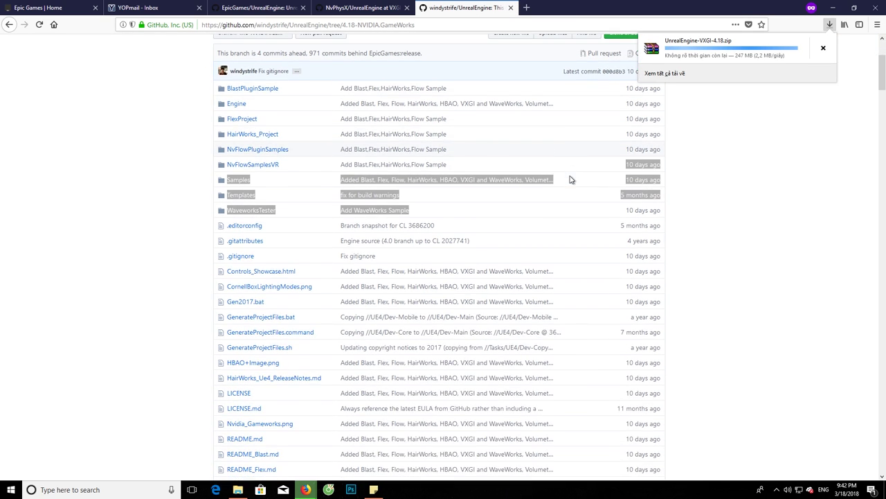
pyautogui.scroll(3, 570, 178)
# Search Google for 'visual studio 2017' in a new private tab
pyautogui.click(526, 9)
pyautogui.write('visual stu')
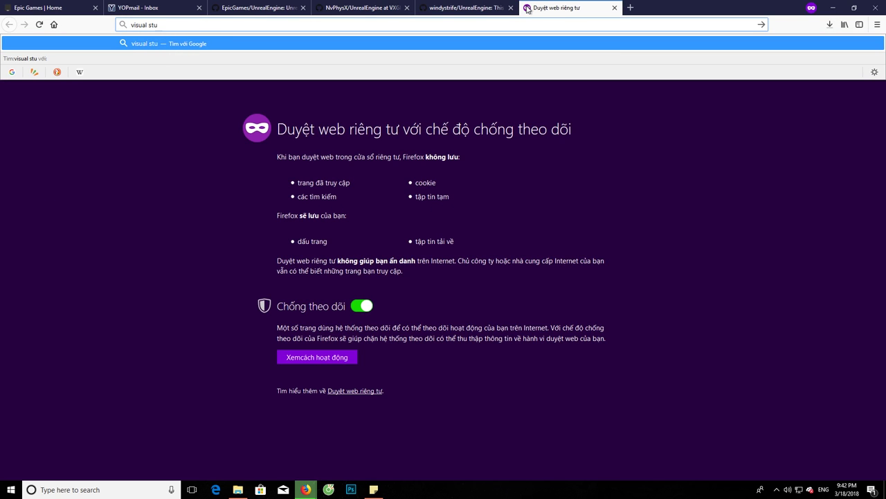
pyautogui.write('dio 2017')
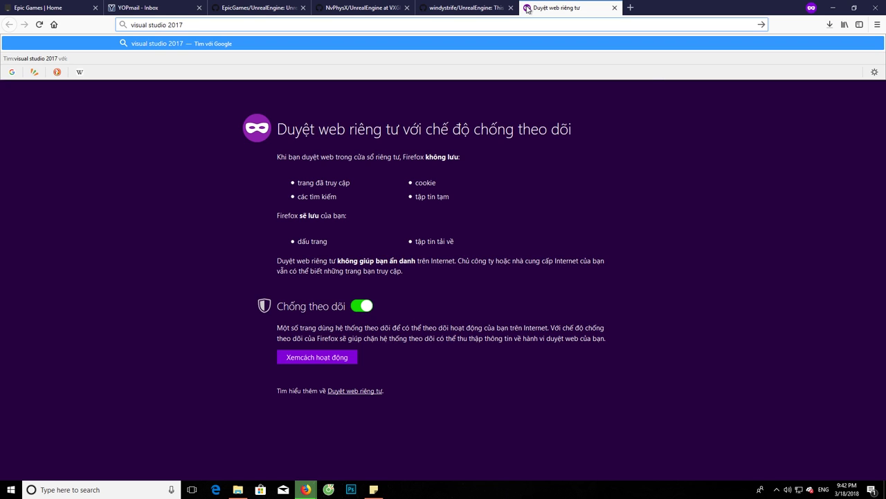
pyautogui.press('Return')
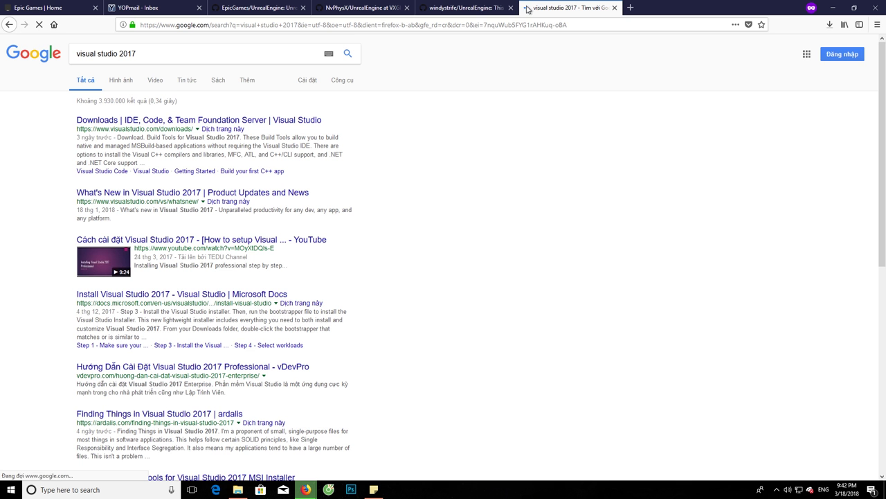
# Save the free Community 2017 installer, vs_Community.exe, from the visualstudio.com downloads page
pyautogui.click(205, 124)
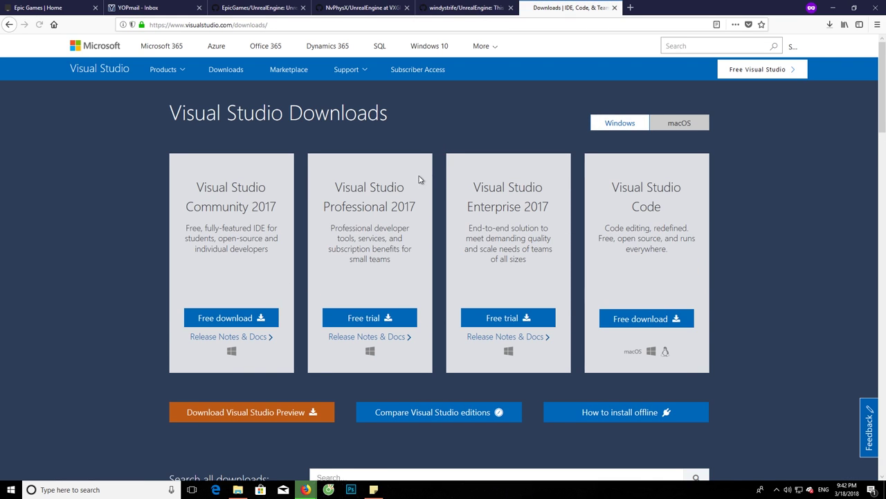
pyautogui.click(256, 318)
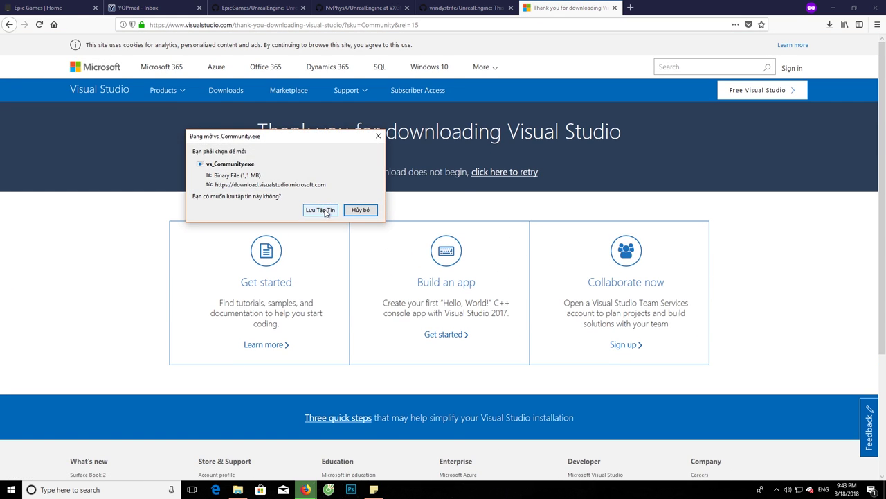
pyautogui.click(324, 211)
pyautogui.click(830, 24)
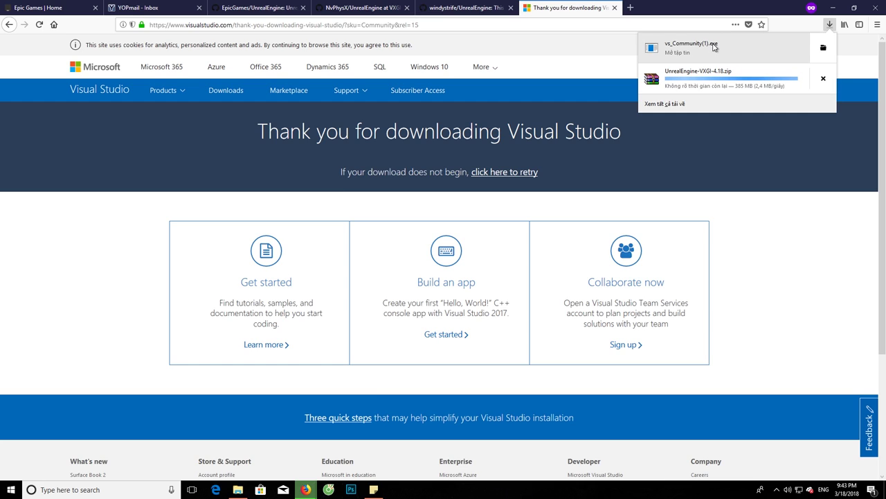
# Run vs_Community(1).exe from Firefox's downloads, allowing the security warning and administrator prompt
pyautogui.click(714, 47)
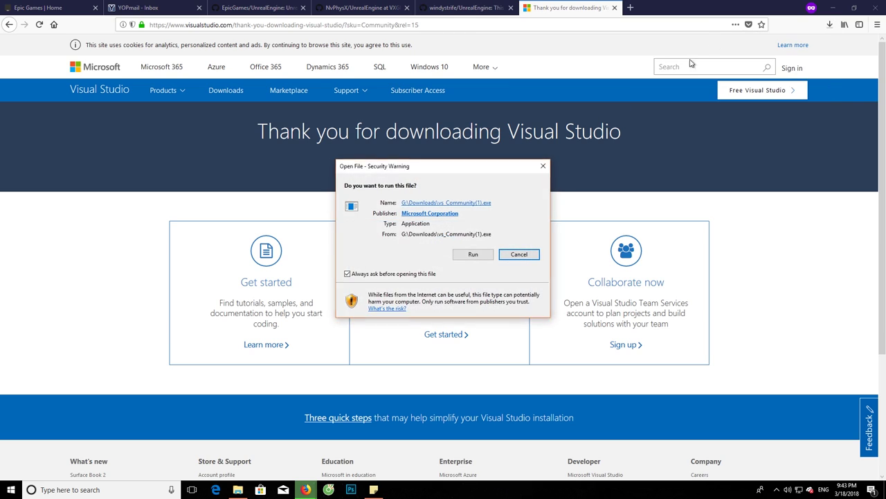
pyautogui.click(496, 256)
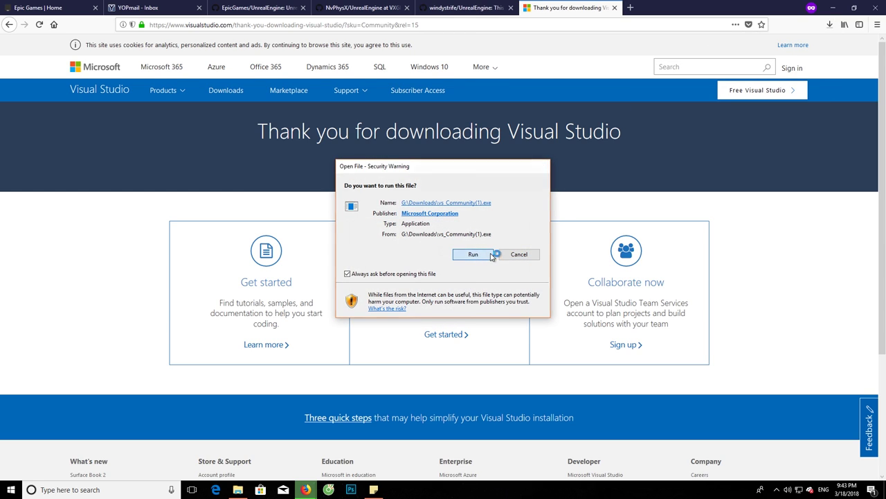
pyautogui.click(409, 306)
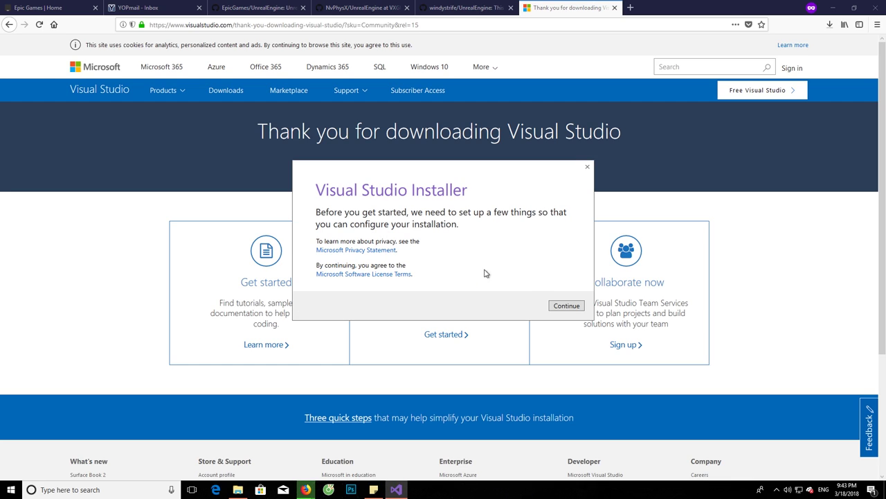
# Continue past the installer's privacy prompt and check Firefox's download progress while it prepares
pyautogui.click(561, 306)
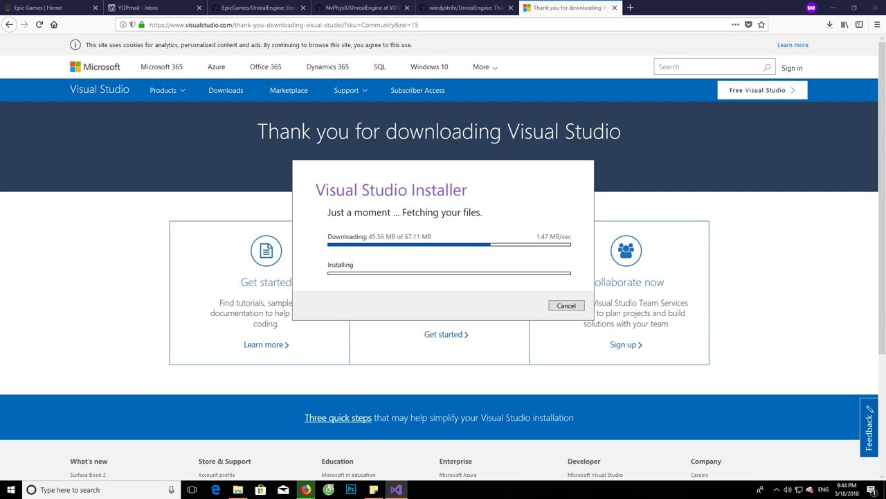
pyautogui.click(828, 24)
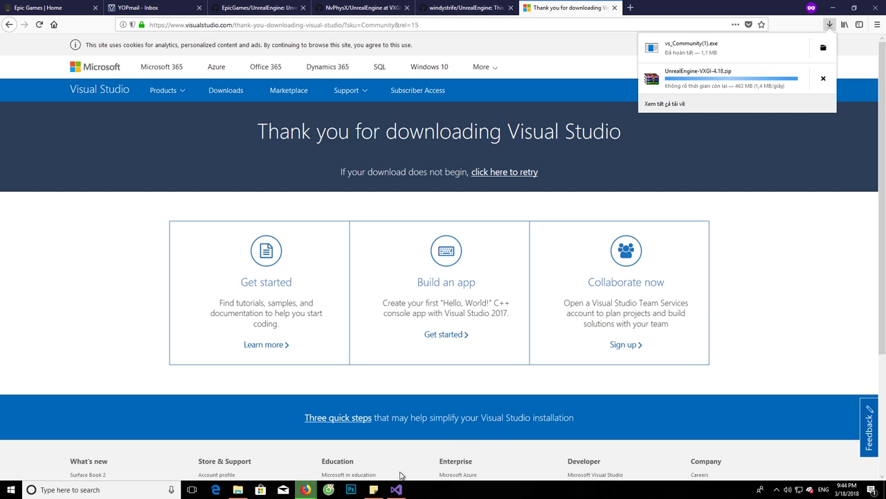
pyautogui.click(306, 489)
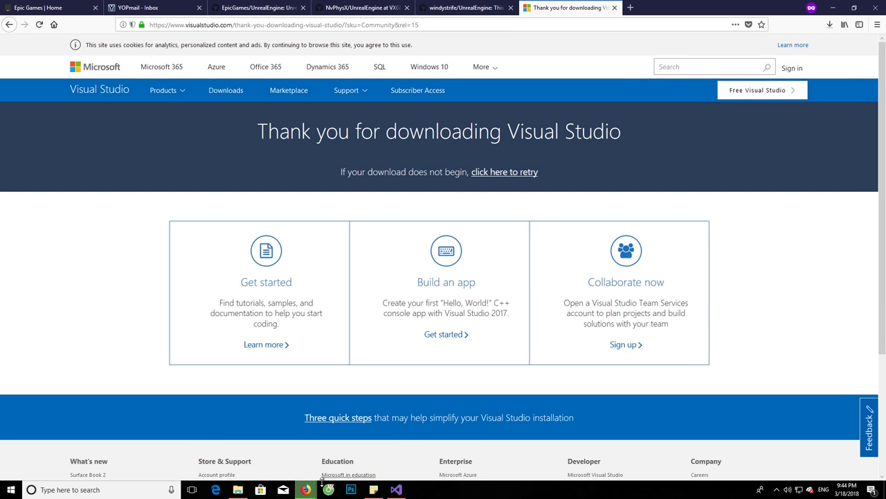
pyautogui.click(269, 468)
pyautogui.click(396, 490)
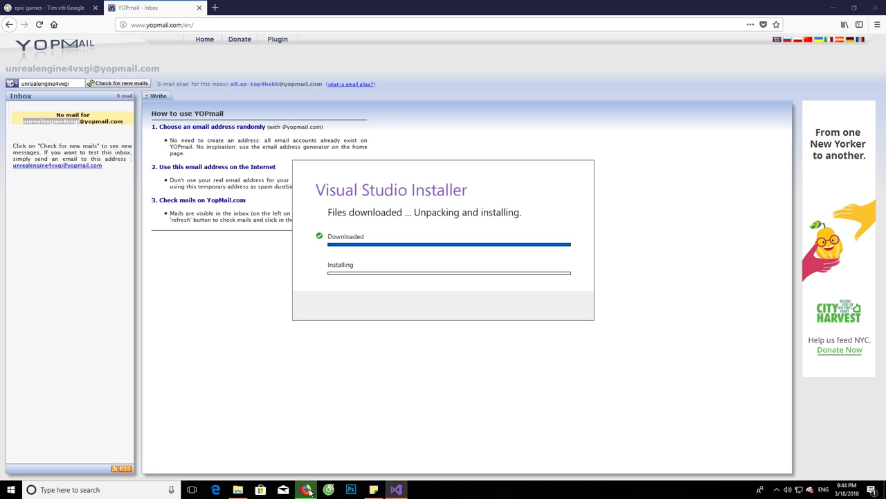
# Review Firefox's full downloads list, then return to the Visual Studio Installer
pyautogui.moveTo(305, 489)
pyautogui.click(351, 454)
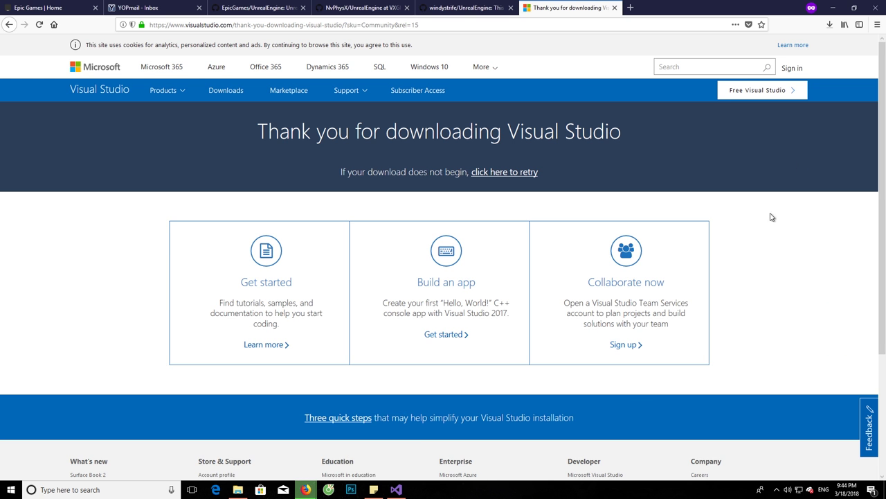
pyautogui.click(829, 25)
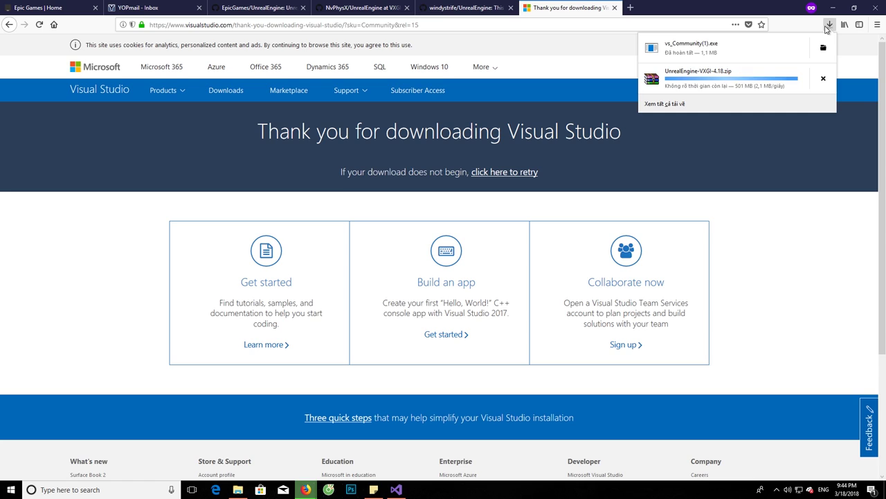
pyautogui.click(683, 108)
pyautogui.click(394, 490)
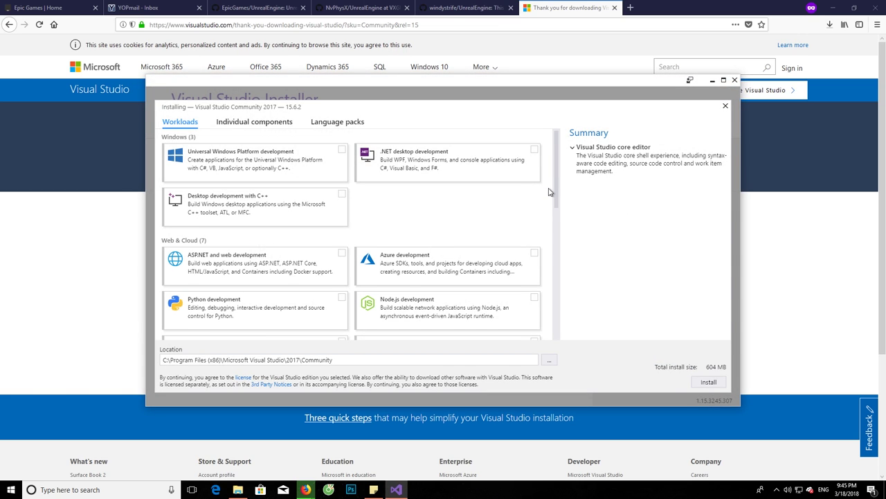
# Tick the Universal Windows Platform, Desktop development with C++ and .NET desktop workloads
pyautogui.scroll(-3, 549, 192)
pyautogui.scroll(2, 549, 188)
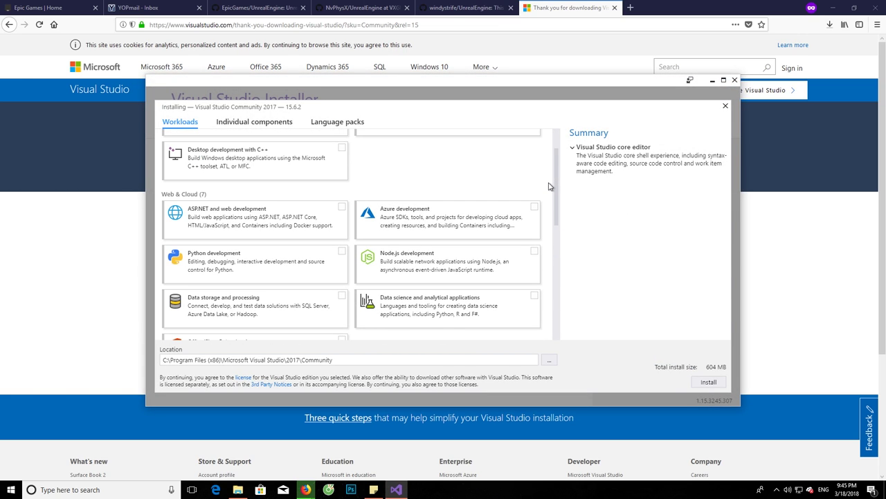
pyautogui.scroll(1, 548, 186)
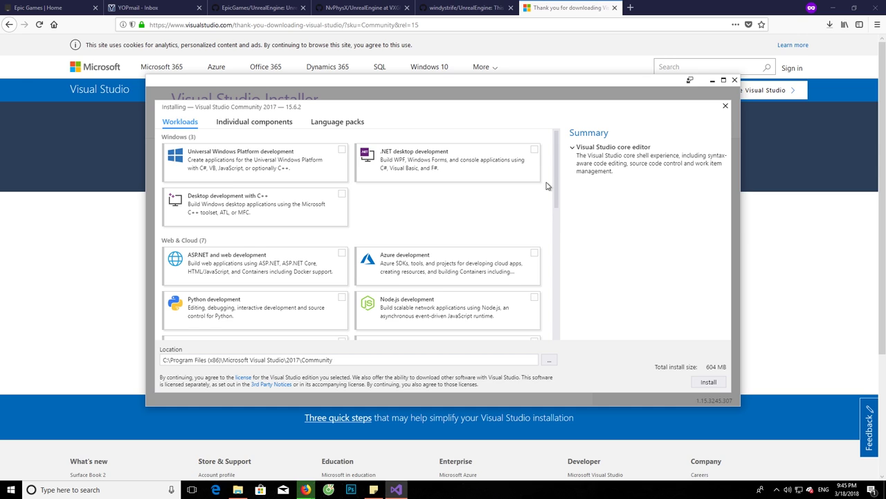
pyautogui.scroll(-4, 548, 181)
pyautogui.scroll(2, 550, 174)
pyautogui.scroll(2, 551, 173)
pyautogui.scroll(-1, 553, 173)
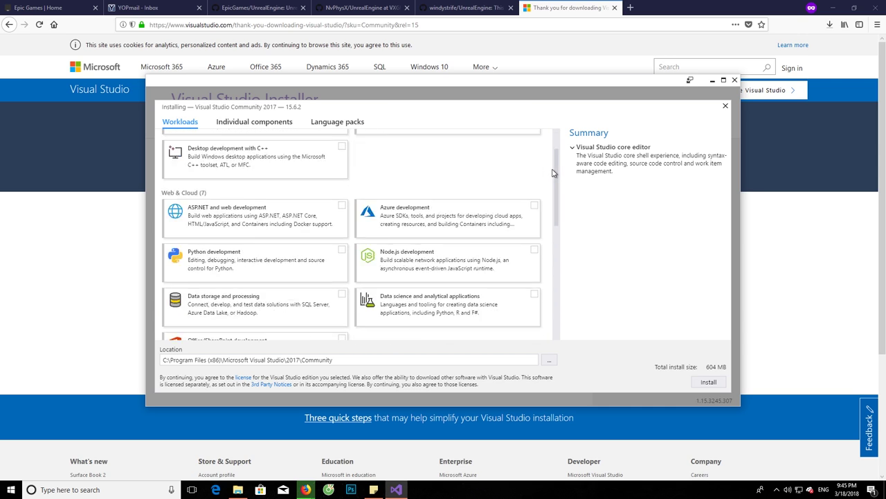
pyautogui.scroll(1, 553, 173)
pyautogui.scroll(-7, 552, 173)
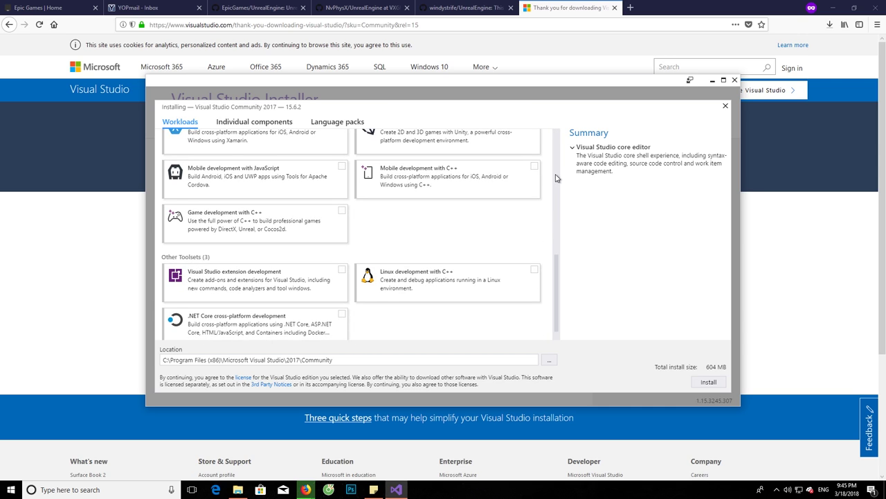
pyautogui.scroll(7, 553, 182)
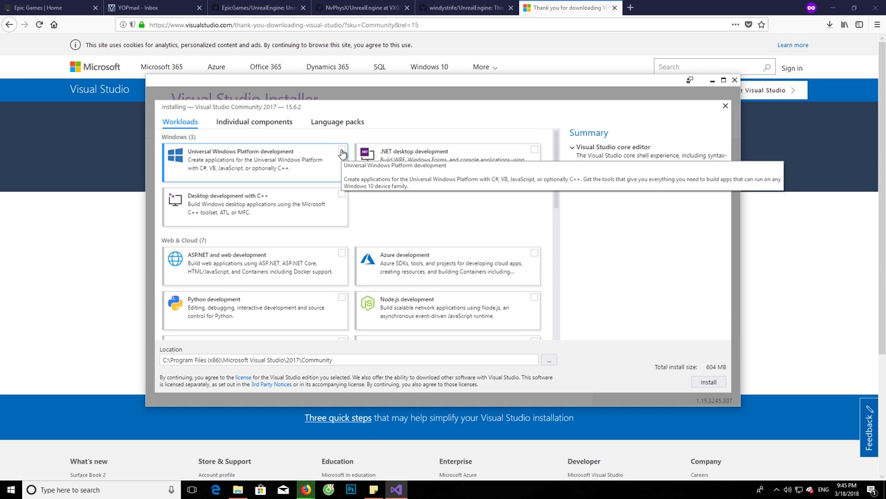
pyautogui.click(341, 151)
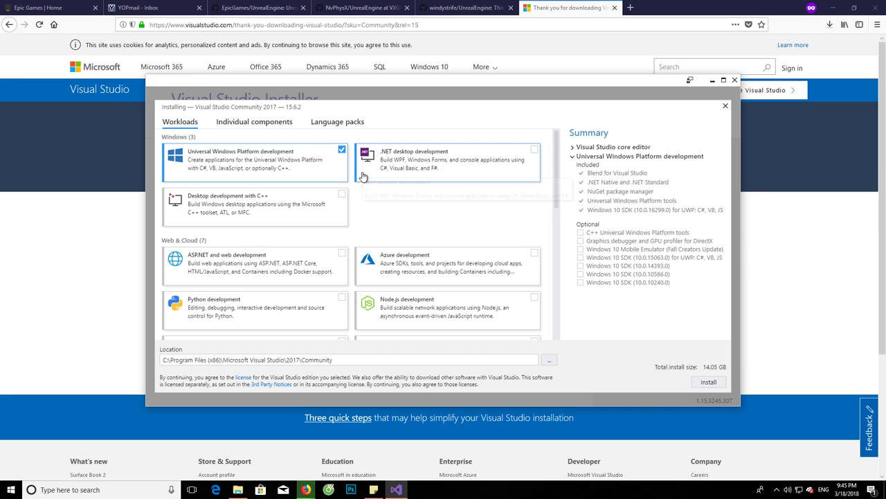
pyautogui.click(342, 194)
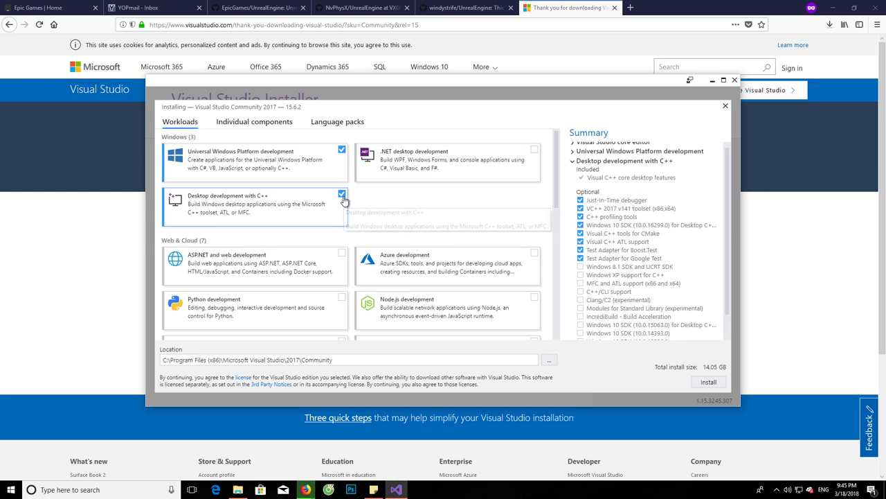
pyautogui.click(534, 151)
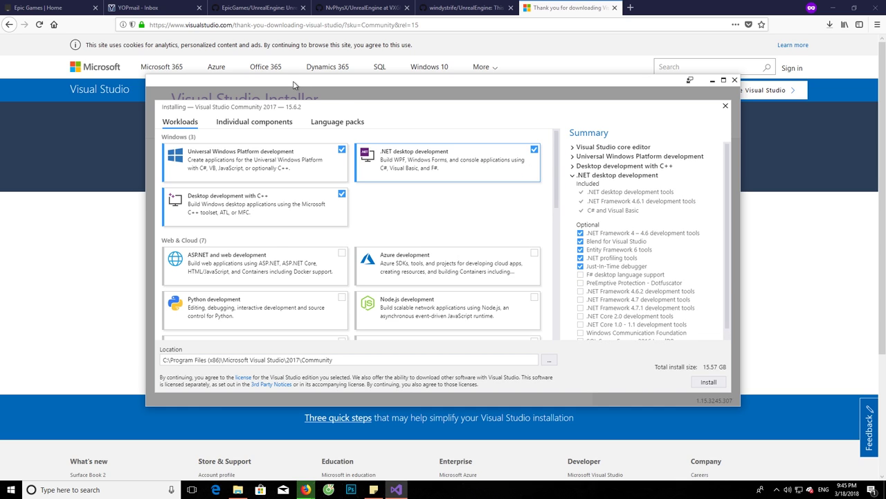
# Add the Game development with C++ and Mobile development with C++ workloads
pyautogui.moveTo(331, 109); pyautogui.dragTo(384, 116)
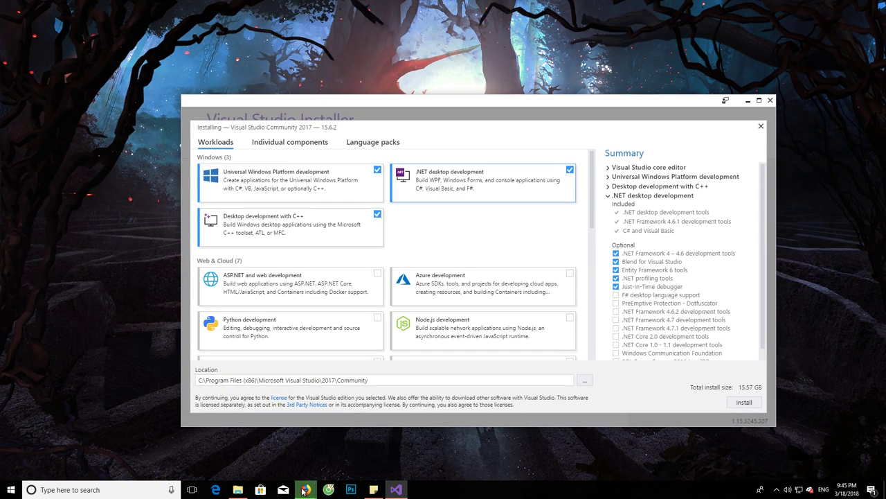
pyautogui.moveTo(306, 490)
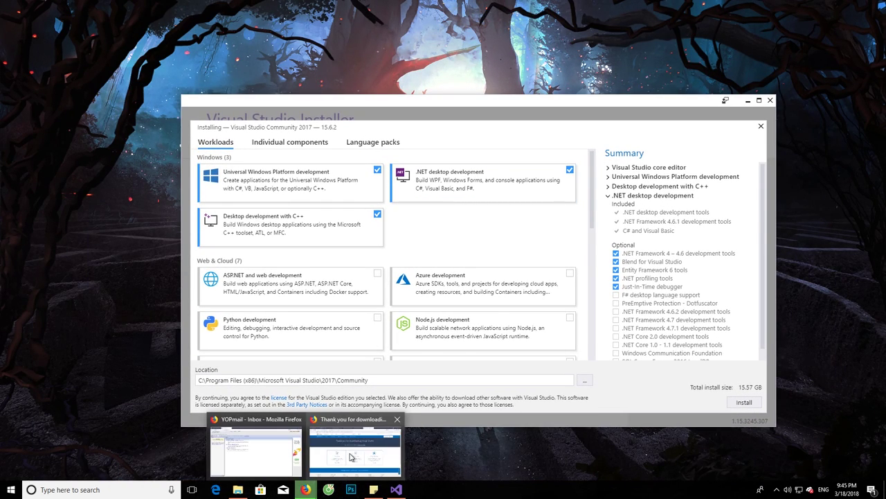
pyautogui.click(350, 457)
pyautogui.click(395, 489)
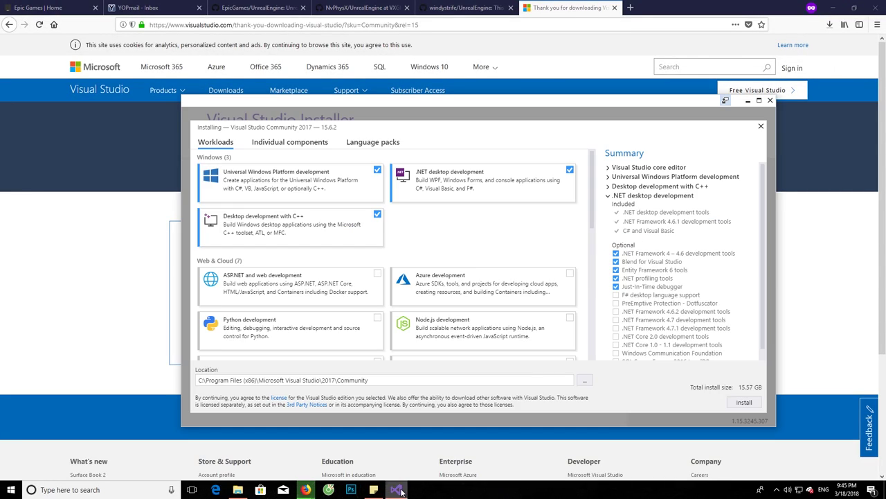
pyautogui.scroll(-3, 400, 245)
pyautogui.scroll(3, 406, 239)
pyautogui.scroll(-5, 435, 224)
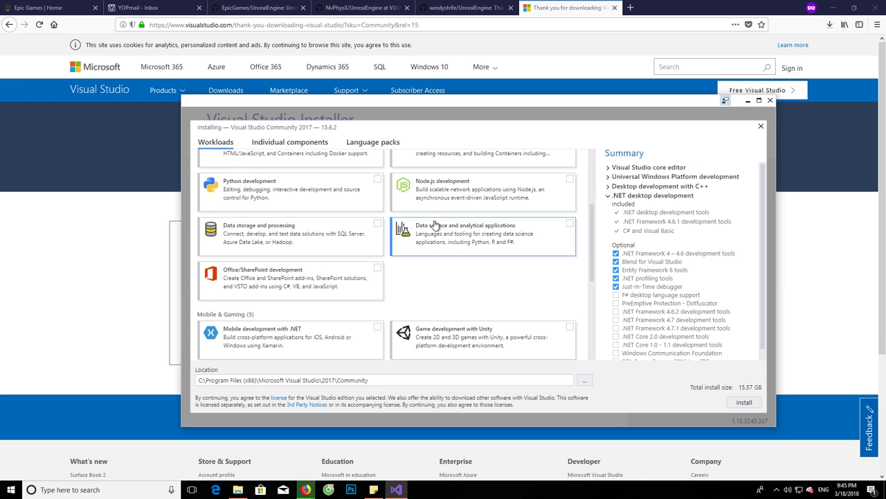
pyautogui.scroll(5, 435, 223)
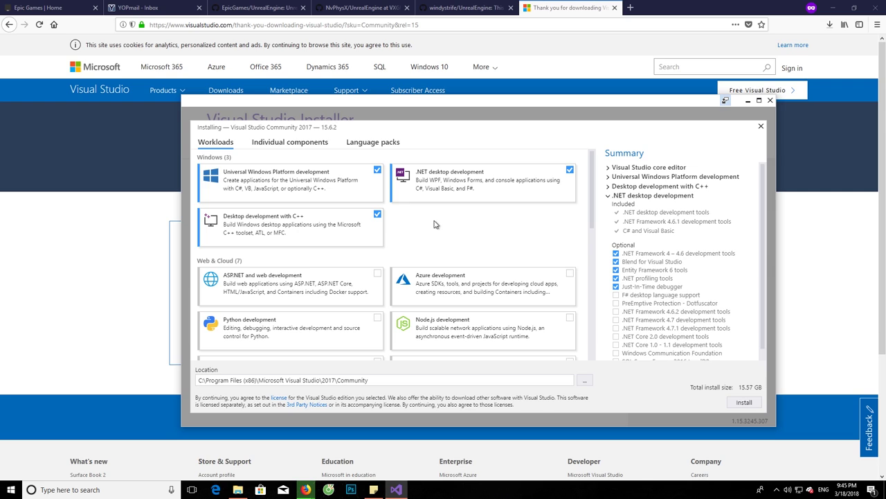
pyautogui.scroll(-3, 435, 223)
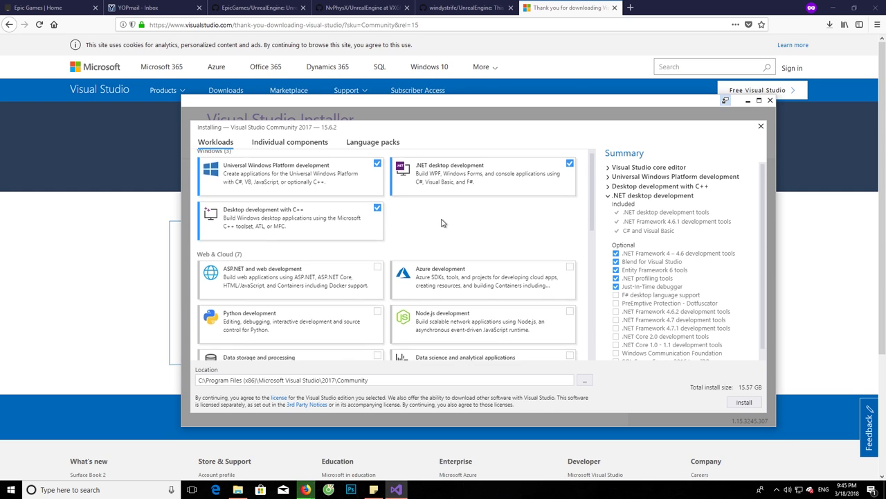
pyautogui.scroll(3, 447, 219)
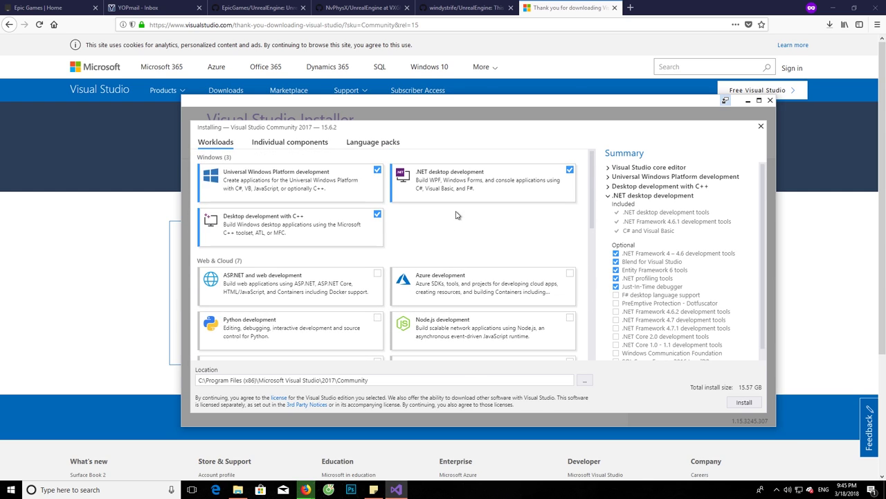
pyautogui.scroll(-2, 682, 248)
pyautogui.scroll(2, 682, 248)
pyautogui.scroll(-2, 689, 249)
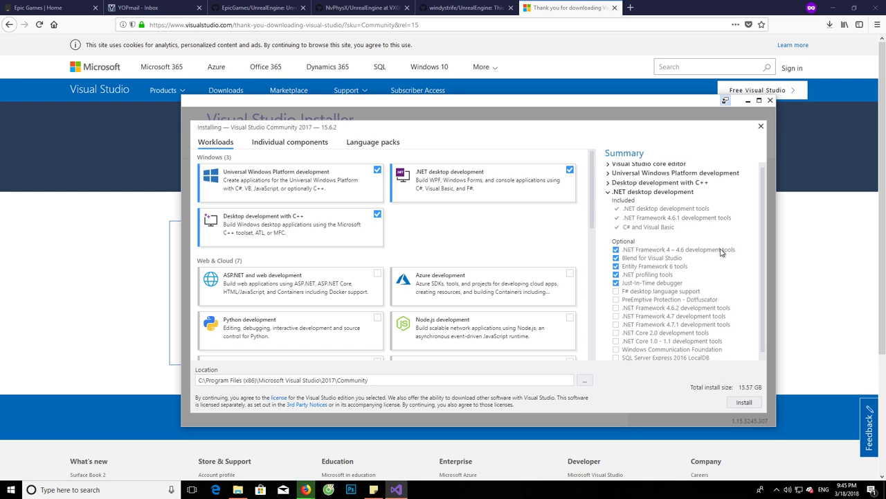
pyautogui.scroll(2, 698, 250)
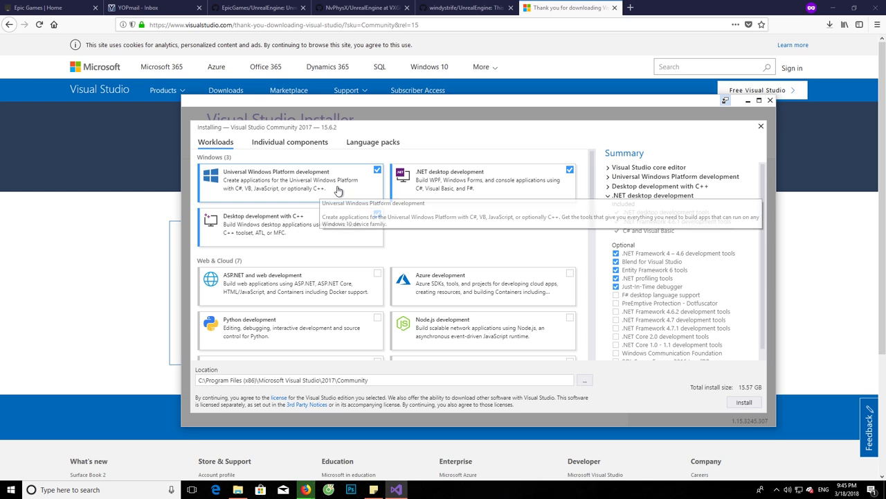
pyautogui.scroll(-5, 381, 192)
pyautogui.scroll(-1, 381, 192)
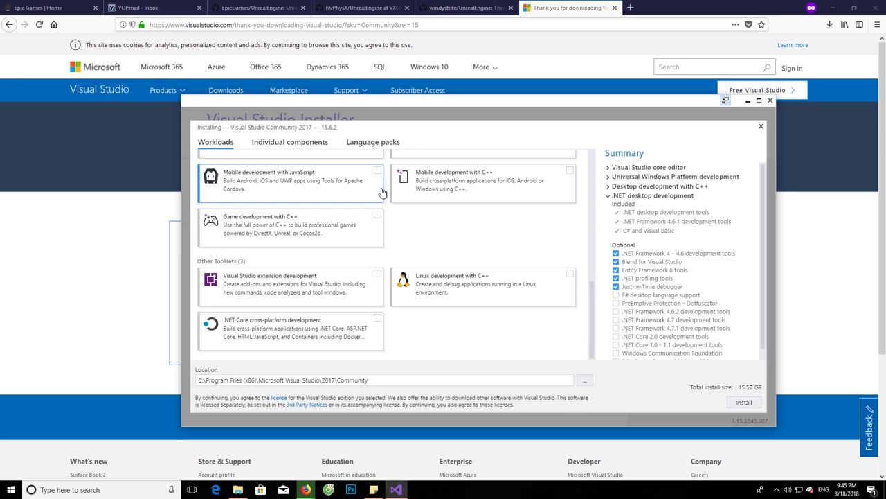
pyautogui.scroll(3, 476, 242)
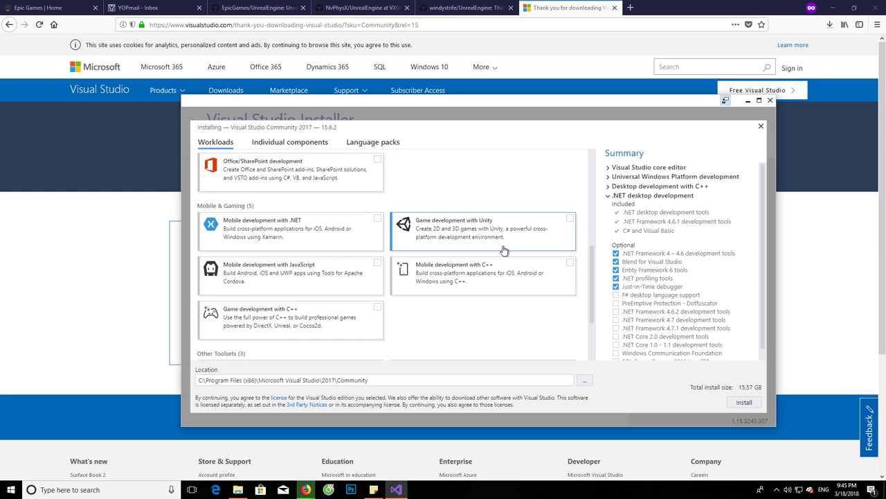
pyautogui.click(375, 310)
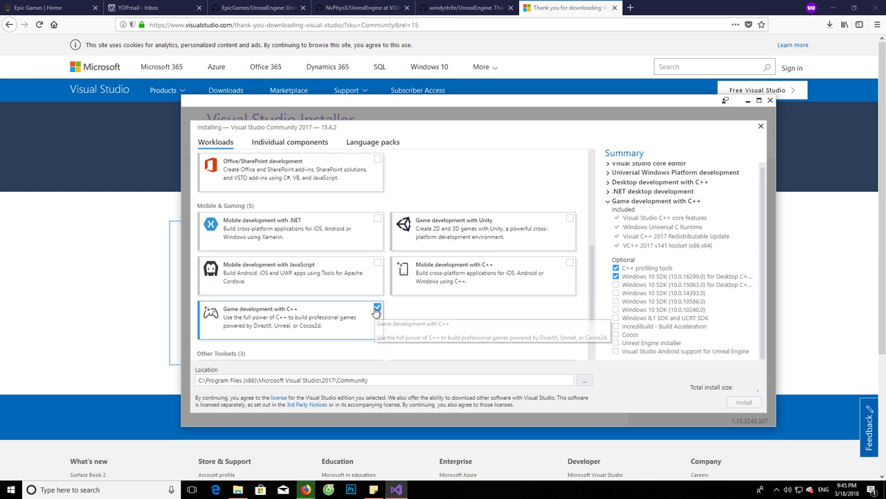
pyautogui.click(569, 264)
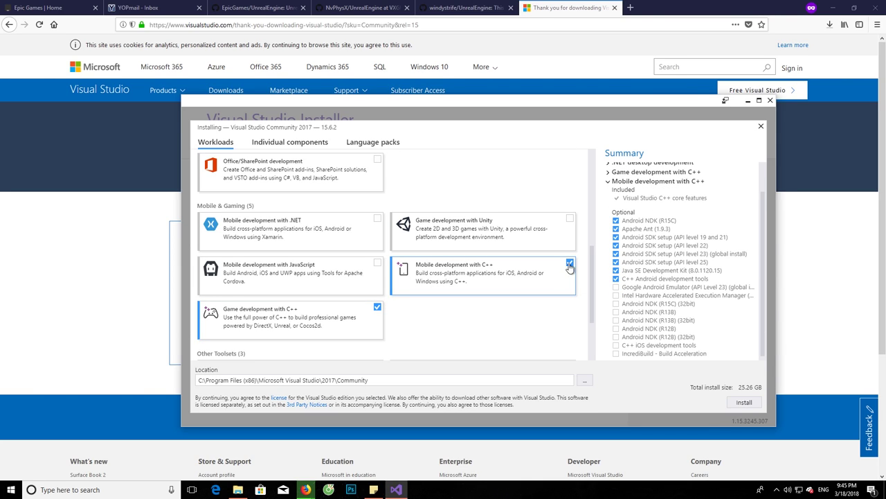
pyautogui.scroll(2, 641, 272)
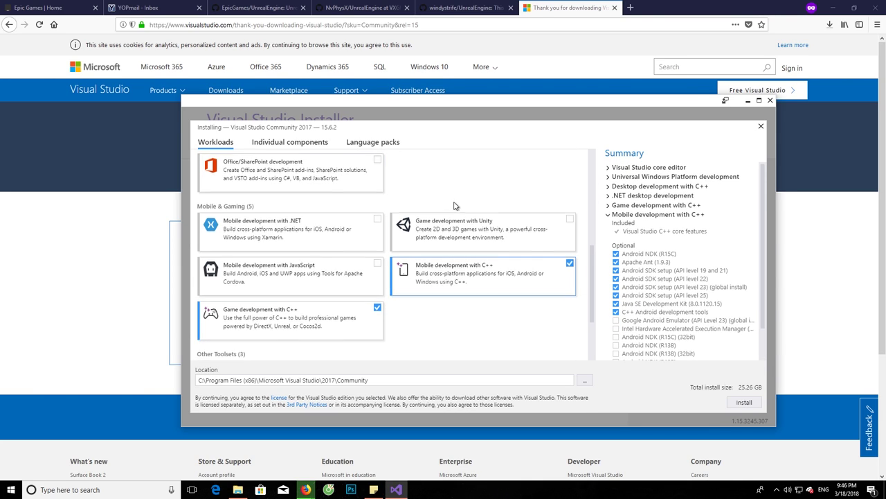
pyautogui.scroll(7, 455, 206)
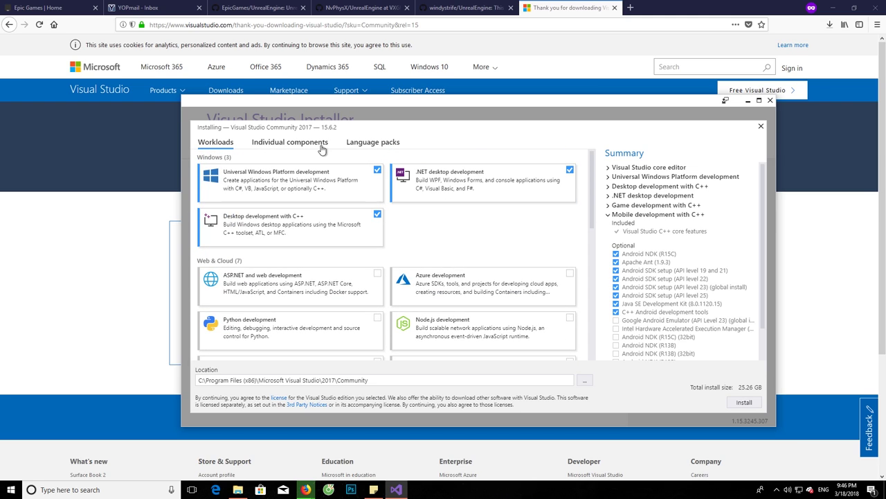
# On the Individual components tab, add C++/CLI support
pyautogui.click(291, 142)
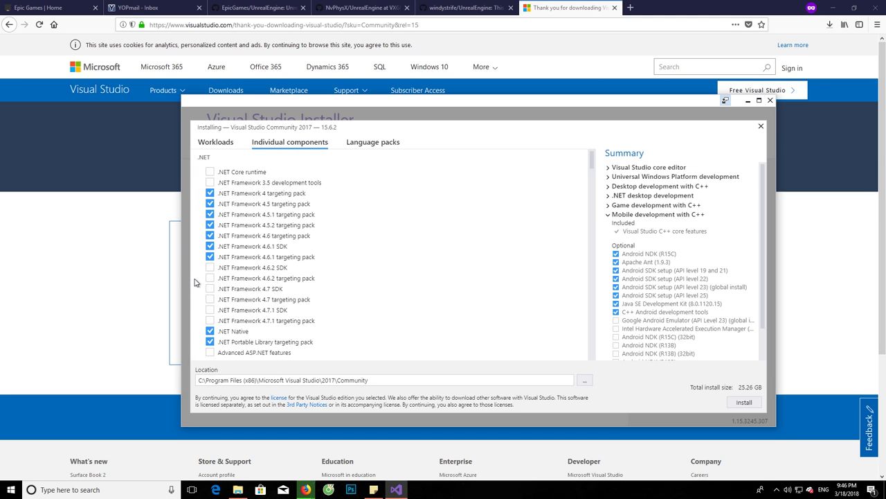
pyautogui.scroll(-5, 201, 257)
pyautogui.scroll(-3, 204, 235)
pyautogui.scroll(-2, 204, 231)
pyautogui.scroll(-3, 204, 231)
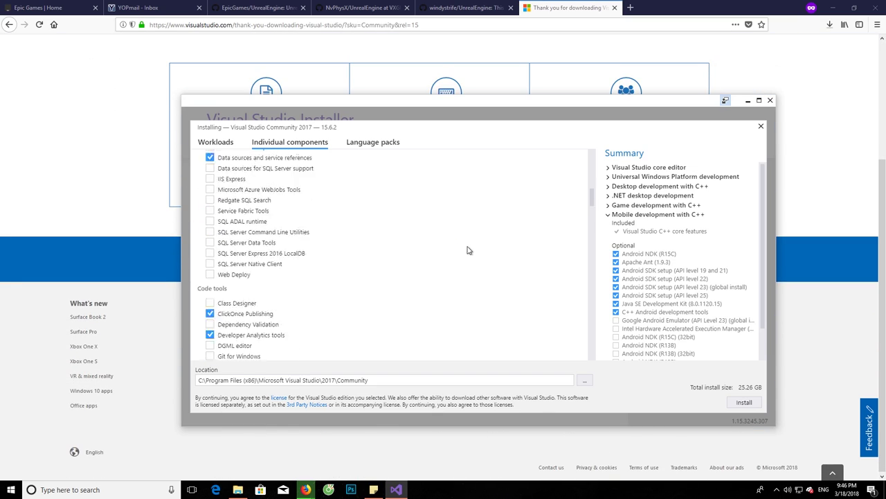
pyautogui.scroll(-3, 467, 250)
pyautogui.scroll(-2, 471, 244)
pyautogui.scroll(1, 477, 235)
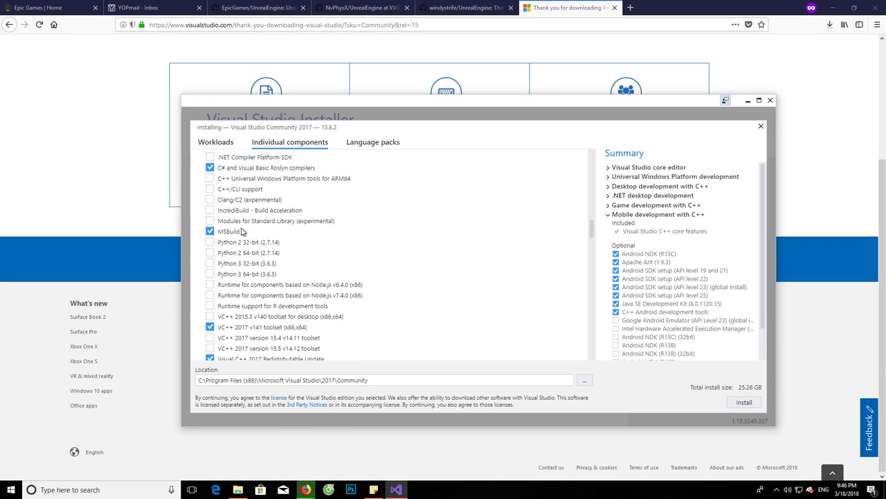
pyautogui.scroll(1, 239, 228)
pyautogui.scroll(1, 228, 236)
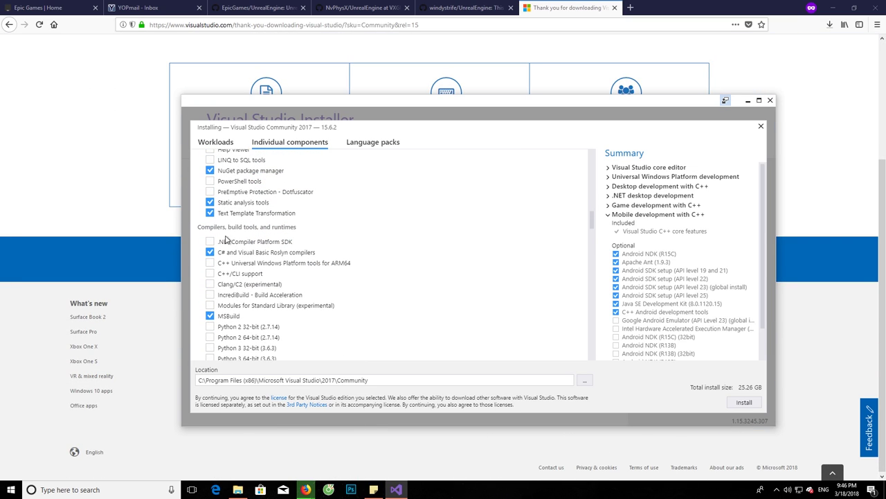
pyautogui.click(210, 275)
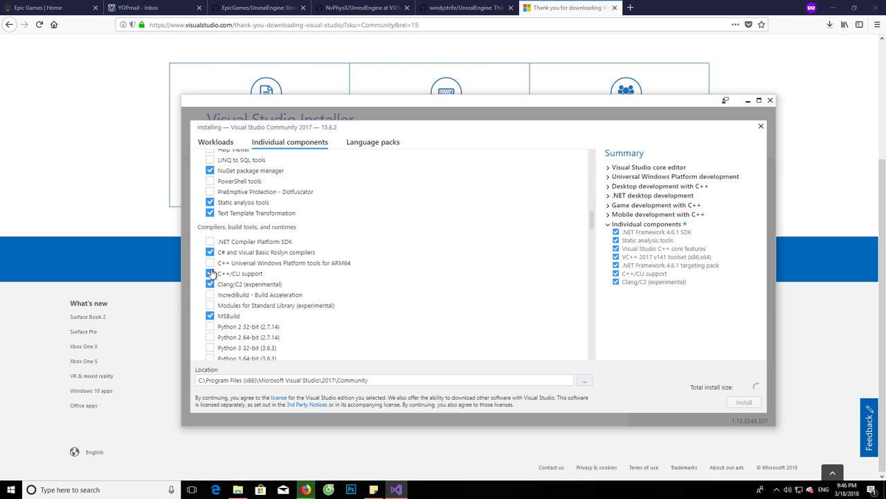
# Add the Windows 8.1 SDK and Windows 10 SDKs 15063, 14393, 10586 and 10240
pyautogui.scroll(-5, 247, 283)
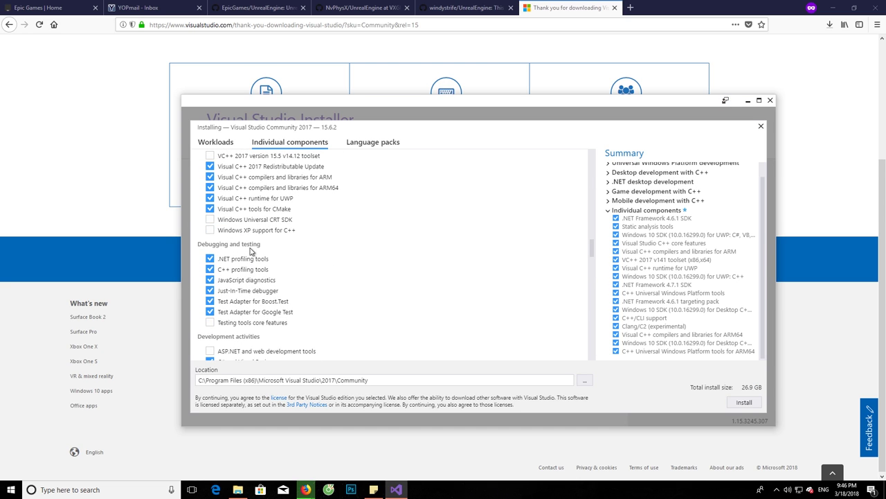
pyautogui.scroll(-1, 251, 250)
pyautogui.scroll(-3, 253, 249)
pyautogui.scroll(-1, 254, 247)
pyautogui.scroll(-2, 257, 247)
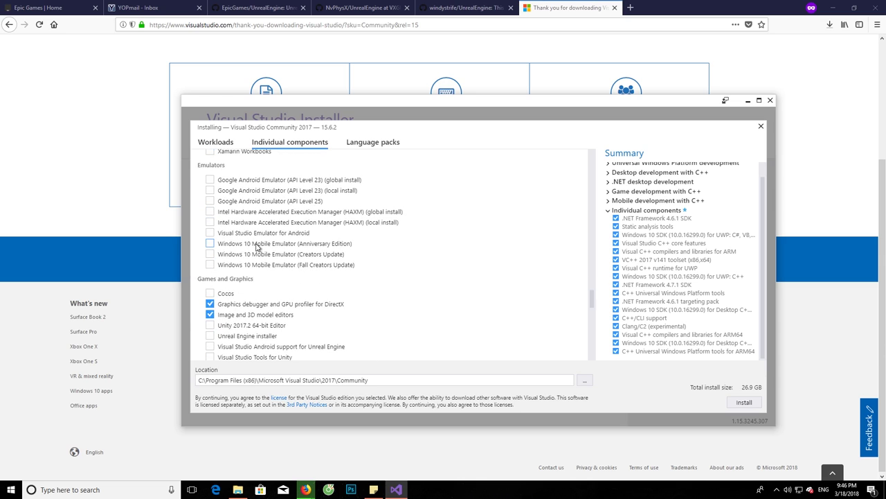
pyautogui.scroll(-1, 256, 247)
pyautogui.scroll(-3, 256, 247)
pyautogui.scroll(-3, 256, 247)
pyautogui.scroll(-2, 256, 247)
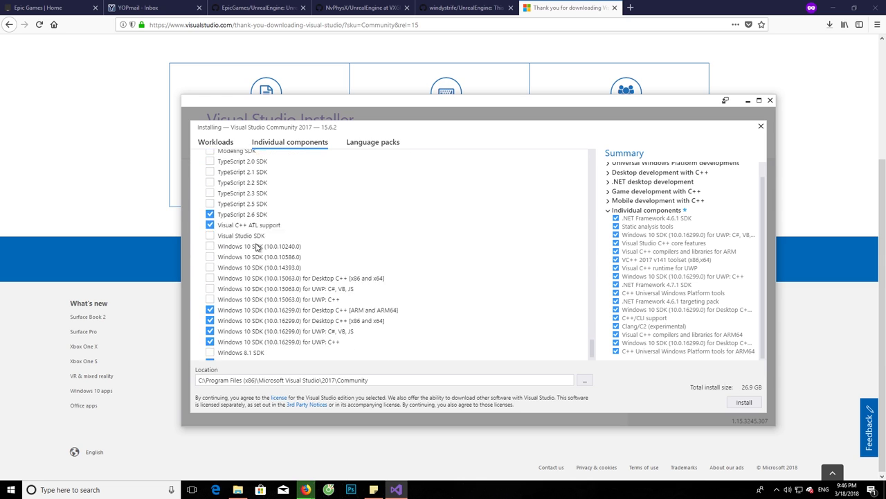
pyautogui.scroll(-1, 256, 246)
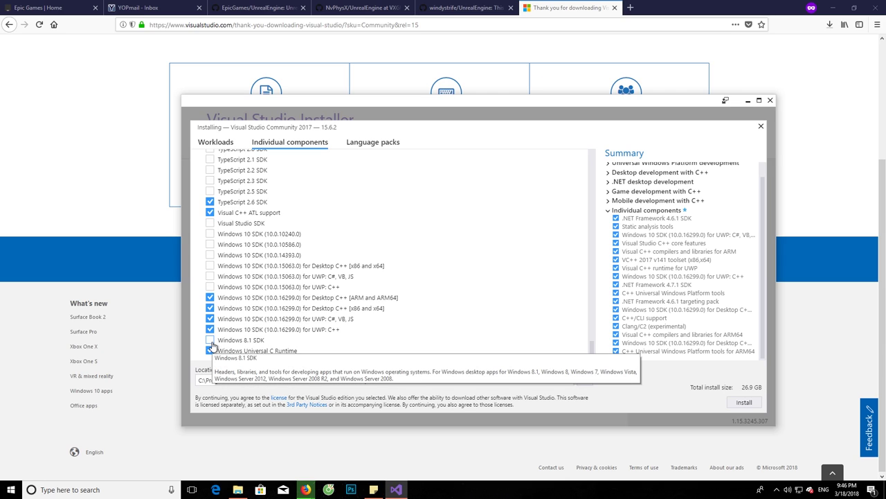
pyautogui.click(210, 340)
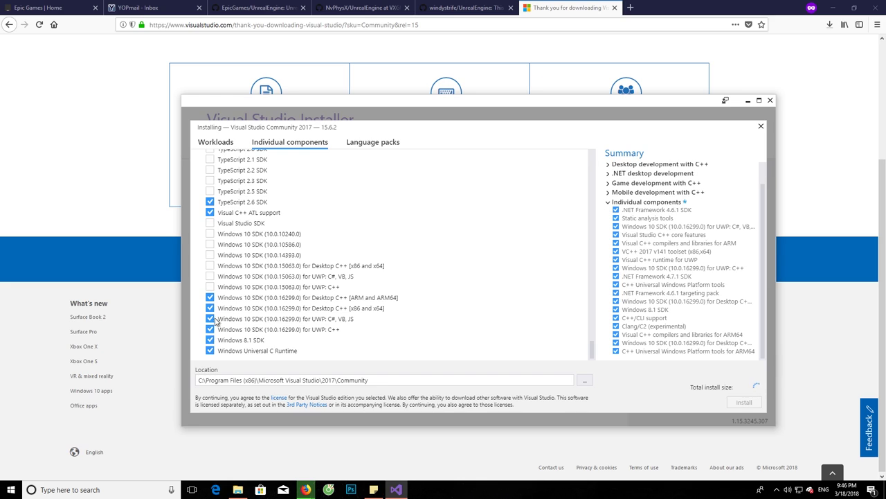
pyautogui.click(211, 287)
pyautogui.click(211, 265)
pyautogui.click(210, 255)
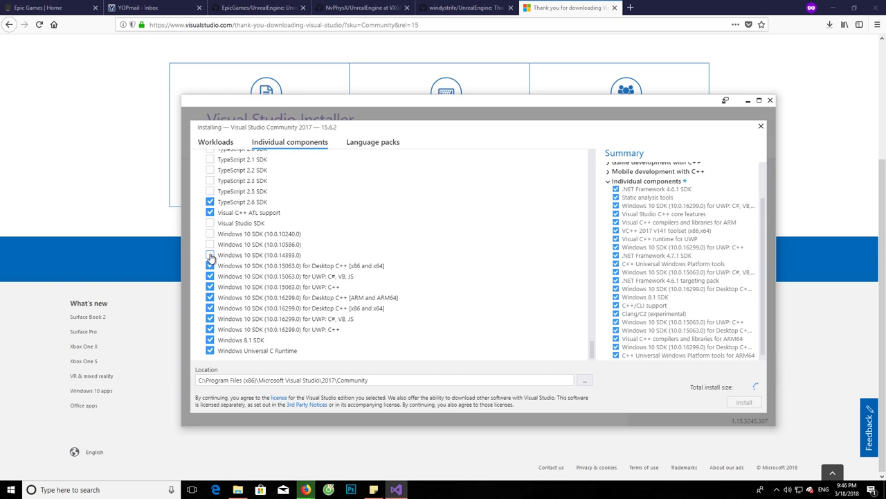
pyautogui.click(210, 245)
pyautogui.click(211, 234)
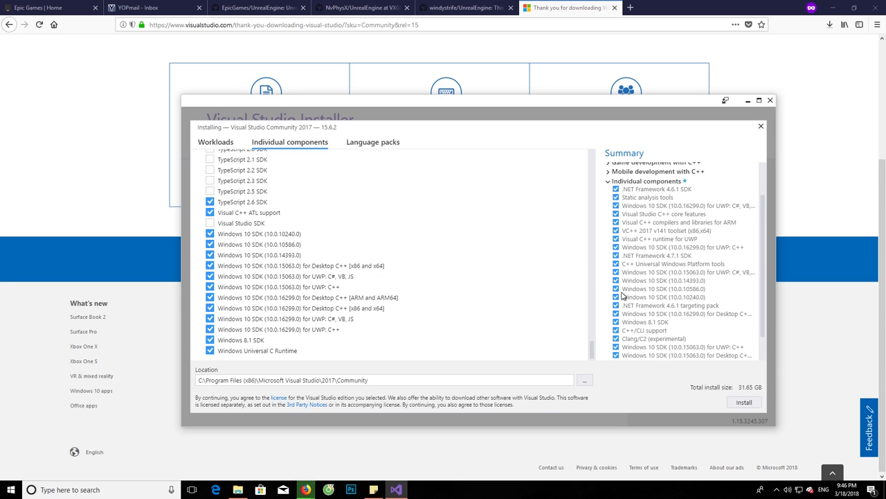
# Add .NET Framework 3.5 development tools and the .NET Core runtime, then review the list
pyautogui.scroll(-2, 627, 297)
pyautogui.scroll(2, 519, 291)
pyautogui.scroll(3, 518, 291)
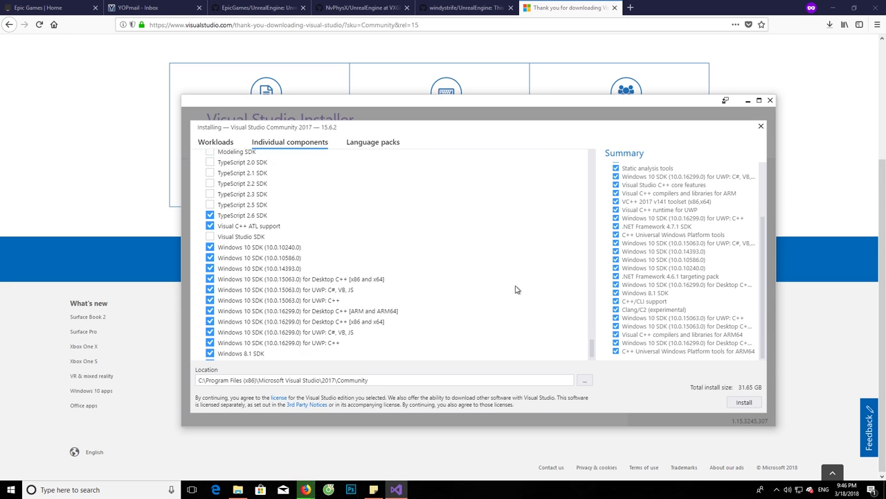
pyautogui.scroll(3, 518, 291)
pyautogui.scroll(3, 516, 290)
pyautogui.scroll(3, 509, 288)
pyautogui.scroll(3, 506, 286)
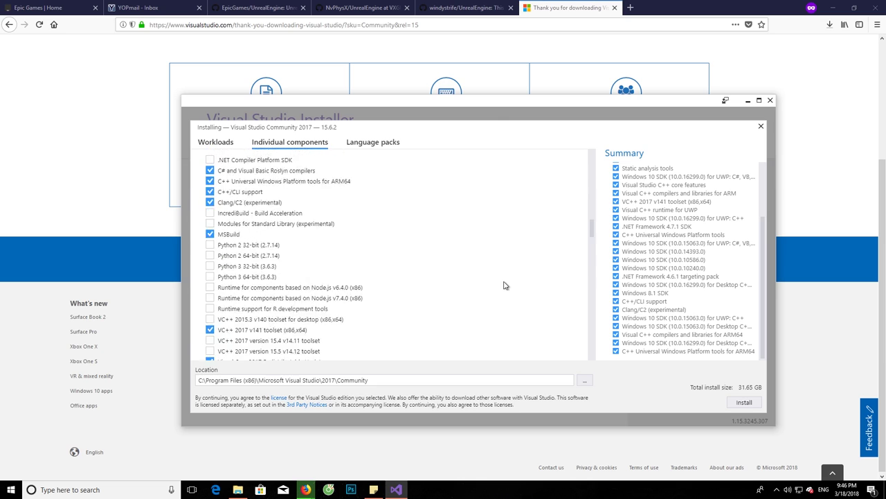
pyautogui.scroll(3, 506, 287)
pyautogui.scroll(3, 504, 285)
pyautogui.scroll(10, 505, 284)
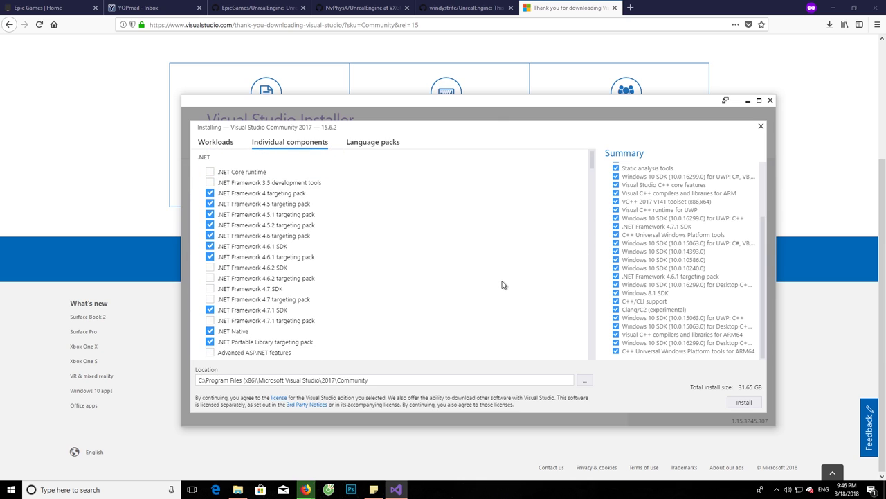
pyautogui.click(211, 182)
pyautogui.click(210, 172)
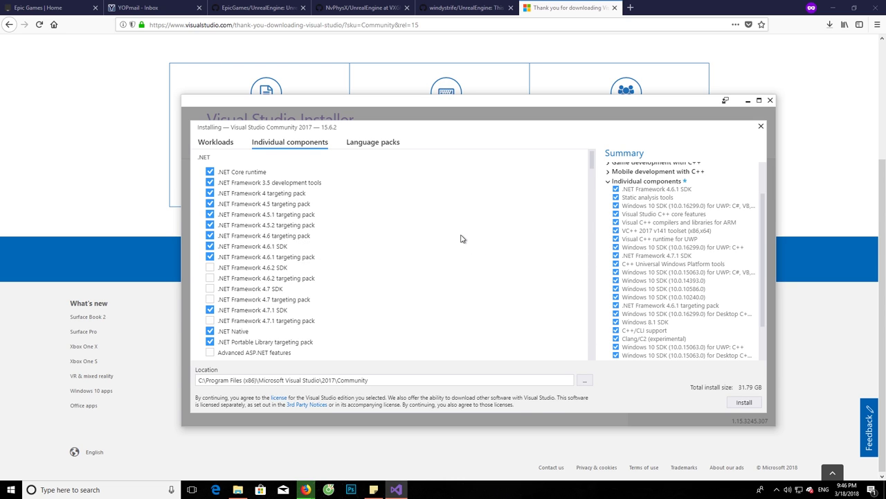
pyautogui.scroll(-5, 459, 237)
pyautogui.scroll(-5, 459, 238)
pyautogui.scroll(-2, 457, 239)
pyautogui.scroll(-5, 457, 239)
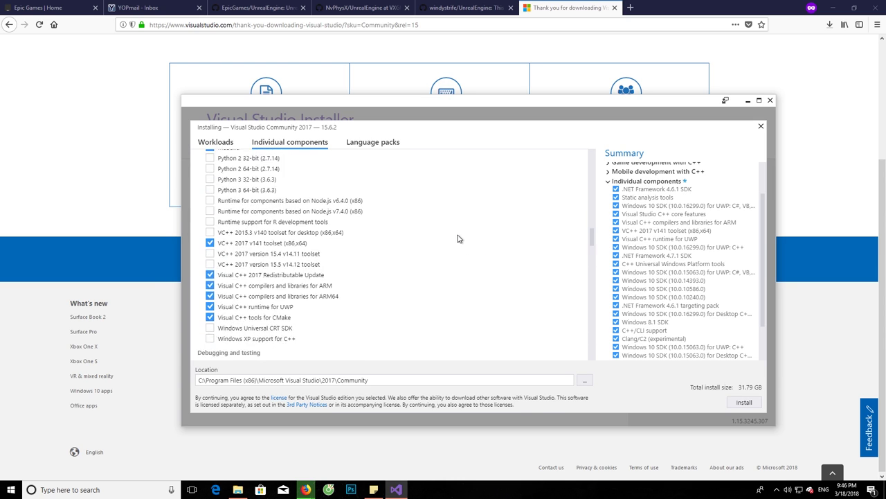
pyautogui.scroll(-3, 456, 239)
pyautogui.scroll(2, 385, 235)
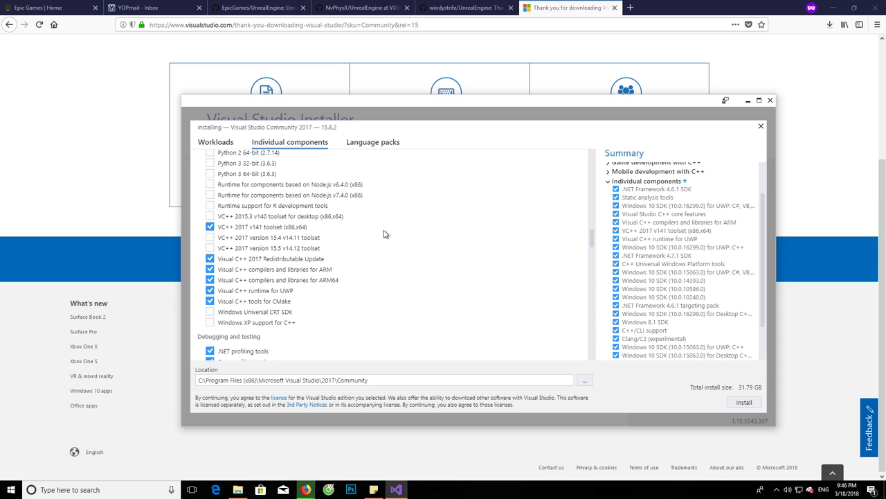
pyautogui.scroll(2, 385, 233)
pyautogui.scroll(-6, 288, 235)
pyautogui.scroll(-2, 285, 235)
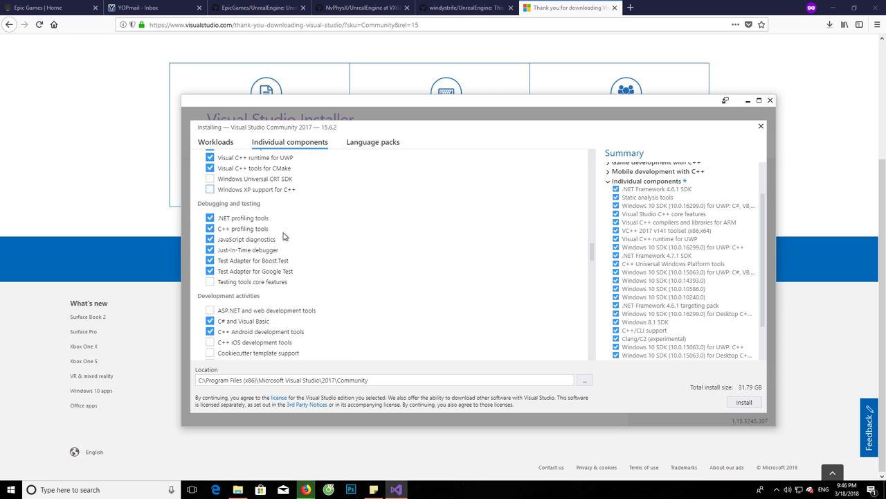
pyautogui.scroll(-6, 284, 235)
pyautogui.scroll(-8, 340, 238)
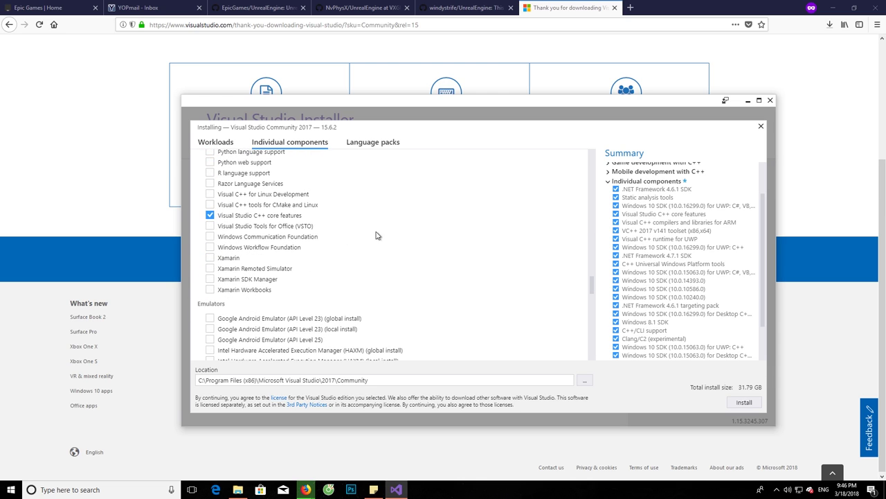
pyautogui.scroll(-5, 376, 235)
pyautogui.scroll(-4, 395, 251)
pyautogui.scroll(-5, 395, 252)
pyautogui.scroll(-3, 394, 252)
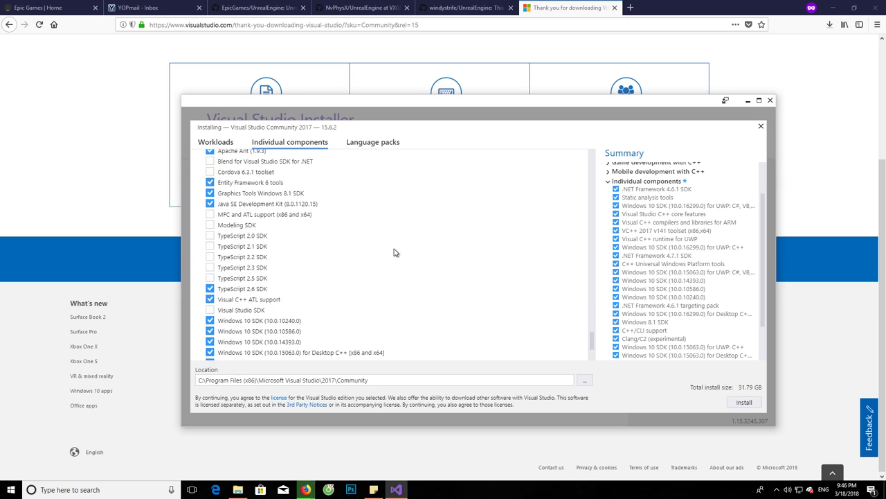
pyautogui.scroll(-4, 396, 242)
pyautogui.click(221, 142)
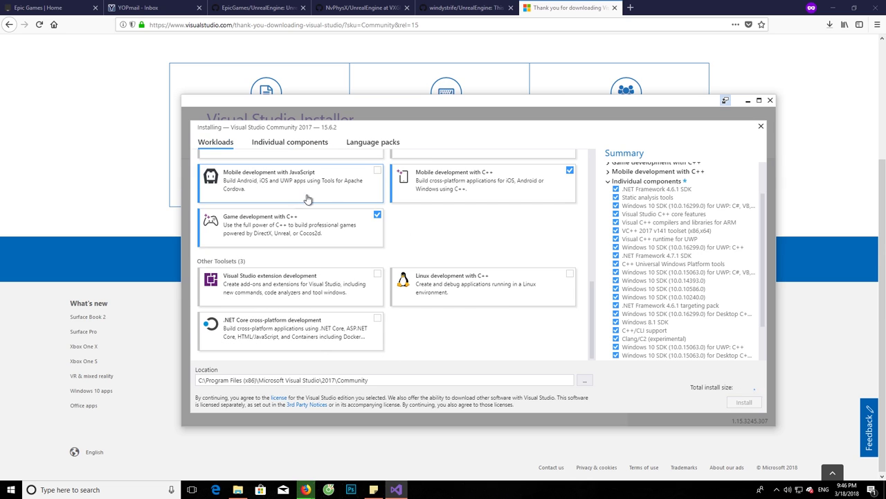
pyautogui.scroll(10, 367, 215)
pyautogui.scroll(10, 371, 208)
pyautogui.scroll(-1, 686, 270)
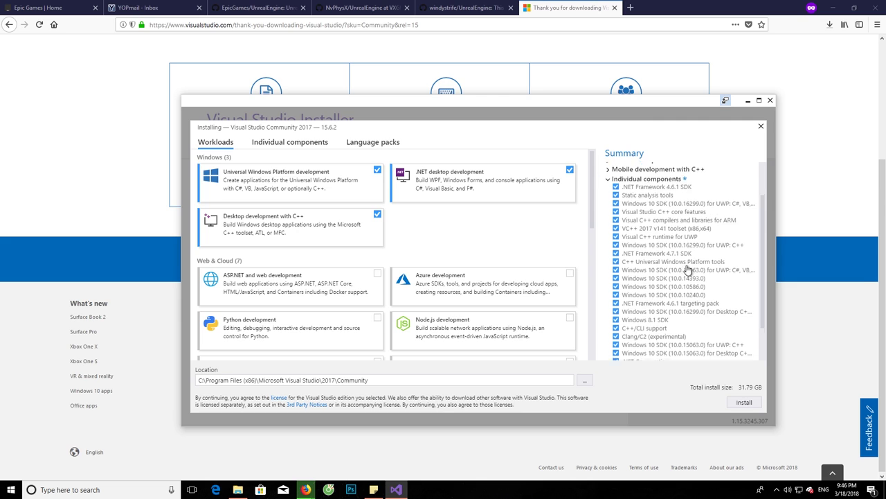
pyautogui.scroll(-2, 686, 270)
pyautogui.click(290, 142)
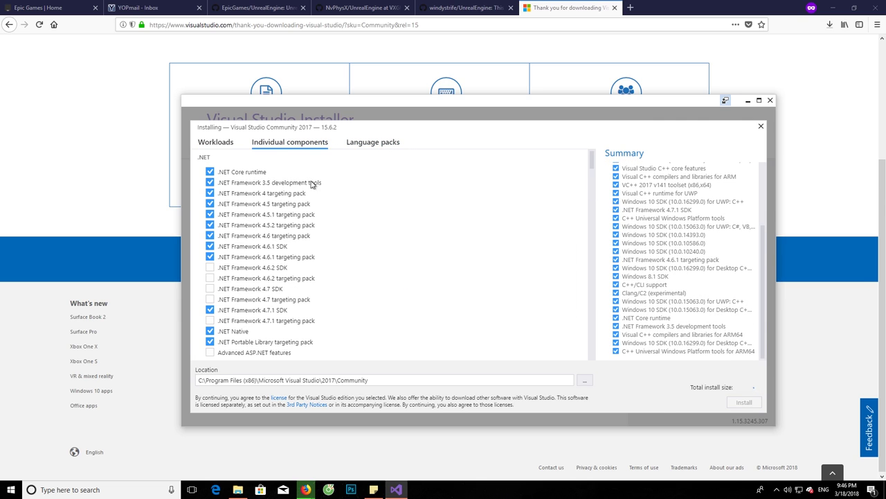
pyautogui.scroll(-10, 318, 207)
pyautogui.scroll(-10, 326, 226)
pyautogui.scroll(-5, 328, 225)
pyautogui.scroll(-5, 328, 225)
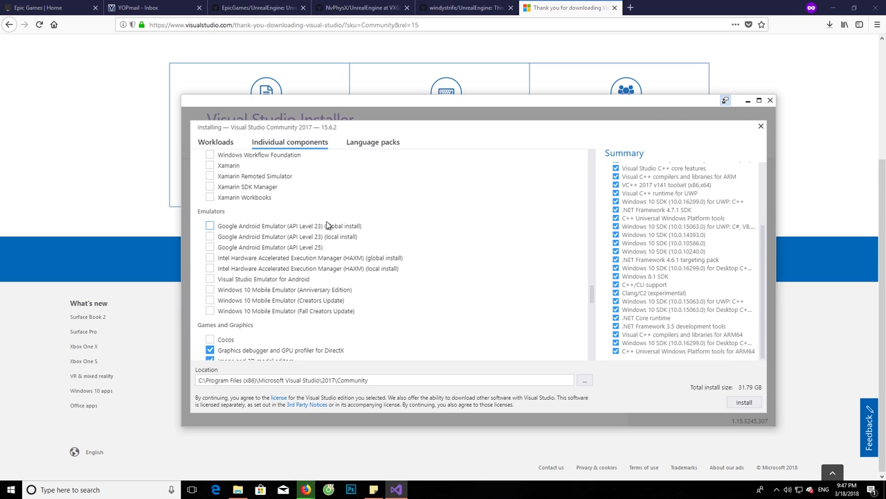
pyautogui.scroll(-5, 328, 225)
pyautogui.scroll(-5, 327, 225)
pyautogui.scroll(-3, 327, 225)
pyautogui.scroll(-3, 328, 225)
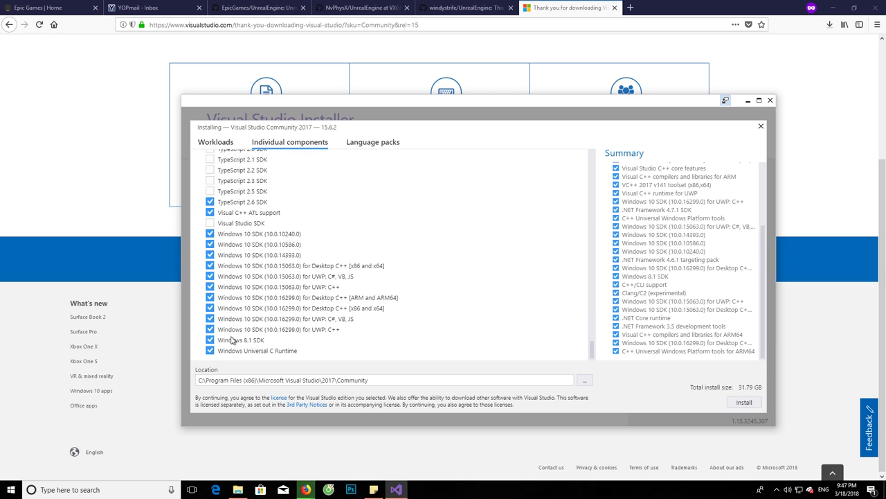
pyautogui.scroll(1, 282, 314)
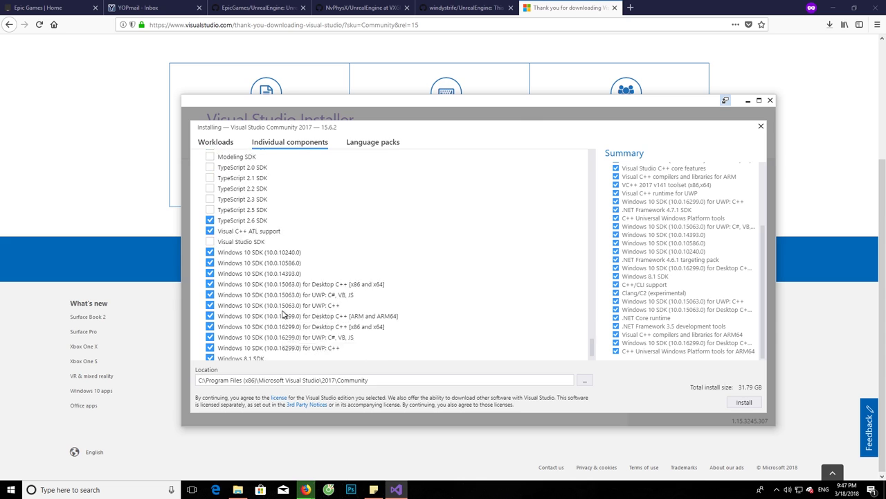
pyautogui.scroll(4, 282, 313)
pyautogui.scroll(-5, 285, 310)
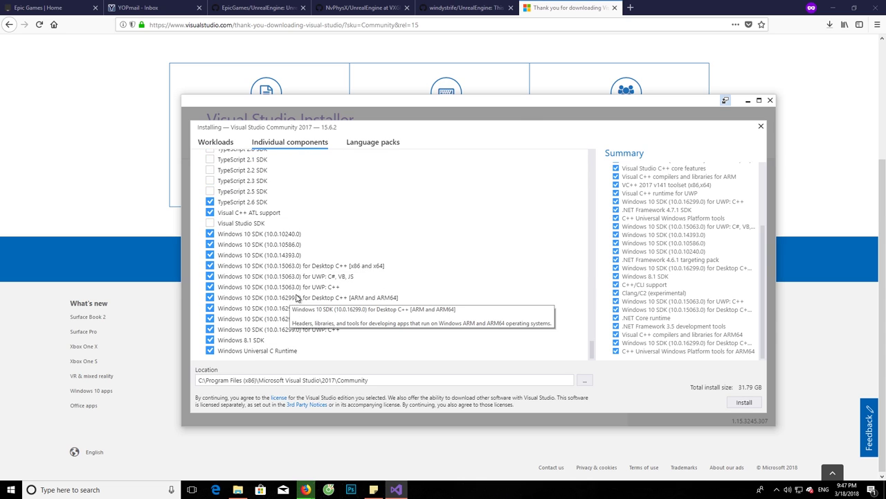
pyautogui.scroll(3, 375, 319)
pyautogui.scroll(5, 375, 318)
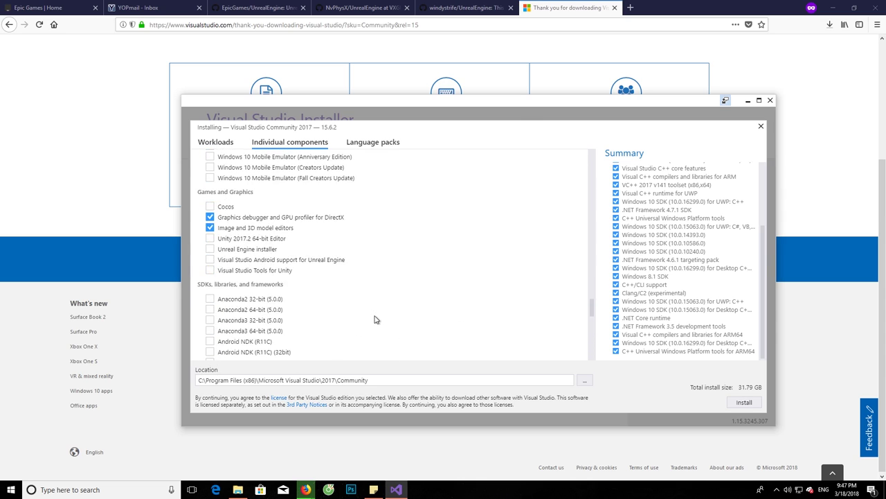
pyautogui.scroll(-5, 375, 318)
pyautogui.scroll(-2, 375, 319)
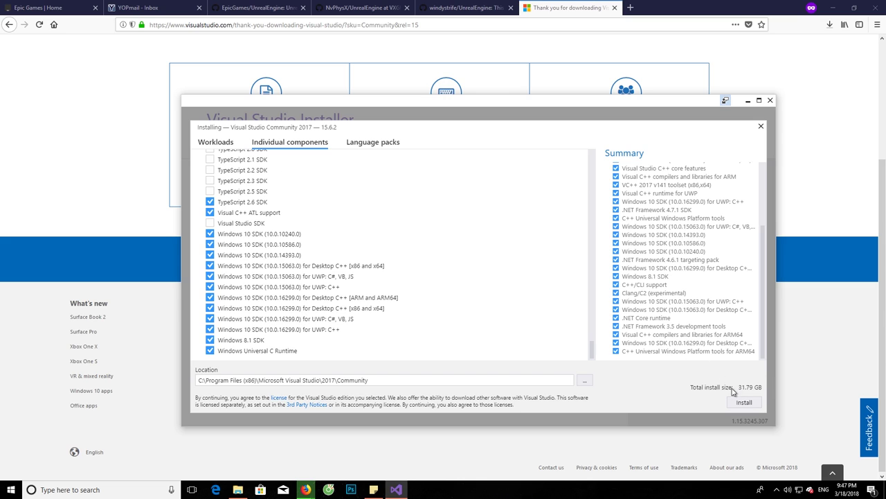
pyautogui.scroll(5, 502, 245)
pyautogui.scroll(-5, 502, 245)
pyautogui.scroll(5, 547, 300)
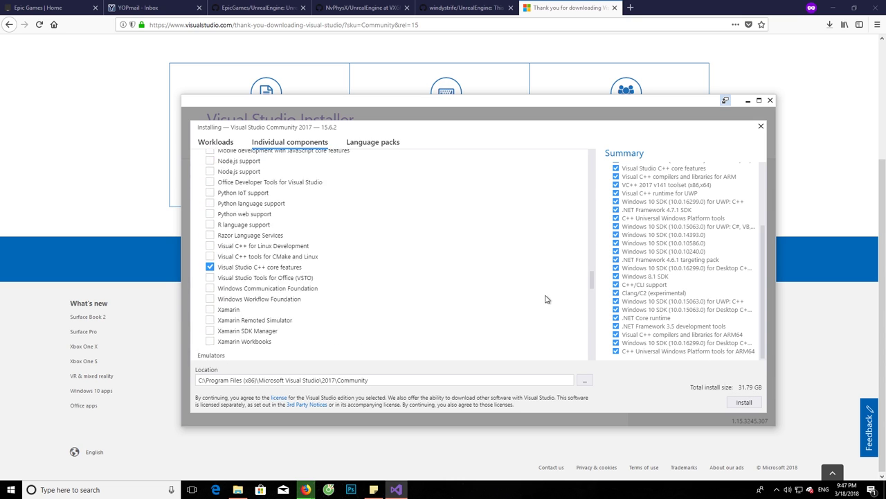
pyautogui.scroll(5, 548, 300)
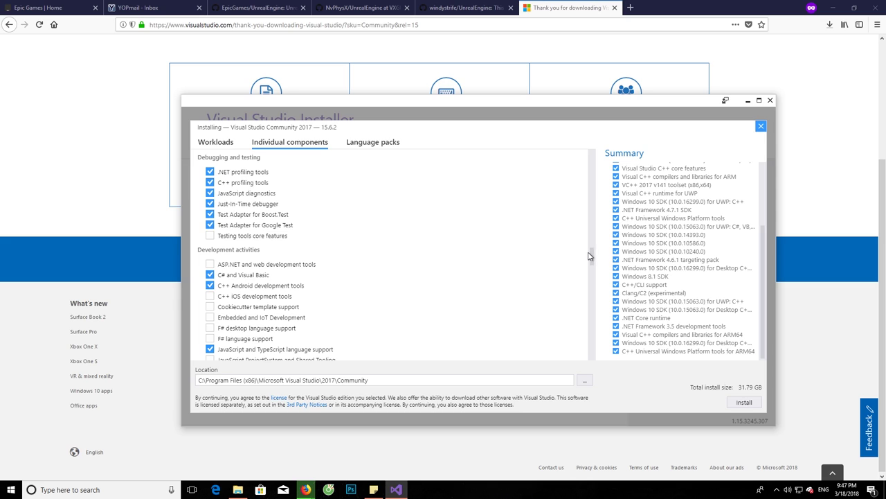
pyautogui.moveTo(588, 256); pyautogui.dragTo(590, 161)
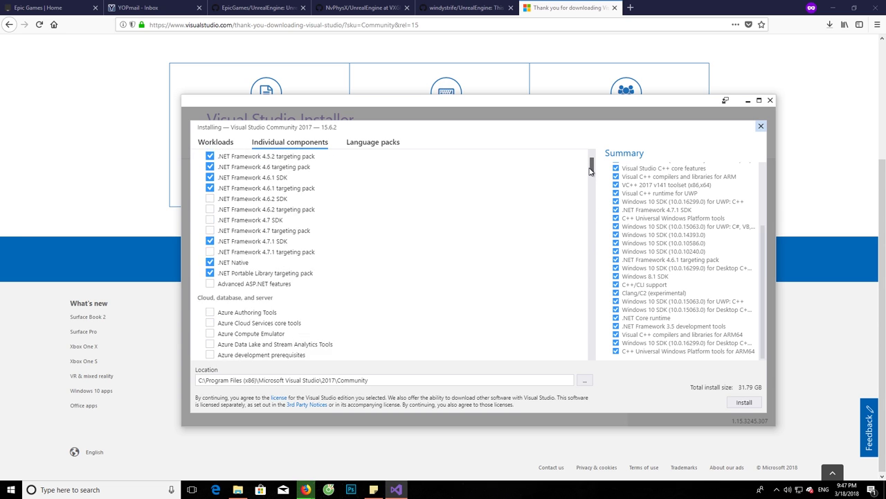
pyautogui.scroll(-2, 577, 182)
pyautogui.scroll(-3, 577, 183)
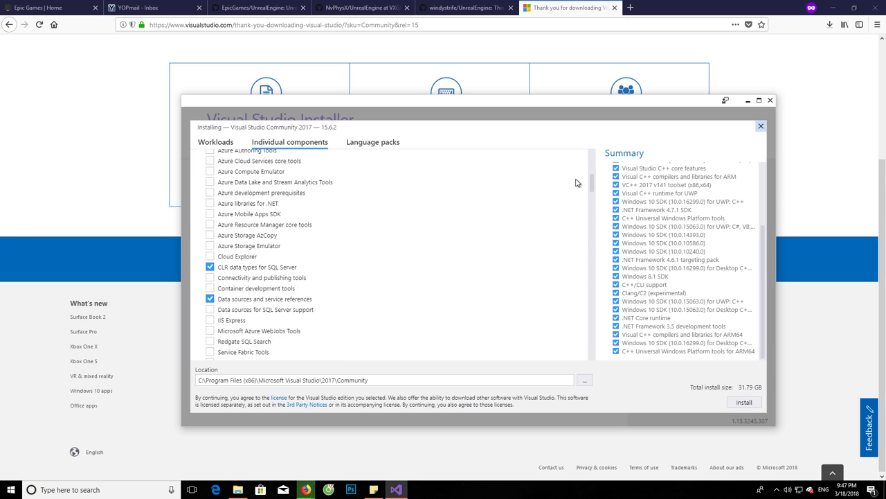
pyautogui.scroll(-3, 576, 183)
pyautogui.scroll(-3, 575, 182)
pyautogui.scroll(-3, 576, 183)
pyautogui.scroll(-3, 575, 183)
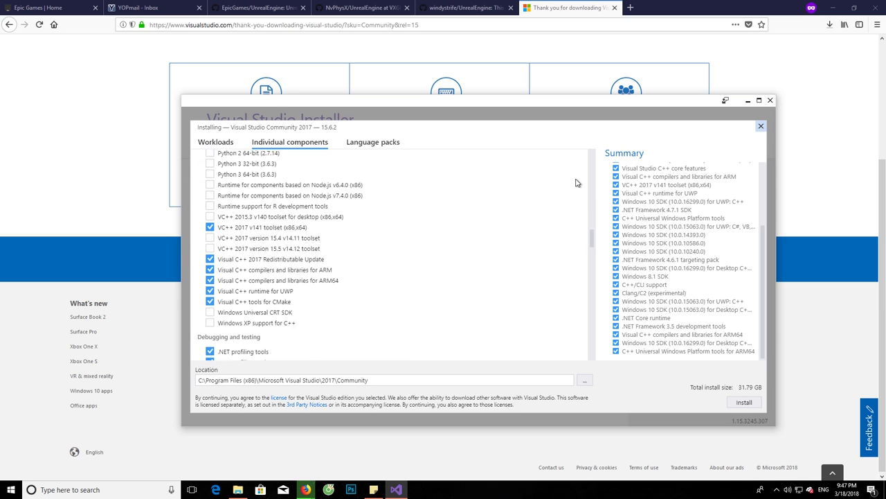
pyautogui.scroll(-3, 575, 183)
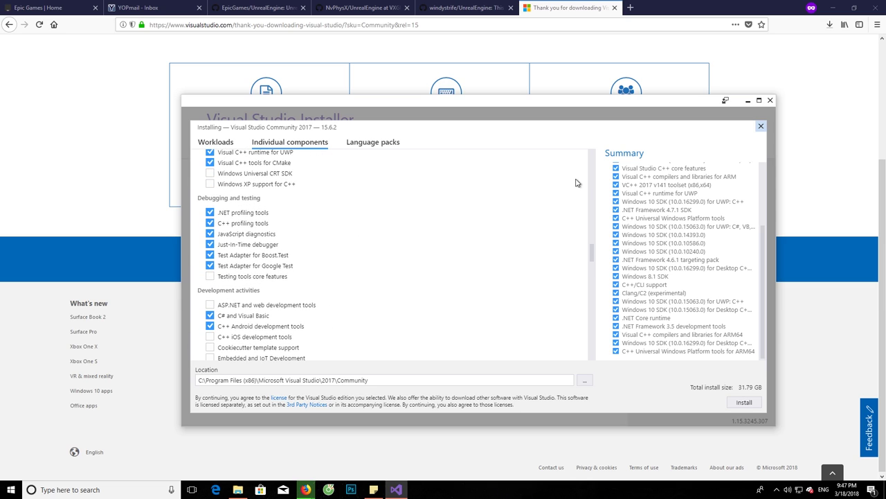
pyautogui.scroll(-4, 357, 276)
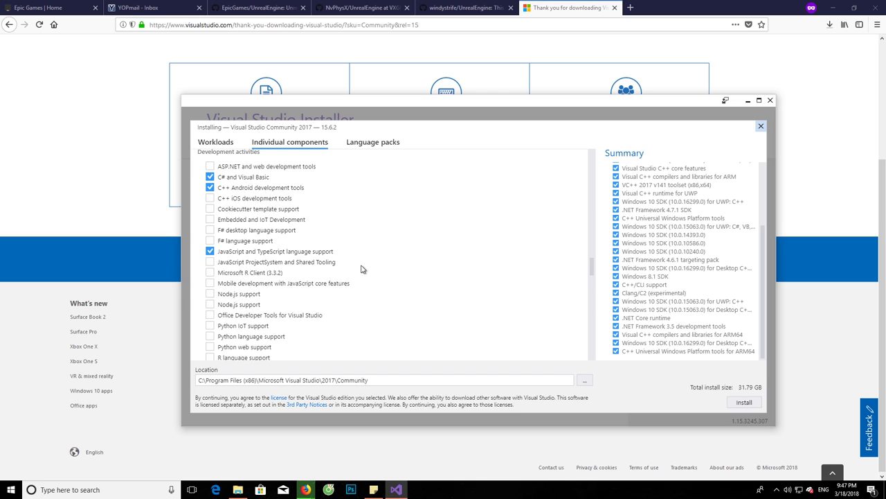
pyautogui.scroll(-1, 361, 269)
pyautogui.scroll(-1, 362, 268)
pyautogui.scroll(-1, 362, 267)
pyautogui.scroll(-4, 364, 265)
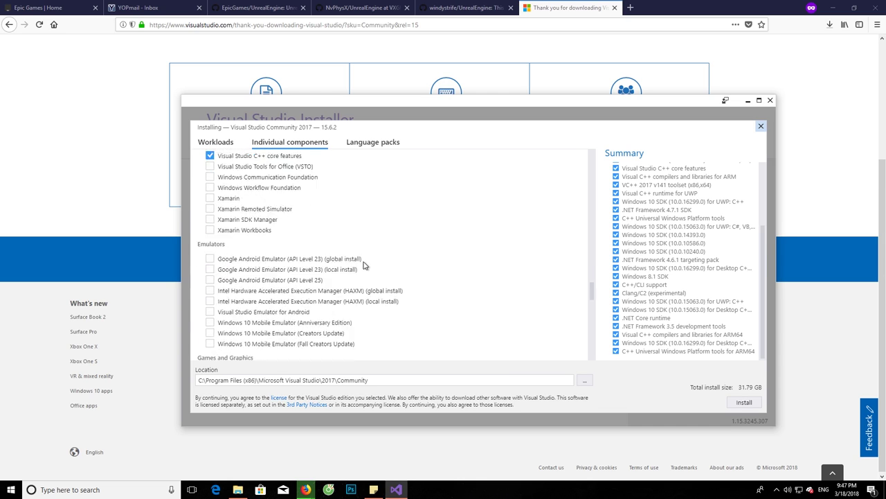
pyautogui.scroll(-2, 364, 265)
pyautogui.scroll(-2, 364, 265)
pyautogui.scroll(-1, 364, 265)
pyautogui.scroll(-3, 365, 265)
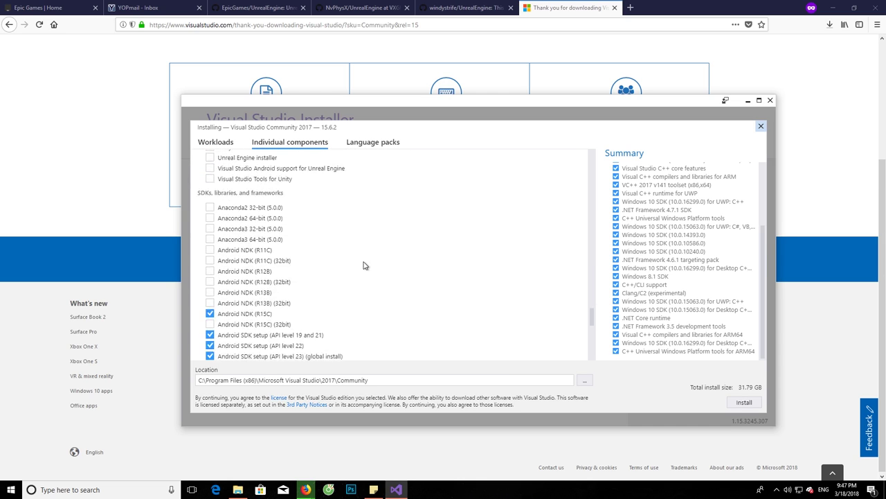
pyautogui.scroll(-2, 365, 265)
pyautogui.scroll(-5, 367, 265)
pyautogui.scroll(-3, 370, 264)
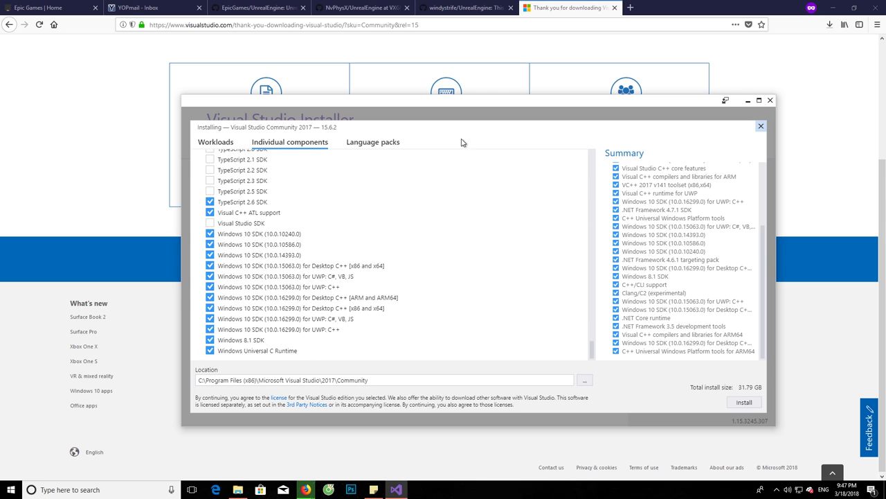
# Review the selected workloads down to the Mobile & Gaming section
pyautogui.click(381, 147)
pyautogui.click(289, 142)
pyautogui.click(216, 142)
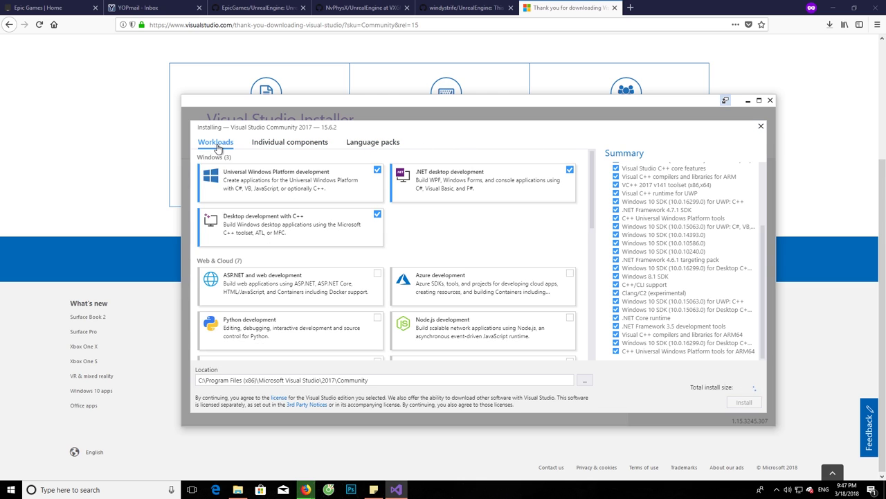
pyautogui.scroll(-5, 513, 213)
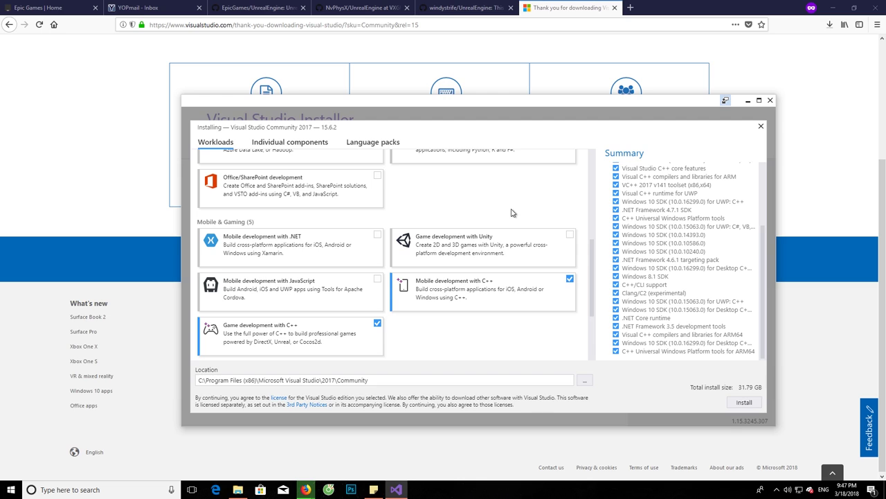
pyautogui.scroll(-3, 512, 212)
pyautogui.scroll(2, 512, 213)
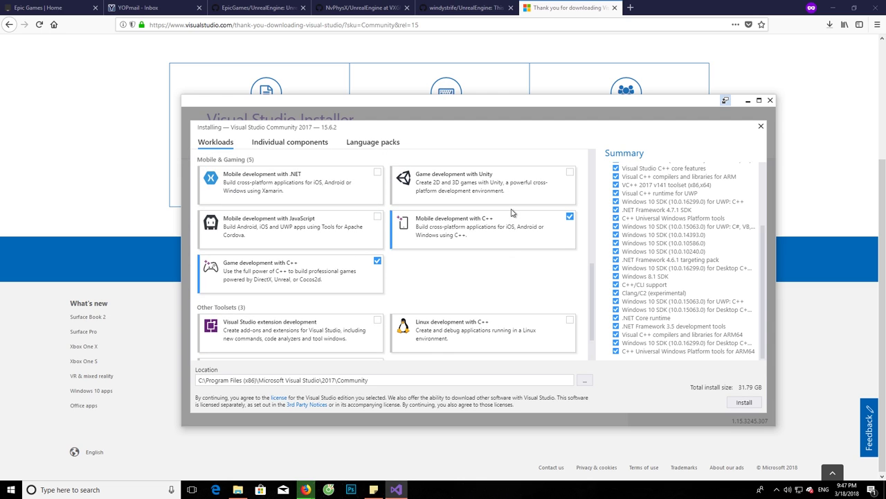
pyautogui.scroll(-1, 513, 212)
# Close the Visual Studio Installer and check the ZIP download in Firefox's downloads list
pyautogui.click(761, 128)
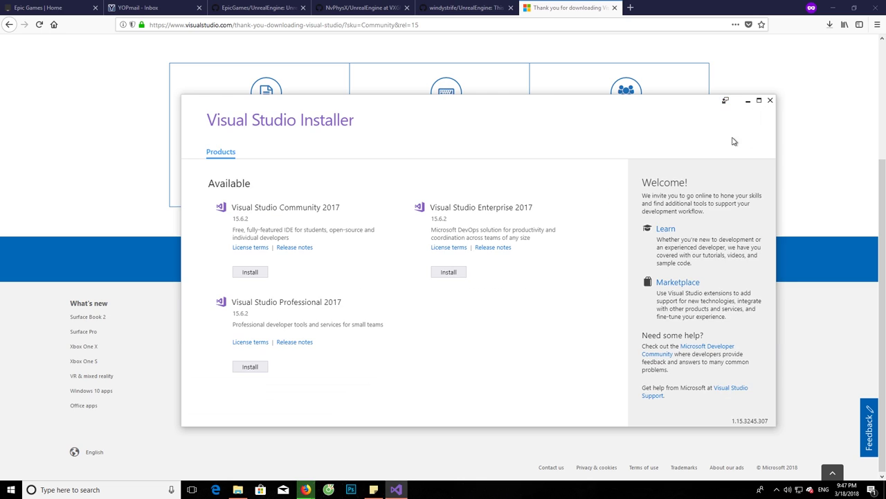
pyautogui.click(770, 102)
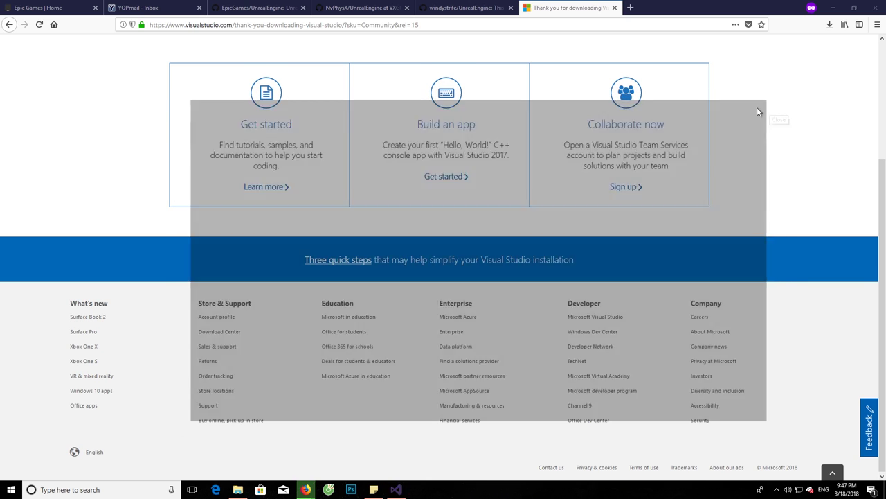
pyautogui.click(829, 25)
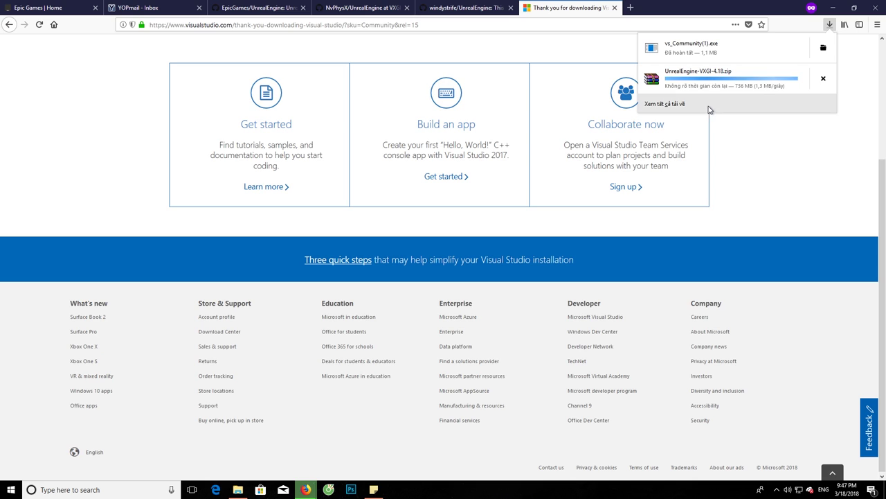
# Flip between the windystrife and NvPhysX UnrealEngine repository tabs and the Visual Studio download page
pyautogui.click(469, 8)
pyautogui.click(567, 8)
pyautogui.click(478, 4)
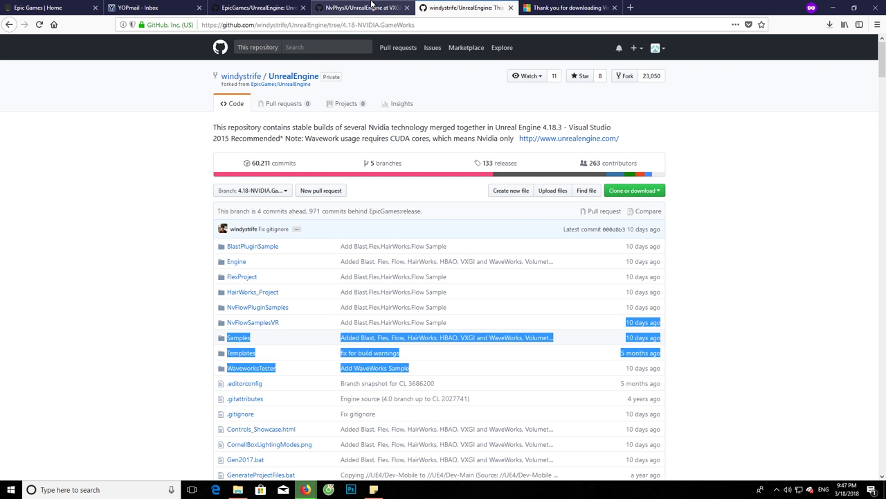
pyautogui.click(377, 4)
pyautogui.click(464, 8)
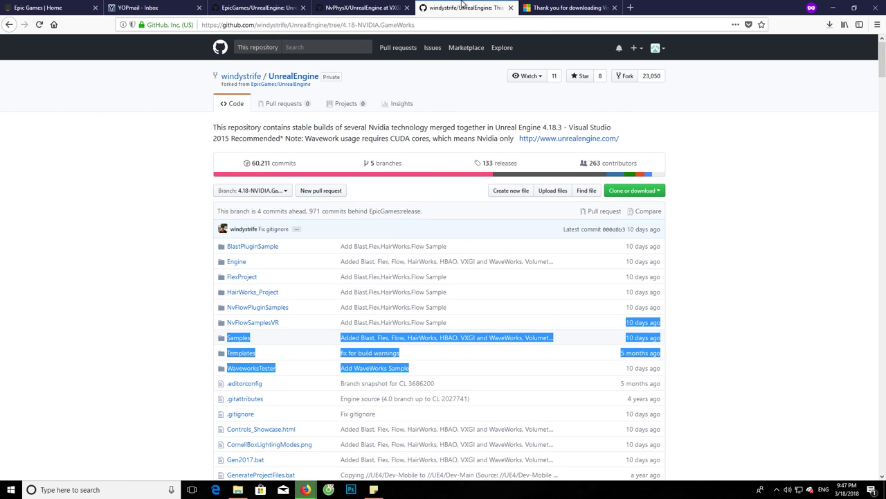
pyautogui.click(568, 7)
pyautogui.click(464, 8)
pyautogui.click(359, 5)
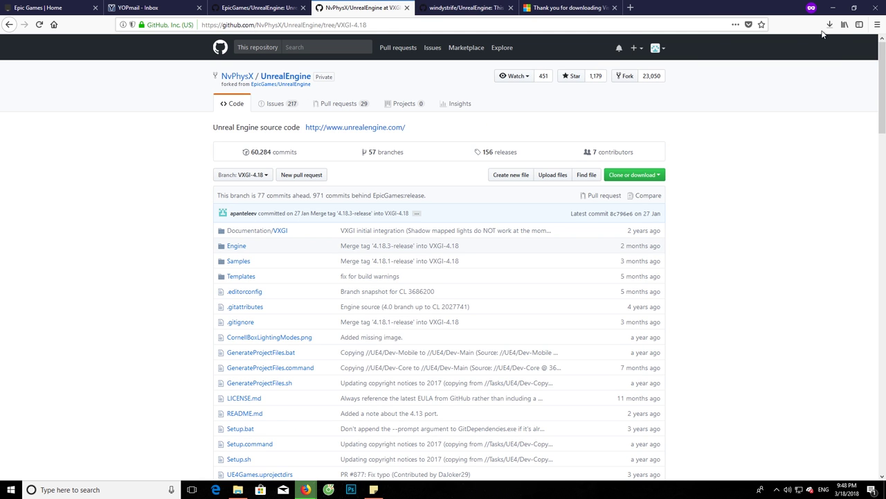
# Open all downloads in about:downloads, then return there after the other tabs to watch UnrealEngine-VXGI-4.18.zip grow
pyautogui.click(829, 24)
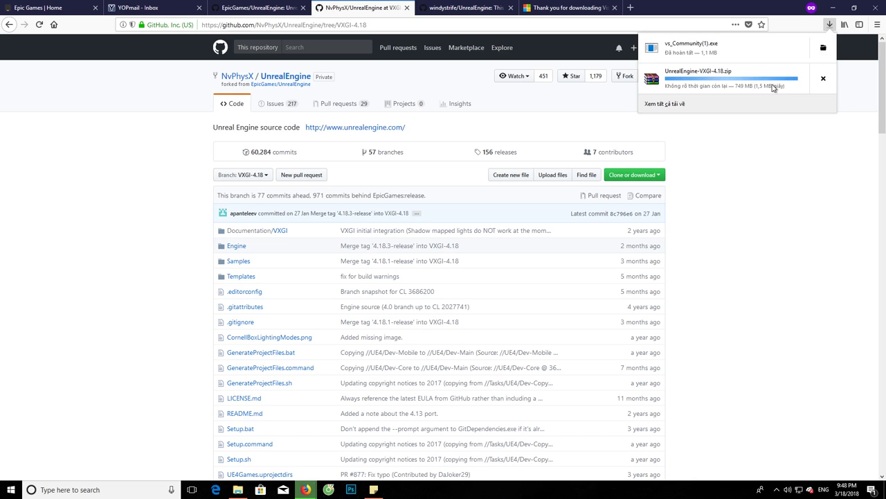
pyautogui.click(663, 108)
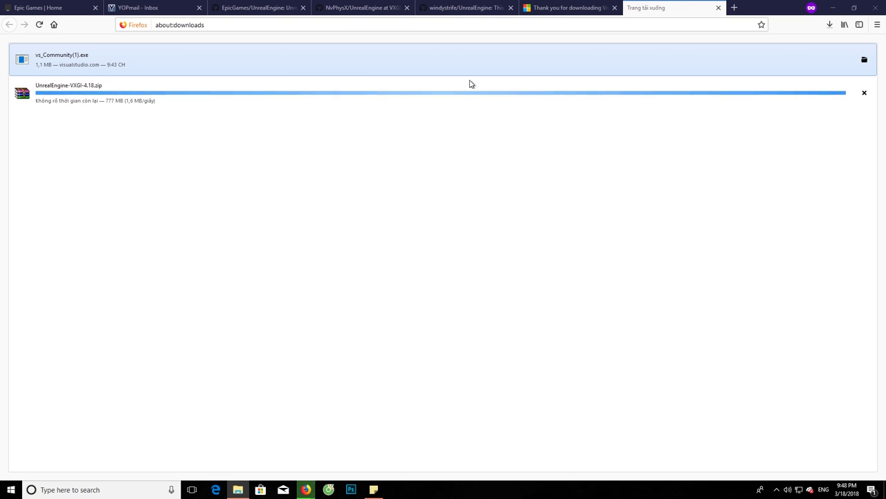
pyautogui.click(453, 7)
pyautogui.hotkey('ctrl', 'shift', 'Tab')
pyautogui.hotkey('ctrl', 'shift', 'Tab')
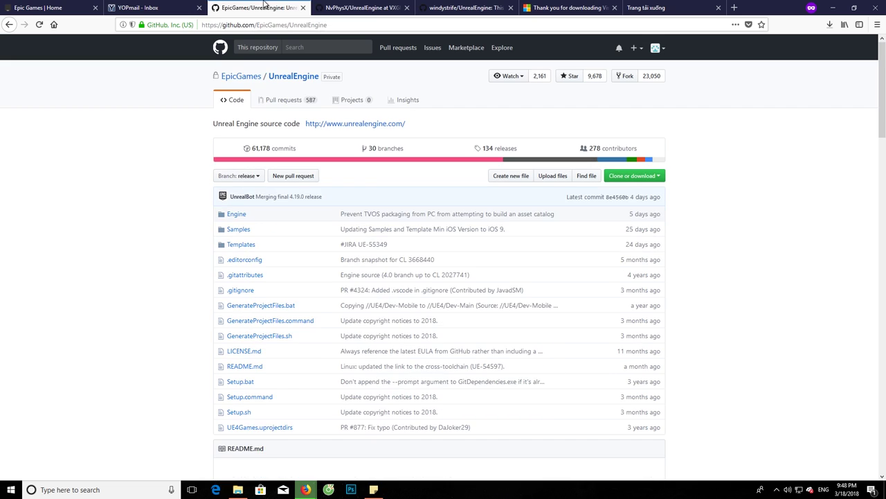
pyautogui.hotkey('ctrl', 'shift', 'Tab')
pyautogui.click(339, 3)
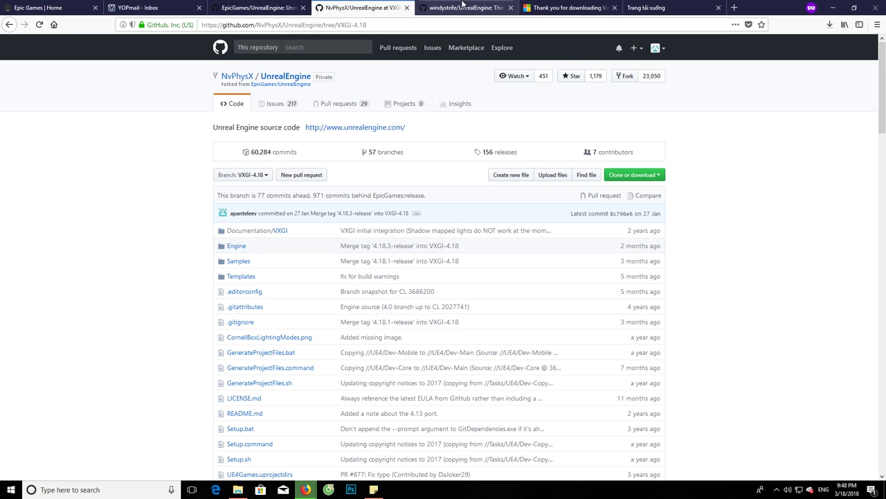
pyautogui.click(457, 7)
pyautogui.click(641, 7)
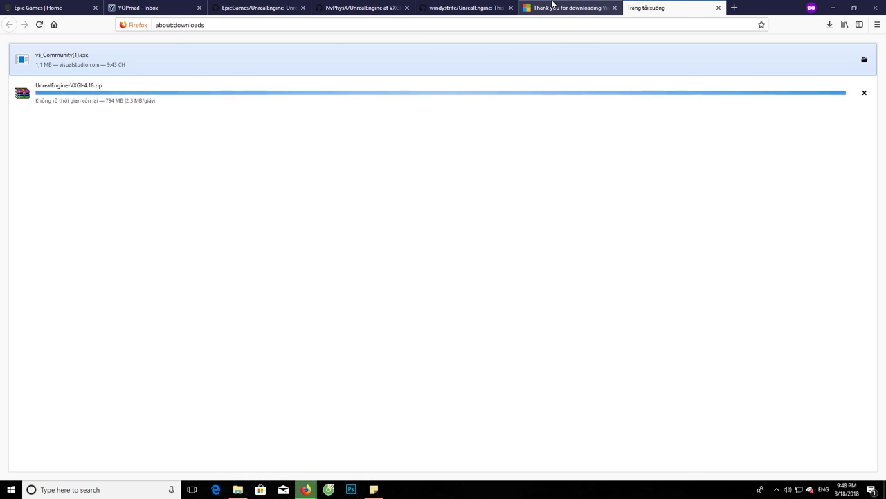
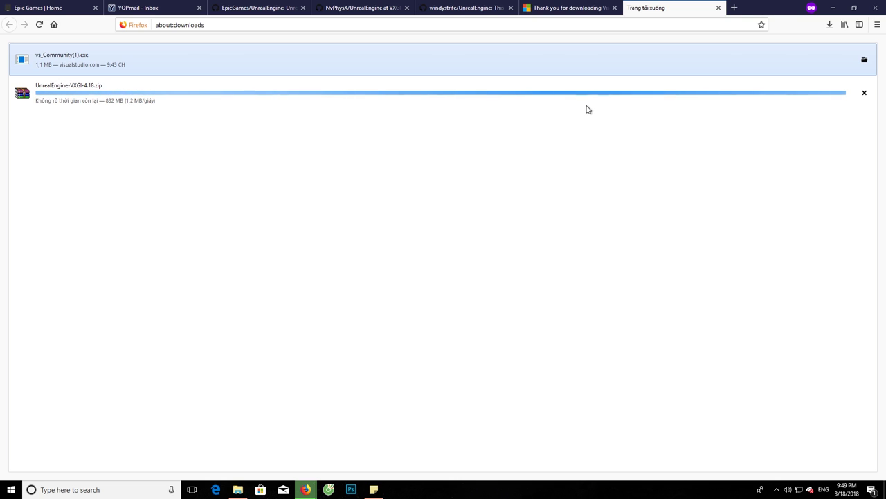
# View the main UnrealEngine repository, then scroll through the VXGI-4.18 fork's branch list
pyautogui.click(381, 7)
pyautogui.click(232, 7)
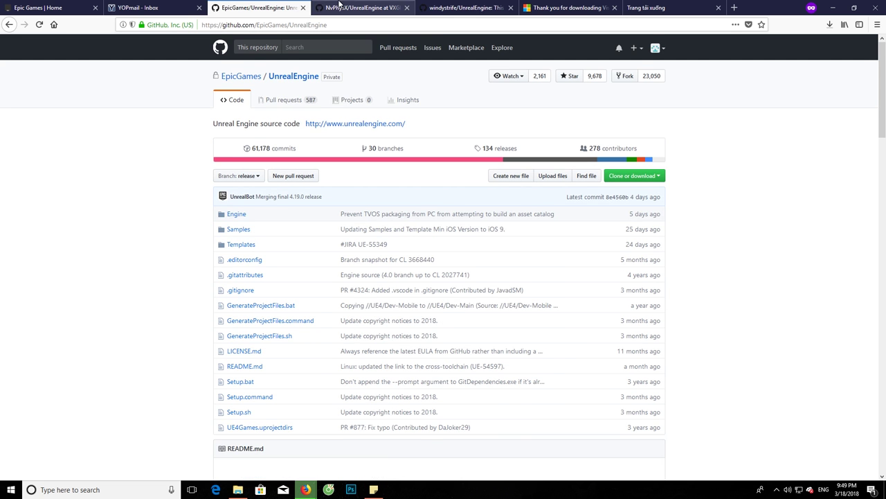
pyautogui.click(339, 4)
pyautogui.click(262, 175)
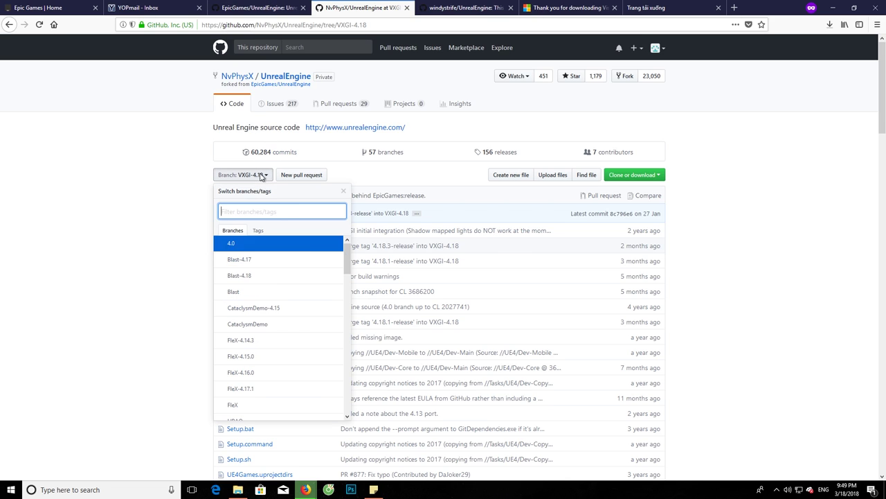
pyautogui.scroll(-5, 294, 257)
pyautogui.scroll(-3, 292, 255)
pyautogui.scroll(-2, 284, 270)
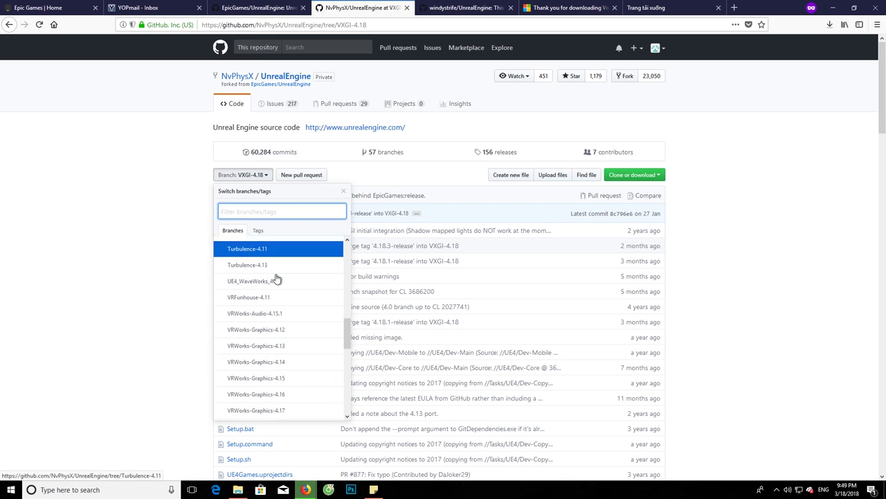
pyautogui.scroll(-4, 277, 277)
pyautogui.scroll(-4, 277, 277)
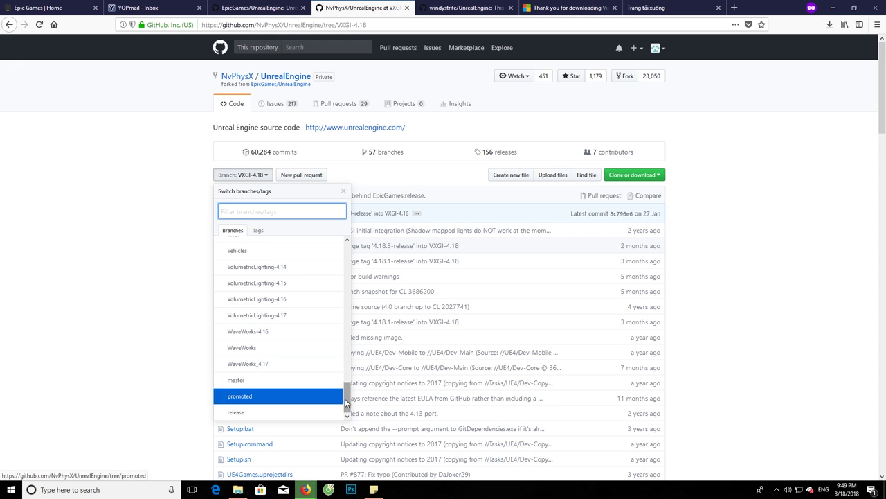
pyautogui.moveTo(346, 394); pyautogui.dragTo(346, 246)
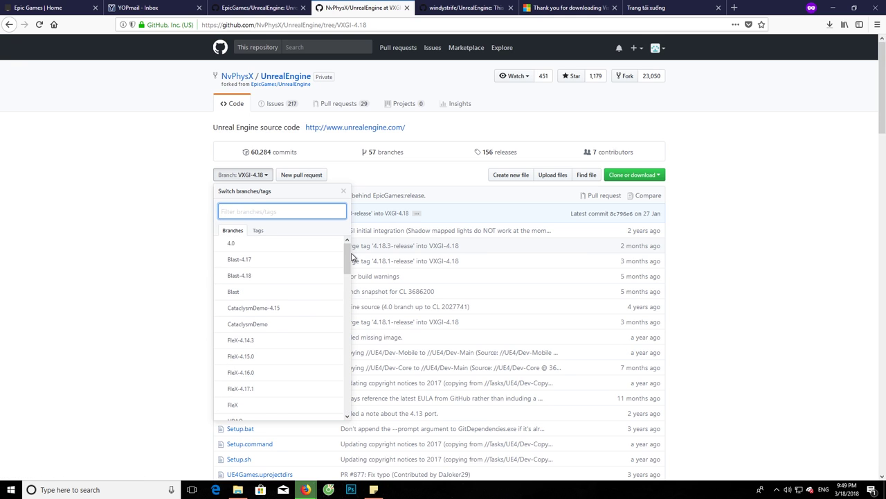
# Compare the Nvidia GameWorks fork's branch list with the VXGI fork's branches
pyautogui.click(422, 7)
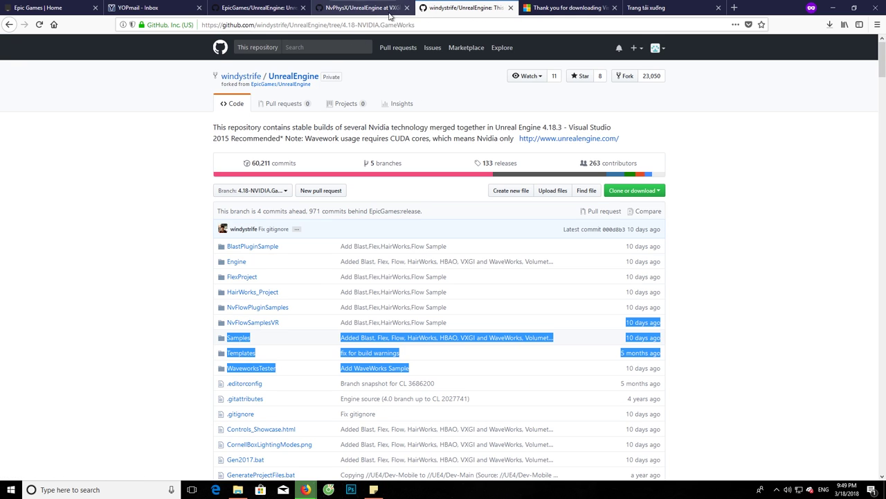
pyautogui.click(286, 190)
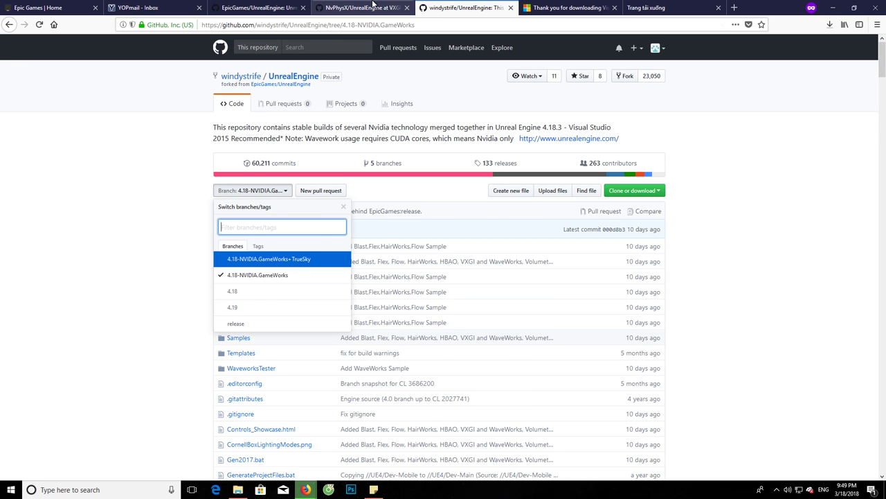
pyautogui.click(366, 8)
pyautogui.hotkey('ctrl', 'Tab')
pyautogui.click(366, 7)
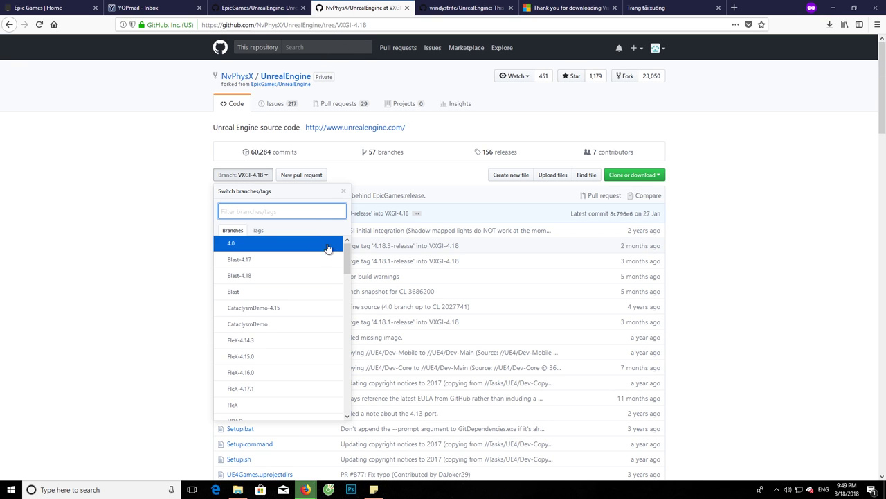
pyautogui.scroll(-5, 346, 251)
pyautogui.scroll(5, 345, 250)
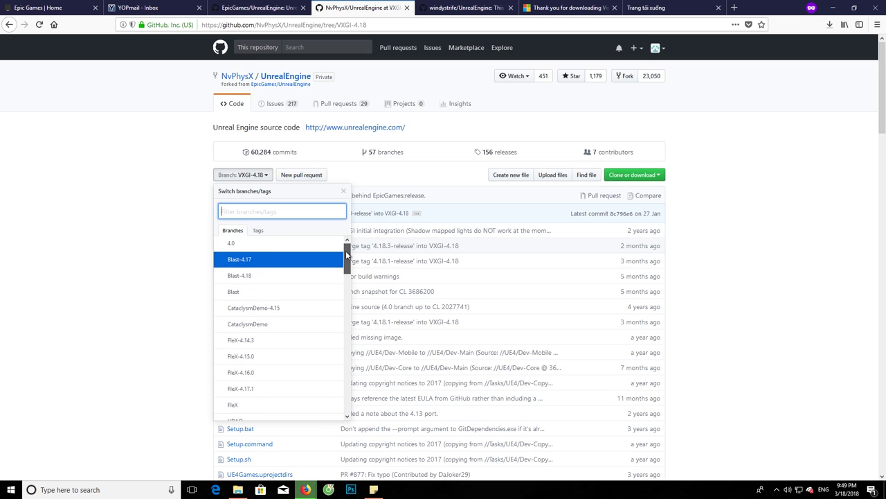
pyautogui.click(454, 133)
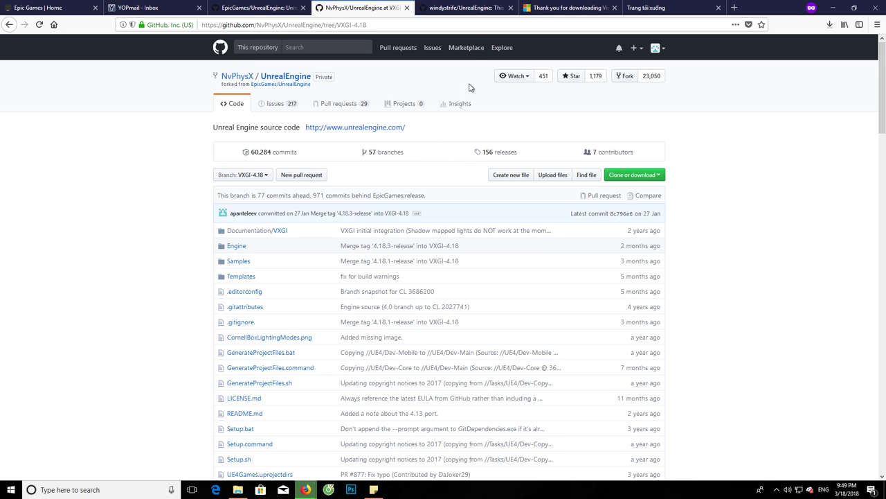
# Return to the Nvidia GameWorks fork page and recheck its branch list
pyautogui.click(470, 8)
pyautogui.click(176, 166)
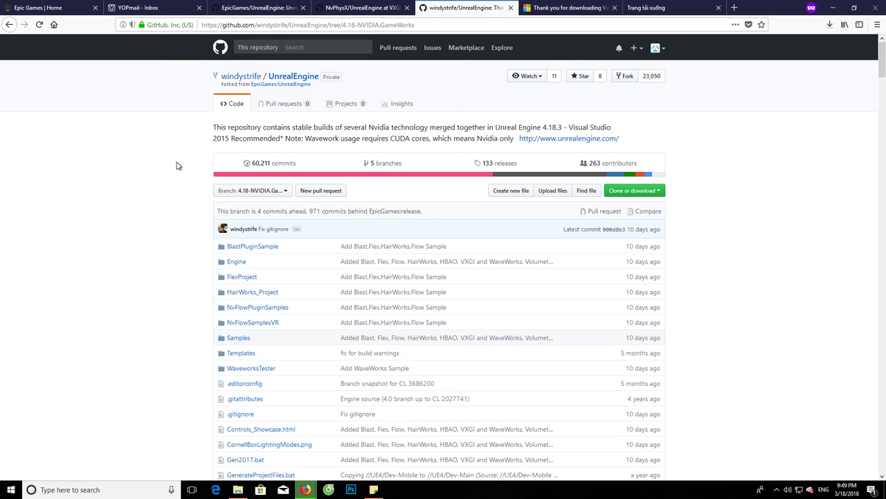
pyautogui.scroll(-4, 188, 203)
pyautogui.scroll(2, 190, 201)
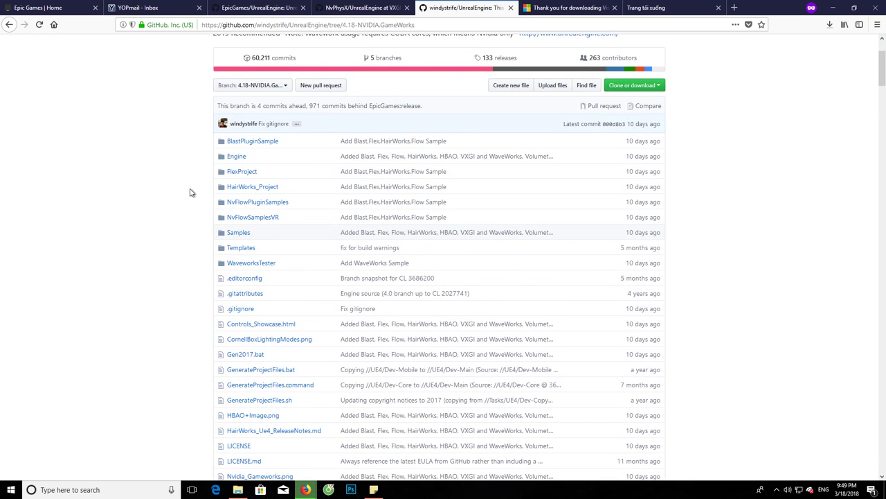
pyautogui.scroll(2, 234, 191)
pyautogui.click(273, 196)
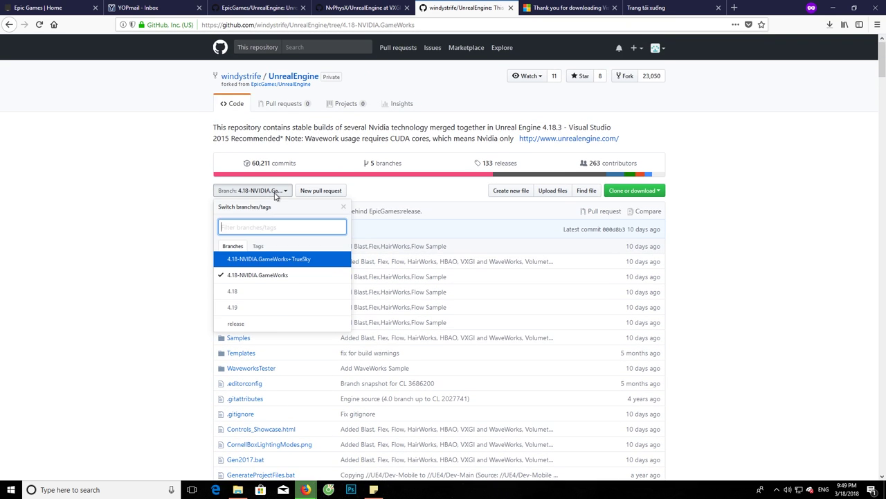
pyautogui.click(275, 197)
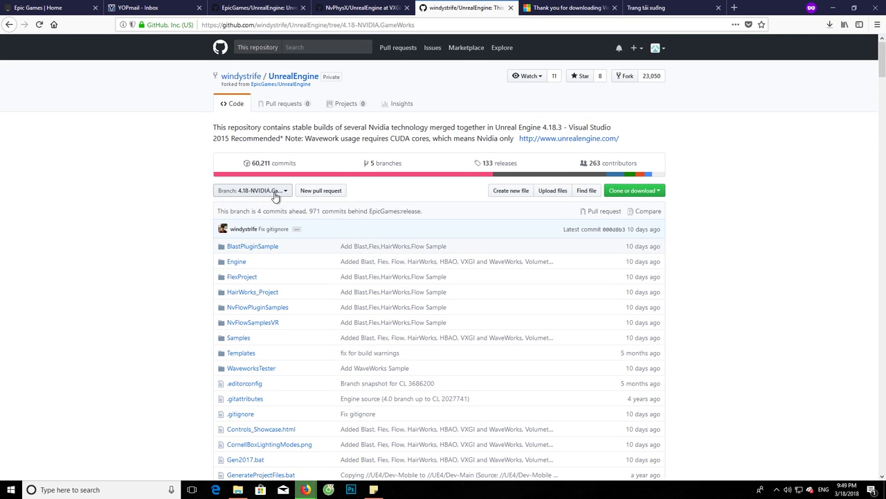
# Expand the latest commit message and read down the GameWorks README
pyautogui.click(297, 229)
pyautogui.scroll(-5, 204, 277)
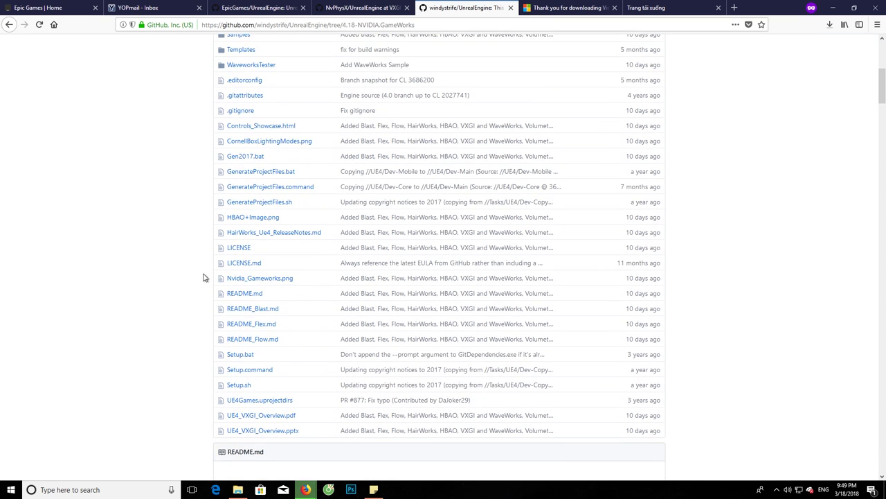
pyautogui.scroll(-5, 204, 265)
pyautogui.scroll(-5, 208, 265)
pyautogui.scroll(-5, 209, 265)
pyautogui.scroll(-5, 209, 265)
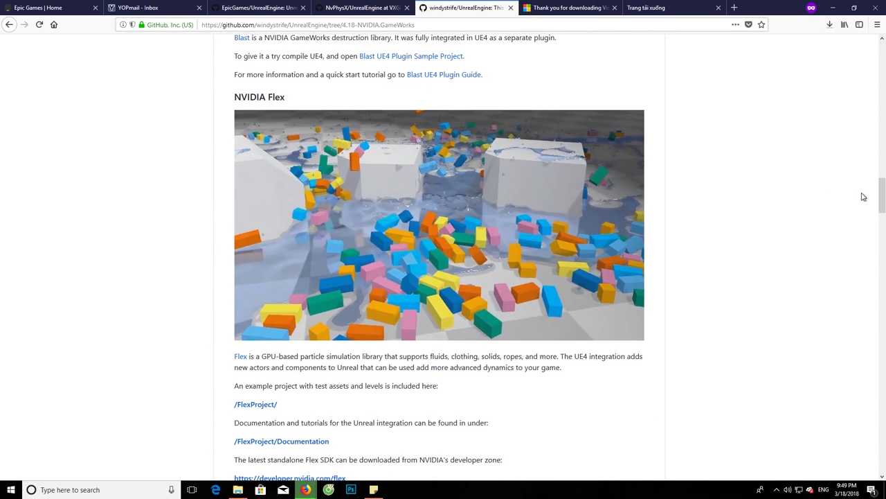
pyautogui.moveTo(883, 201)
pyautogui.mouseDown()
pyautogui.moveTo(881, 352)
pyautogui.moveTo(868, 246)
pyautogui.moveTo(865, 57)
pyautogui.mouseUp()
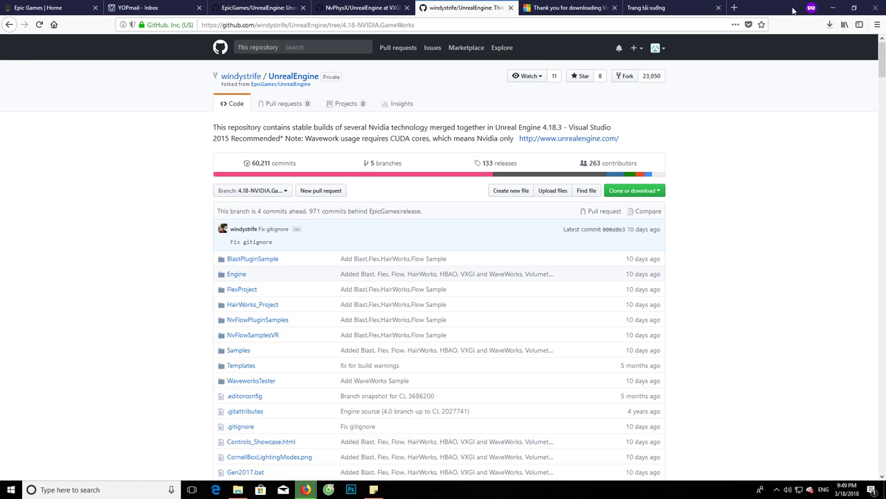
# Open UnrealEngine-VXGI-4.18.zip from Firefox downloads and extract its folder to UE4 (G:)
pyautogui.click(828, 26)
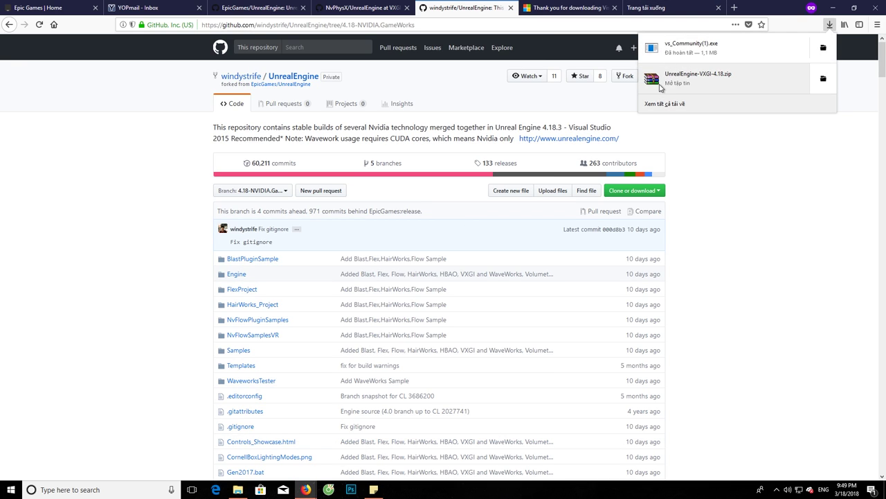
pyautogui.click(660, 85)
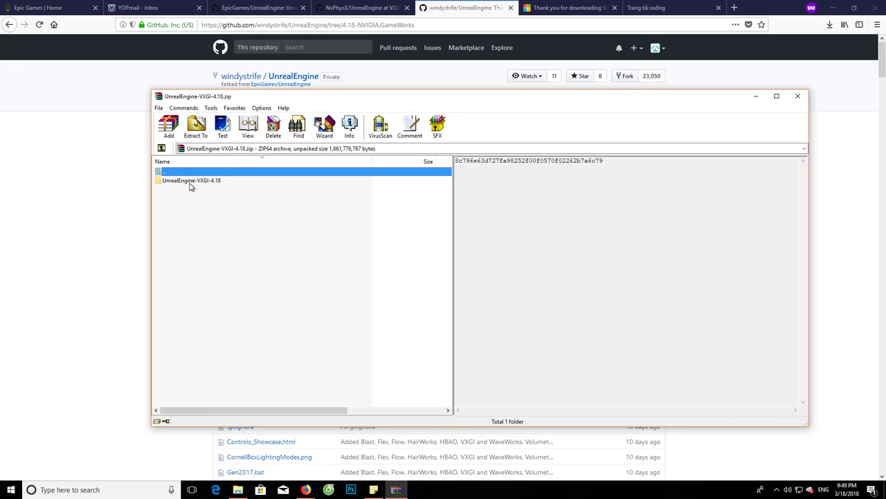
pyautogui.click(189, 182)
pyautogui.click(196, 128)
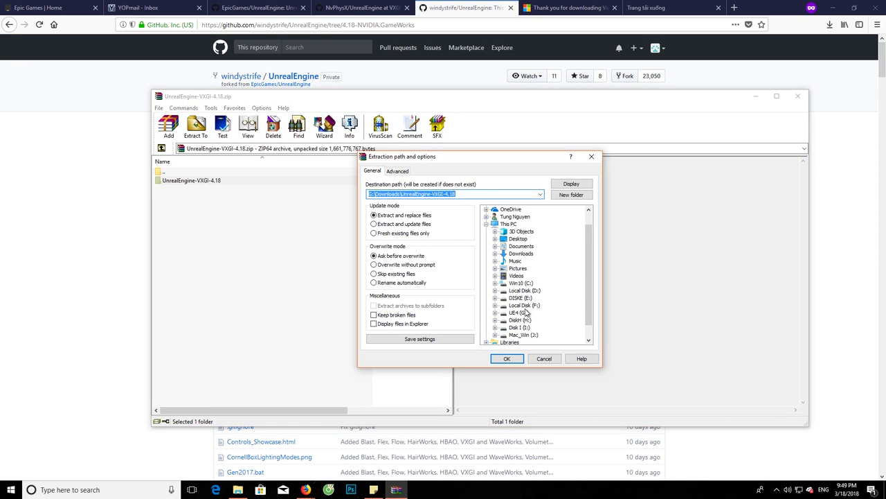
pyautogui.click(526, 314)
pyautogui.scroll(-1, 495, 262)
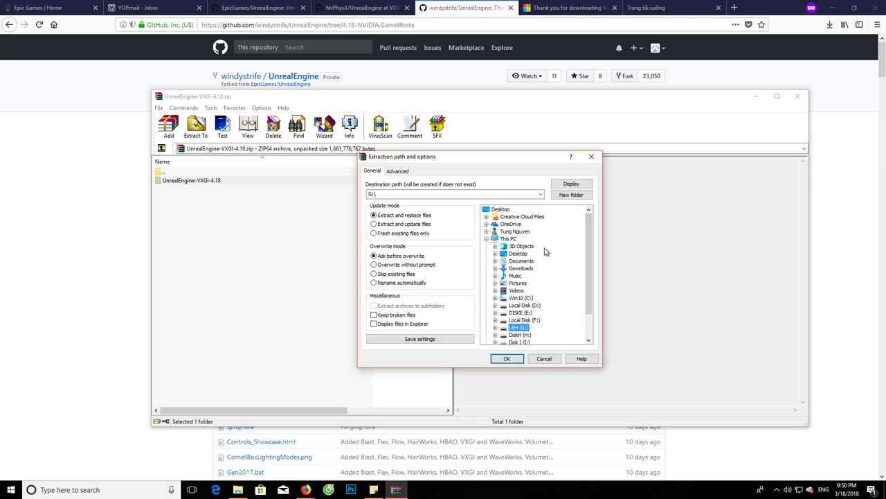
pyautogui.scroll(2, 549, 251)
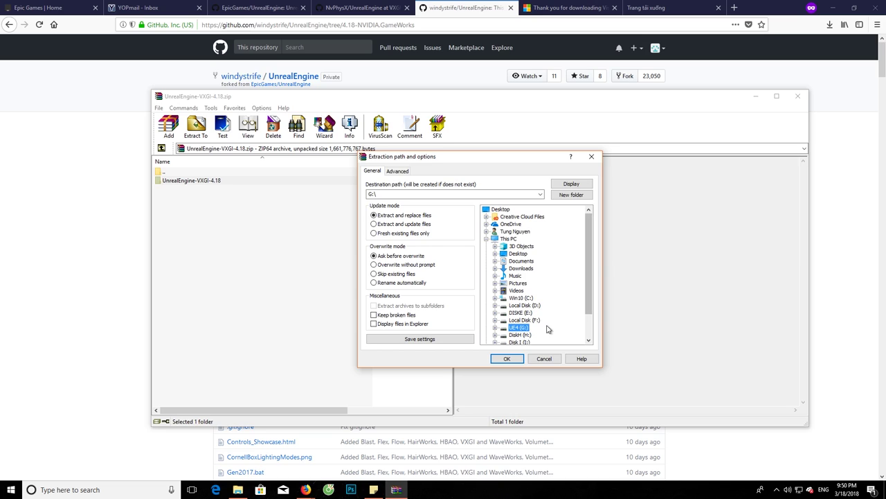
pyautogui.click(509, 358)
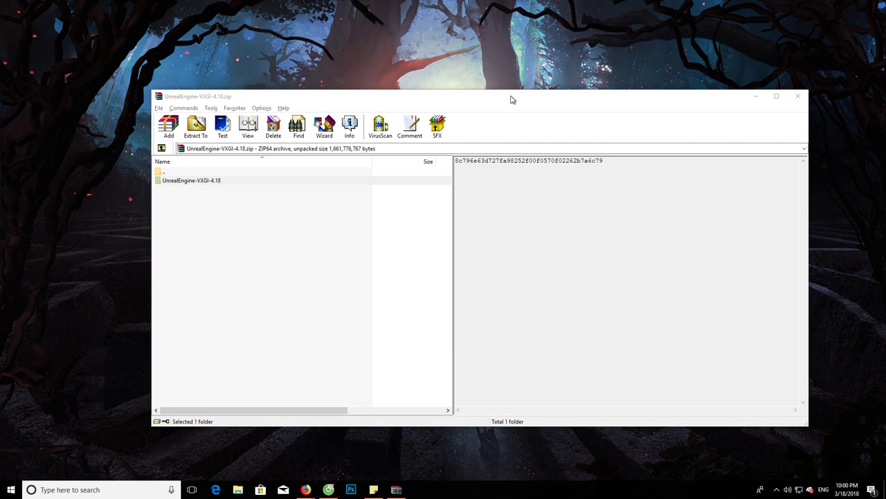
# Resize the WinRAR window and refresh the desktop several times
pyautogui.moveTo(511, 100); pyautogui.dragTo(461, 3)
pyautogui.doubleClick(461, 2)
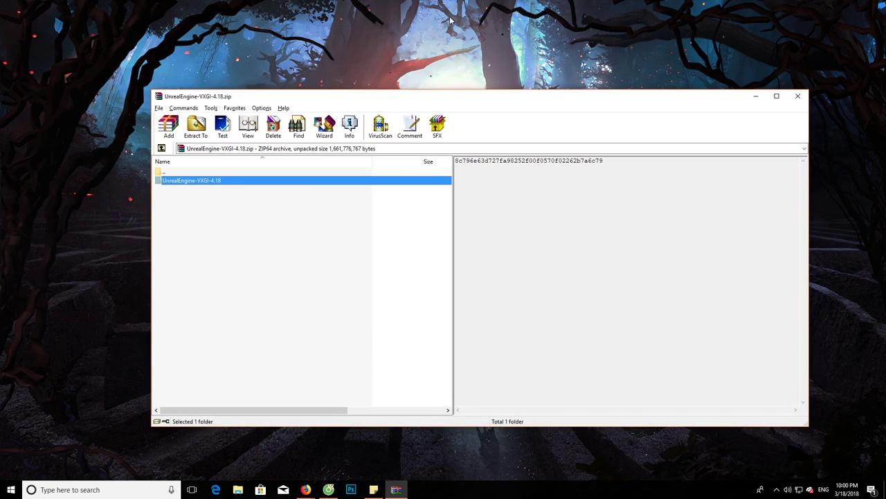
pyautogui.rightClick(451, 18)
pyautogui.click(471, 45)
pyautogui.rightClick(461, 16)
pyautogui.click(478, 43)
pyautogui.rightClick(467, 14)
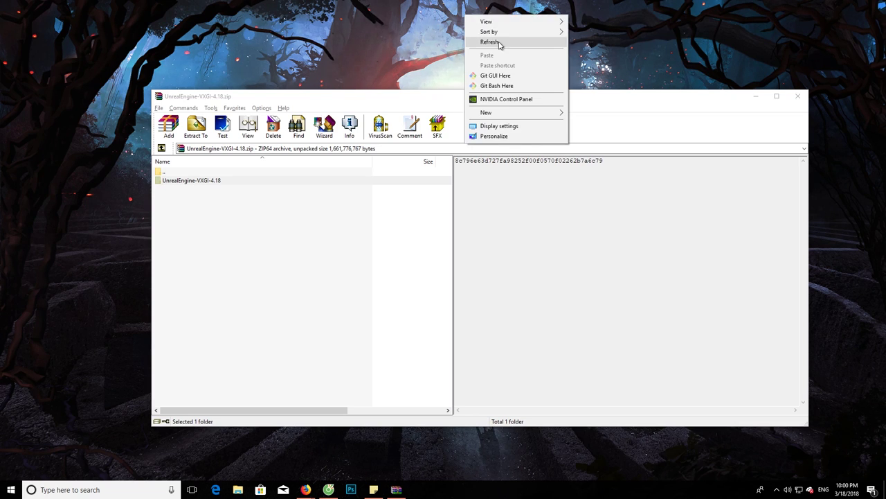
pyautogui.click(507, 43)
pyautogui.rightClick(506, 36)
pyautogui.click(540, 69)
pyautogui.rightClick(548, 41)
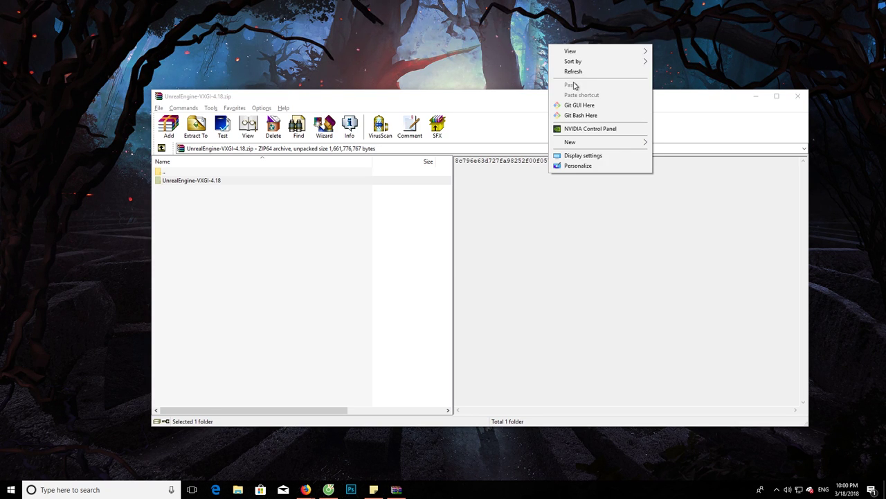
pyautogui.click(574, 74)
pyautogui.doubleClick(527, 97)
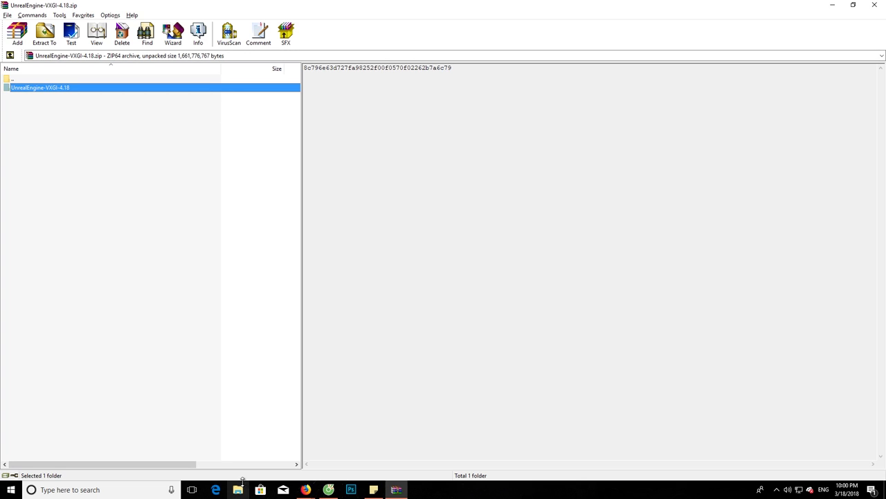
# Open G:\UnrealEngine-VXGI-4.18 in a maximized File Explorer window
pyautogui.click(238, 489)
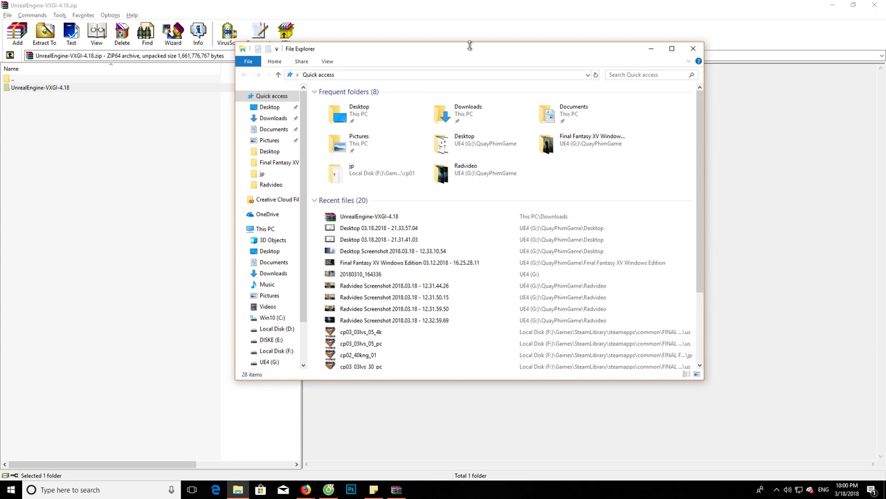
pyautogui.doubleClick(464, 54)
pyautogui.click(46, 186)
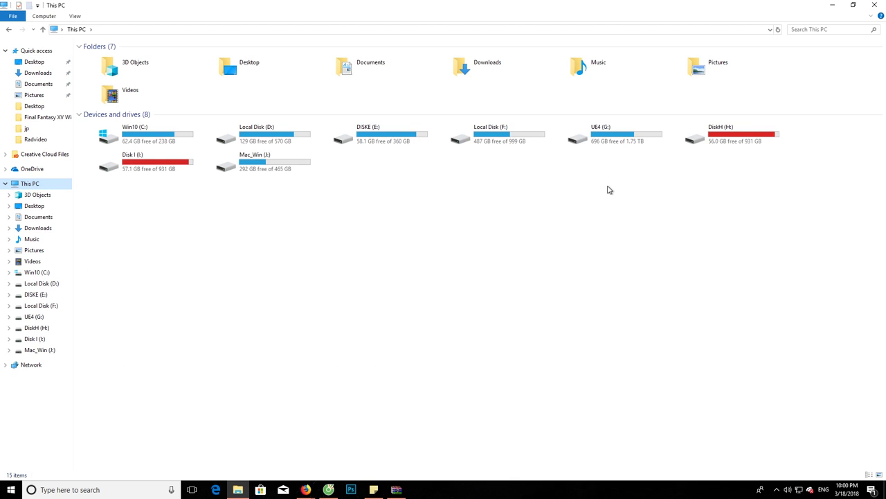
pyautogui.doubleClick(602, 137)
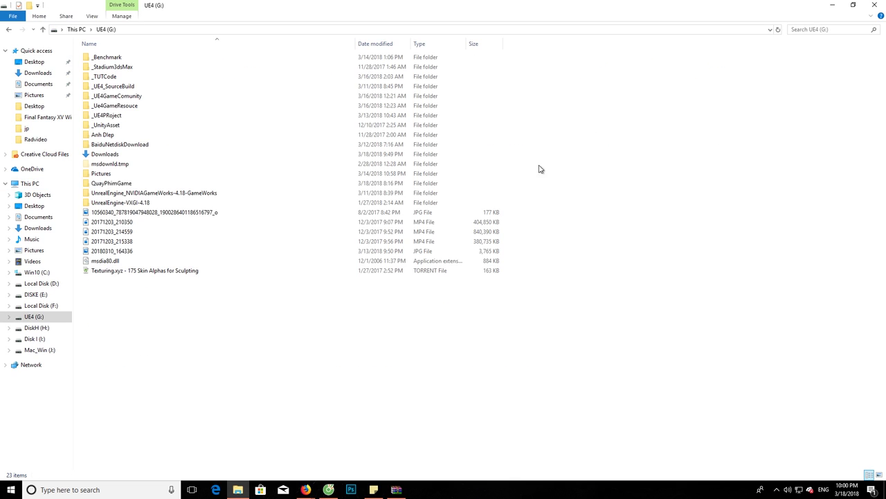
pyautogui.doubleClick(224, 203)
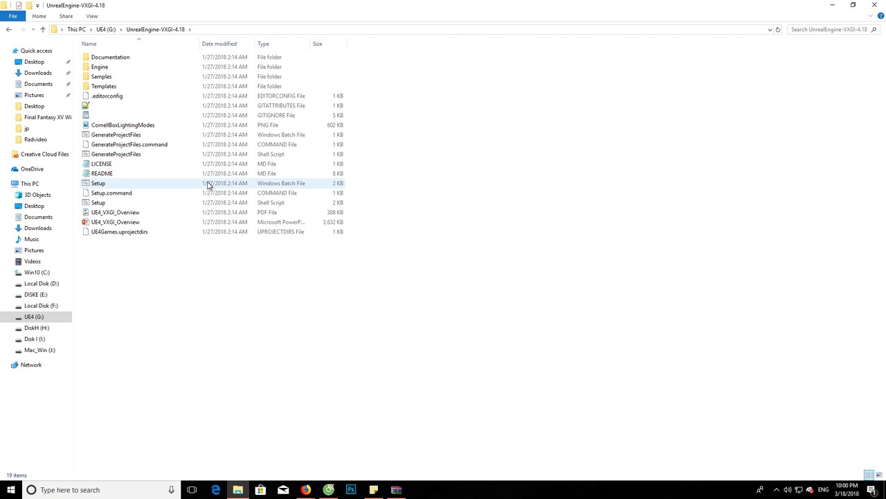
# Select Setup.bat rather than Setup.command, then bring up the folder's refresh menu
pyautogui.click(241, 192)
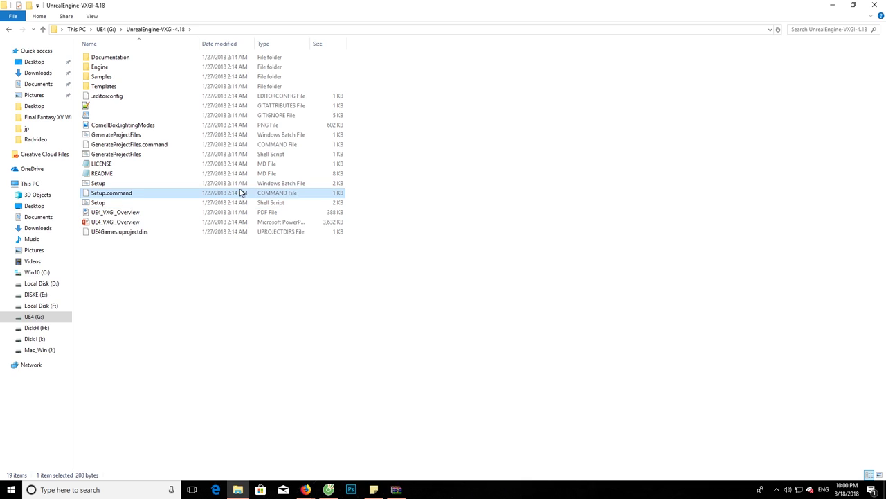
pyautogui.click(242, 184)
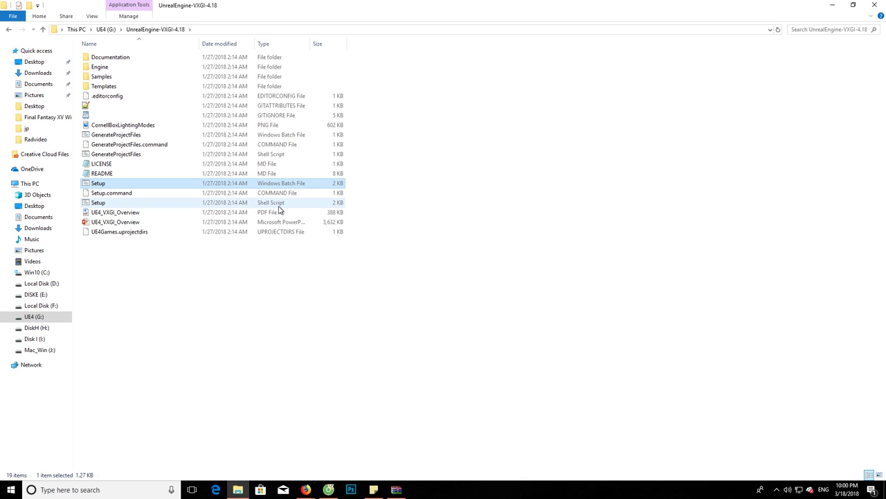
pyautogui.click(279, 194)
pyautogui.click(291, 202)
pyautogui.click(294, 192)
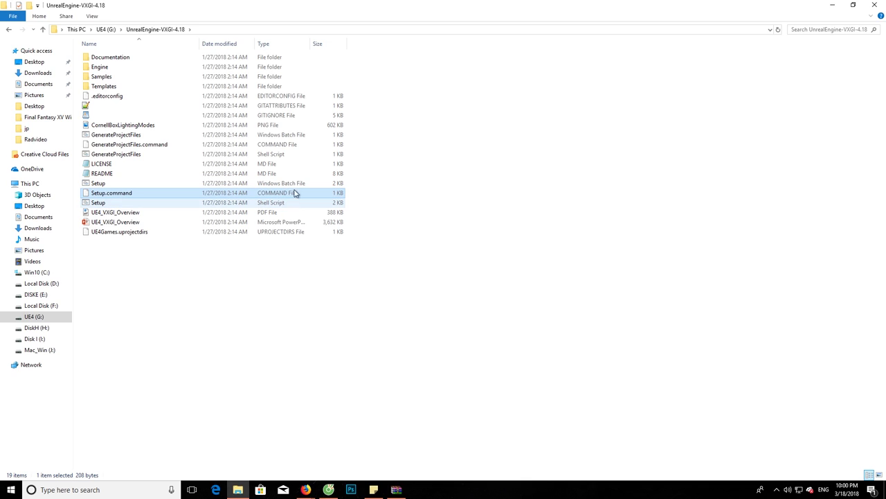
pyautogui.click(300, 185)
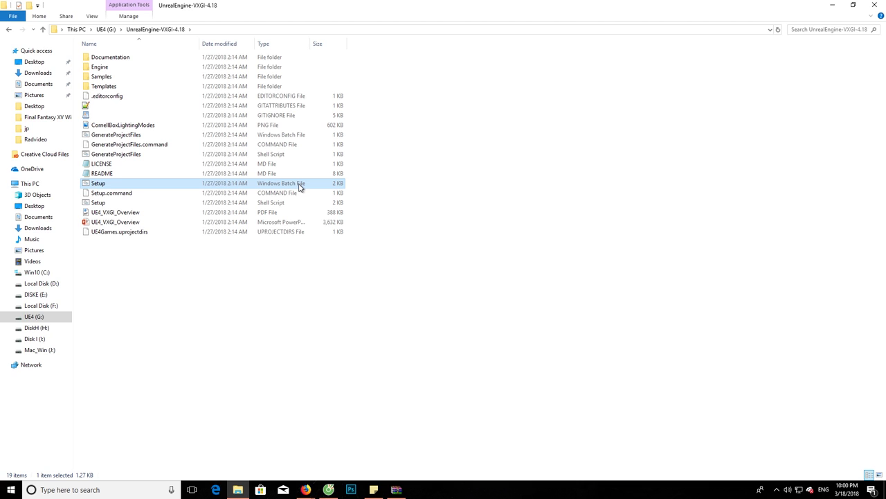
pyautogui.rightClick(408, 140)
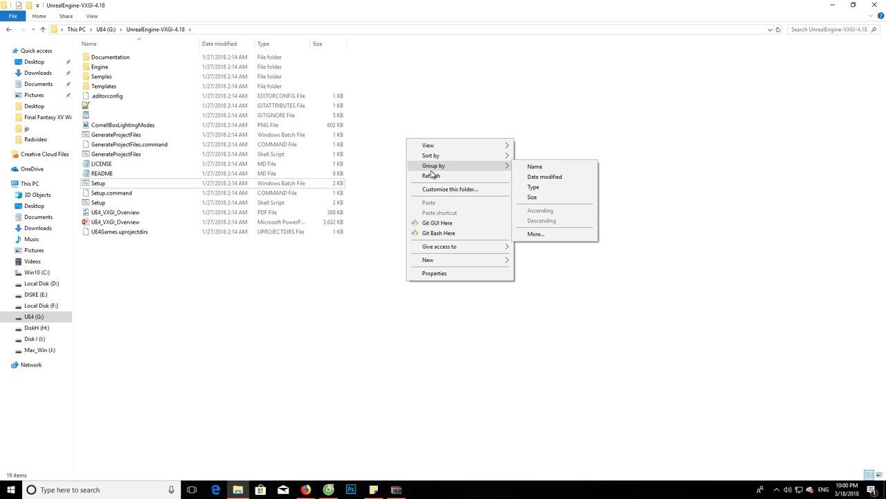
# Run Setup.bat to download all 31995 dependencies and approve the UE4 Prerequisites installer
pyautogui.click(432, 176)
pyautogui.doubleClick(216, 183)
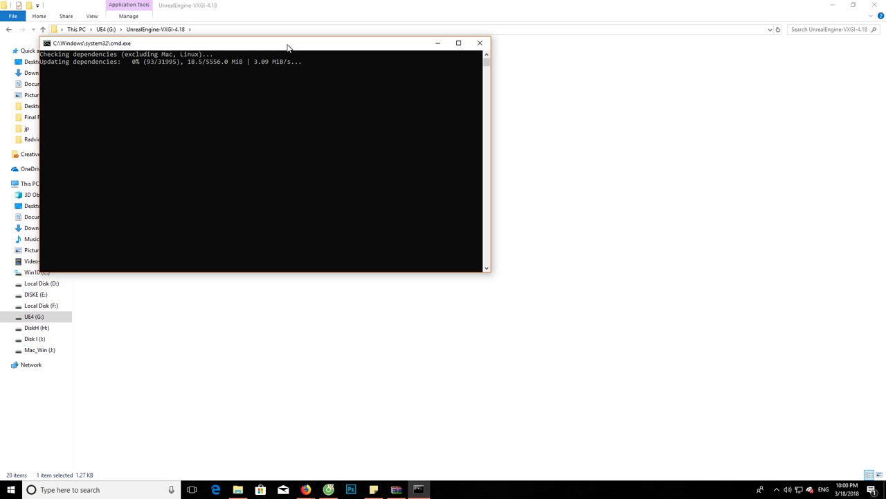
pyautogui.moveTo(288, 47); pyautogui.dragTo(368, 104)
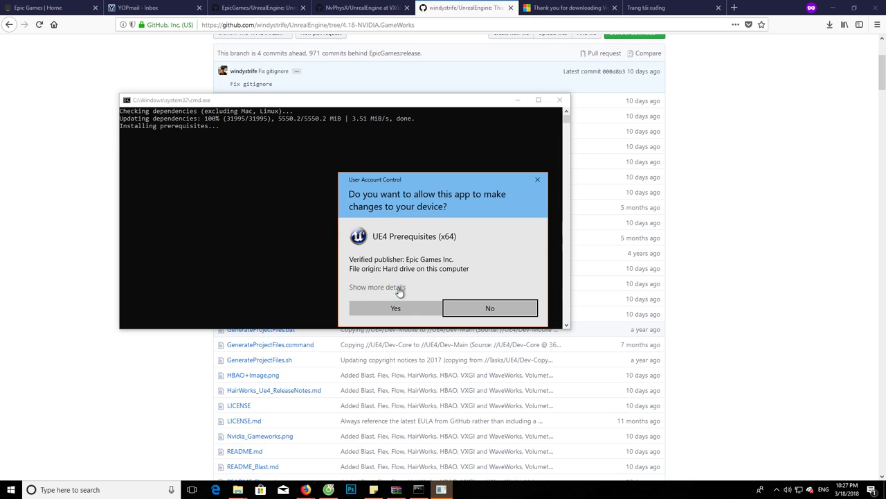
pyautogui.click(398, 306)
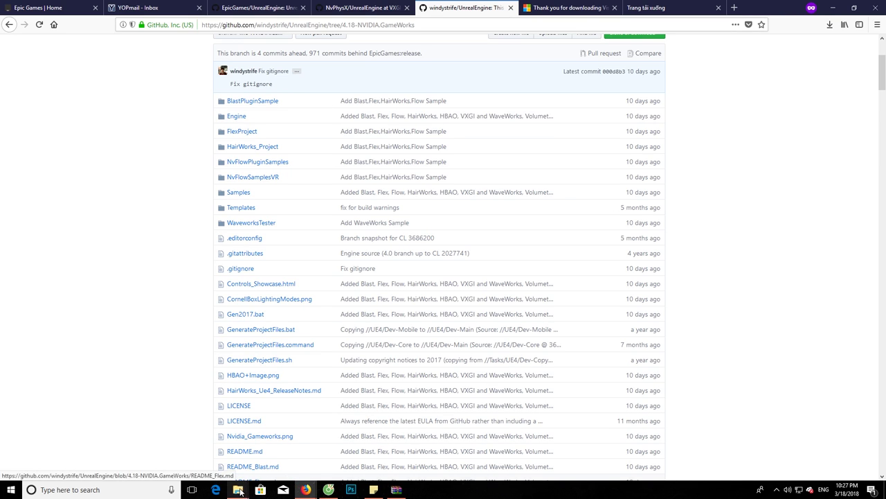
# Check the engine folder's new dependency files around GenerateProjectFiles.bat
pyautogui.moveTo(238, 490)
pyautogui.click(221, 454)
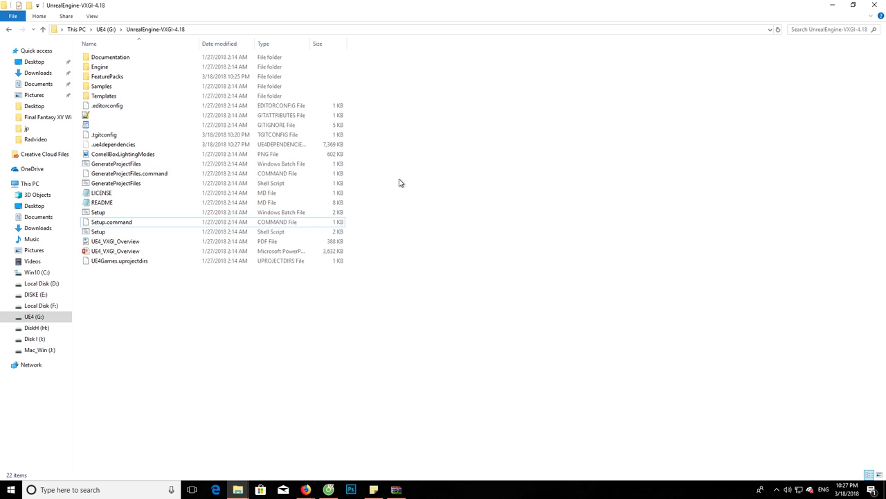
pyautogui.click(267, 166)
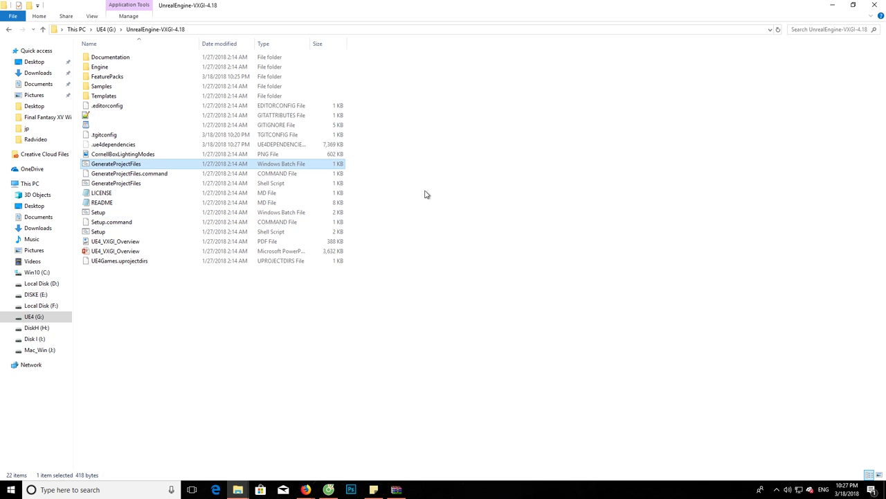
pyautogui.click(363, 175)
pyautogui.click(338, 166)
pyautogui.click(431, 182)
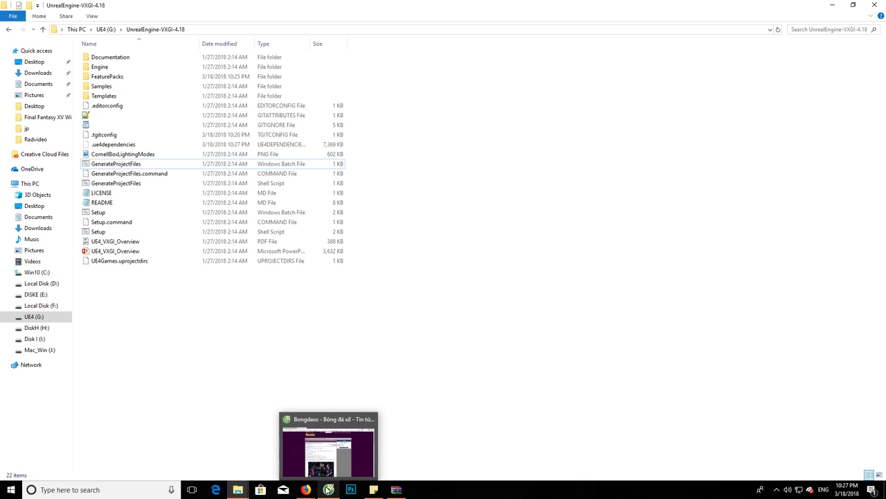
# Open the fork's Gen2017.bat file page on GitHub in Firefox
pyautogui.moveTo(306, 490)
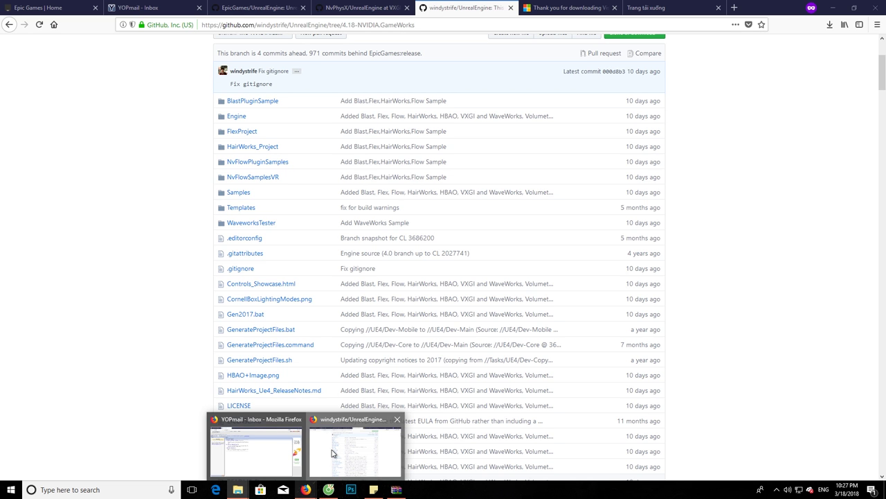
pyautogui.click(333, 451)
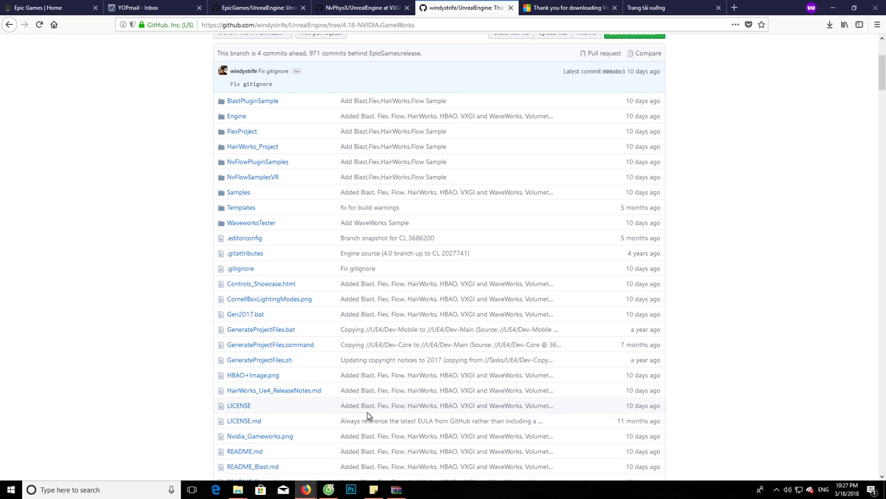
pyautogui.click(246, 315)
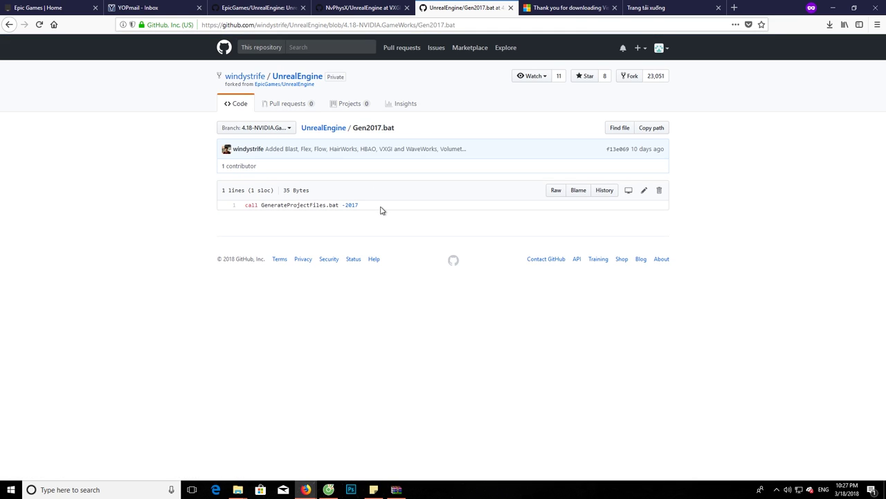
# Copy 'call GenerateProjectFiles.bat -2017' from GitHub into a new saved text document
pyautogui.moveTo(379, 206); pyautogui.dragTo(244, 206)
pyautogui.hotkey('ctrl', 'c')
pyautogui.moveTo(237, 480)
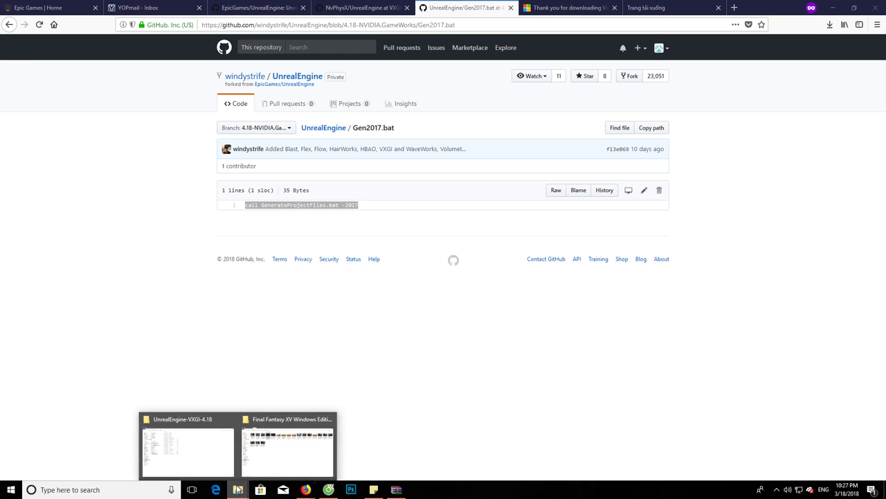
pyautogui.click(194, 451)
pyautogui.rightClick(219, 341)
pyautogui.click(139, 157)
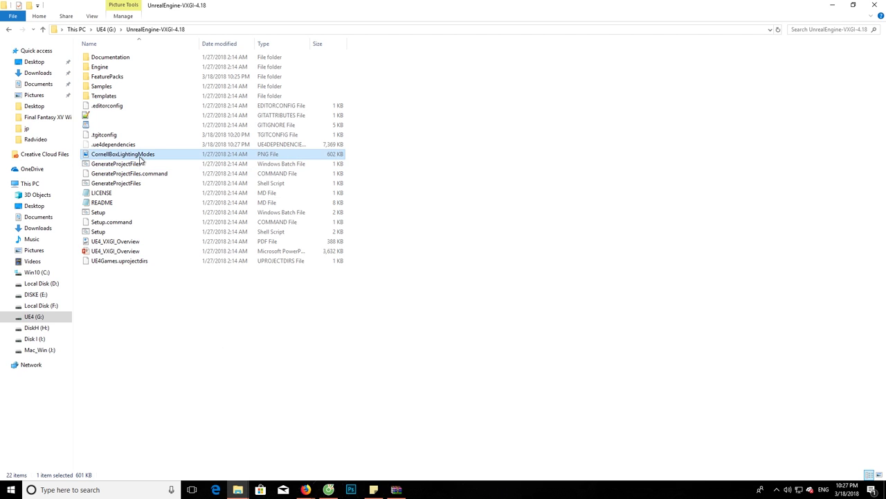
pyautogui.rightClick(205, 339)
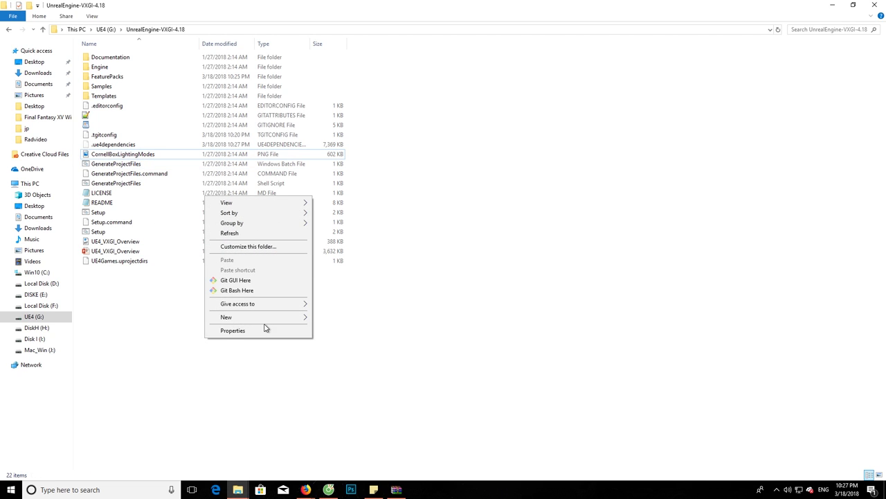
pyautogui.moveTo(266, 319)
pyautogui.click(365, 404)
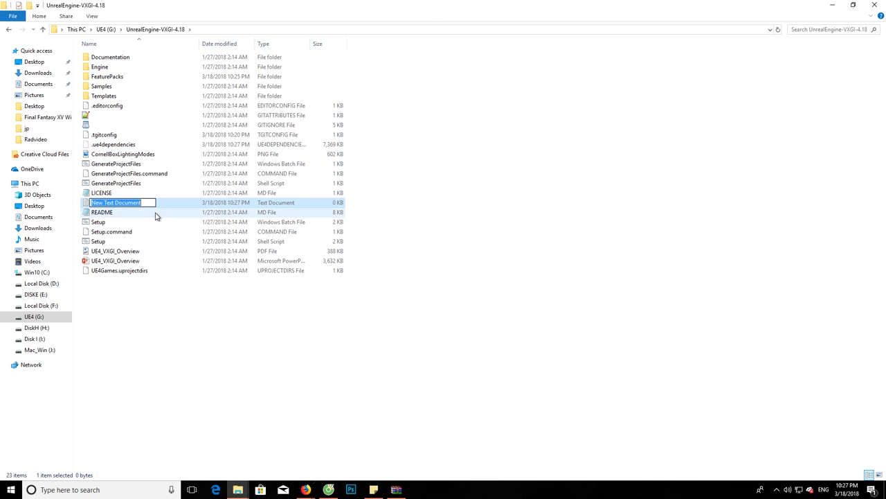
pyautogui.press('Return')
pyautogui.doubleClick(170, 202)
pyautogui.hotkey('ctrl', 'v')
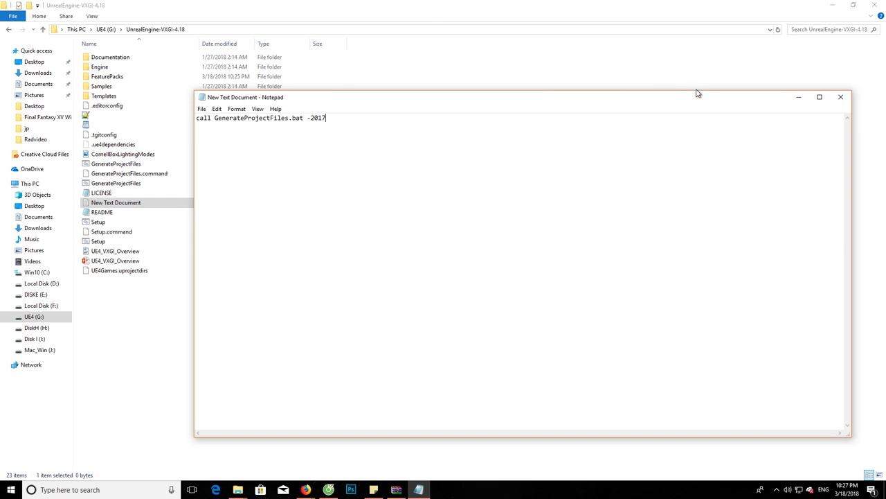
pyautogui.click(841, 97)
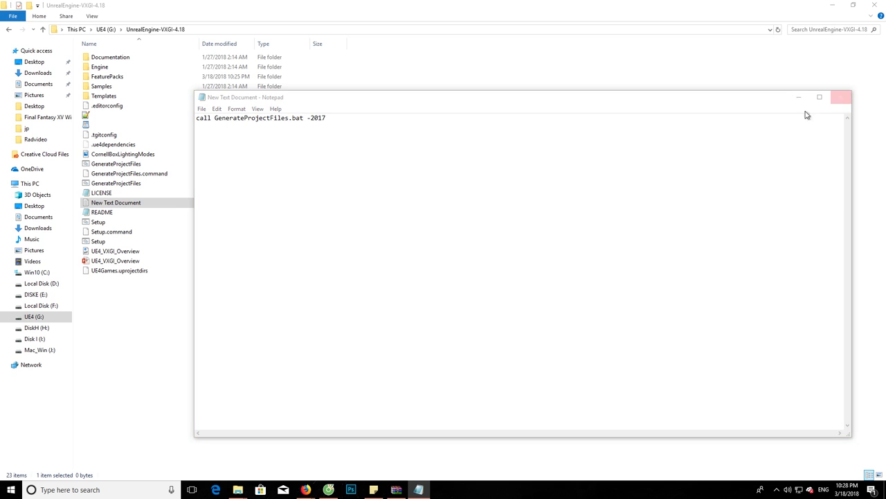
pyautogui.click(418, 254)
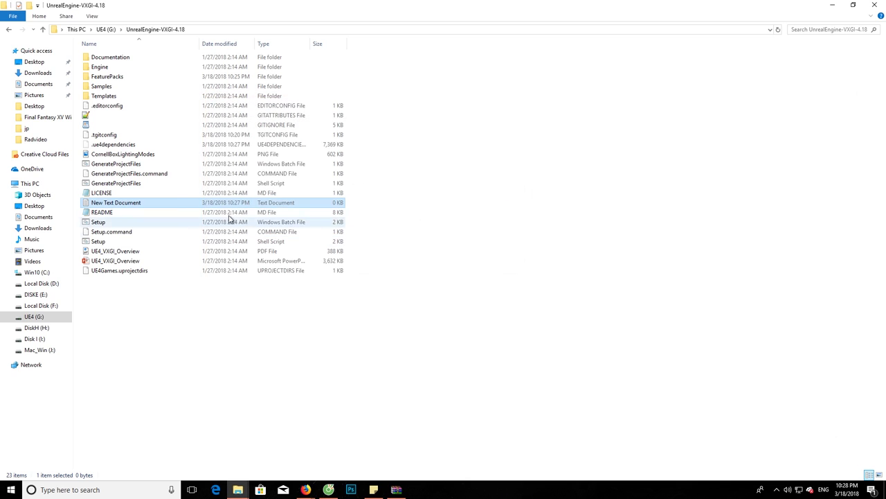
# Duplicate GenerateProjectFiles.bat and rename the copy to Gen2017
pyautogui.click(198, 166)
pyautogui.hotkey('ctrl', 'c')
pyautogui.hotkey('ctrl', 'v')
pyautogui.press('F2')
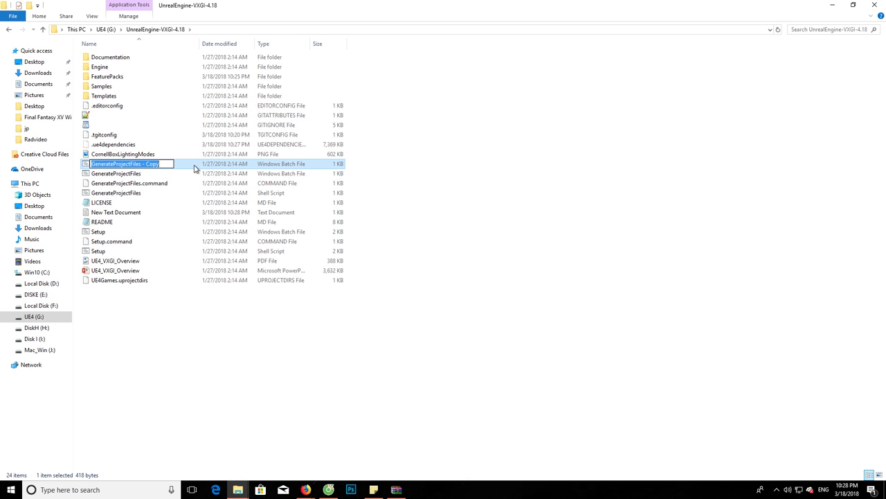
pyautogui.press('End')
pyautogui.press('BackSpace')
pyautogui.press('BackSpace')
pyautogui.press('BackSpace')
pyautogui.press('BackSpace')
pyautogui.press('BackSpace')
pyautogui.press('BackSpace')
pyautogui.press('BackSpace')
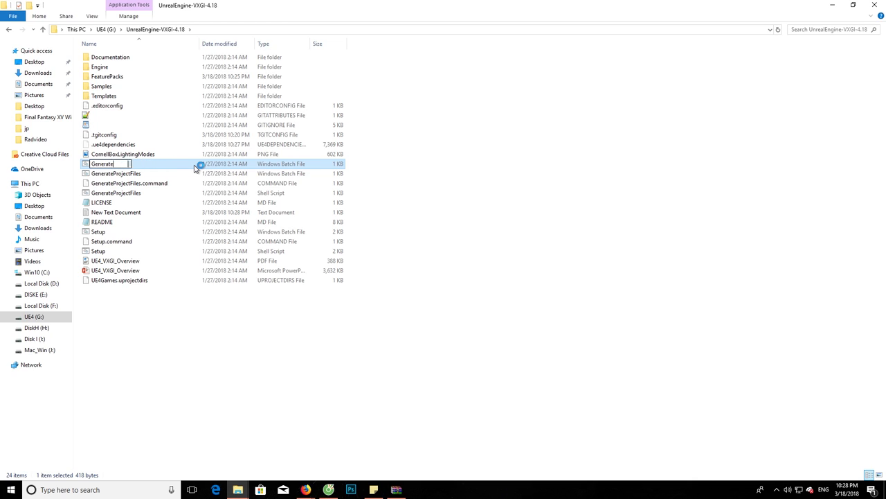
pyautogui.press('BackSpace')
pyautogui.press('BackSpace')
pyautogui.press('BackSpace')
pyautogui.write('@01')
pyautogui.press('BackSpace')
pyautogui.write('2017')
pyautogui.press('Return')
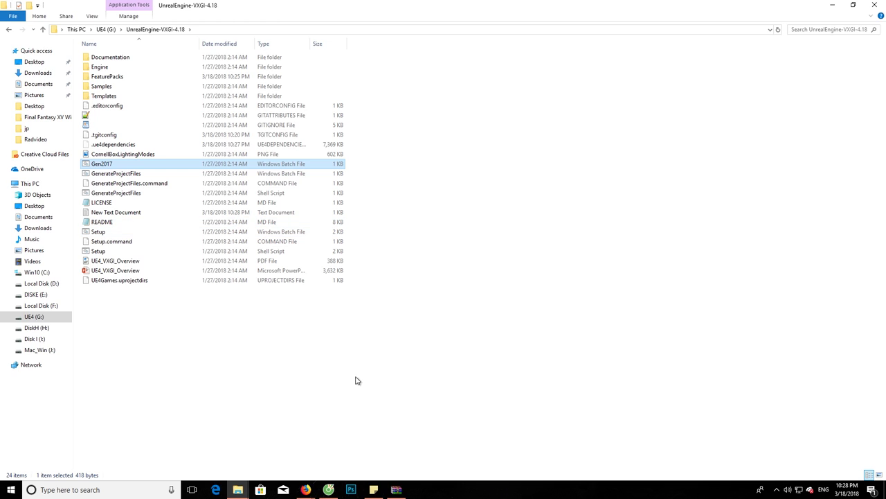
# Close WinRAR and copy the command line from the text document
pyautogui.click(396, 489)
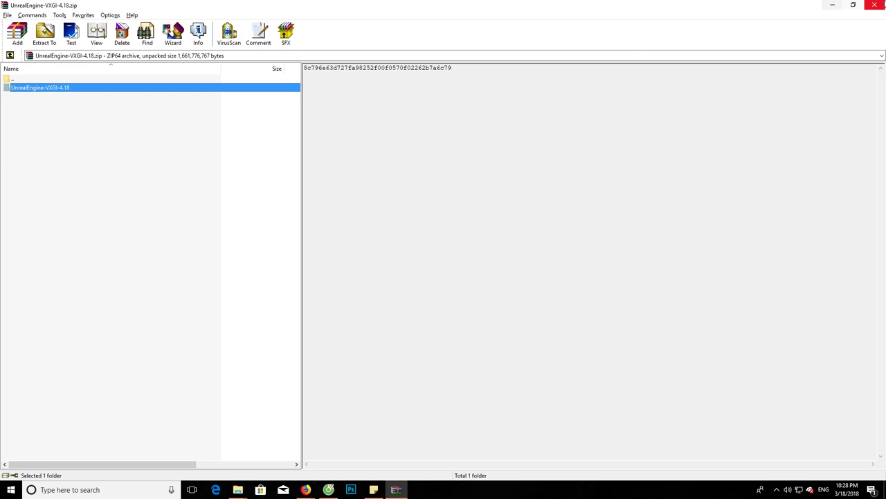
pyautogui.click(875, 5)
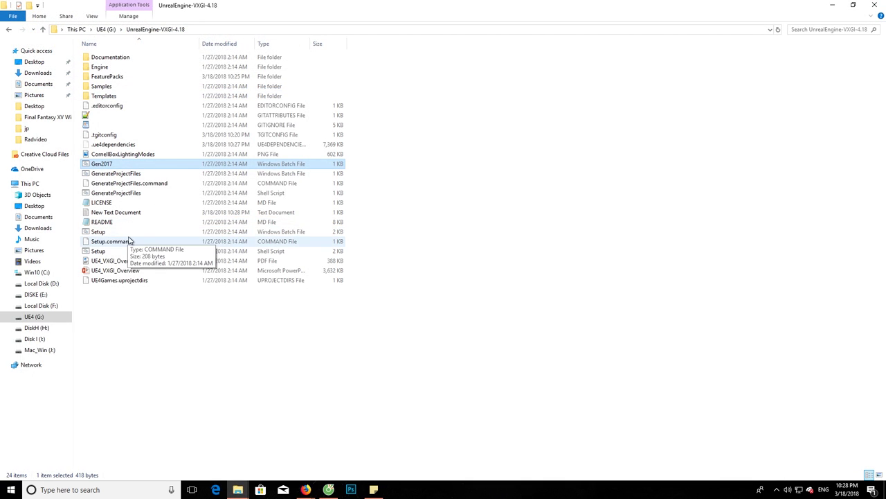
pyautogui.doubleClick(142, 215)
pyautogui.hotkey('ctrl', 'a')
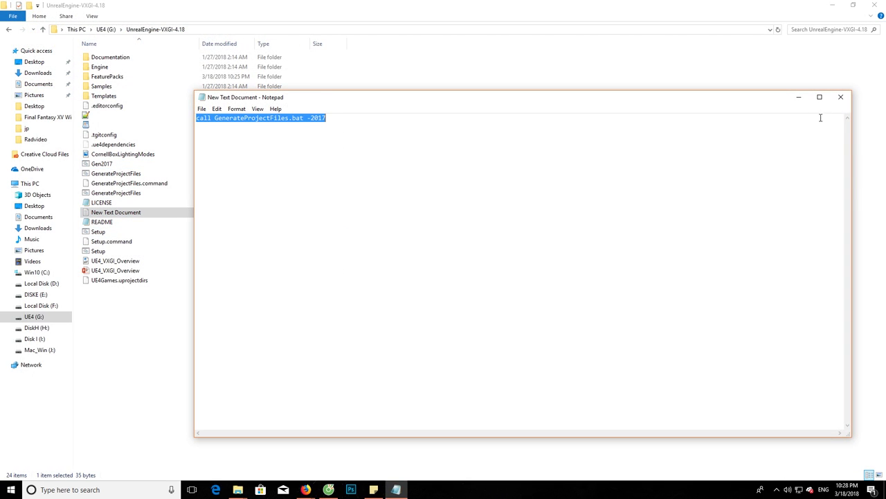
pyautogui.click(849, 100)
# Replace Gen2017.bat's contents with 'call GenerateProjectFiles.bat -2017' and save it
pyautogui.rightClick(190, 165)
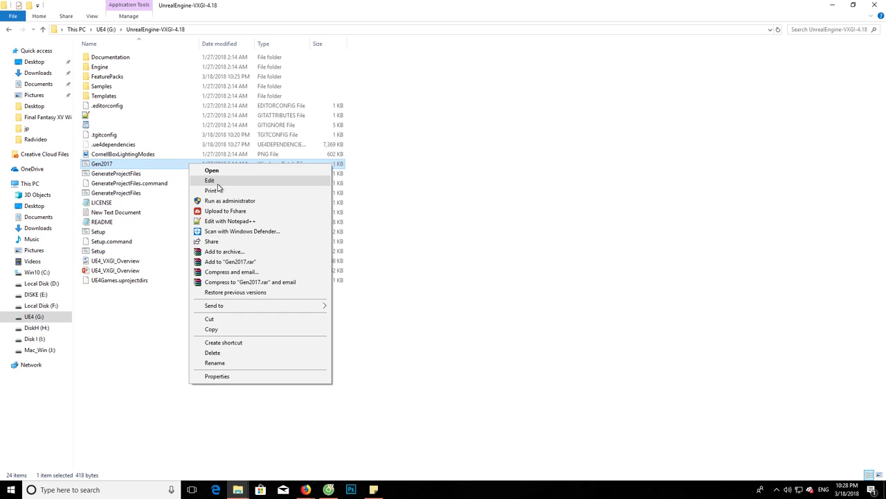
pyautogui.click(204, 180)
pyautogui.hotkey('ctrl', 'a')
pyautogui.hotkey('ctrl', 'v')
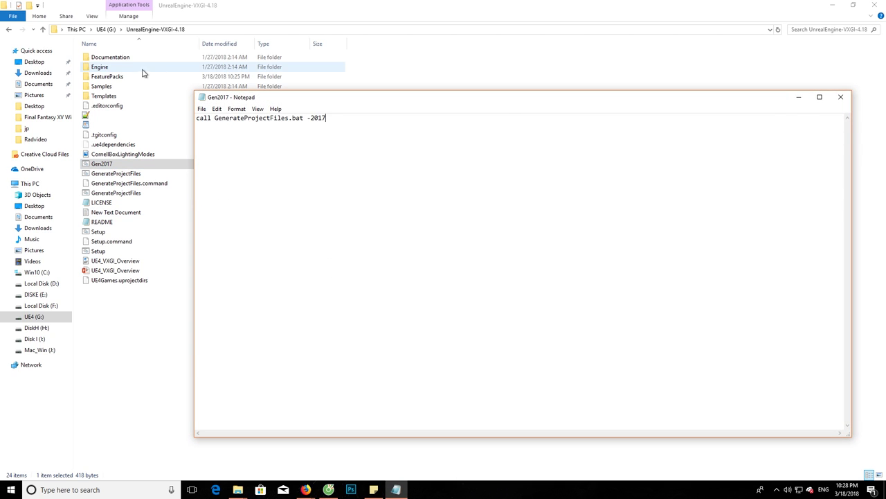
pyautogui.click(841, 97)
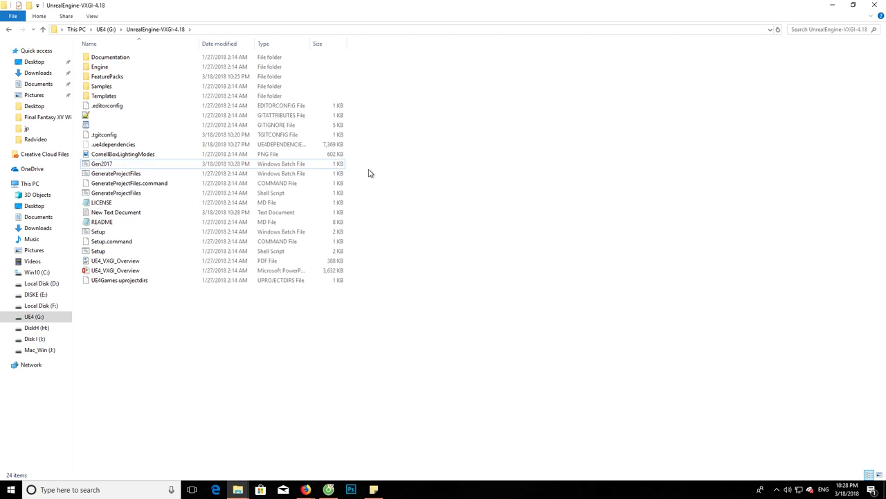
pyautogui.click(207, 175)
pyautogui.rightClick(542, 179)
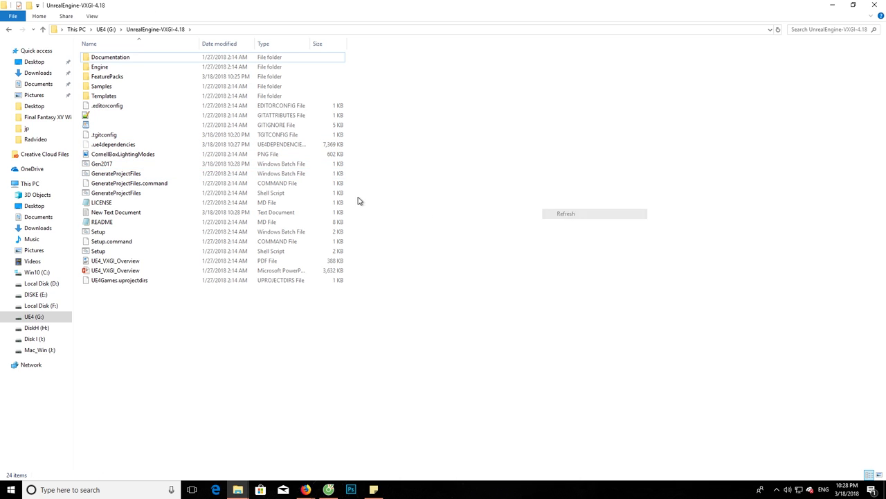
pyautogui.doubleClick(241, 173)
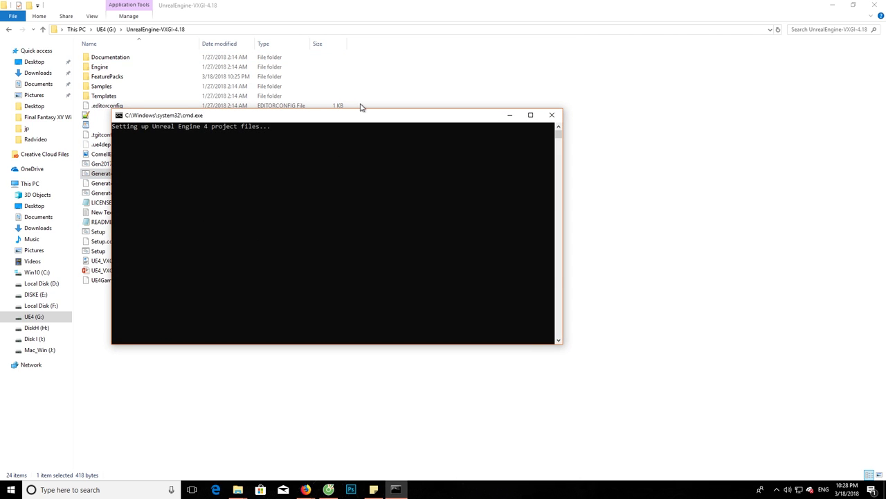
pyautogui.moveTo(364, 114); pyautogui.dragTo(551, 34)
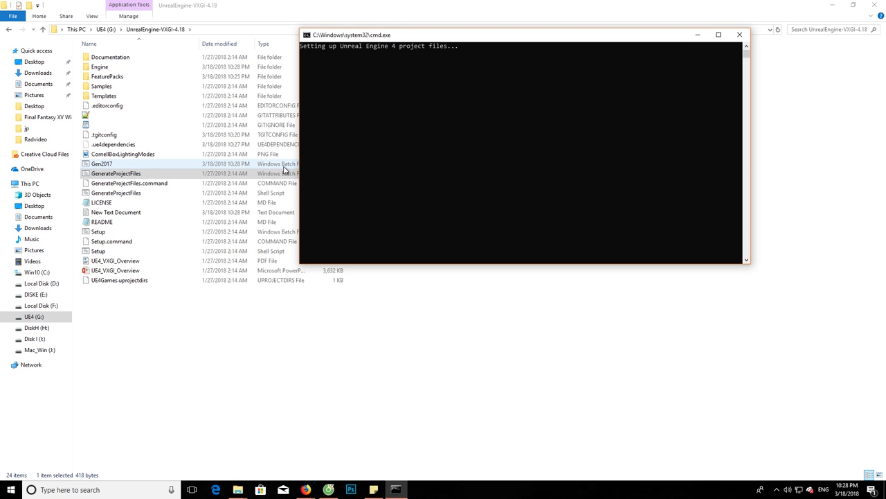
pyautogui.doubleClick(104, 87)
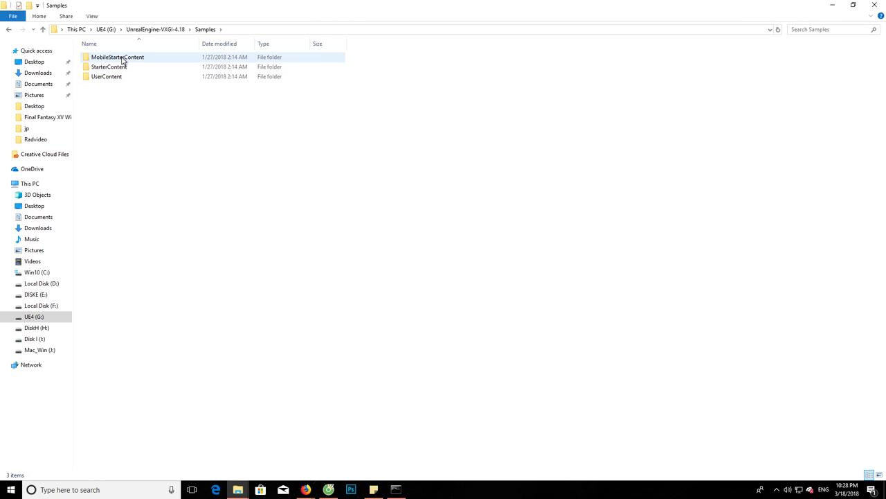
pyautogui.doubleClick(122, 76)
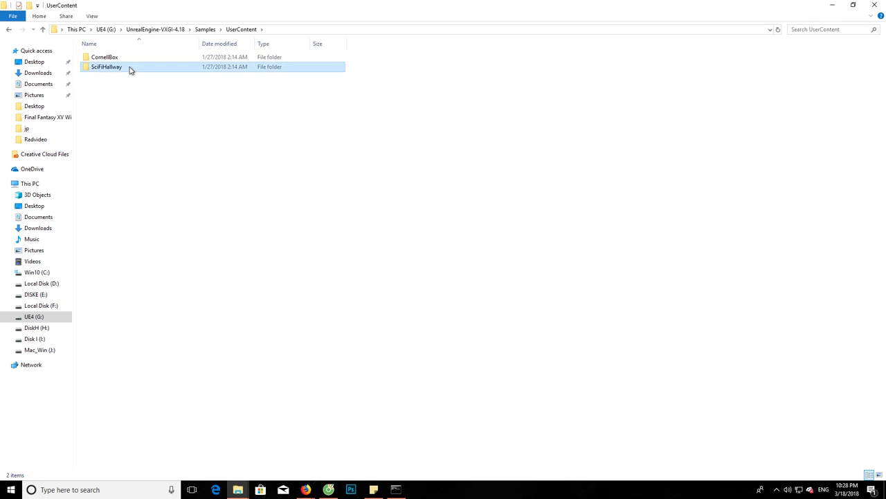
pyautogui.doubleClick(130, 70)
pyautogui.rightClick(214, 122)
pyautogui.click(242, 157)
pyautogui.click(243, 70)
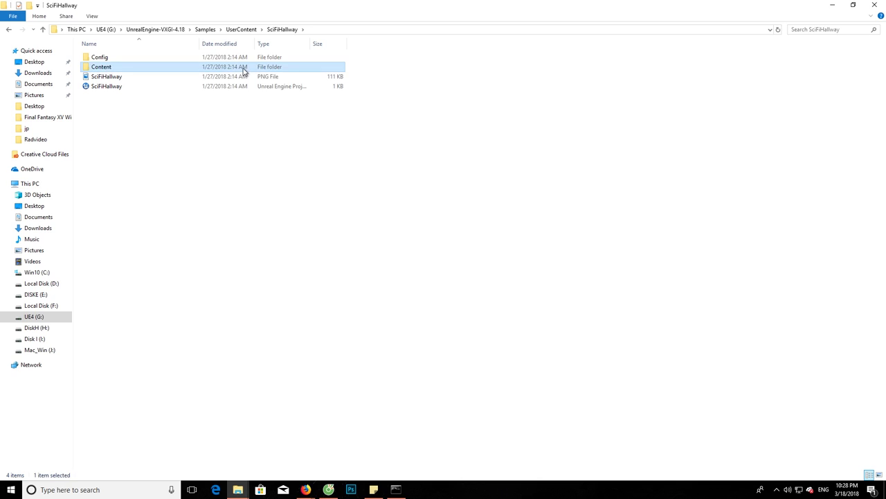
pyautogui.doubleClick(243, 77)
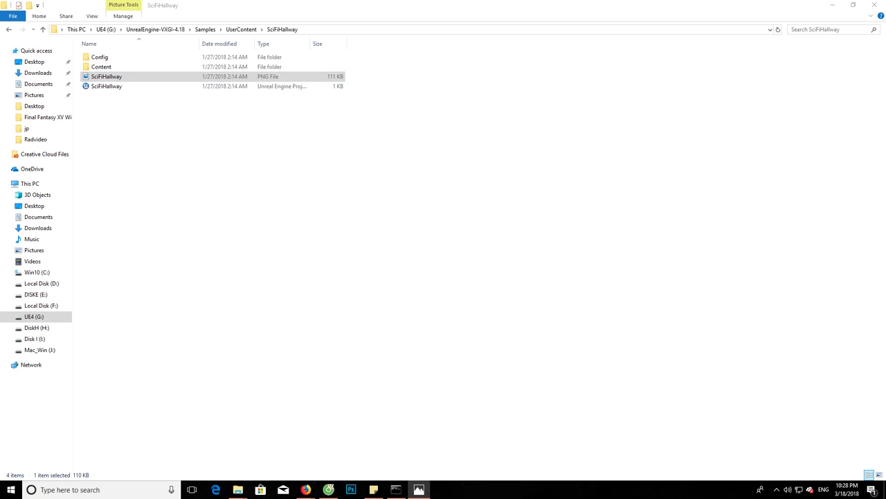
pyautogui.click(501, 135)
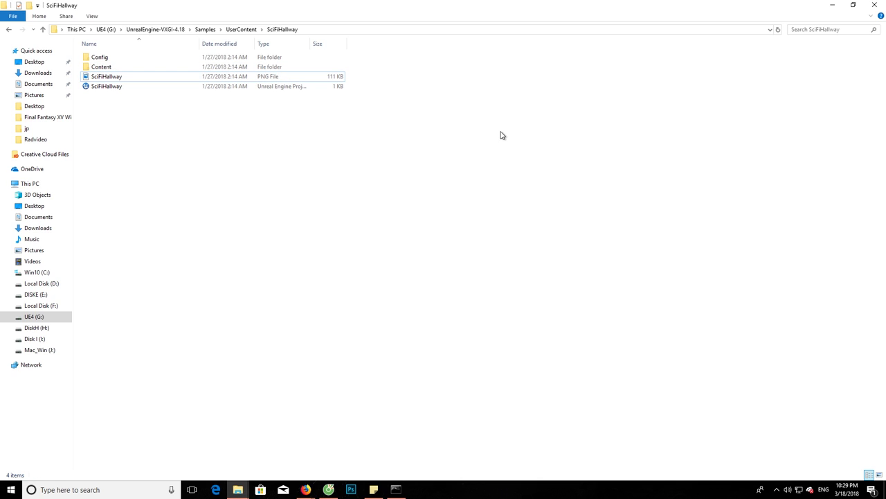
pyautogui.click(400, 489)
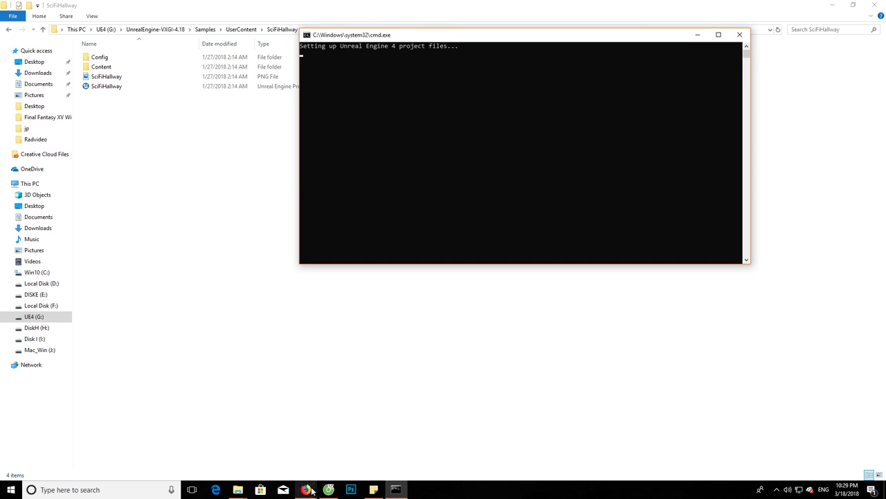
pyautogui.moveTo(305, 489)
pyautogui.click(351, 453)
pyautogui.click(397, 489)
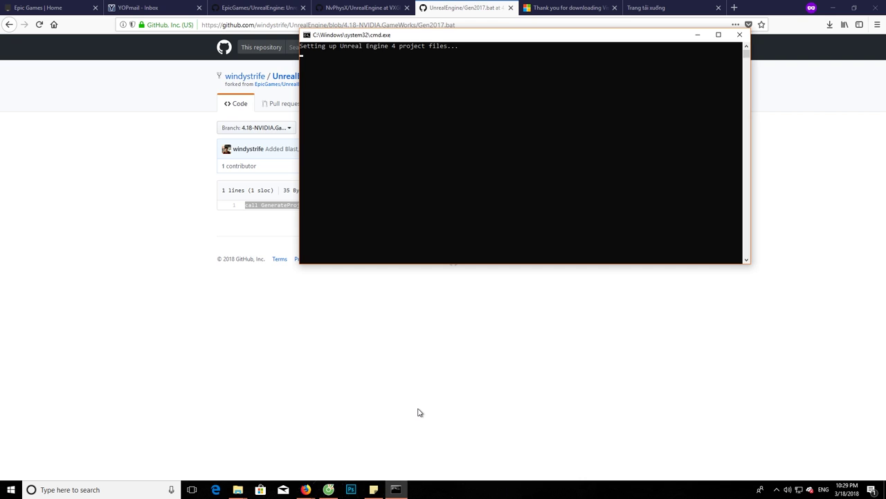
pyautogui.moveTo(238, 490)
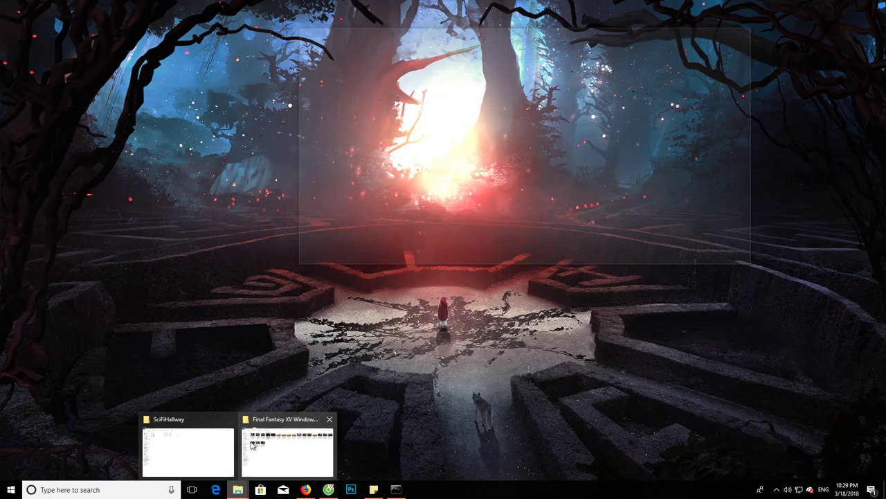
pyautogui.click(198, 445)
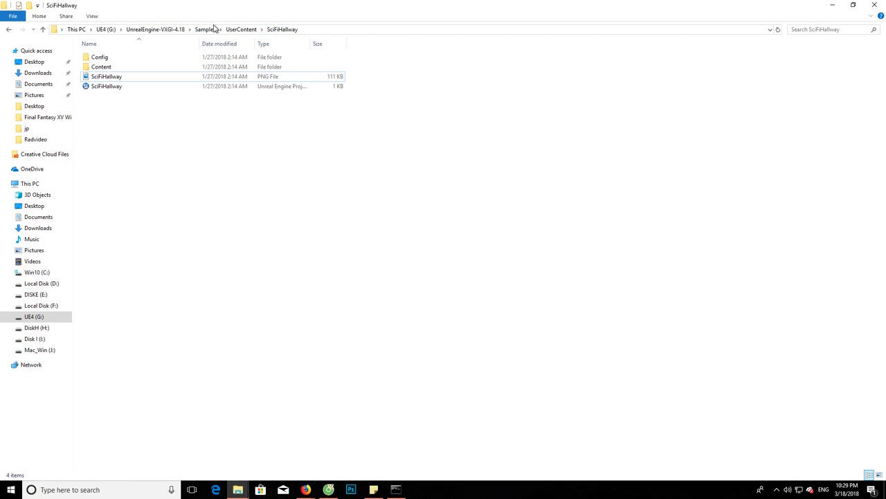
pyautogui.click(179, 30)
pyautogui.click(395, 489)
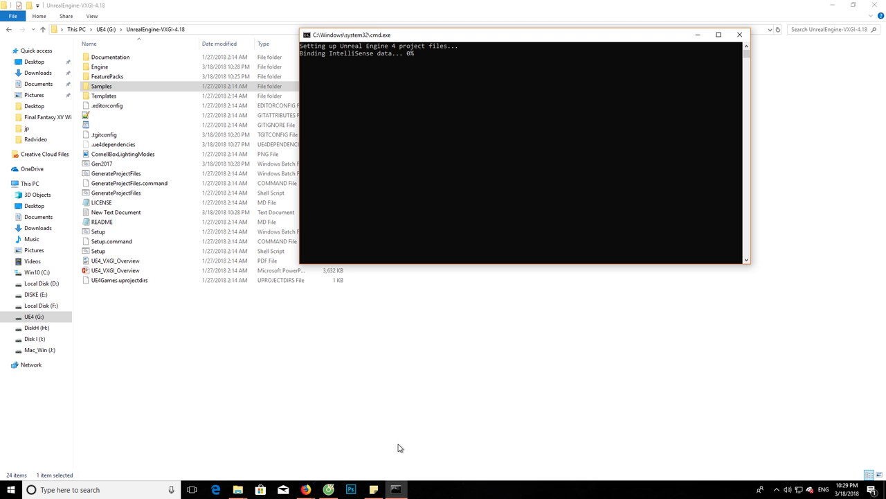
# Select the generated UE4.sln and refresh the engine folder listing
pyautogui.click(152, 270)
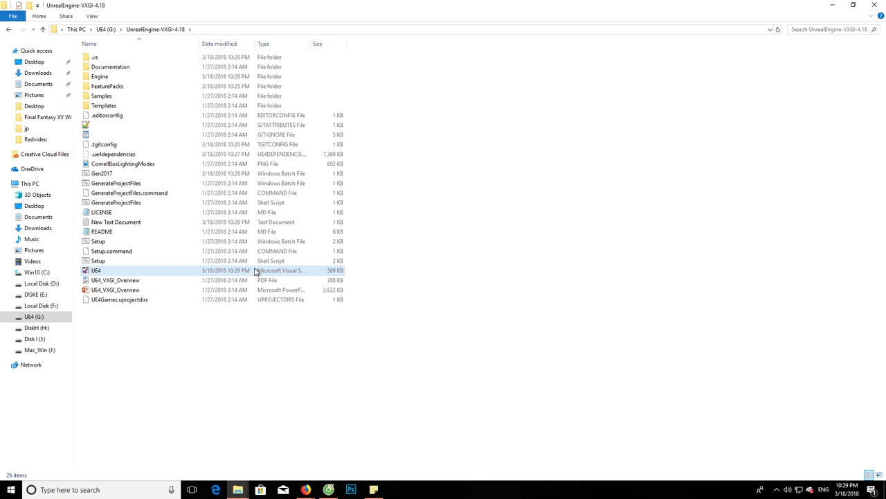
pyautogui.rightClick(635, 305)
pyautogui.click(654, 341)
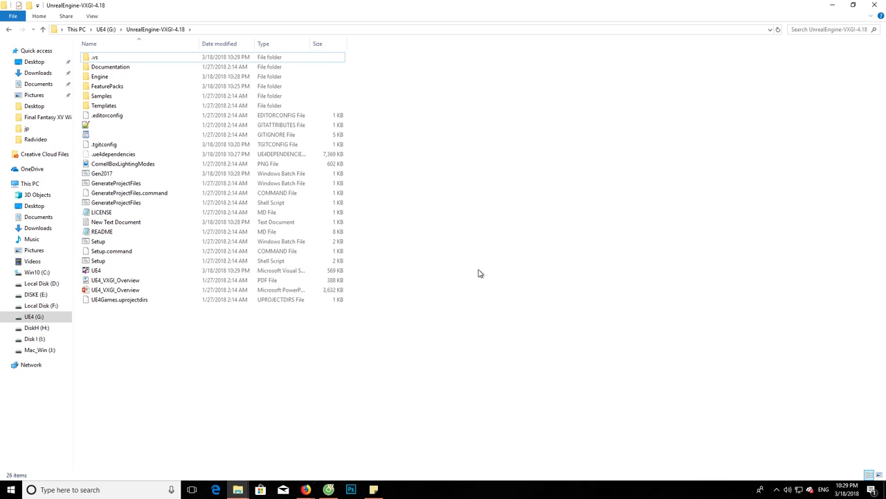
pyautogui.rightClick(481, 271)
pyautogui.click(506, 304)
pyautogui.rightClick(504, 280)
pyautogui.click(525, 313)
# Search 'visua' in Start and run Visual Studio 2015 as administrator
pyautogui.press('super')
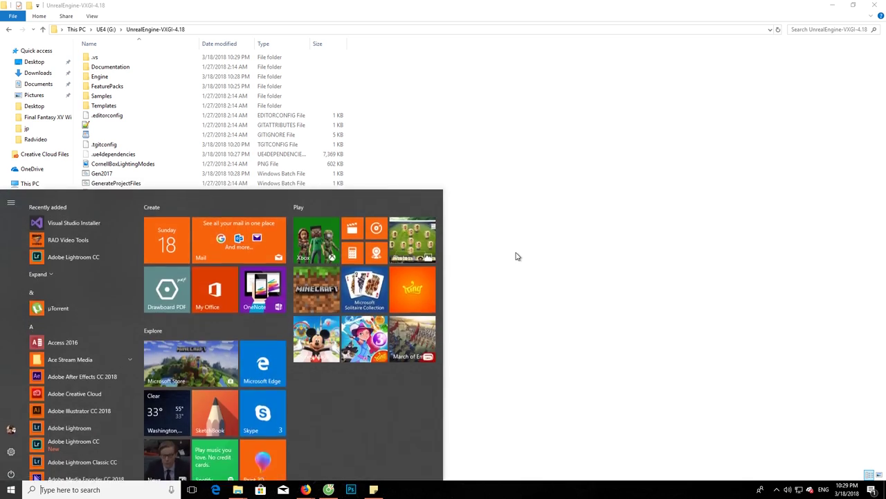
pyautogui.write('visua')
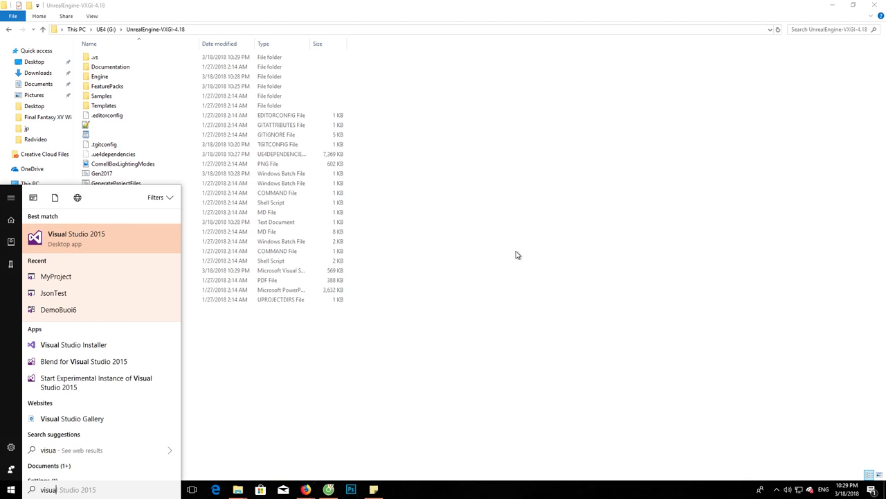
pyautogui.rightClick(154, 246)
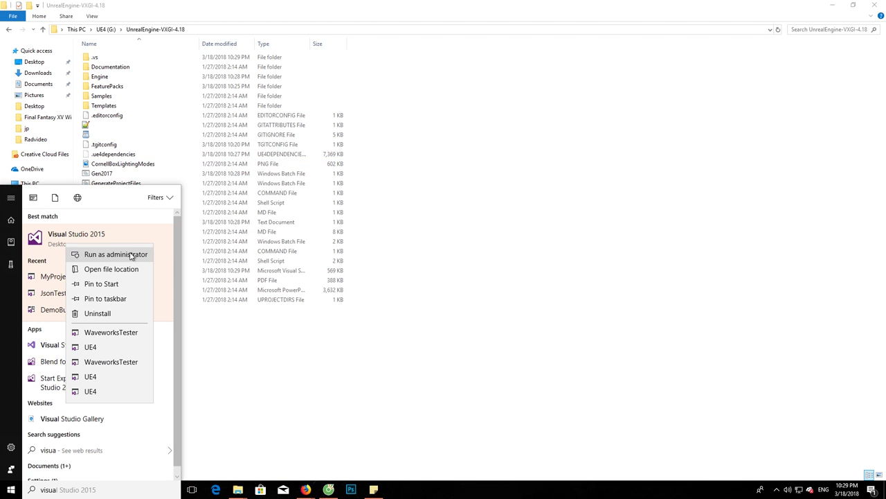
pyautogui.click(131, 255)
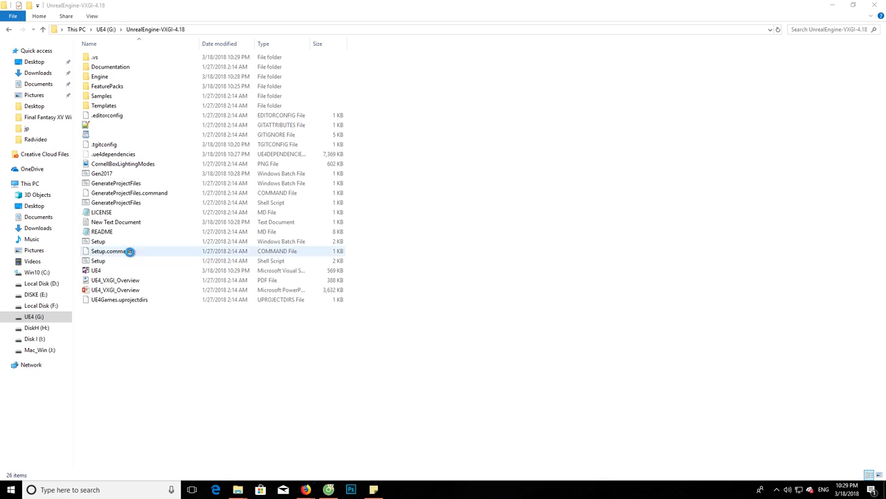
pyautogui.click(419, 305)
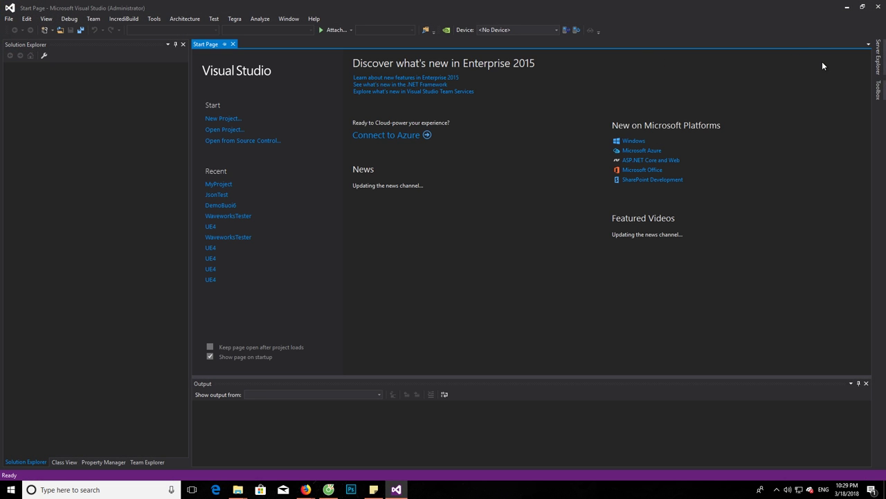
# Sign in to Visual Studio 2015 with the Microsoft account e-mail and password
pyautogui.click(854, 19)
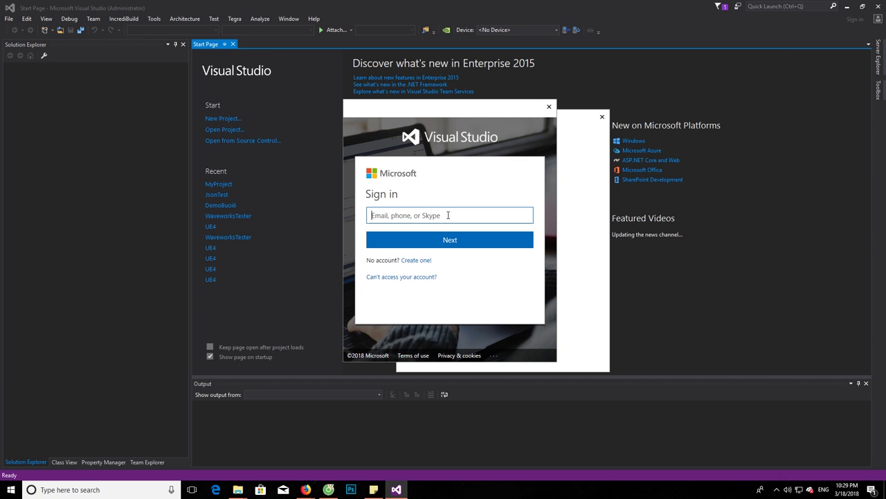
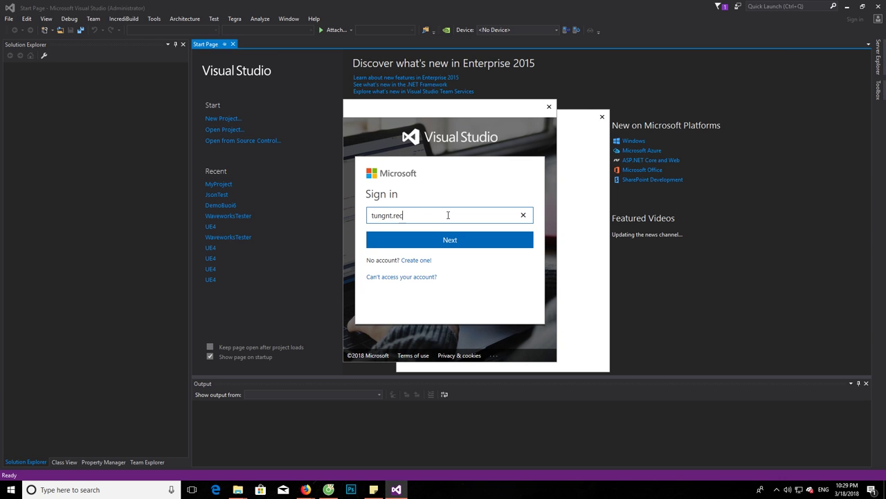
pyautogui.press('Return')
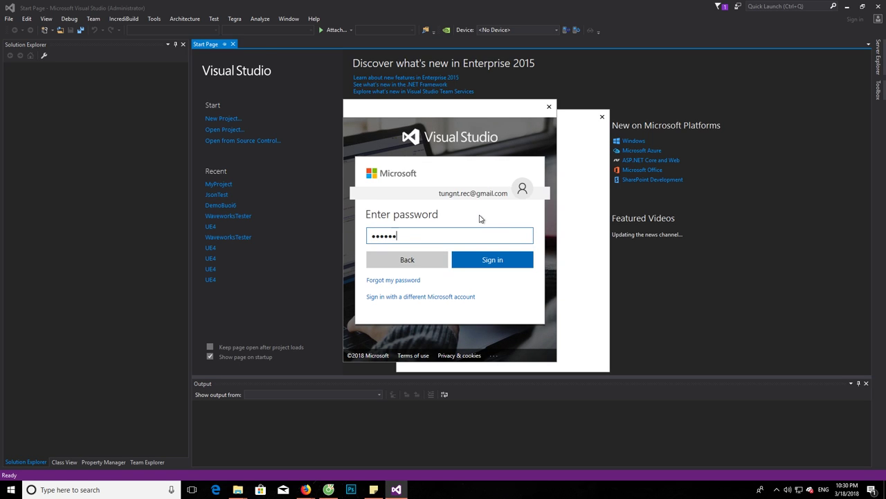
pyautogui.write('1')
pyautogui.click(488, 265)
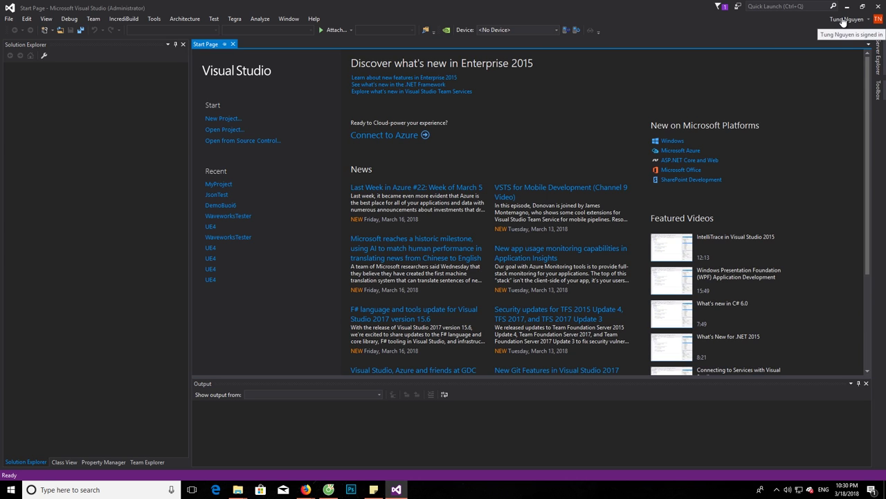
# Open UE4.sln from G:\UnrealEngine-VXGI-4.18 in Visual Studio 2015
pyautogui.click(10, 19)
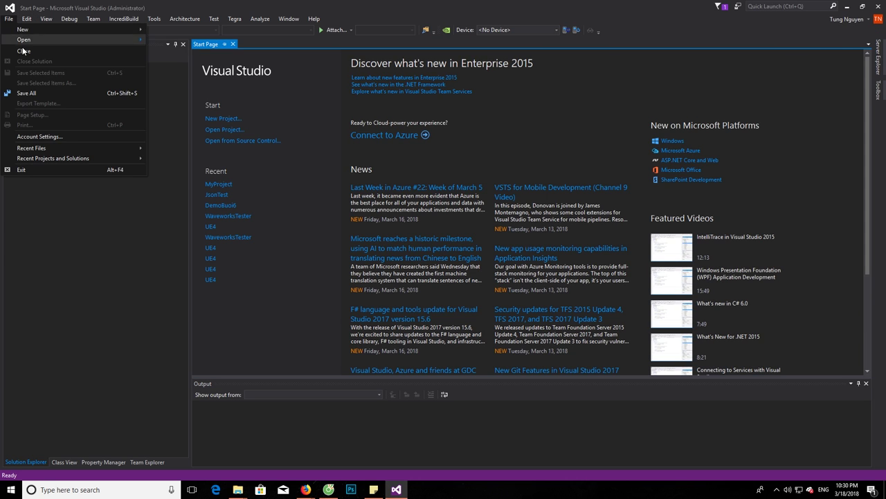
pyautogui.moveTo(42, 40)
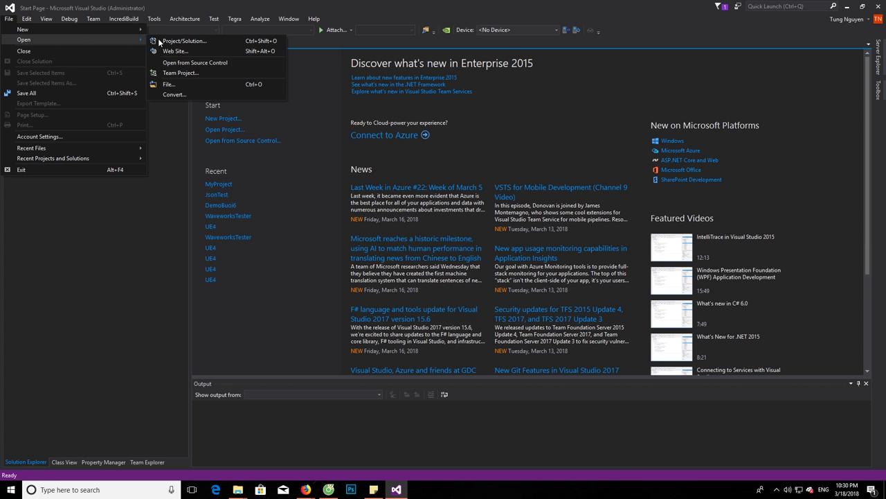
pyautogui.click(139, 274)
pyautogui.click(9, 18)
pyautogui.moveTo(32, 40)
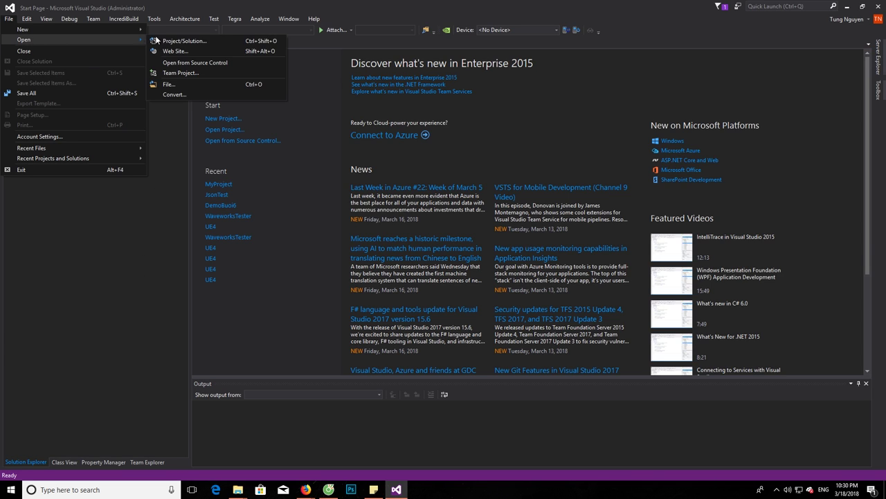
pyautogui.click(159, 39)
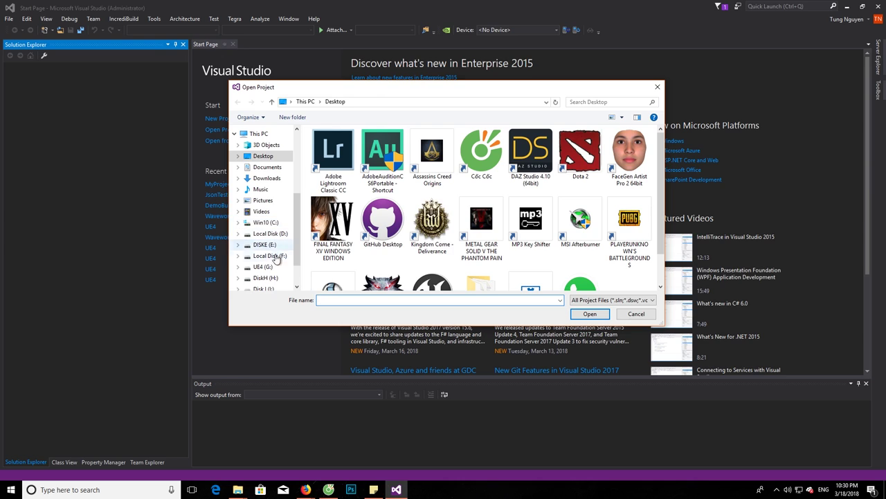
pyautogui.click(263, 266)
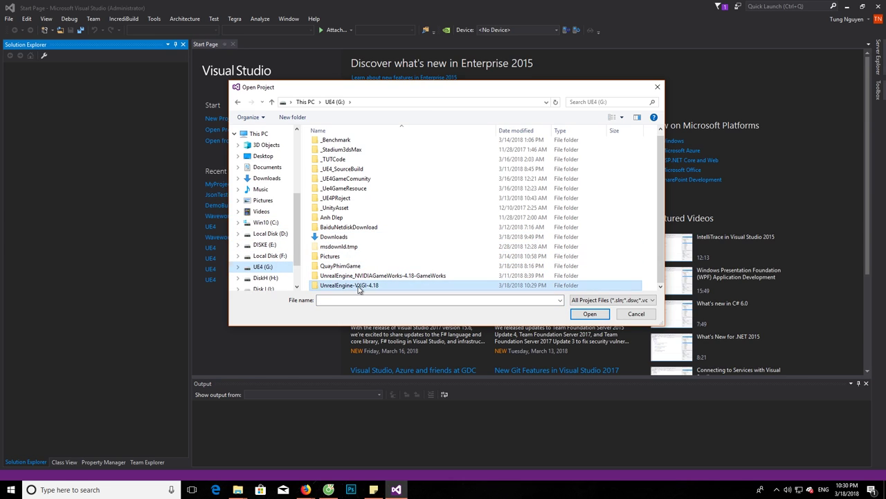
pyautogui.doubleClick(360, 289)
pyautogui.doubleClick(344, 204)
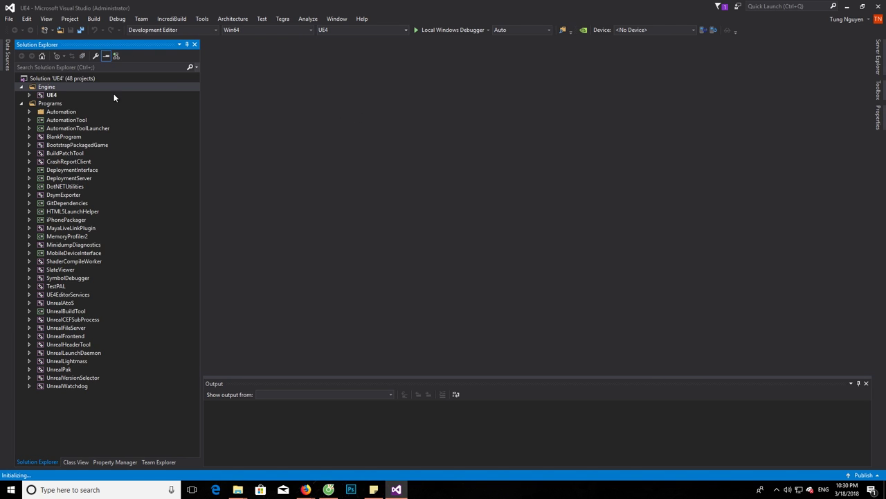
pyautogui.click(21, 103)
pyautogui.click(21, 104)
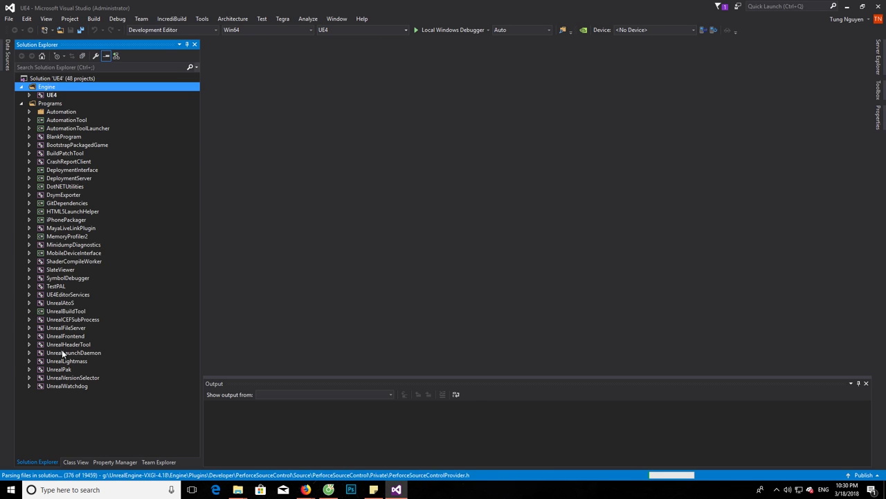
pyautogui.click(48, 361)
pyautogui.doubleClick(47, 361)
pyautogui.doubleClick(47, 360)
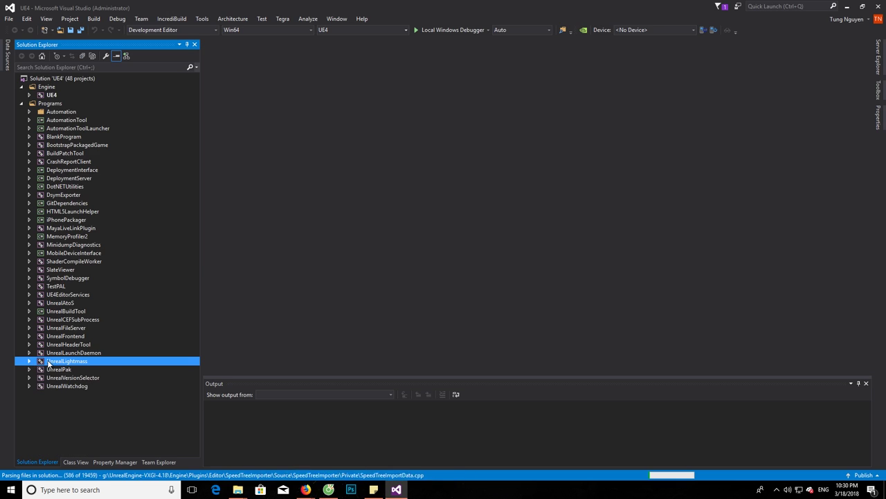
pyautogui.click(29, 361)
pyautogui.click(30, 361)
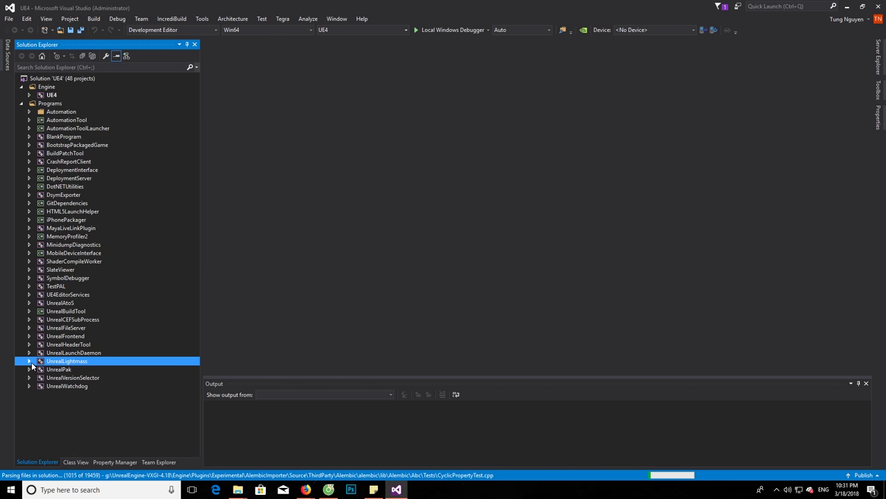
pyautogui.click(30, 362)
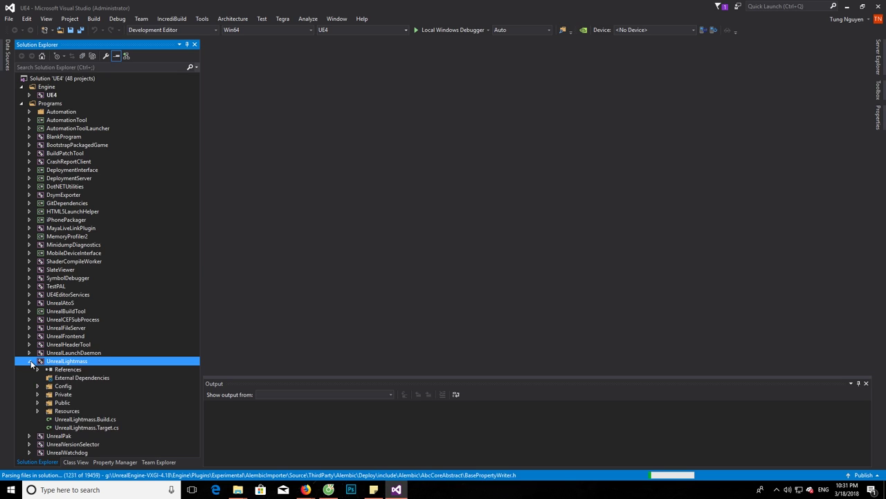
pyautogui.click(30, 362)
pyautogui.rightClick(50, 362)
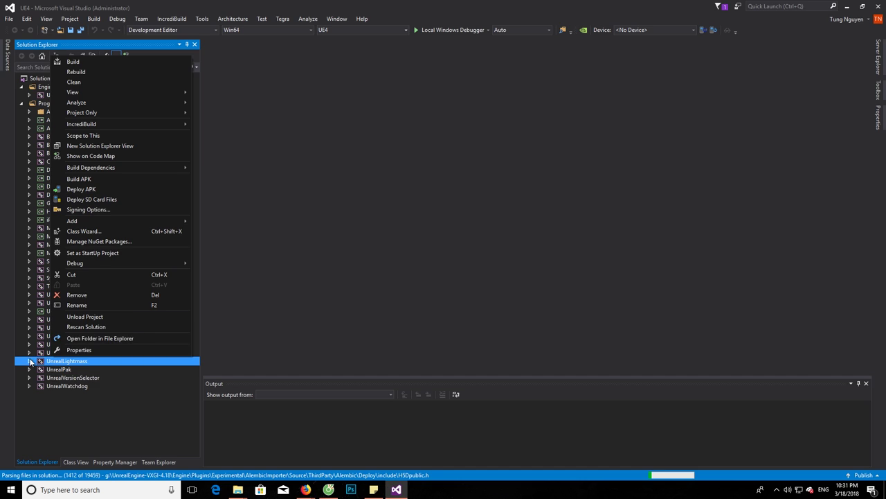
pyautogui.click(30, 361)
pyautogui.click(30, 362)
pyautogui.click(30, 361)
pyautogui.click(30, 362)
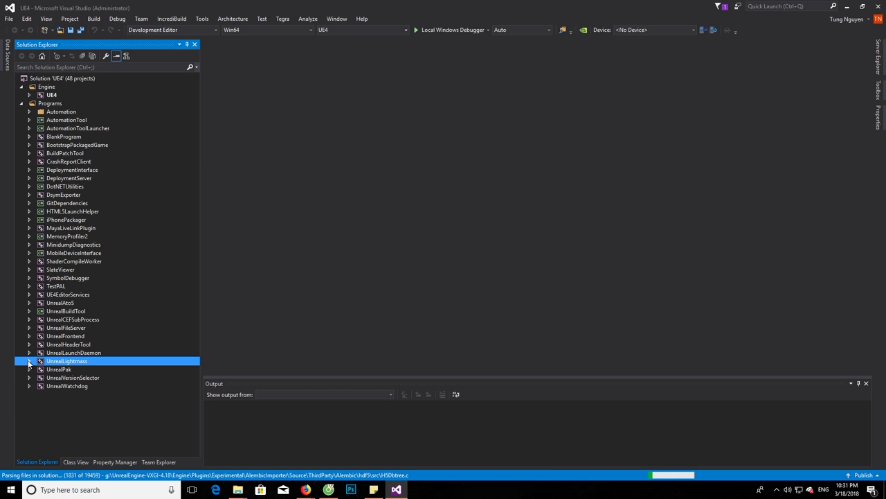
pyautogui.click(47, 95)
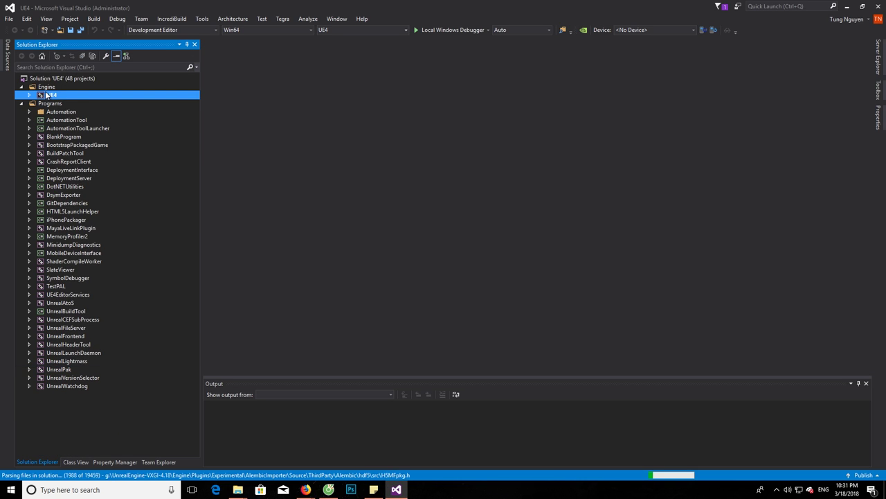
pyautogui.rightClick(52, 101)
pyautogui.click(312, 201)
pyautogui.rightClick(122, 95)
pyautogui.click(215, 93)
pyautogui.click(86, 111)
pyautogui.click(97, 94)
pyautogui.rightClick(103, 95)
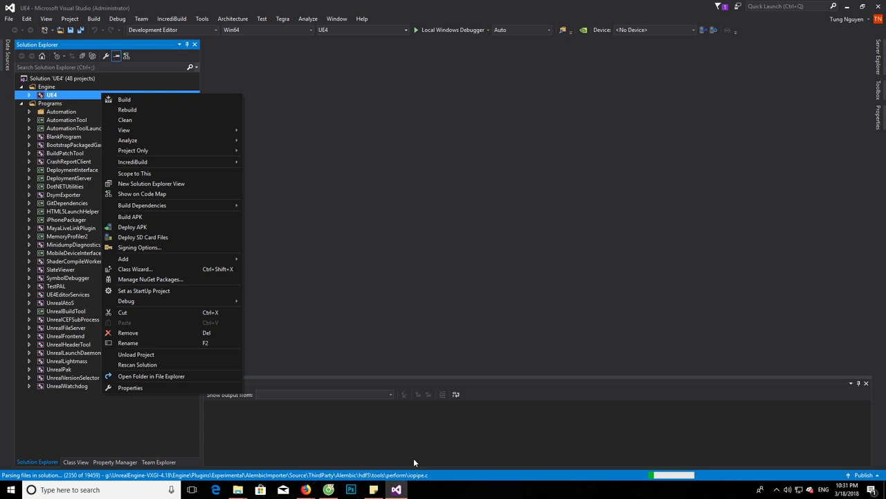
pyautogui.click(390, 280)
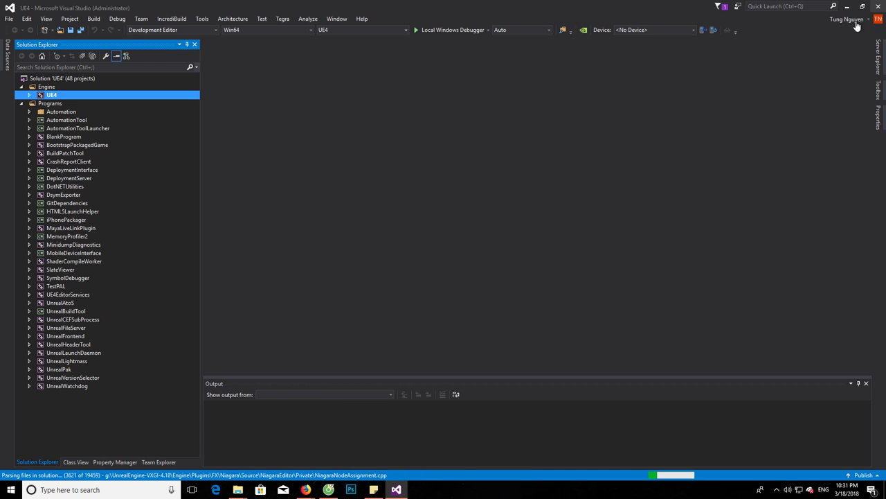
pyautogui.click(238, 489)
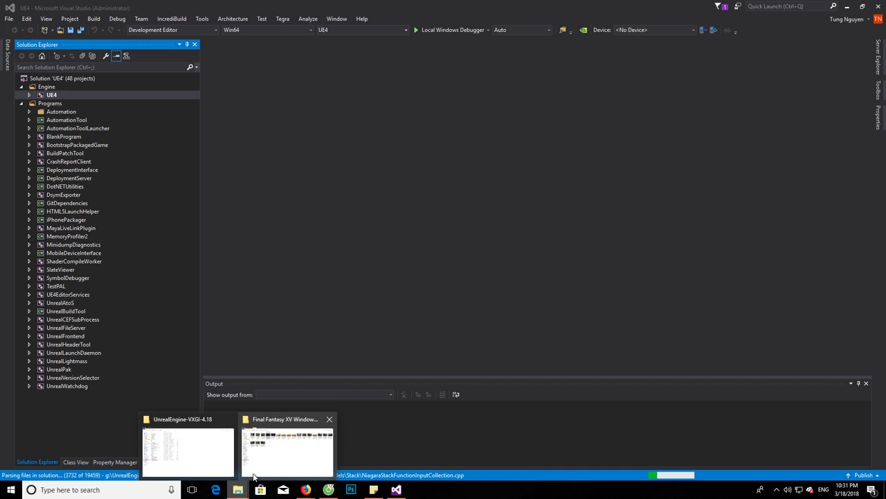
# Browse to G:\_UE4_SourceBuild\UnrealEngine-4.18-GameWorks\Engine and refresh the listing
pyautogui.click(208, 457)
pyautogui.click(110, 30)
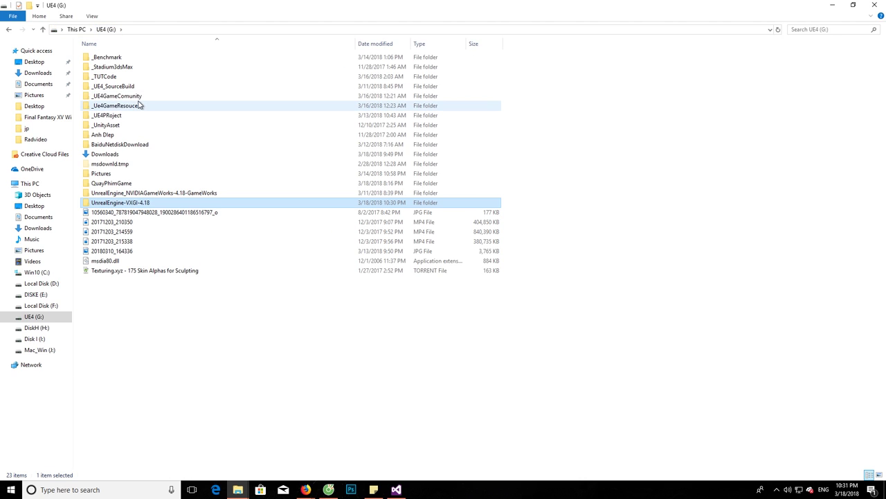
pyautogui.doubleClick(143, 87)
pyautogui.doubleClick(153, 68)
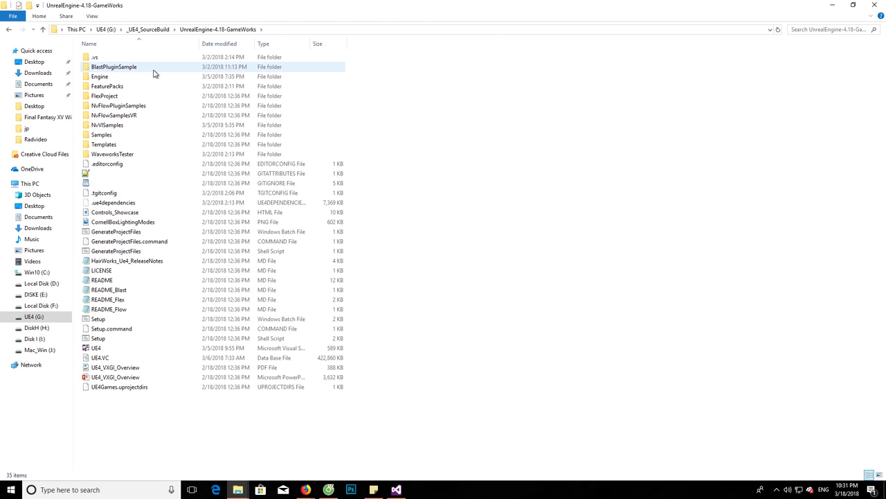
pyautogui.doubleClick(159, 77)
pyautogui.rightClick(546, 162)
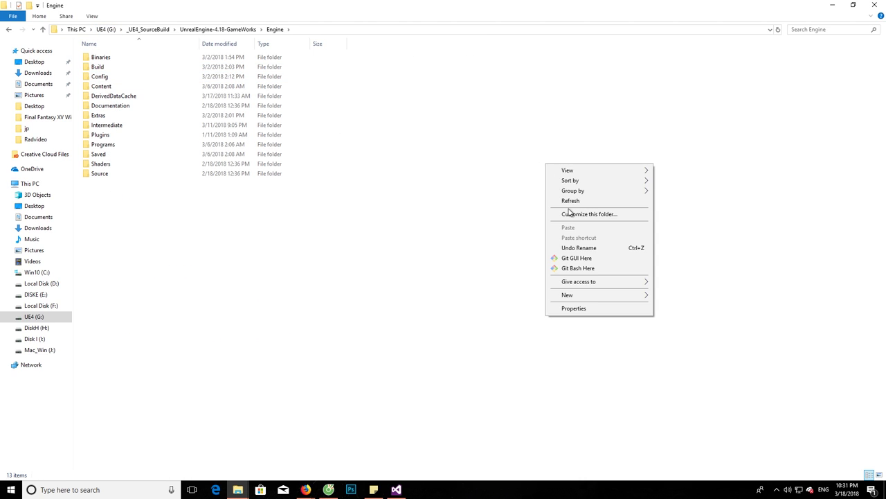
pyautogui.click(570, 200)
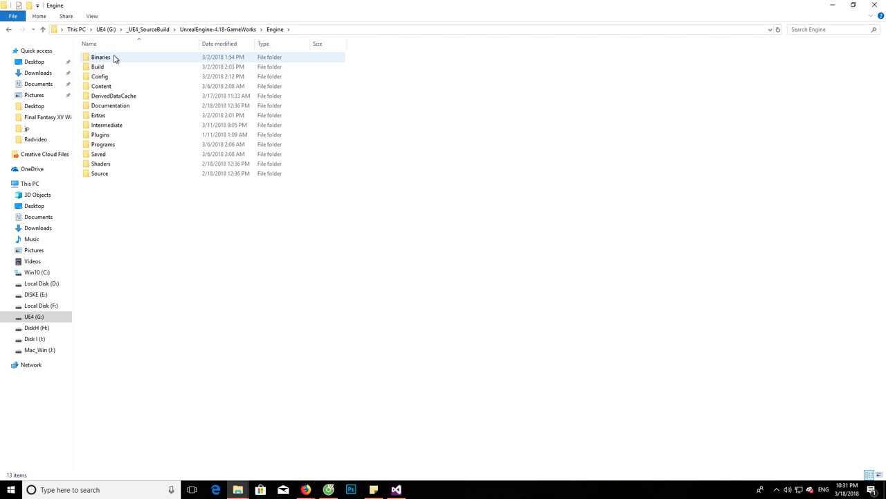
# Open the Engine's Binaries\Win64 folder and refresh its file list
pyautogui.doubleClick(115, 57)
pyautogui.click(104, 86)
pyautogui.doubleClick(103, 86)
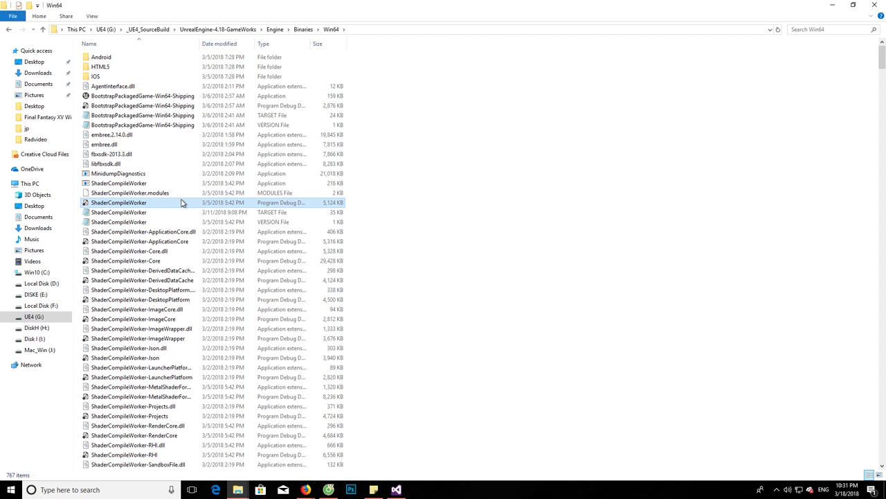
pyautogui.write('u')
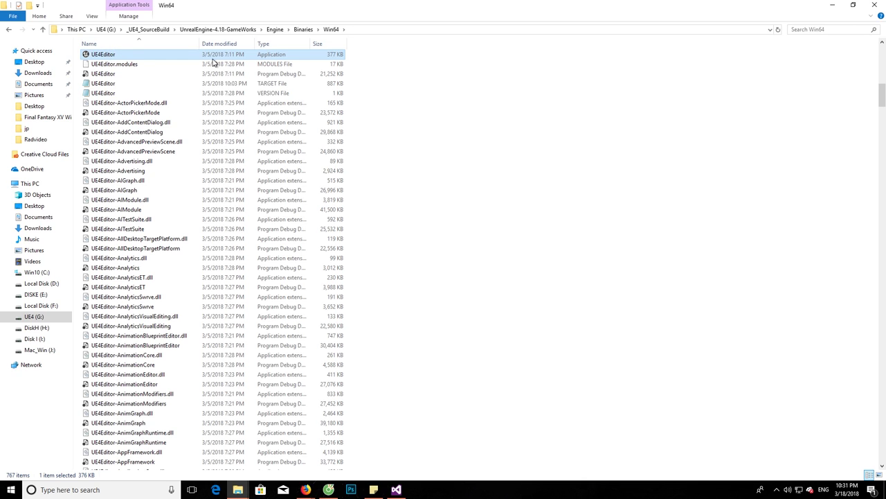
pyautogui.rightClick(509, 77)
pyautogui.click(550, 115)
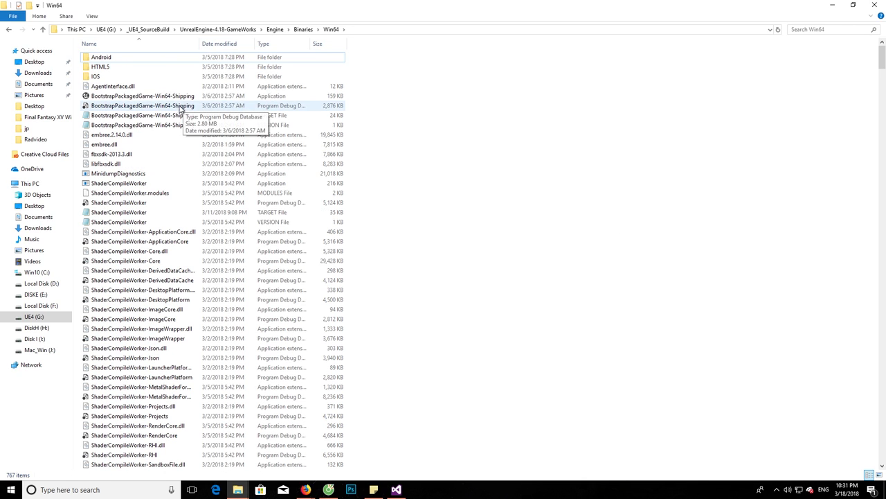
# Send UE4Editor to the desktop as a shortcut
pyautogui.write('u')
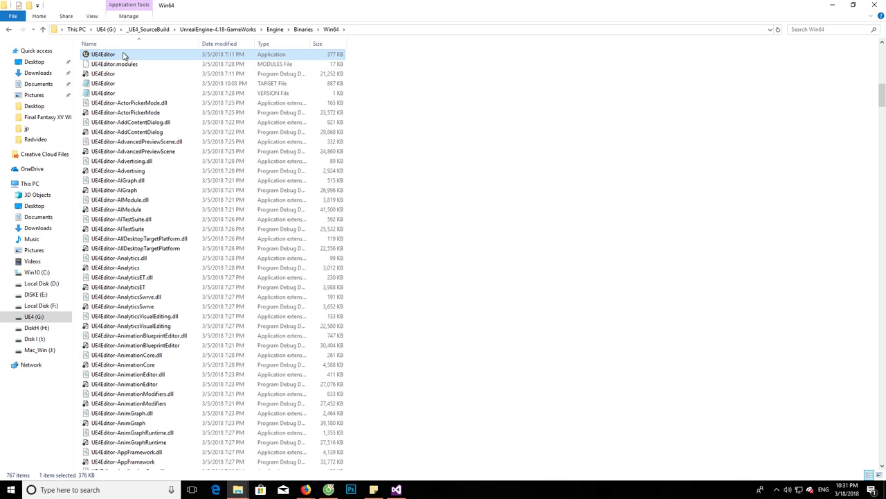
pyautogui.rightClick(124, 56)
pyautogui.moveTo(212, 206)
pyautogui.click(308, 226)
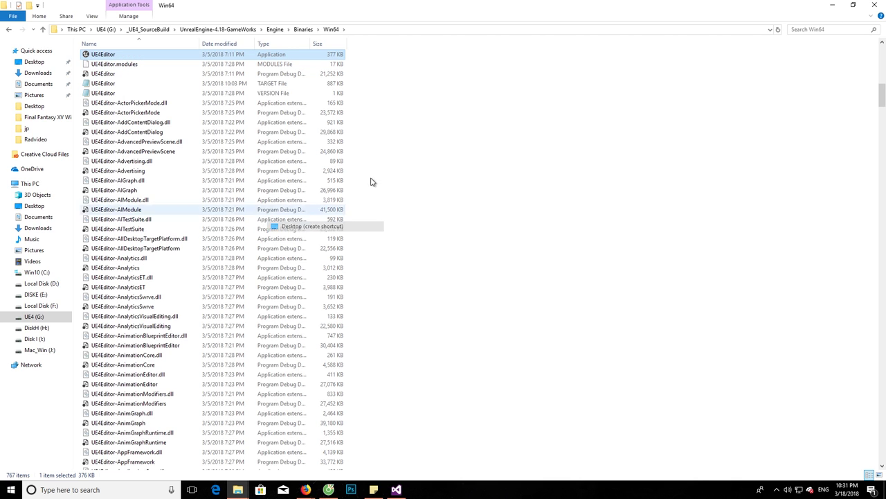
# Minimize File Explorer, Visual Studio and Firefox to reveal the desktop
pyautogui.click(836, 5)
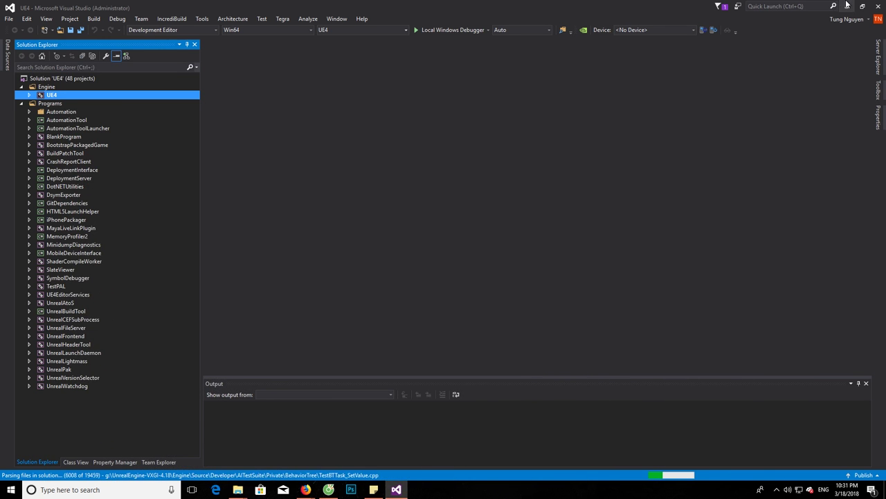
pyautogui.click(845, 6)
pyautogui.click(843, 8)
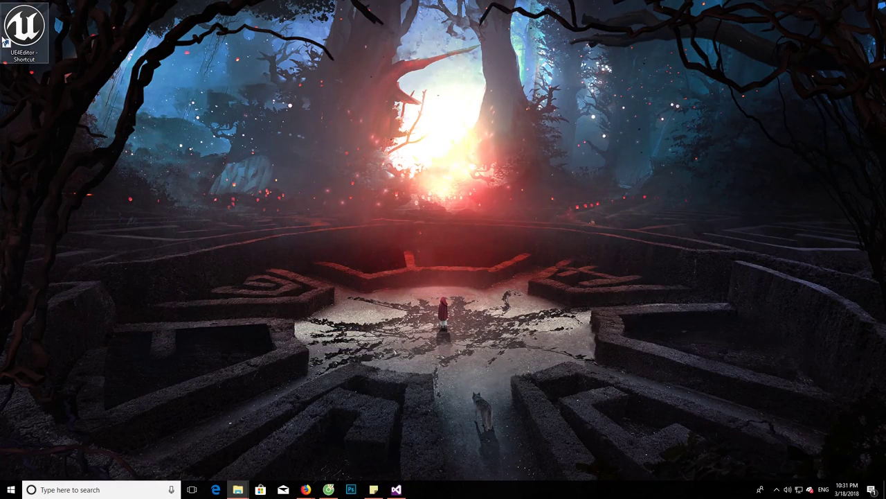
# Refresh the desktop to show the new shortcut and restore the Win64 Explorer window
pyautogui.rightClick(177, 51)
pyautogui.click(201, 77)
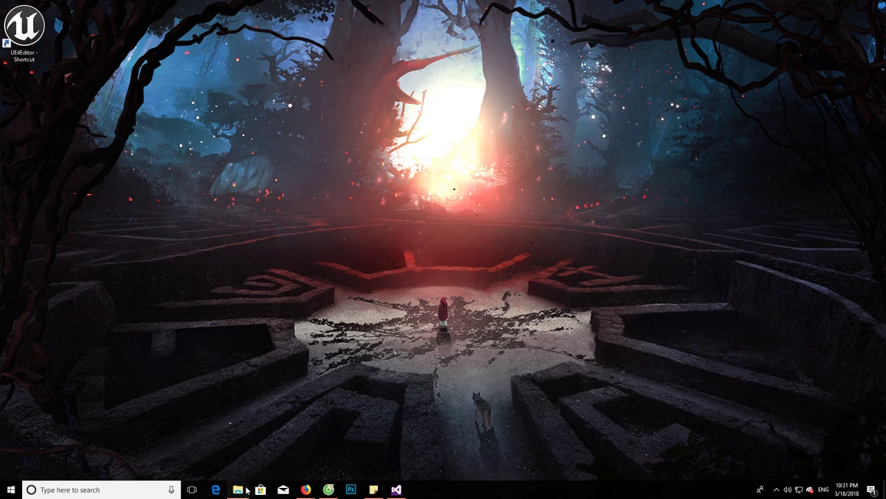
pyautogui.moveTo(238, 489)
pyautogui.click(214, 452)
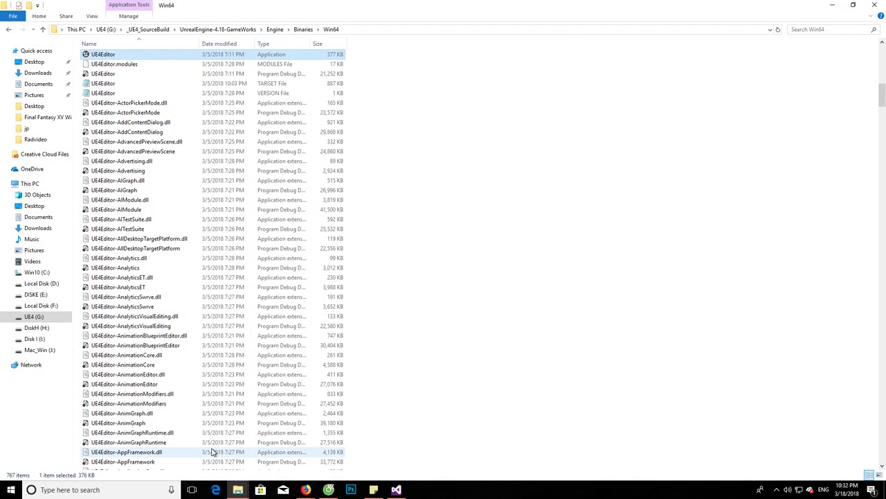
# Go to the UE4 (G:) drive and refresh its listing
pyautogui.click(50, 316)
pyautogui.rightClick(285, 334)
pyautogui.click(321, 220)
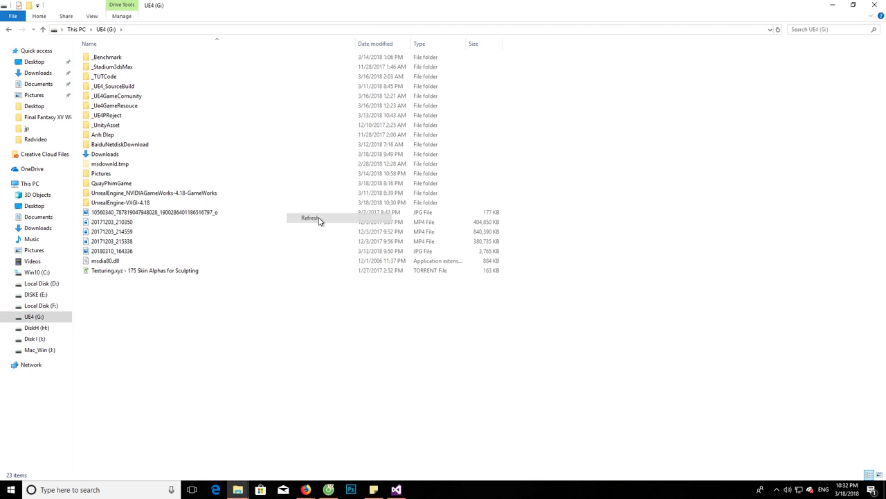
pyautogui.rightClick(315, 315)
pyautogui.click(339, 351)
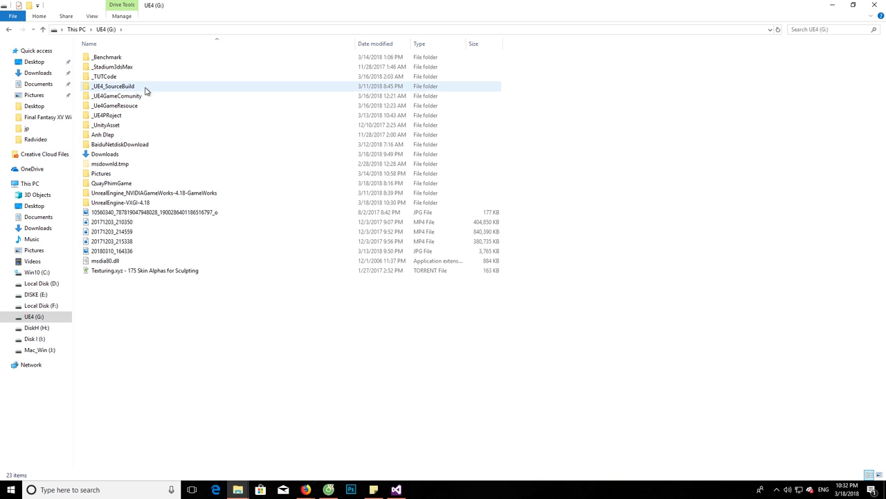
# Open UnrealEngine-VXGI-4.18\Samples\UserContent\CornellBox
pyautogui.doubleClick(137, 202)
pyautogui.doubleClick(99, 95)
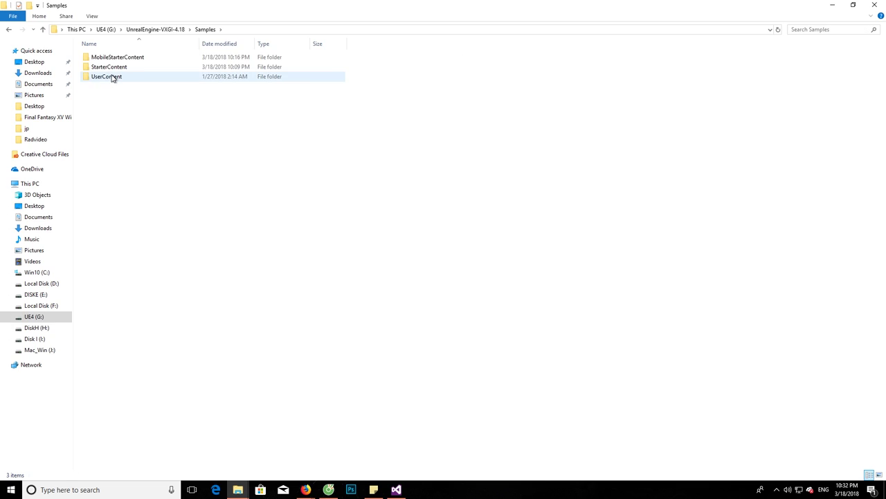
pyautogui.doubleClick(113, 77)
pyautogui.click(121, 60)
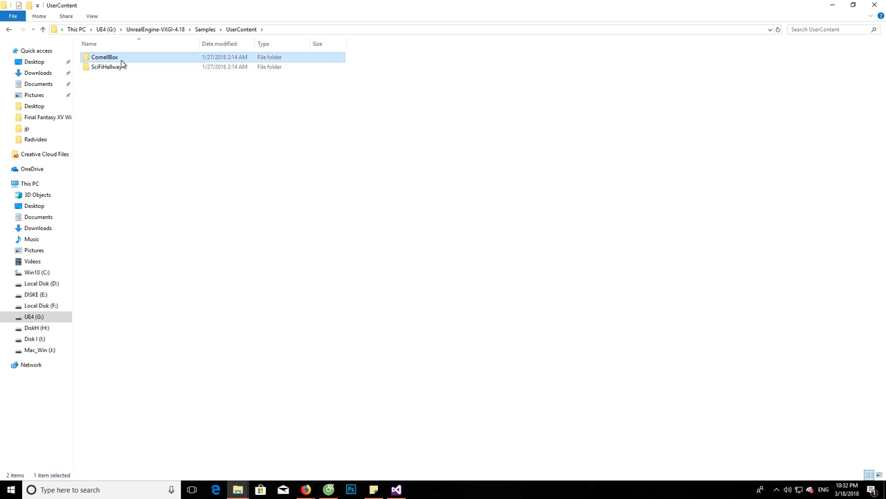
pyautogui.doubleClick(122, 62)
# Switch the CornellBox project's engine version to the UnrealEngine-4.18-GameWorks source build
pyautogui.rightClick(115, 86)
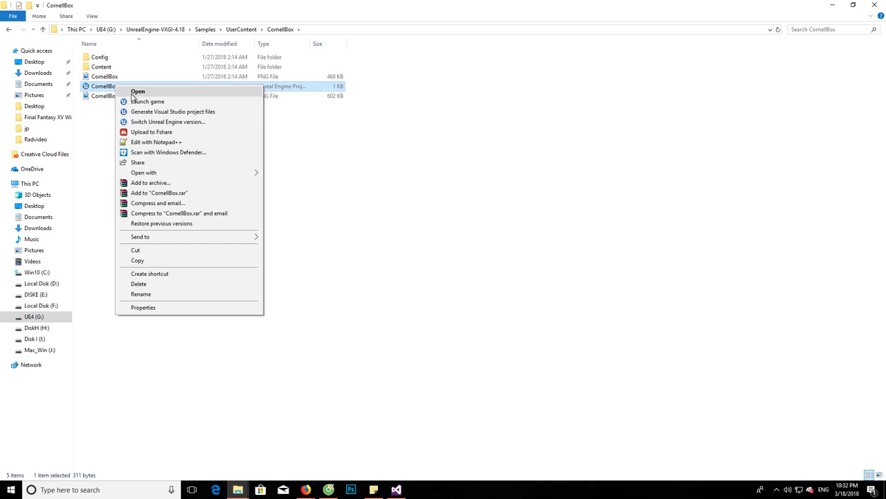
pyautogui.click(169, 121)
pyautogui.click(412, 238)
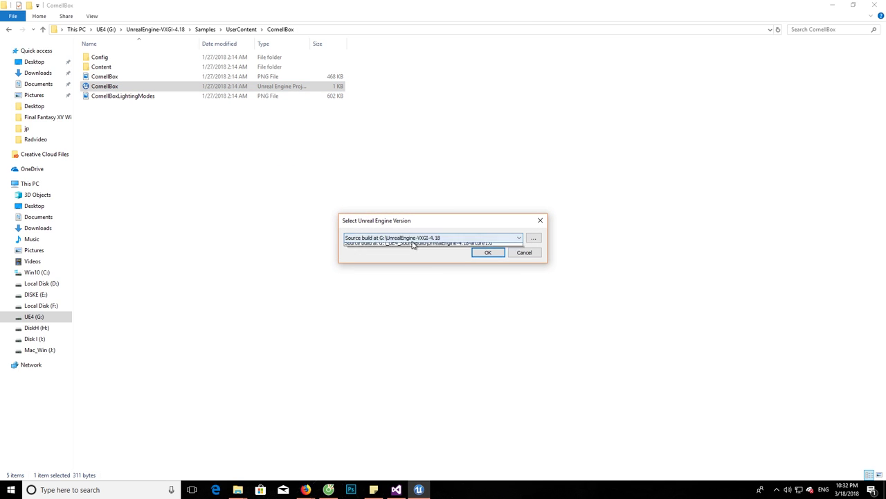
pyautogui.click(413, 239)
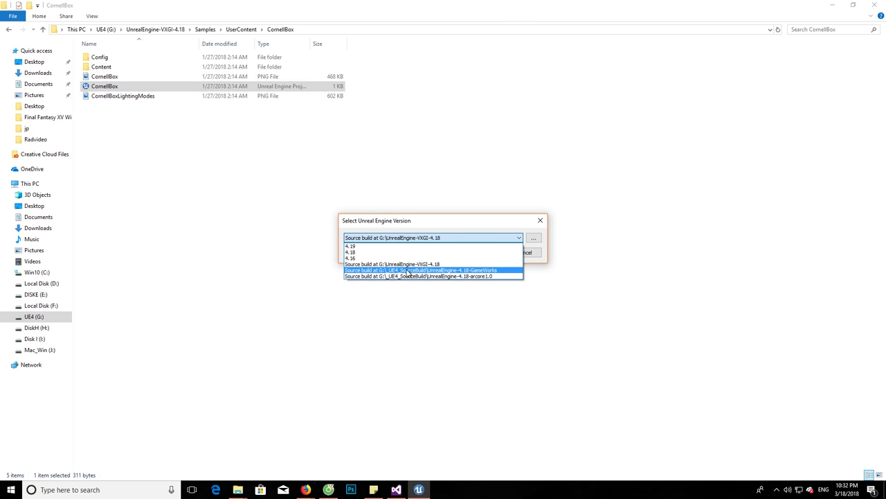
pyautogui.click(430, 238)
pyautogui.click(429, 237)
pyautogui.click(415, 270)
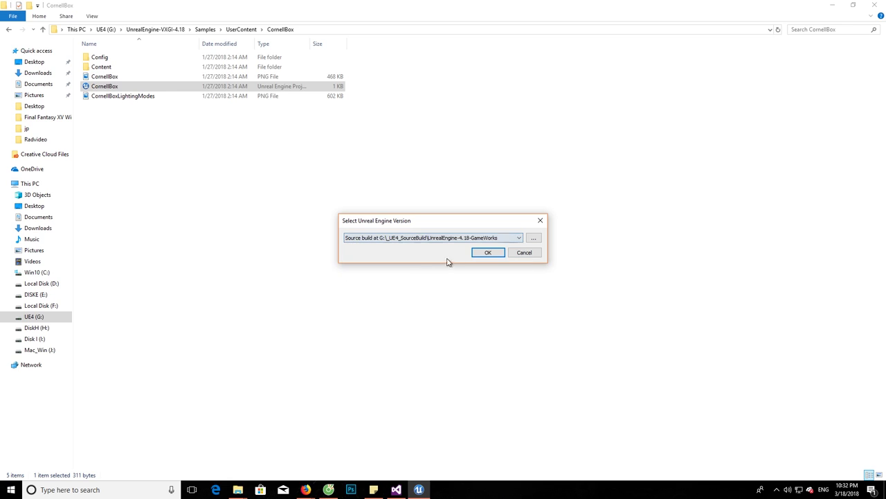
pyautogui.click(487, 252)
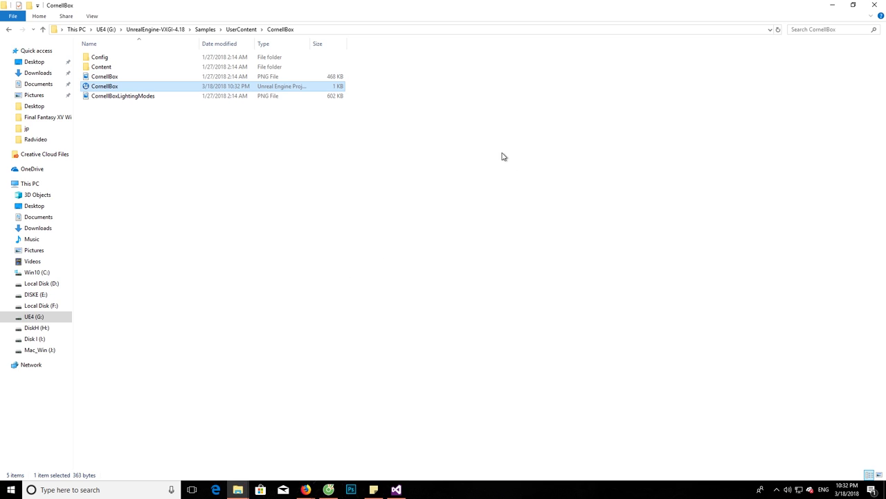
# Refresh the CornellBox folder listing twice and select the CornellBox project file
pyautogui.rightClick(212, 163)
pyautogui.click(231, 199)
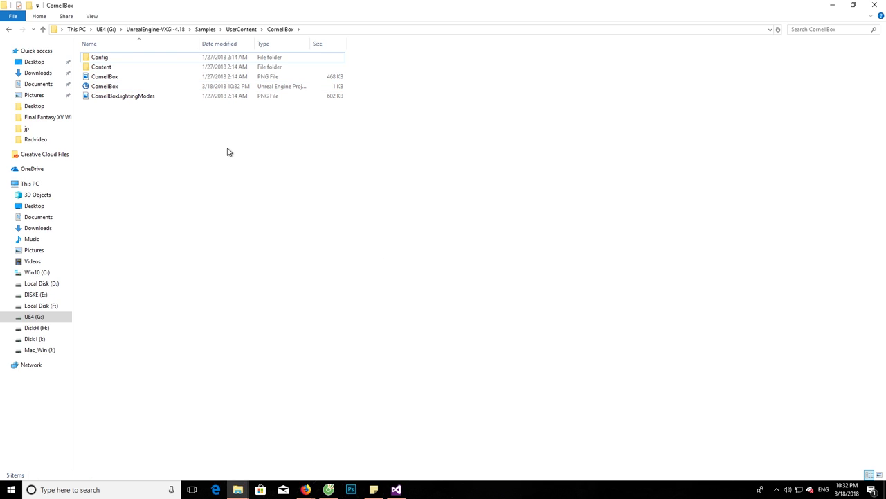
pyautogui.rightClick(227, 149)
pyautogui.click(242, 185)
pyautogui.click(213, 89)
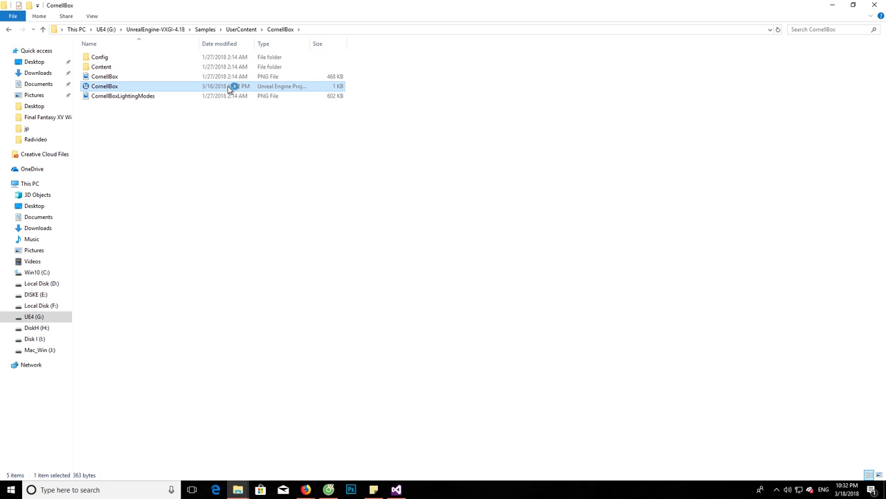
# Refresh the folder listing three more times, then minimize the CornellBox window
pyautogui.rightClick(504, 216)
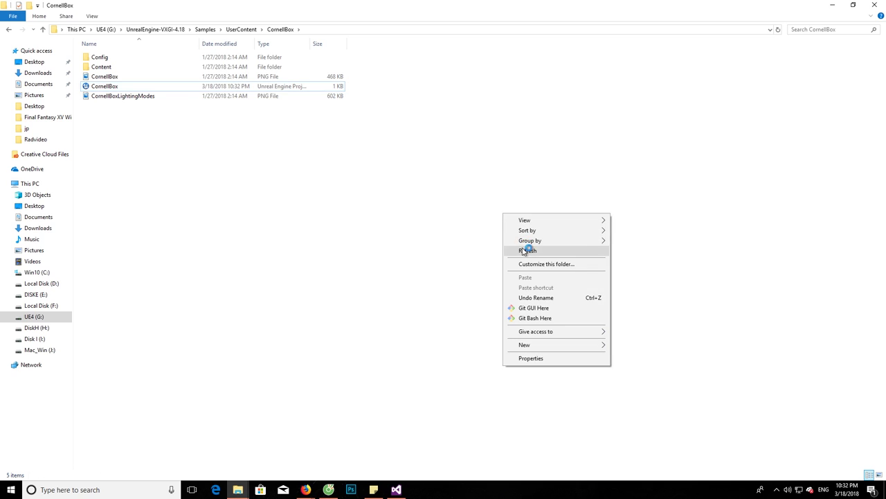
pyautogui.click(526, 247)
pyautogui.rightClick(503, 194)
pyautogui.click(520, 229)
pyautogui.rightClick(493, 160)
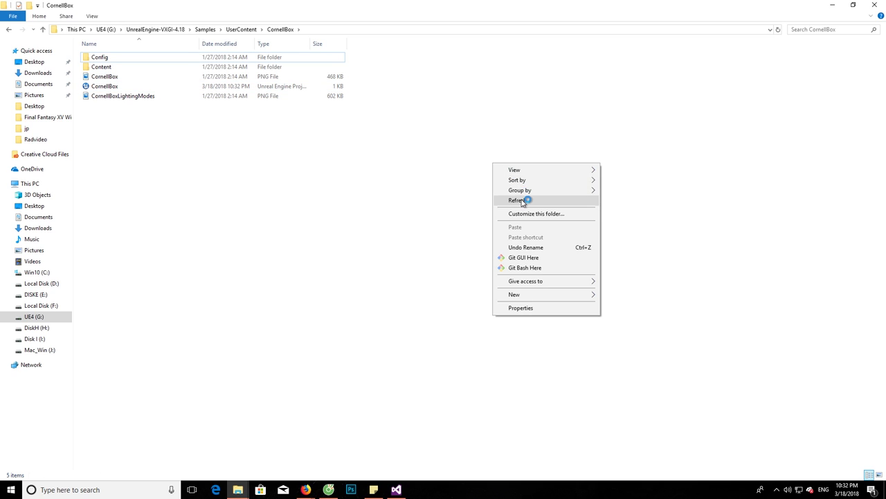
pyautogui.click(527, 198)
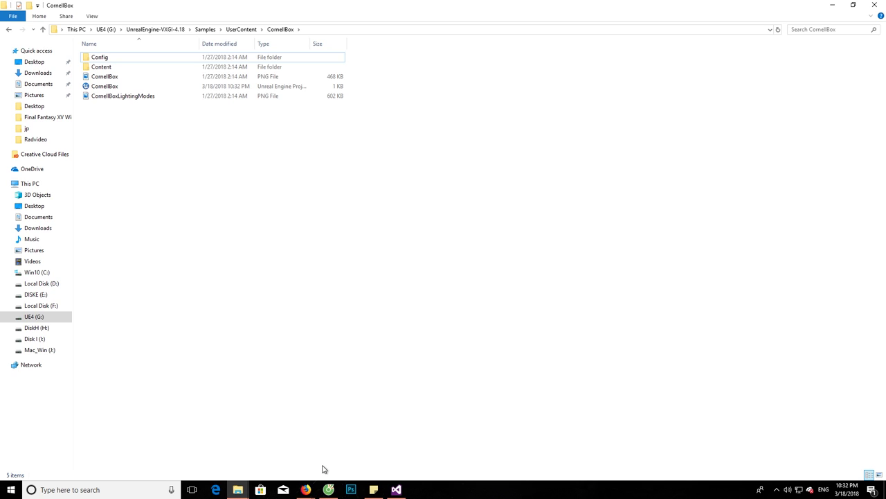
pyautogui.click(328, 490)
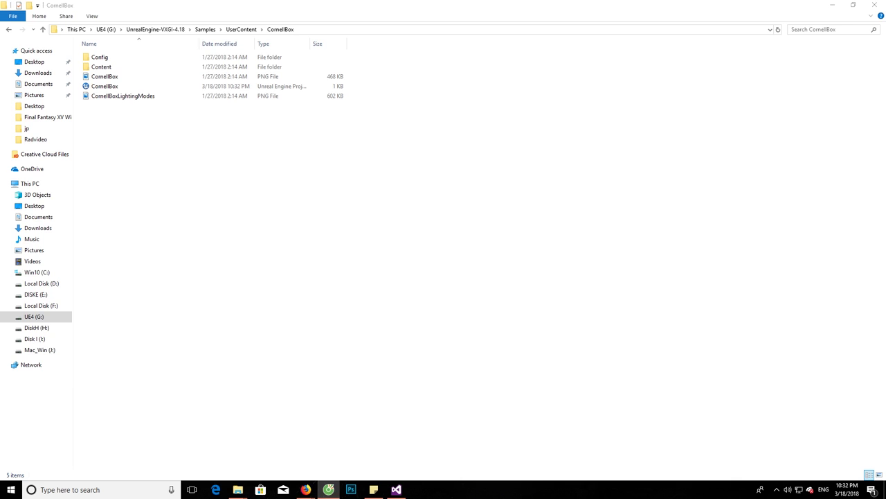
pyautogui.click(832, 5)
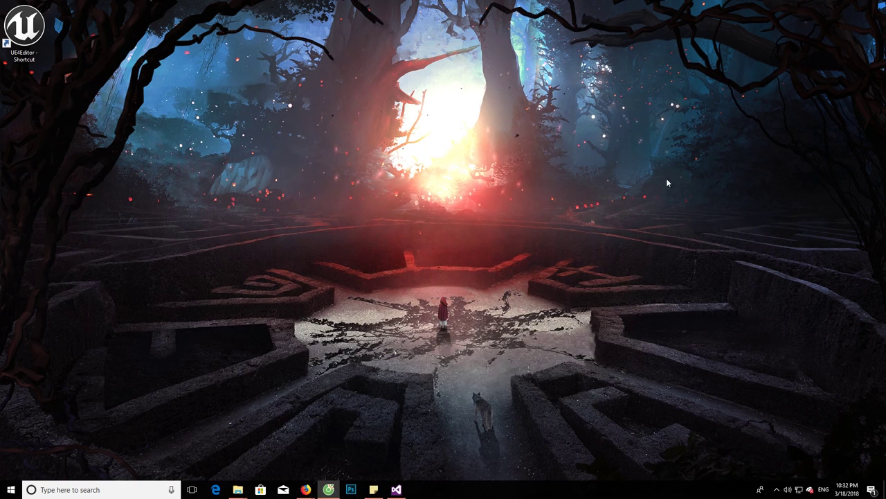
pyautogui.rightClick(491, 489)
pyautogui.click(516, 451)
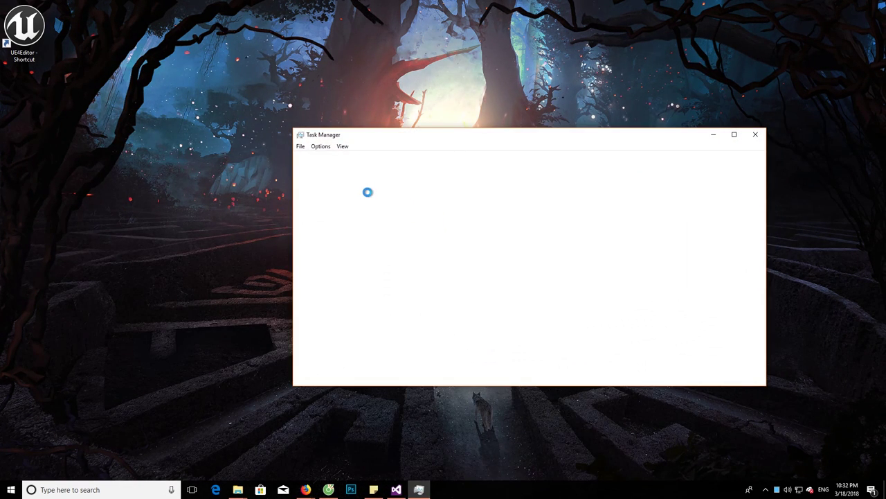
pyautogui.click(366, 252)
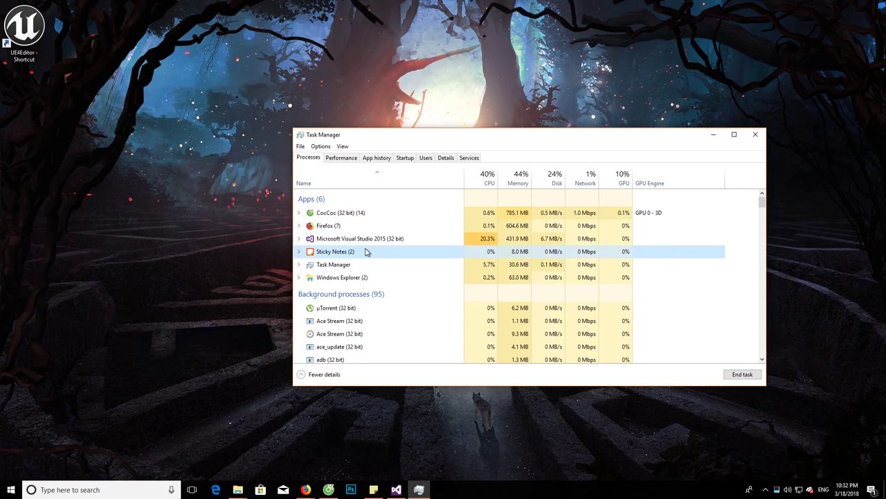
pyautogui.press('u')
pyautogui.press('u')
pyautogui.press('u')
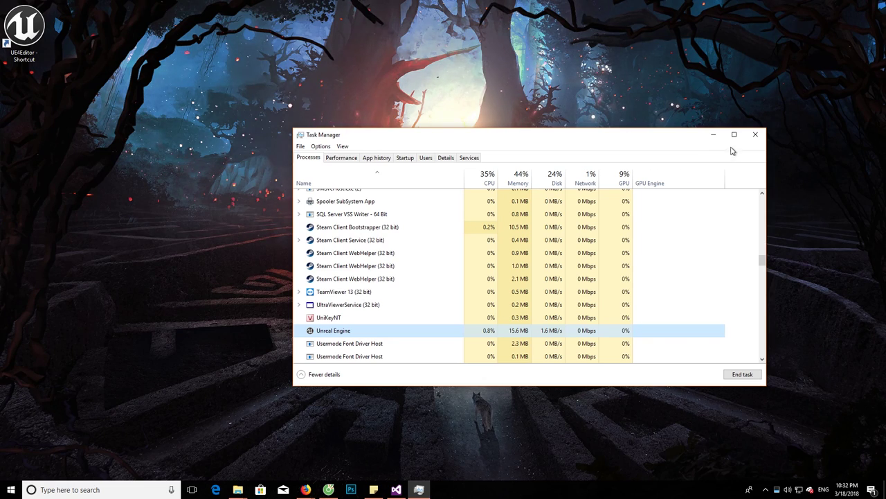
pyautogui.click(754, 136)
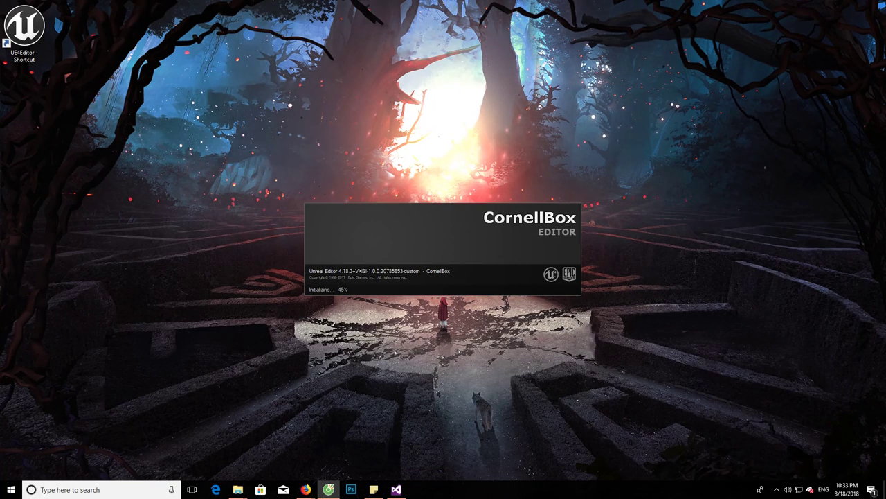
# Refresh the desktop repeatedly while CornellBox loads, then open Task Manager from the taskbar
pyautogui.rightClick(435, 97)
pyautogui.click(455, 118)
pyautogui.rightClick(463, 122)
pyautogui.click(485, 146)
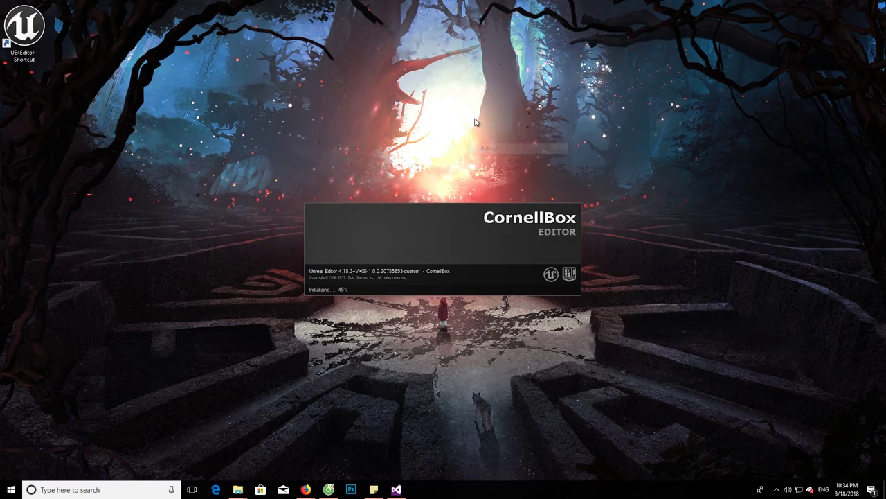
pyautogui.rightClick(475, 119)
pyautogui.click(489, 146)
pyautogui.rightClick(486, 116)
pyautogui.click(499, 144)
pyautogui.rightClick(471, 112)
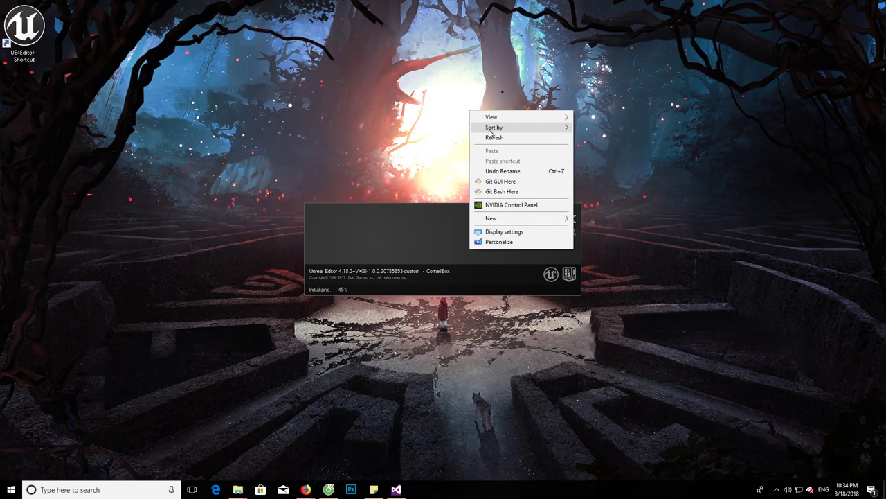
pyautogui.click(494, 137)
pyautogui.rightClick(444, 104)
pyautogui.click(457, 130)
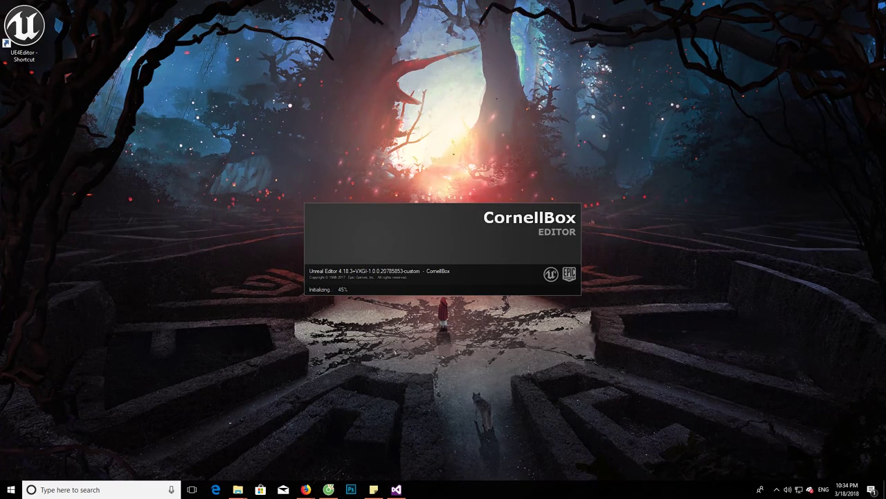
pyautogui.rightClick(600, 489)
pyautogui.click(630, 452)
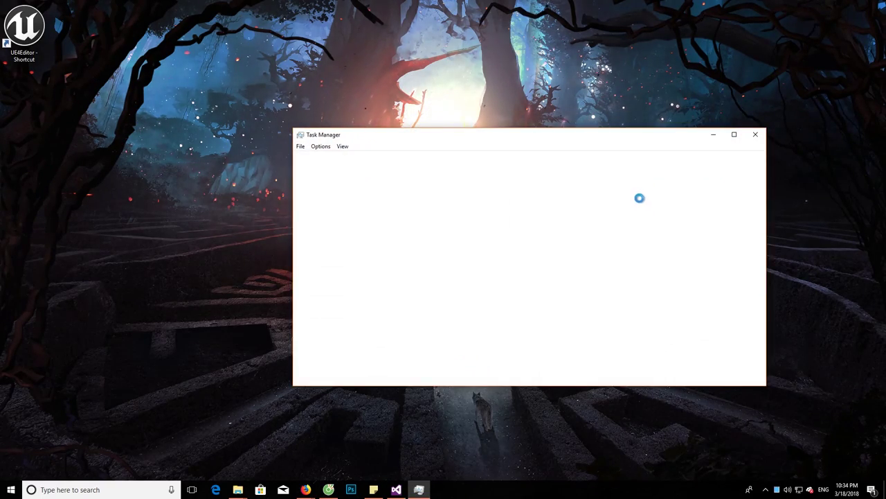
# Move Task Manager aside to confirm Unreal Engine is running, then close it
pyautogui.moveTo(611, 139)
pyautogui.mouseDown()
pyautogui.moveTo(628, 71)
pyautogui.moveTo(702, 180)
pyautogui.mouseUp()
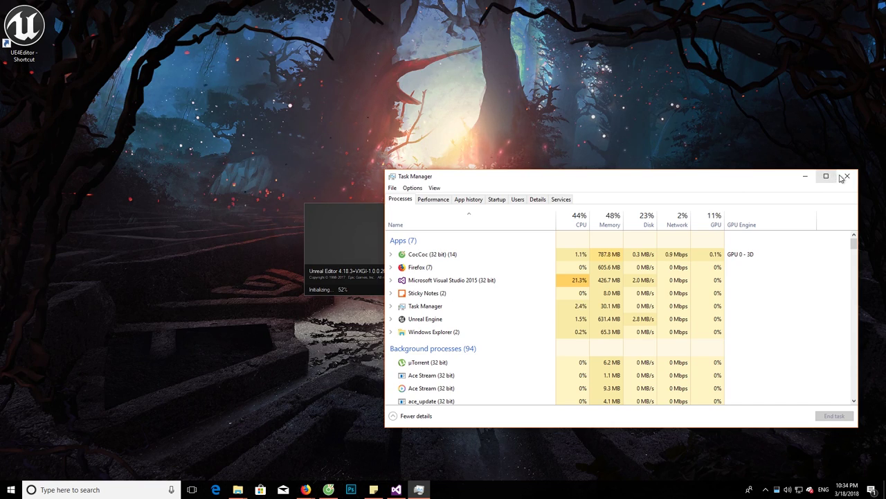
pyautogui.click(843, 177)
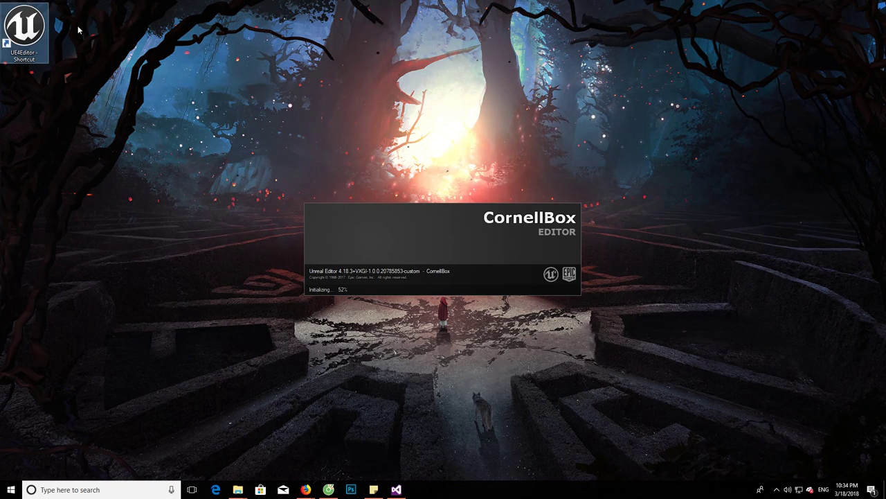
# Refresh the desktop and bring the CornellBox Explorer window back
pyautogui.rightClick(183, 33)
pyautogui.click(270, 60)
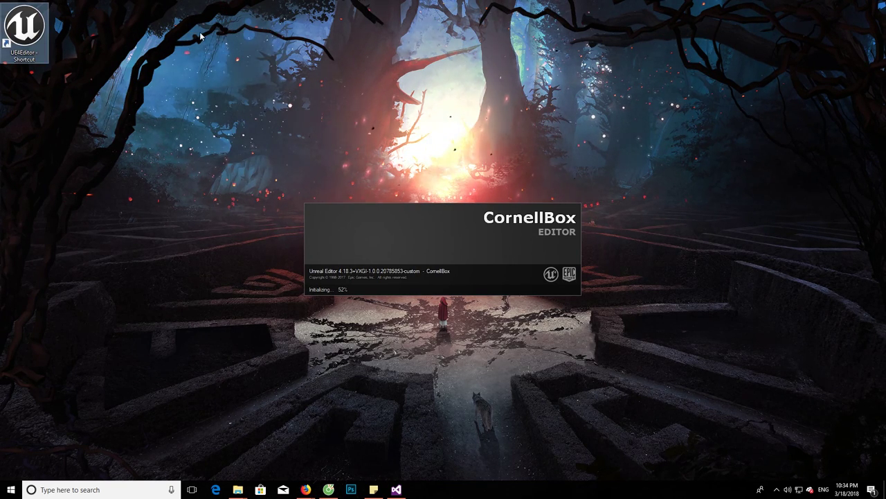
pyautogui.moveTo(238, 490)
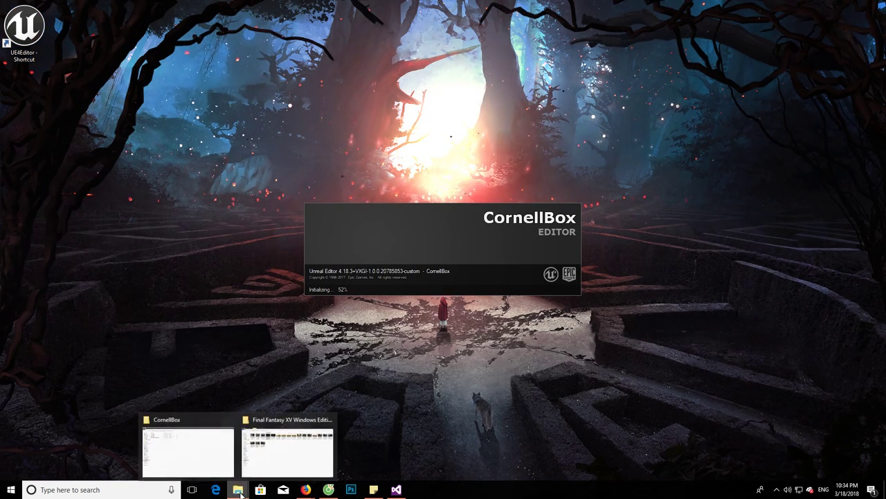
pyautogui.click(194, 453)
# Open G:\UnrealEngine-VXGI-4.18\Engine\Binaries\Win64, restore the window, then minimize it
pyautogui.click(64, 318)
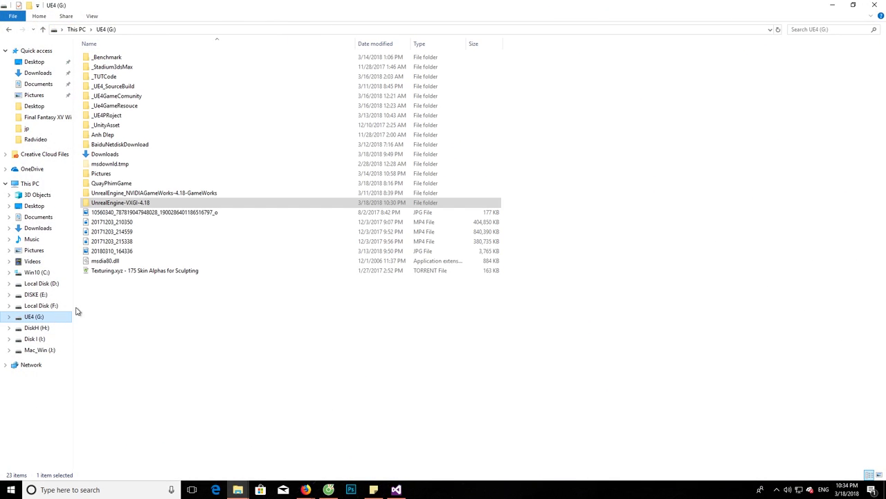
pyautogui.doubleClick(142, 202)
pyautogui.doubleClick(99, 76)
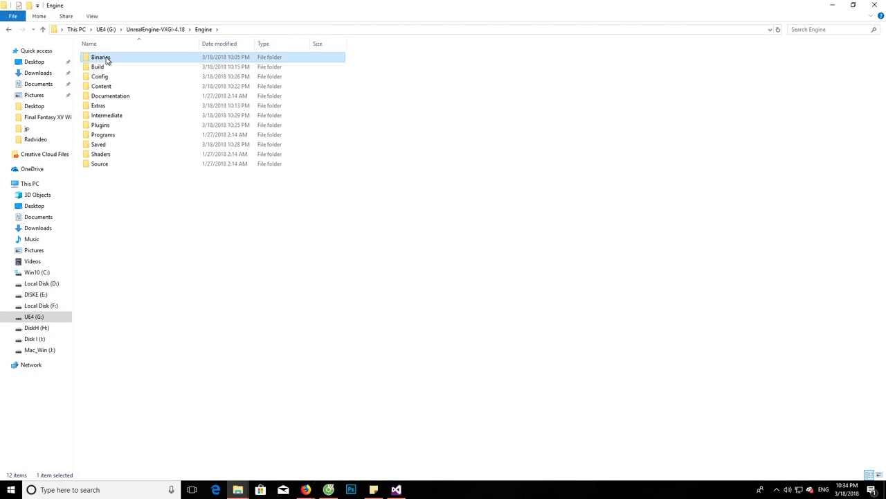
pyautogui.doubleClick(104, 58)
pyautogui.doubleClick(110, 86)
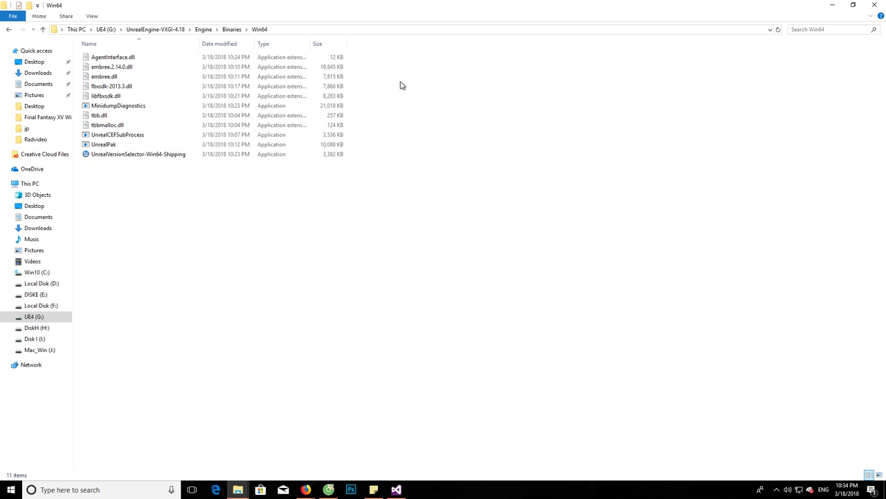
pyautogui.doubleClick(443, 10)
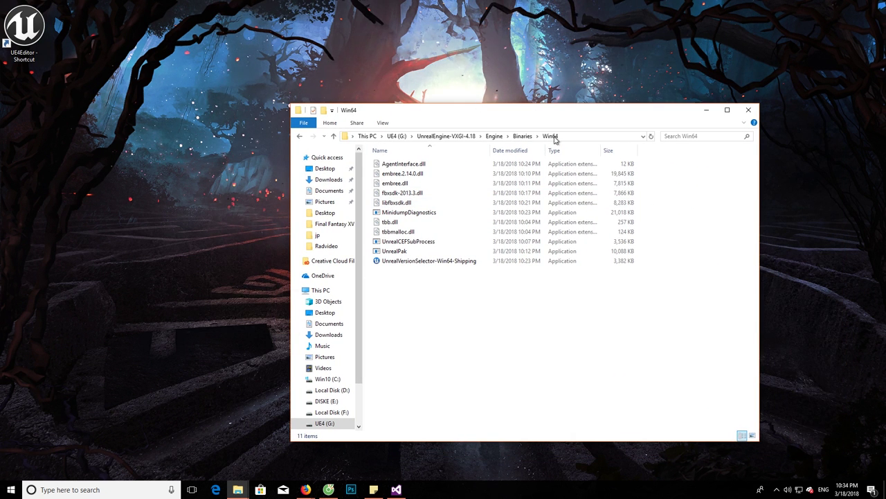
pyautogui.click(706, 111)
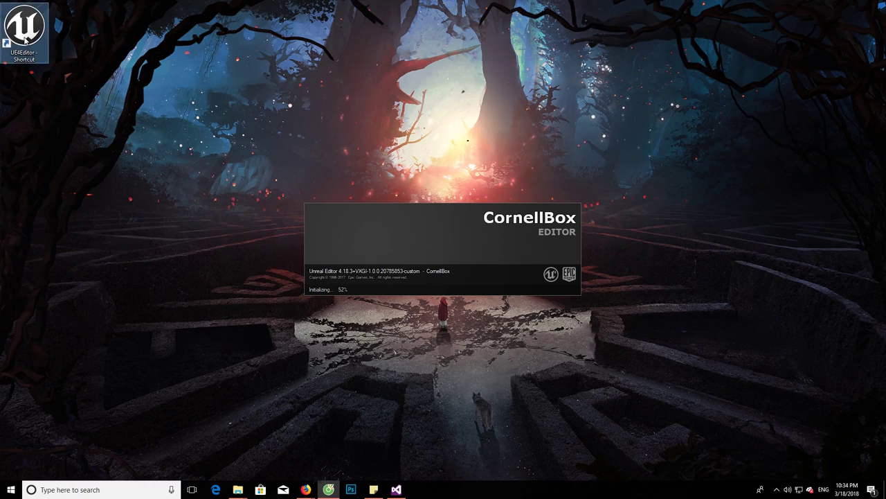
# Keep refreshing the desktop until the editor opens on the CornellBox project's Cornell level
pyautogui.rightClick(255, 53)
pyautogui.click(270, 75)
pyautogui.rightClick(285, 68)
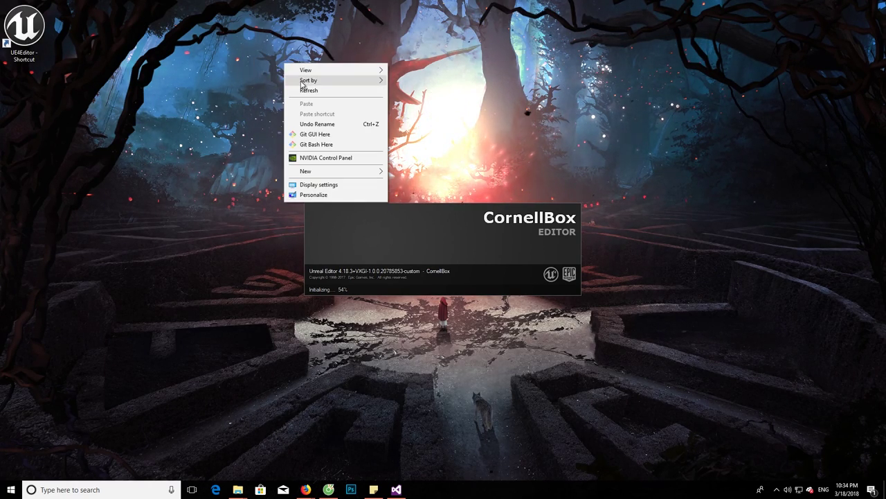
pyautogui.click(302, 90)
pyautogui.moveTo(237, 489)
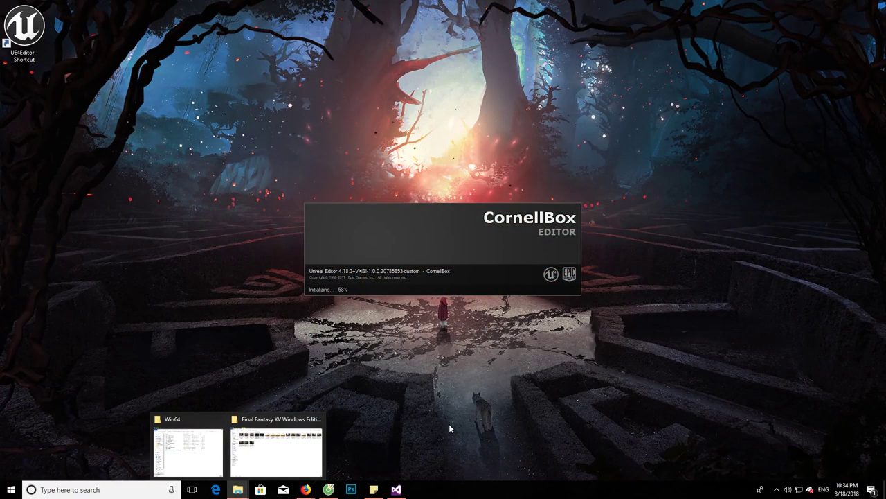
pyautogui.rightClick(445, 137)
pyautogui.click(452, 161)
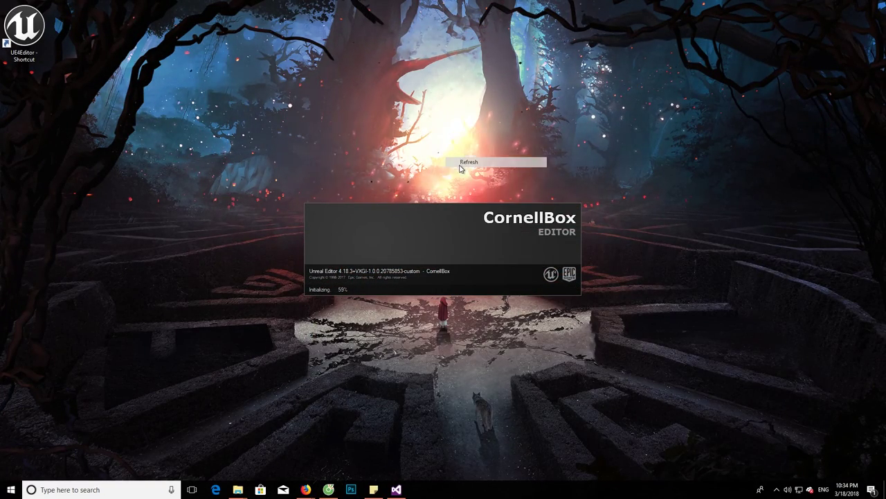
pyautogui.rightClick(424, 75)
pyautogui.click(443, 104)
pyautogui.rightClick(435, 74)
pyautogui.click(452, 104)
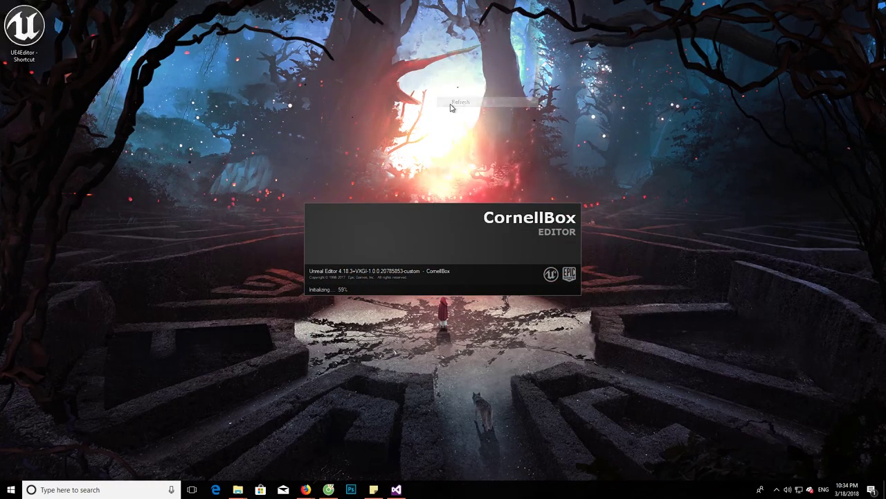
pyautogui.rightClick(427, 69)
pyautogui.click(443, 94)
pyautogui.rightClick(414, 70)
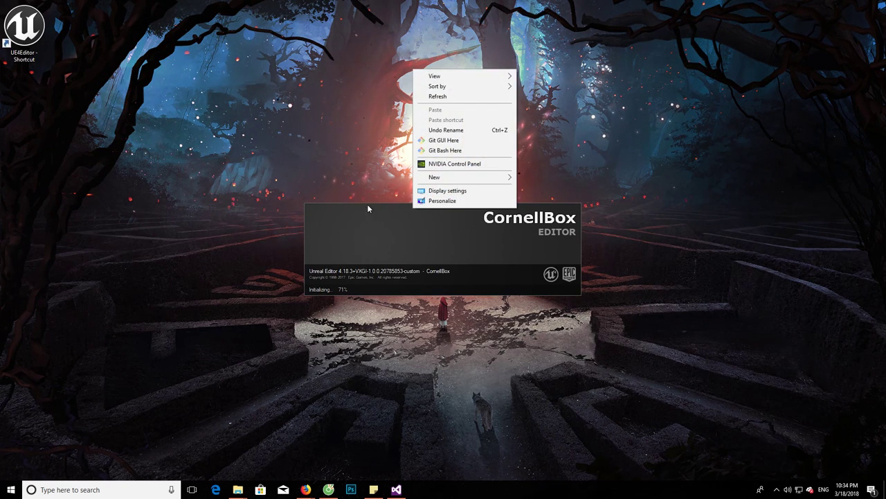
pyautogui.click(438, 97)
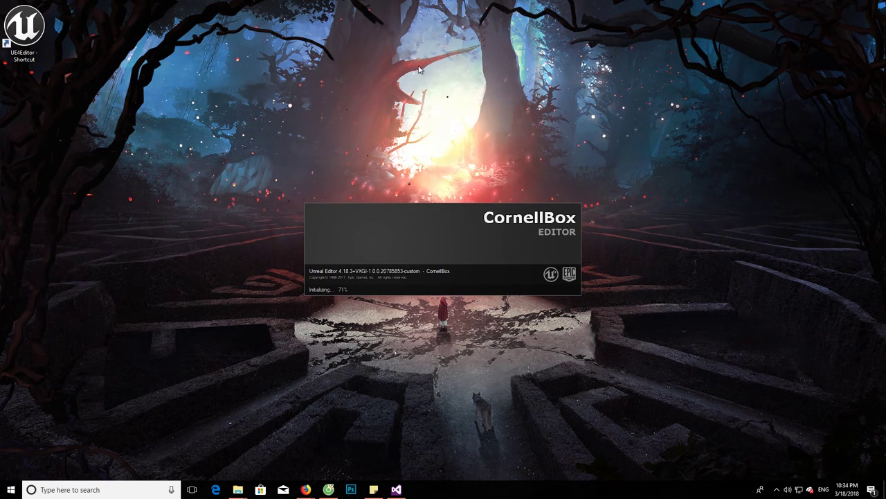
pyautogui.rightClick(421, 61)
pyautogui.click(437, 89)
pyautogui.rightClick(444, 74)
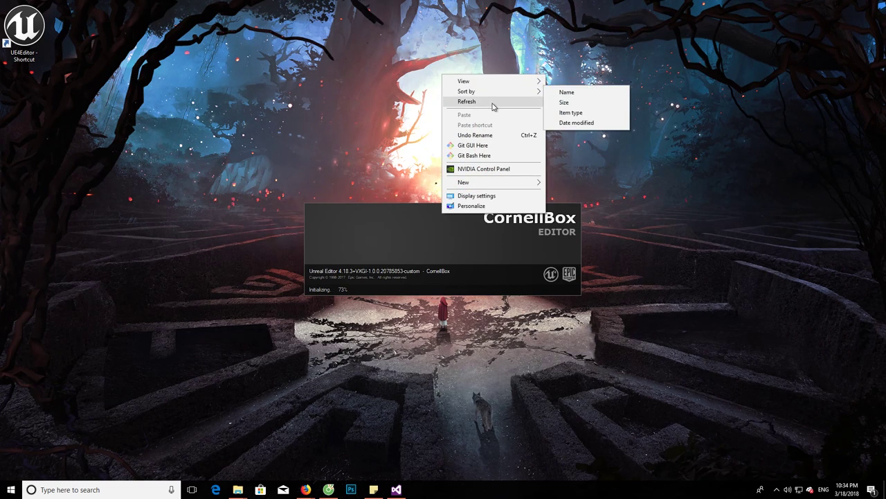
pyautogui.click(491, 101)
pyautogui.rightClick(490, 80)
pyautogui.click(515, 106)
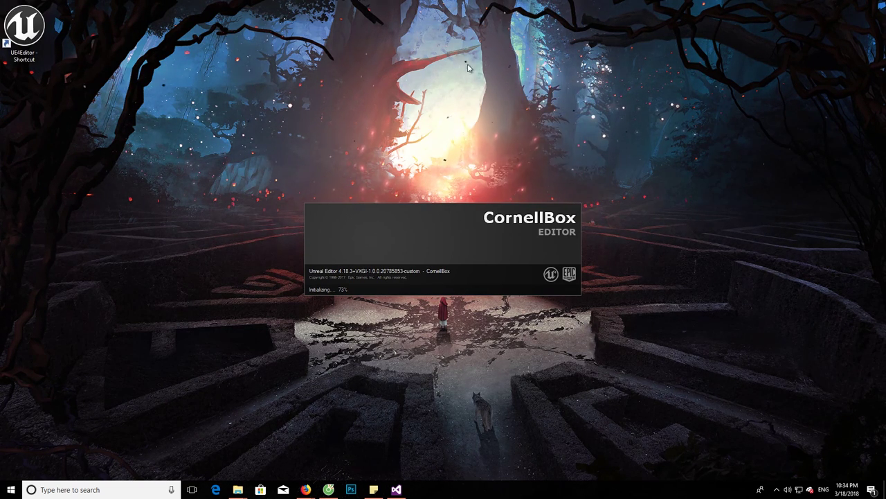
pyautogui.rightClick(369, 43)
pyautogui.click(394, 71)
pyautogui.rightClick(407, 44)
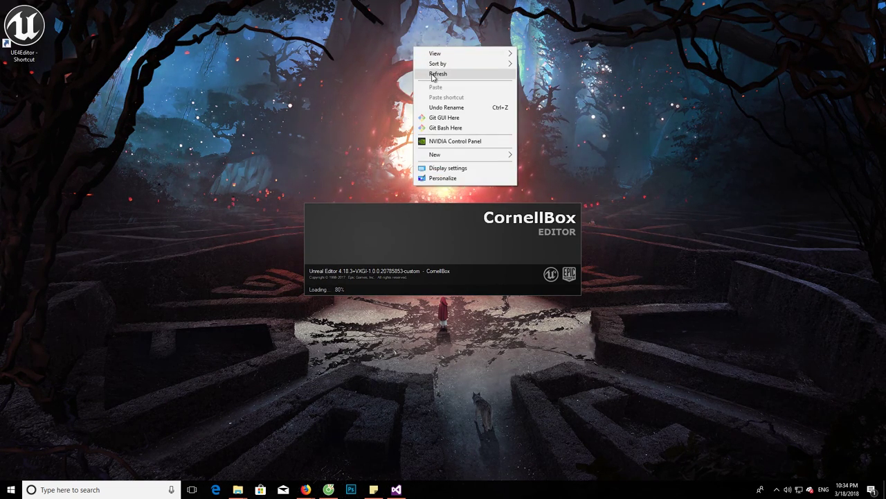
pyautogui.click(434, 70)
pyautogui.rightClick(426, 57)
pyautogui.click(435, 83)
pyautogui.rightClick(424, 59)
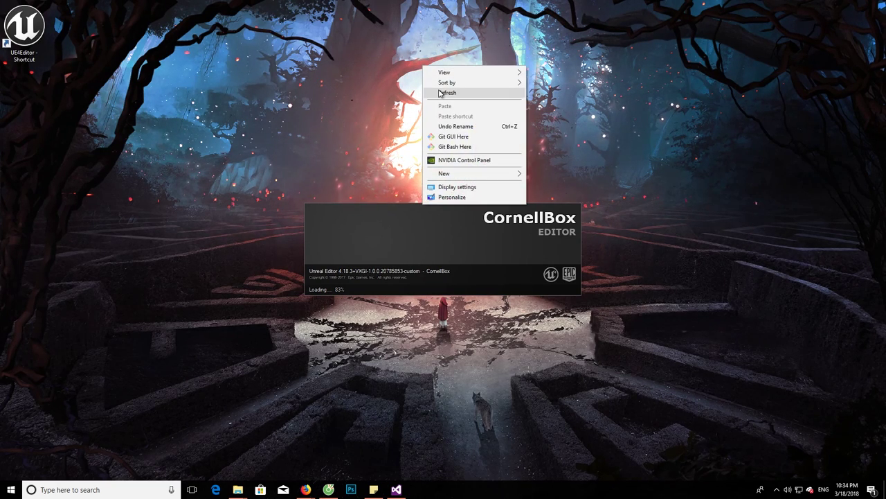
pyautogui.click(437, 87)
pyautogui.rightClick(417, 54)
pyautogui.click(430, 80)
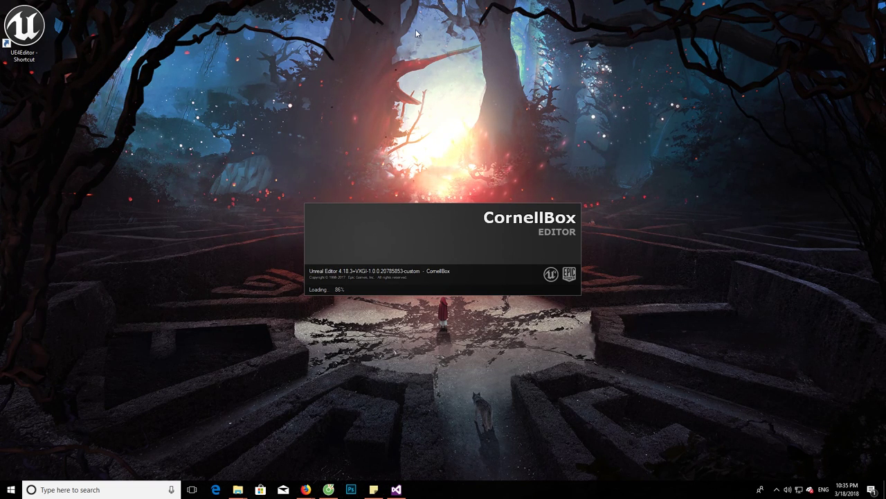
pyautogui.rightClick(470, 32)
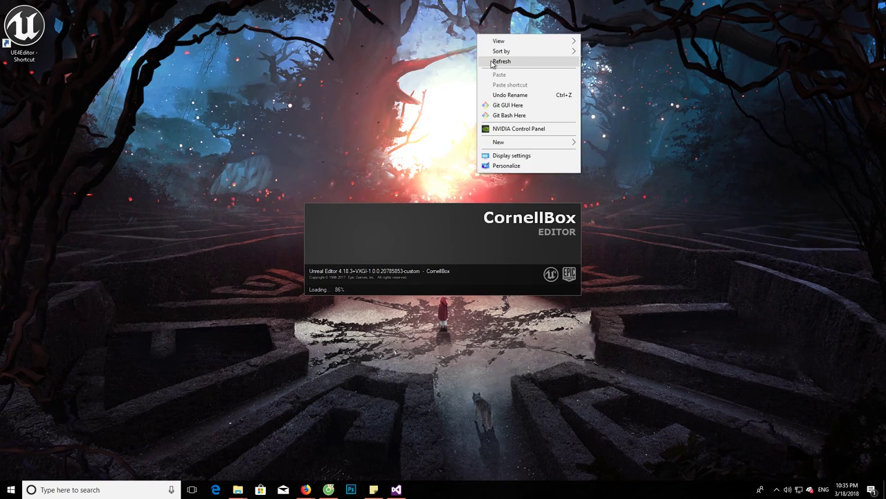
pyautogui.rightClick(428, 27)
pyautogui.click(444, 52)
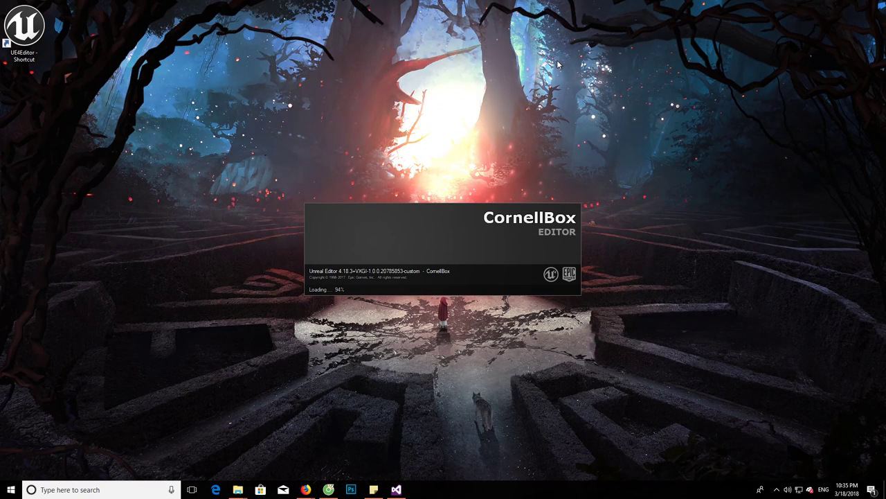
pyautogui.rightClick(322, 85)
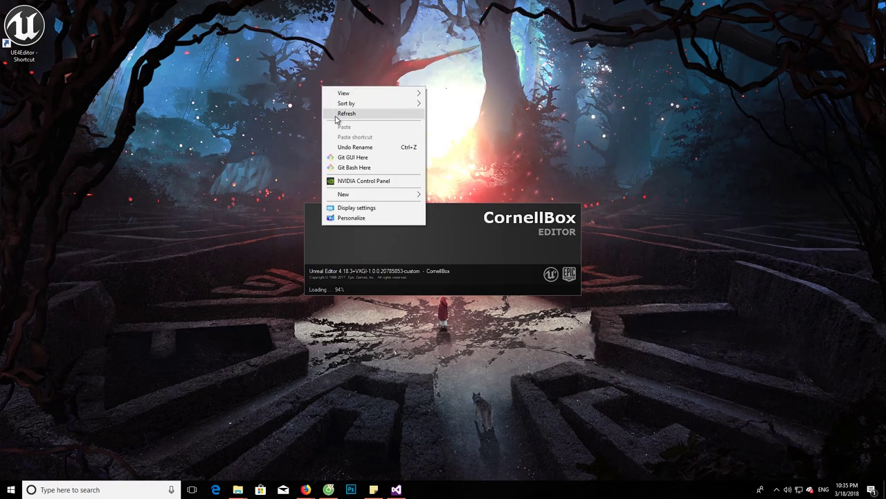
pyautogui.click(336, 116)
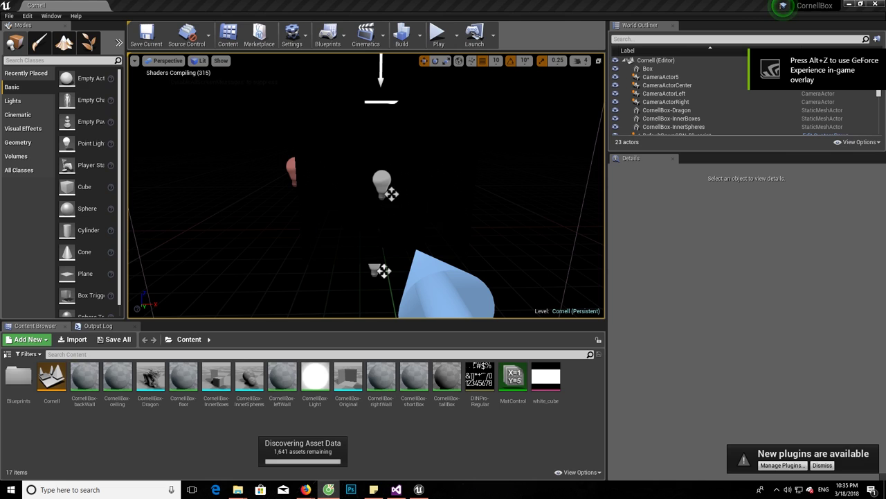
# Turn the viewport camera around the level to bring the Cornell box into view
pyautogui.moveTo(367, 187); pyautogui.dragTo(312, 184, button='right')
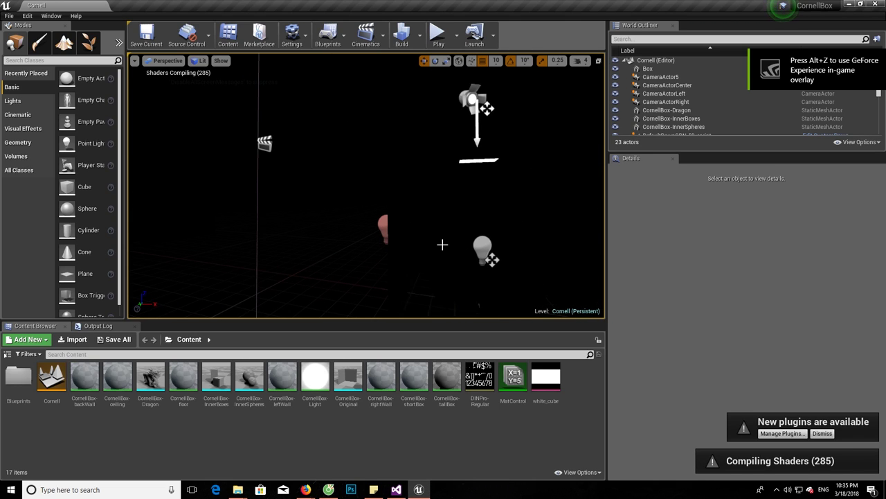
pyautogui.moveTo(443, 244); pyautogui.dragTo(527, 236, button='right')
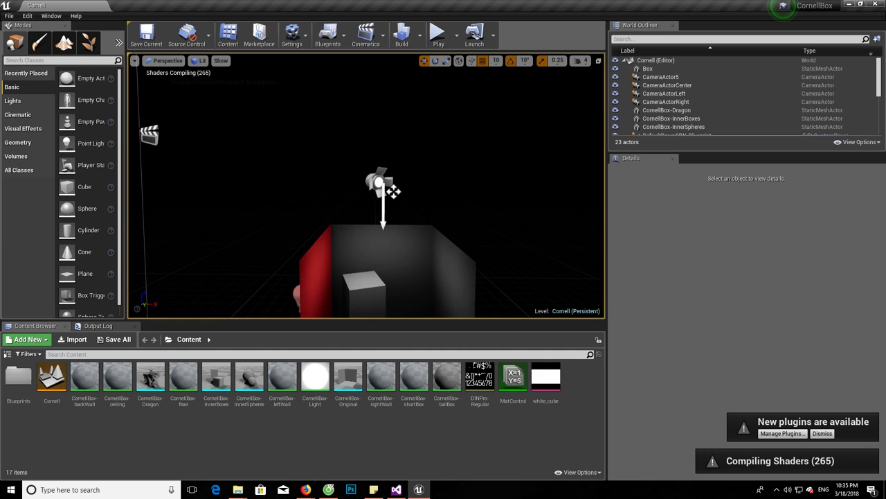
pyautogui.moveTo(367, 185); pyautogui.dragTo(368, 175, button='right')
# Select SpotLight_4 in the World Outliner and review its light settings in Details
pyautogui.scroll(-2, 692, 104)
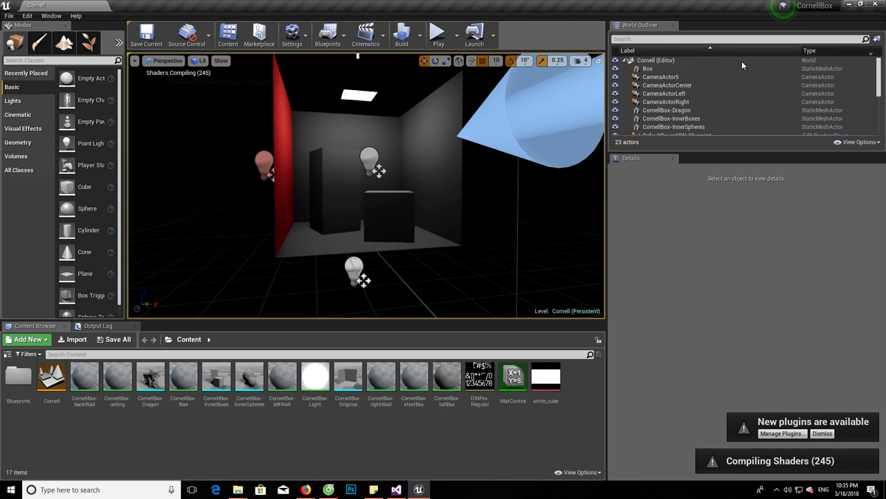
pyautogui.scroll(-2, 692, 103)
pyautogui.scroll(-2, 693, 111)
pyautogui.scroll(-2, 685, 127)
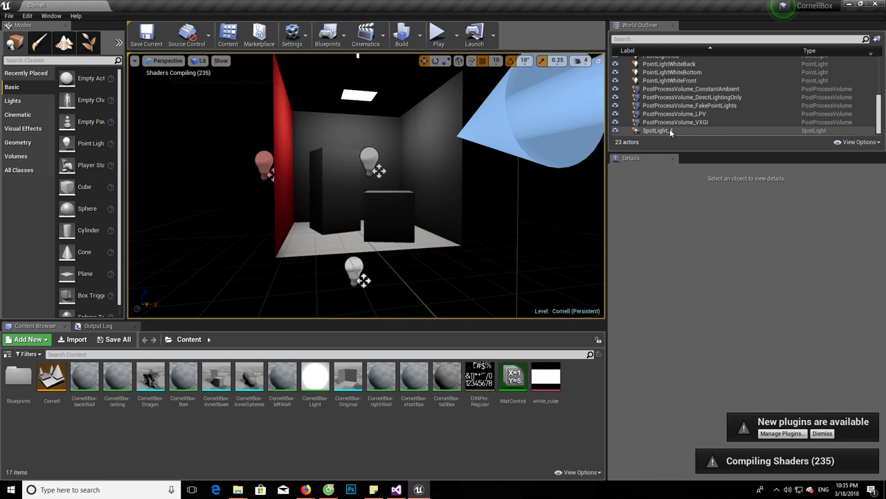
pyautogui.click(675, 130)
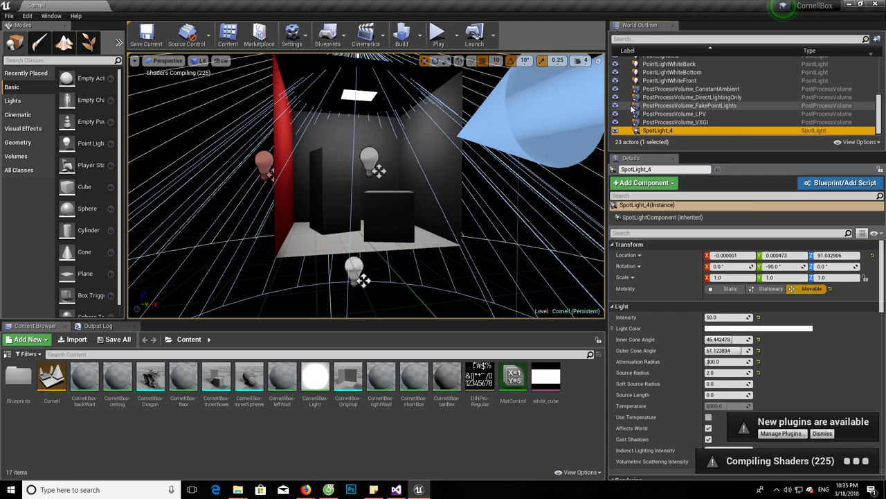
pyautogui.scroll(-5, 757, 296)
pyautogui.scroll(-1, 757, 296)
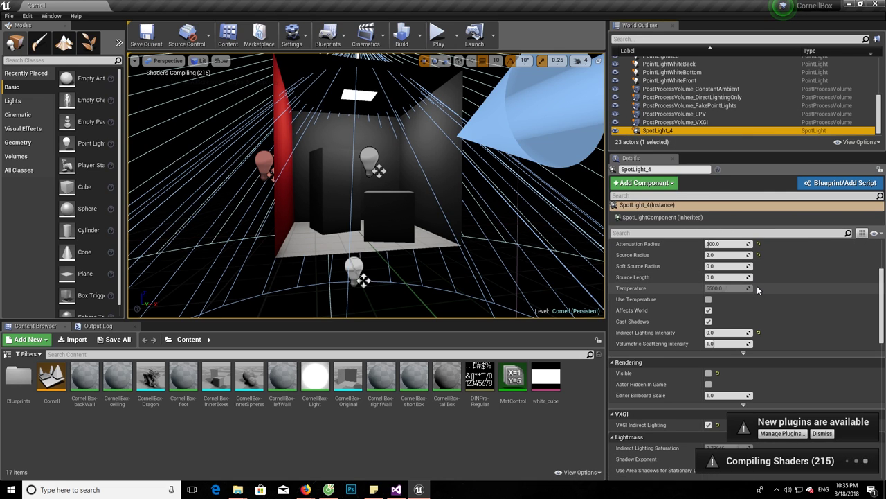
pyautogui.scroll(-2, 756, 291)
pyautogui.scroll(-1, 757, 284)
pyautogui.scroll(-1, 757, 280)
pyautogui.scroll(3, 757, 279)
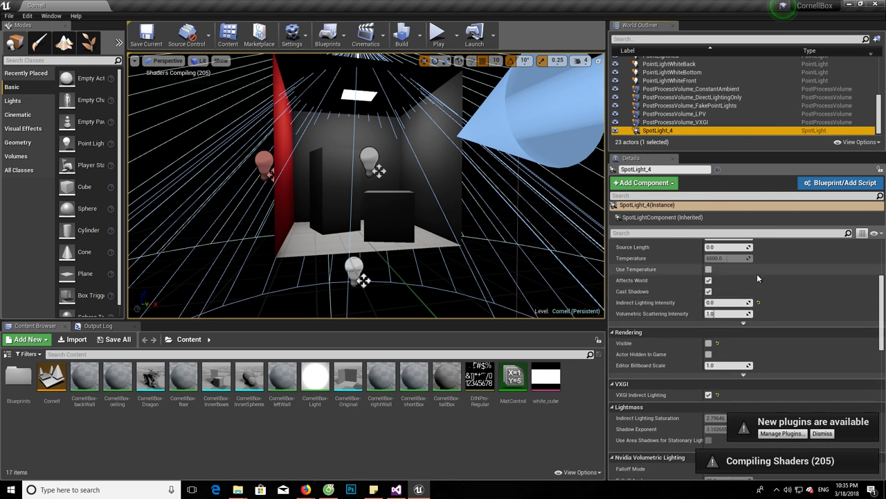
pyautogui.scroll(4, 757, 274)
pyautogui.scroll(3, 754, 270)
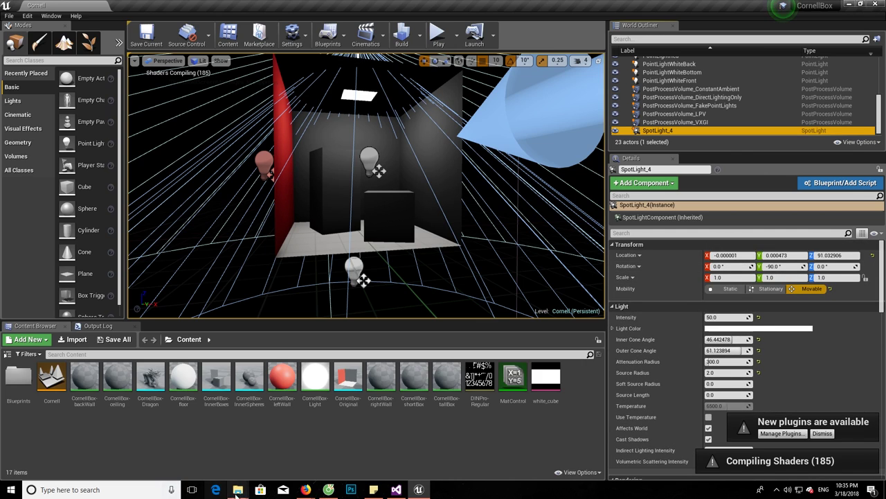
# Browse UnrealEngine-VXGI-4.18 > Samples > UserContent > CornellBox > Content in File Explorer
pyautogui.moveTo(237, 488)
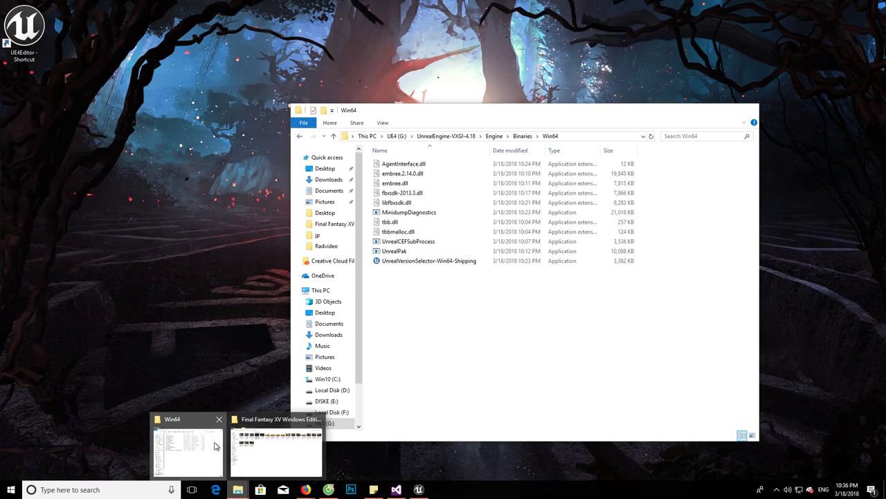
pyautogui.click(215, 447)
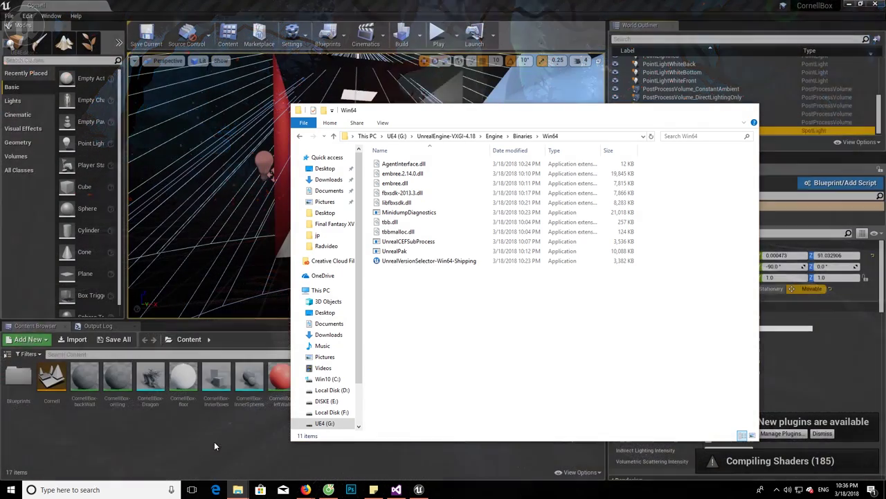
pyautogui.click(446, 136)
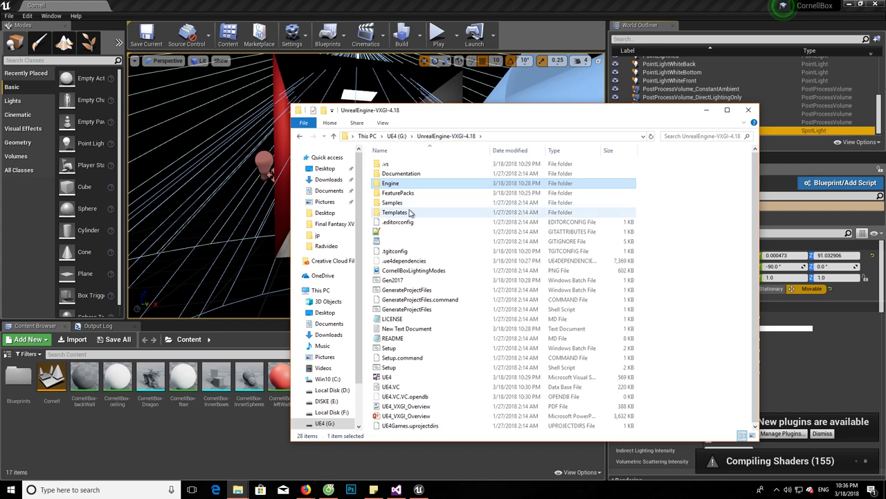
pyautogui.doubleClick(405, 202)
pyautogui.doubleClick(420, 184)
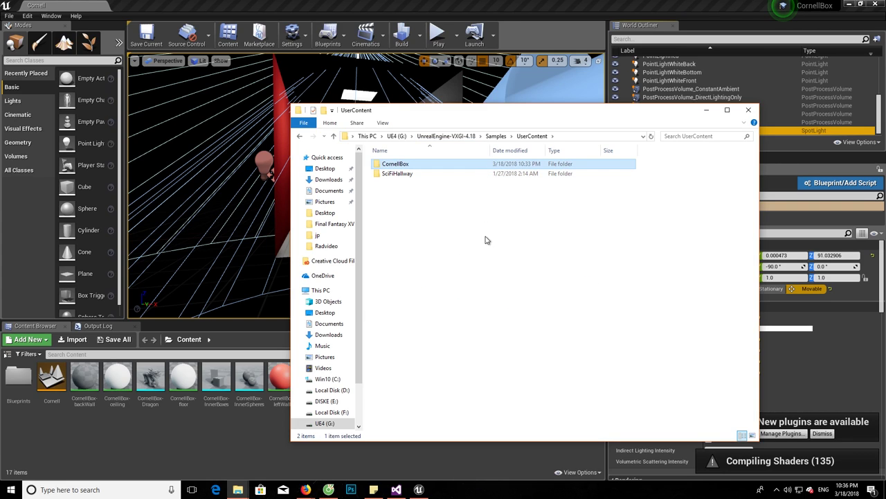
pyautogui.doubleClick(471, 164)
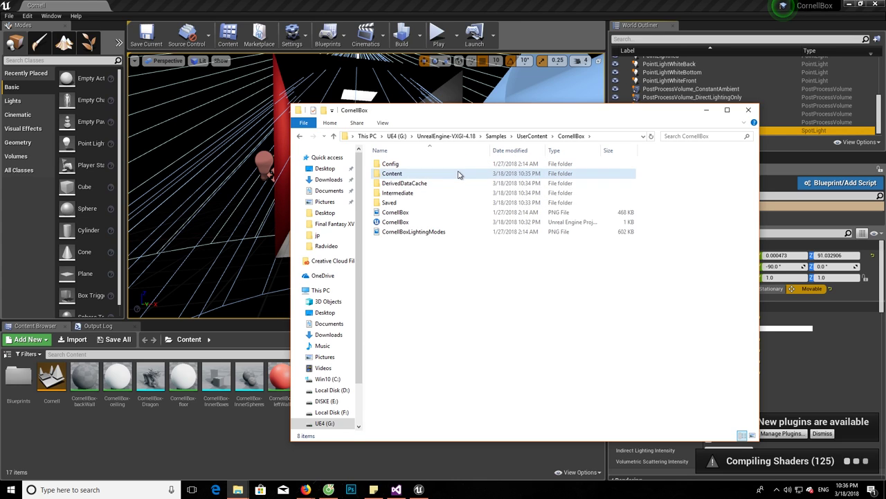
pyautogui.doubleClick(459, 174)
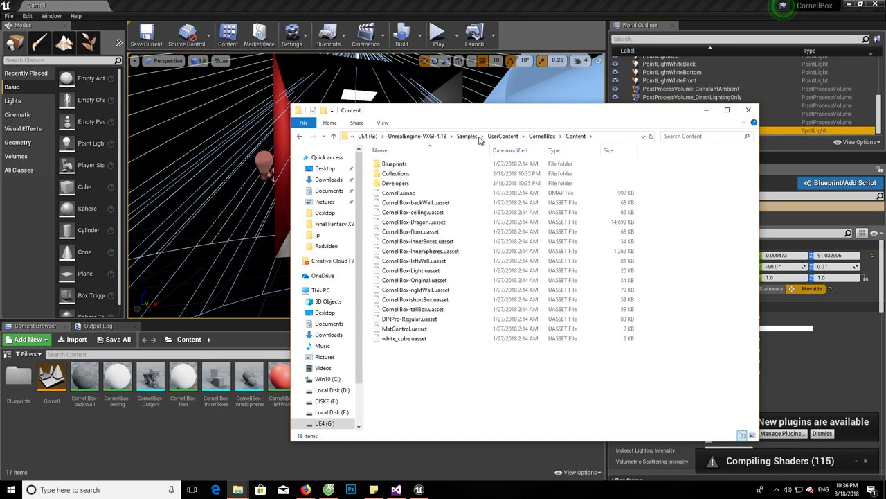
# Return to the CornellBox folder, refresh its listing, and minimize File Explorer
pyautogui.click(545, 137)
pyautogui.rightClick(487, 281)
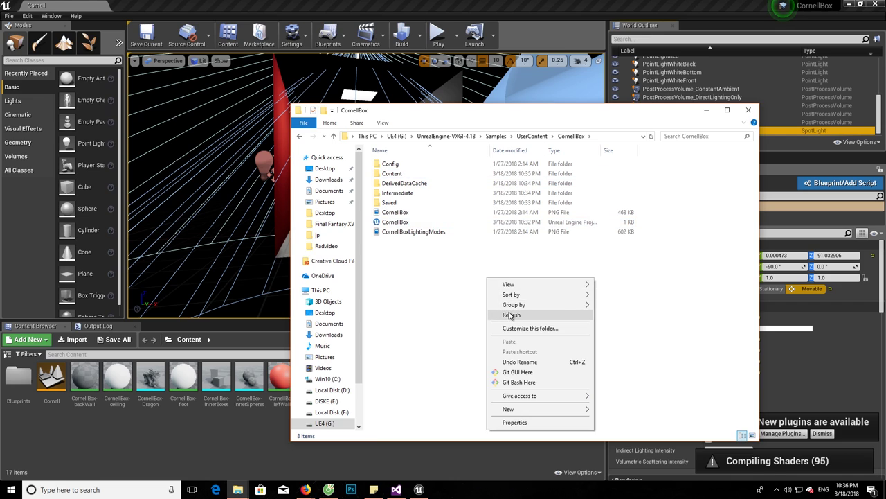
pyautogui.click(505, 311)
pyautogui.click(705, 110)
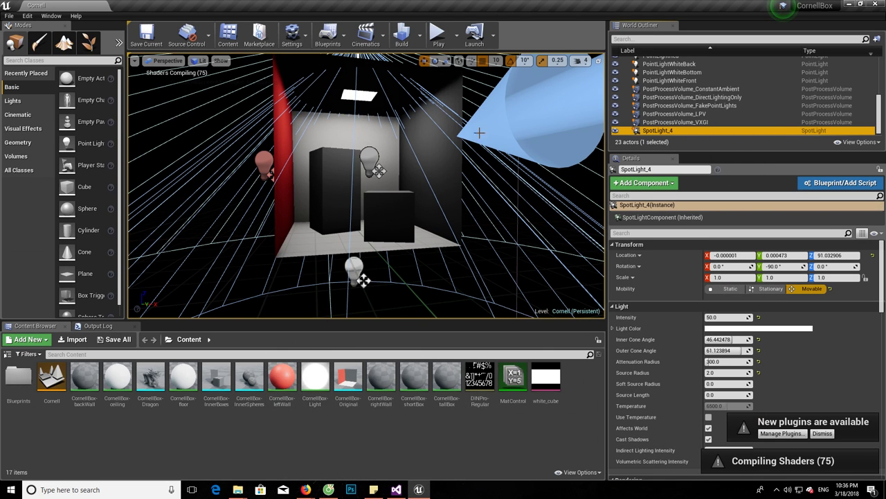
# Select PostProcessVolume_VXGI and scroll its Details down to the VXGI Diffuse settings
pyautogui.click(700, 124)
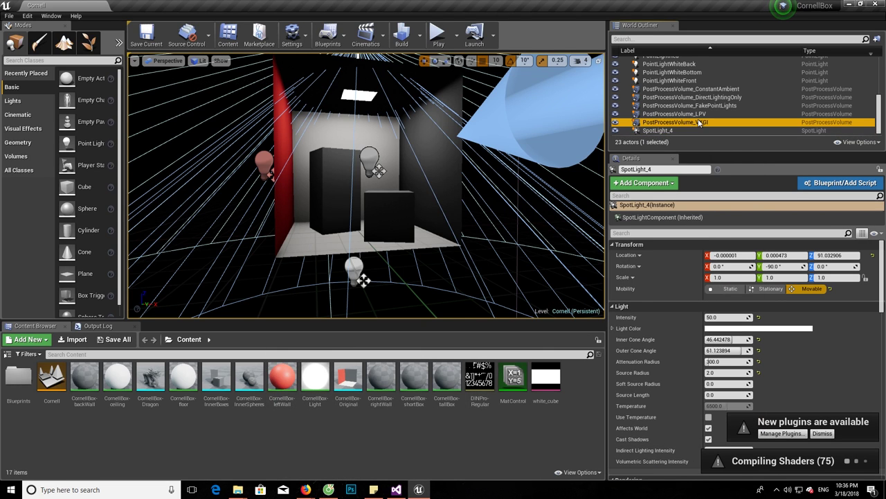
pyautogui.scroll(-5, 711, 269)
pyautogui.scroll(-3, 711, 269)
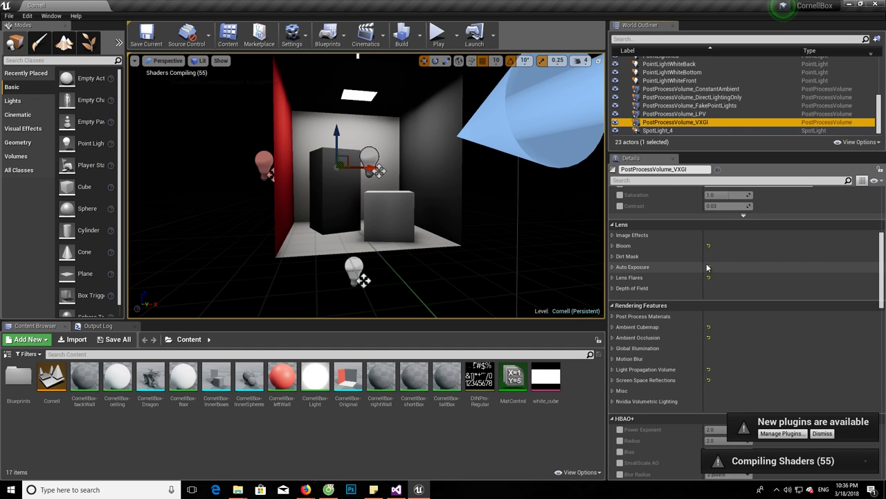
pyautogui.scroll(-1, 694, 252)
pyautogui.scroll(-1, 693, 252)
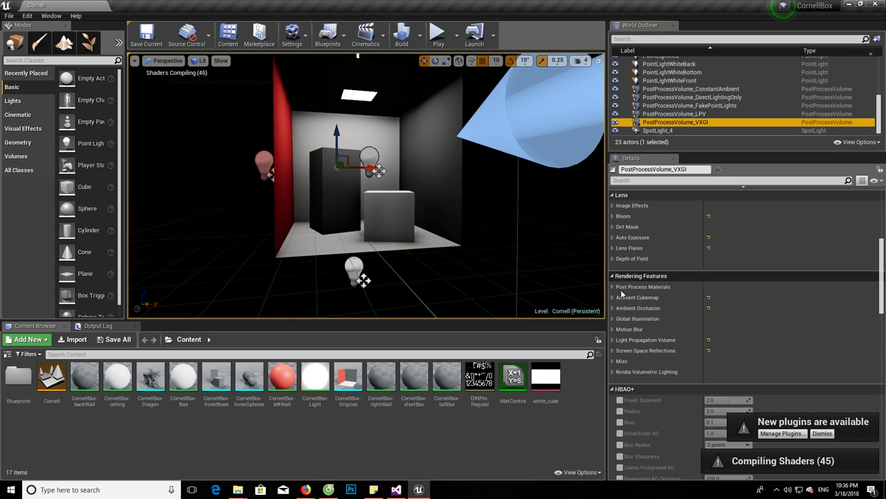
pyautogui.scroll(-3, 621, 289)
pyautogui.scroll(-3, 627, 279)
pyautogui.scroll(-1, 628, 279)
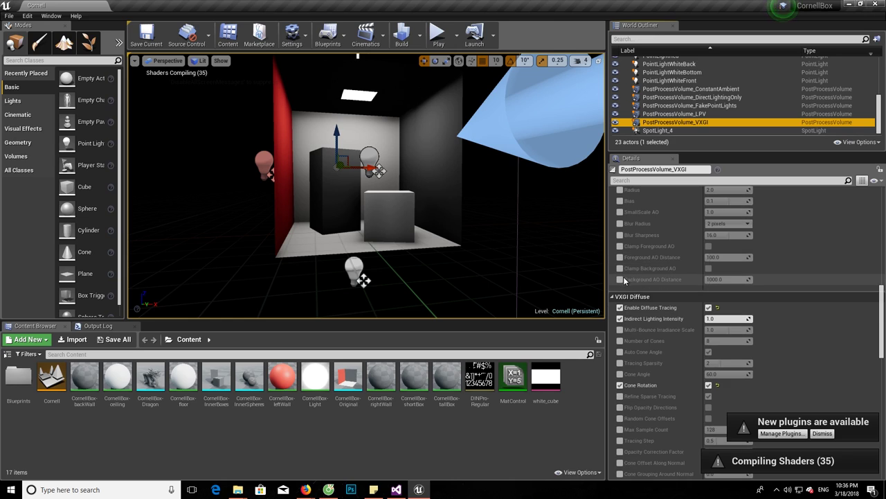
# Compare with PostProcessVolume_FakePointLights, then return to PostProcessVolume_VXGI's settings
pyautogui.click(687, 106)
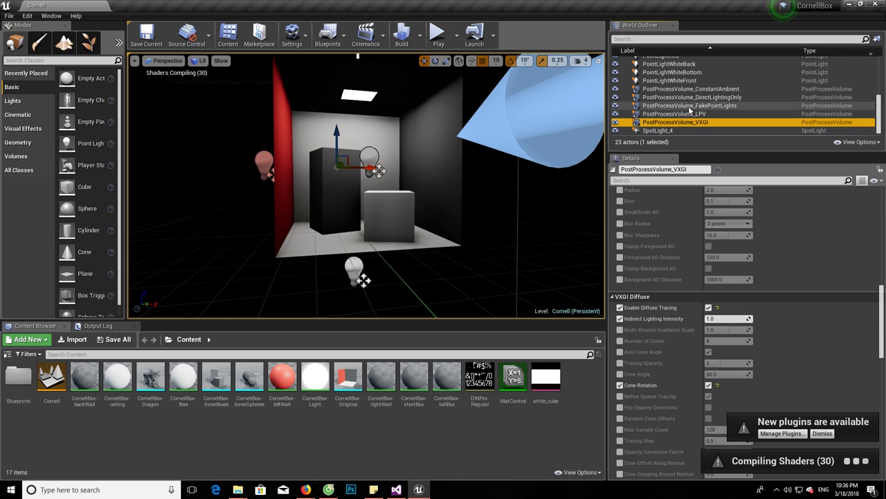
pyautogui.click(647, 122)
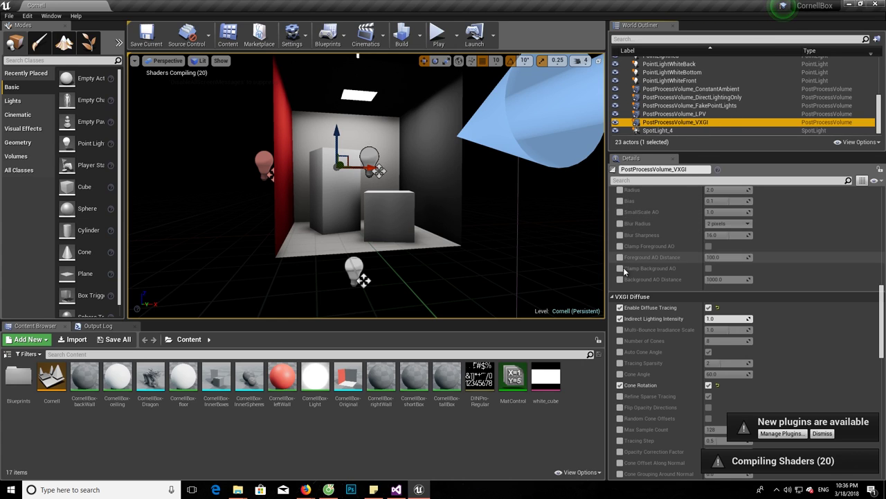
pyautogui.scroll(-1, 627, 298)
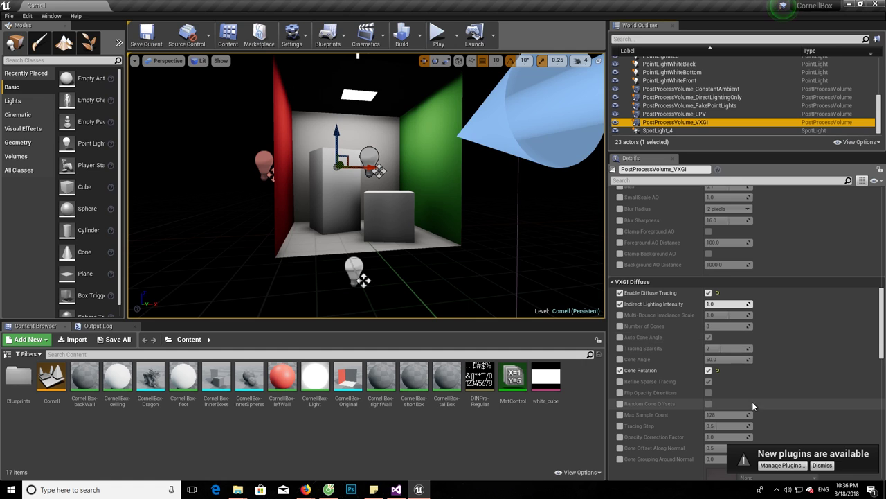
# Frame the Cornell box with F, fly inside it, then frame it again
pyautogui.scroll(5, 392, 208)
pyautogui.press('f')
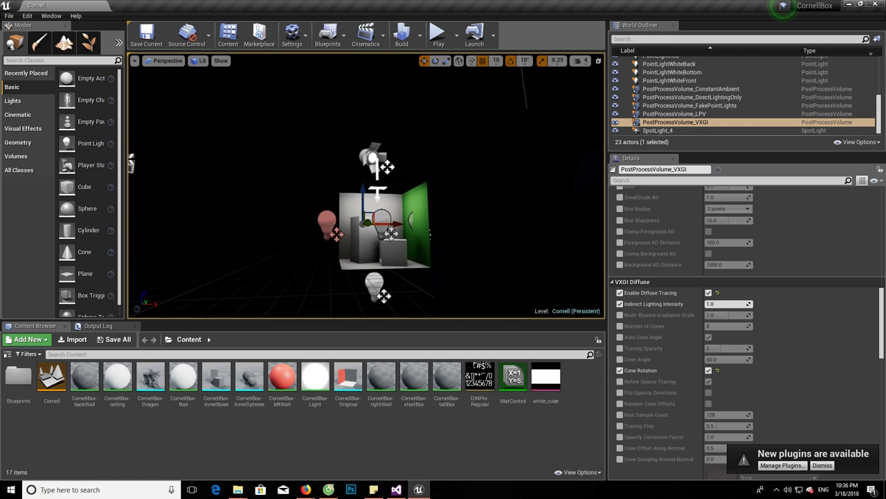
pyautogui.moveTo(366, 186)
pyautogui.mouseDown(button='right')
pyautogui.moveTo(396, 208)
pyautogui.moveTo(367, 185)
pyautogui.mouseUp(button='right')
pyautogui.press('f')
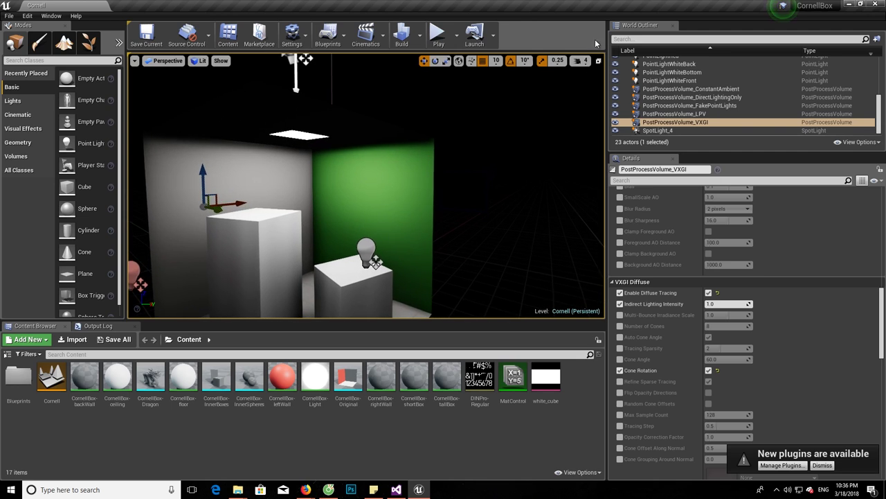
# Set the viewport camera speed to 2 and fly to a frontal view of the box
pyautogui.click(580, 62)
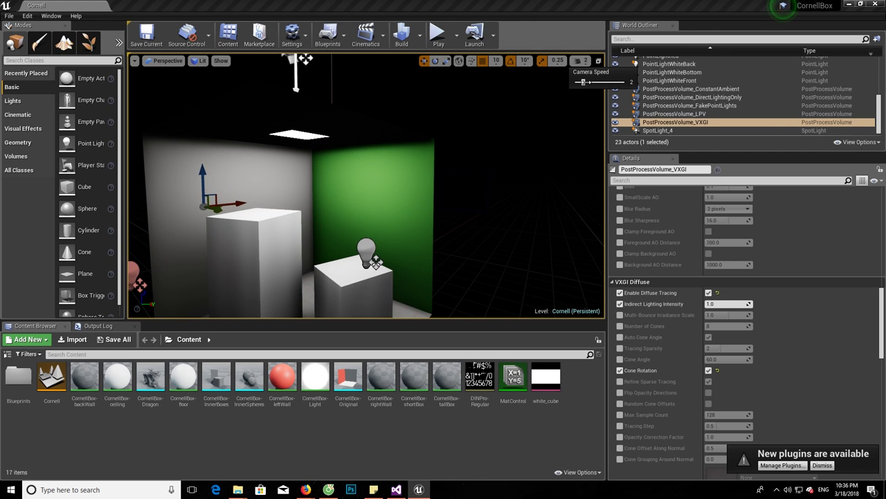
pyautogui.moveTo(571, 89); pyautogui.dragTo(570, 89, button='right')
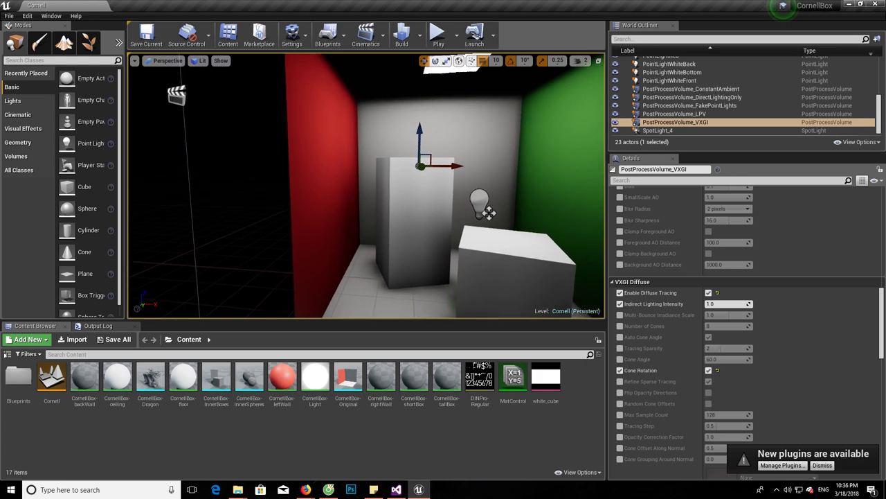
pyautogui.moveTo(442, 170); pyautogui.dragTo(446, 173, button='right')
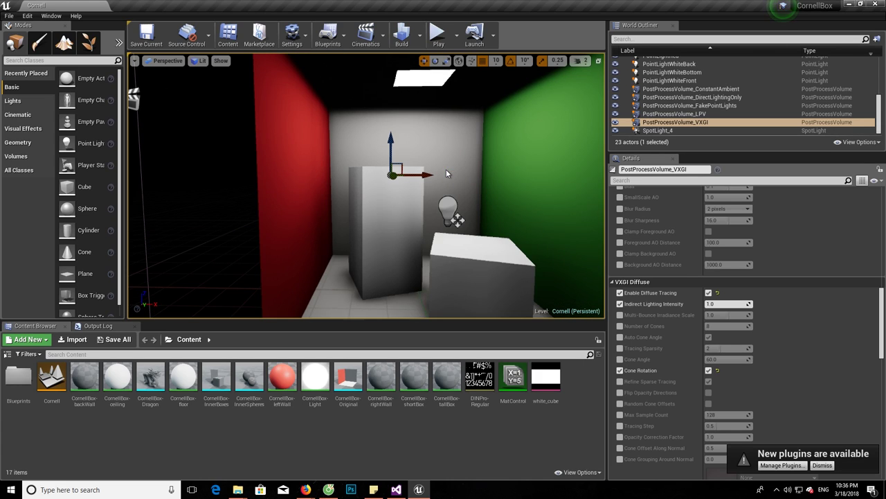
pyautogui.scroll(4, 720, 76)
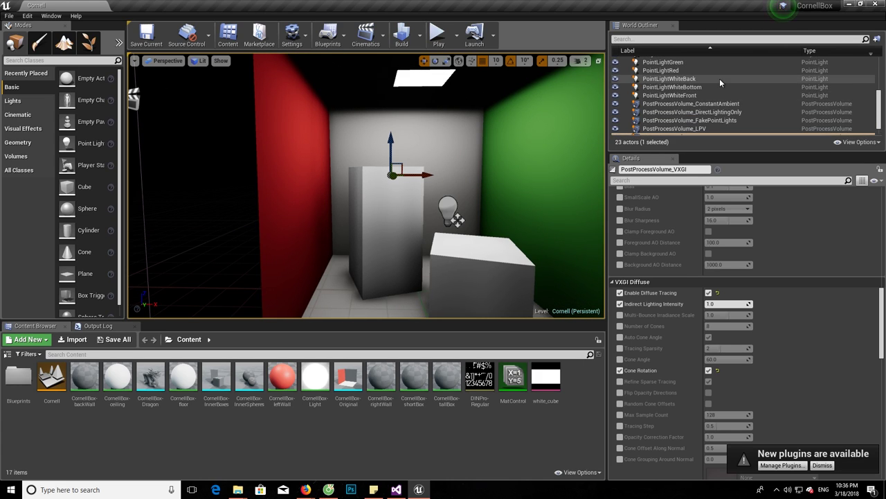
# Select PointLightGreen and scroll through its light properties in Details
pyautogui.click(680, 106)
pyautogui.scroll(-2, 728, 263)
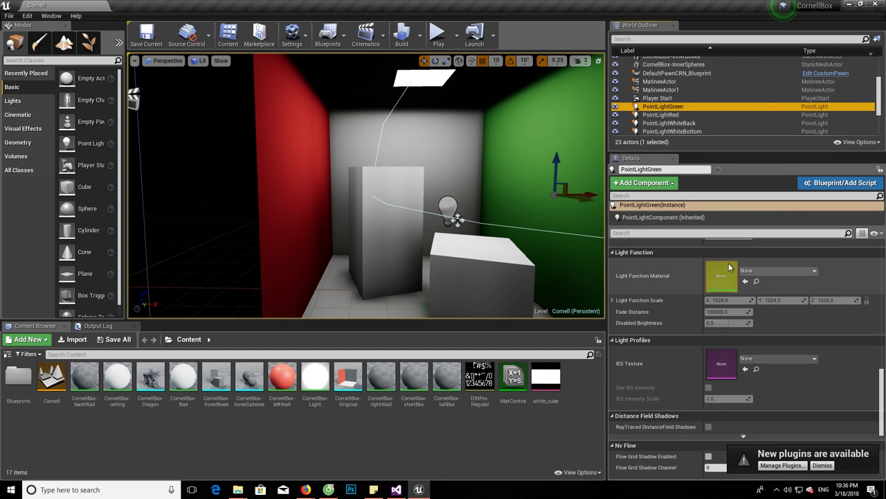
pyautogui.scroll(-4, 728, 346)
pyautogui.scroll(-3, 699, 349)
pyautogui.scroll(3, 705, 333)
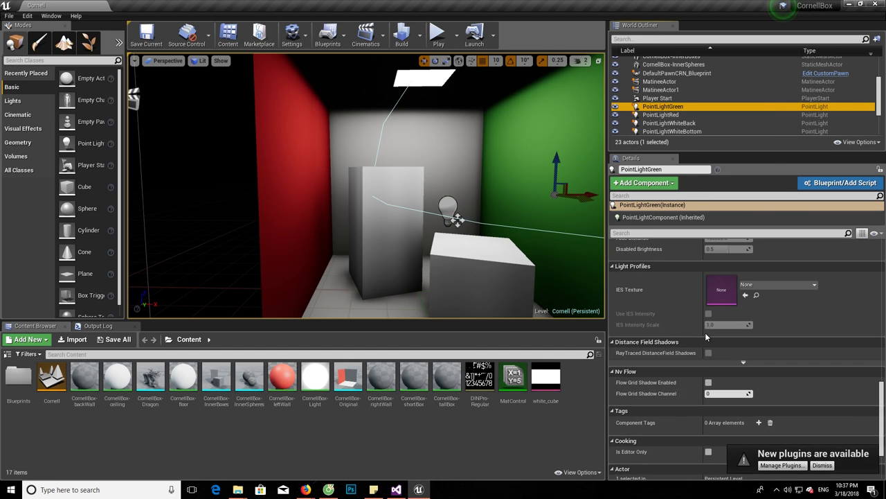
pyautogui.scroll(-3, 707, 331)
pyautogui.scroll(4, 710, 325)
pyautogui.scroll(2, 710, 325)
pyautogui.scroll(2, 727, 339)
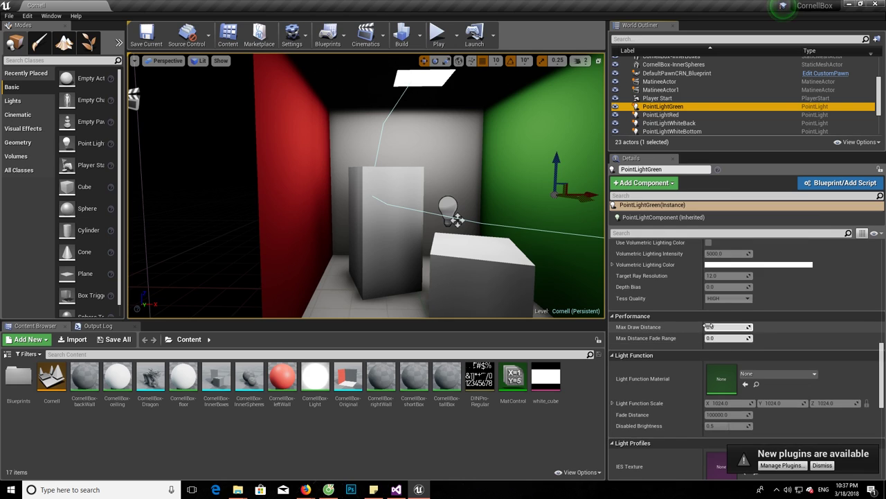
pyautogui.scroll(1, 741, 349)
pyautogui.scroll(2, 760, 363)
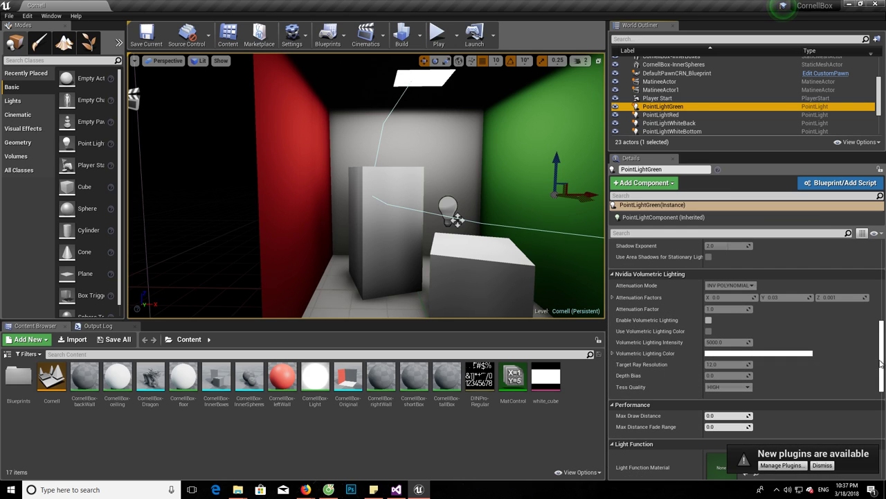
pyautogui.moveTo(880, 363); pyautogui.dragTo(878, 321)
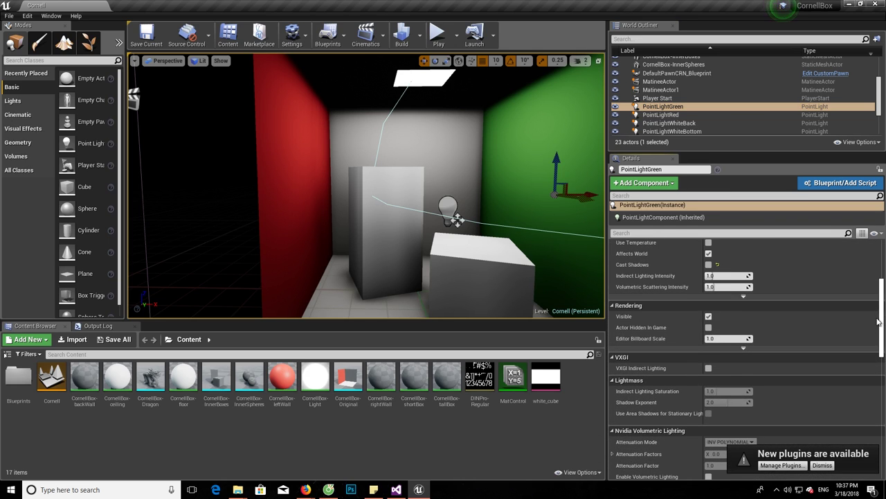
pyautogui.moveTo(879, 321); pyautogui.dragTo(877, 327)
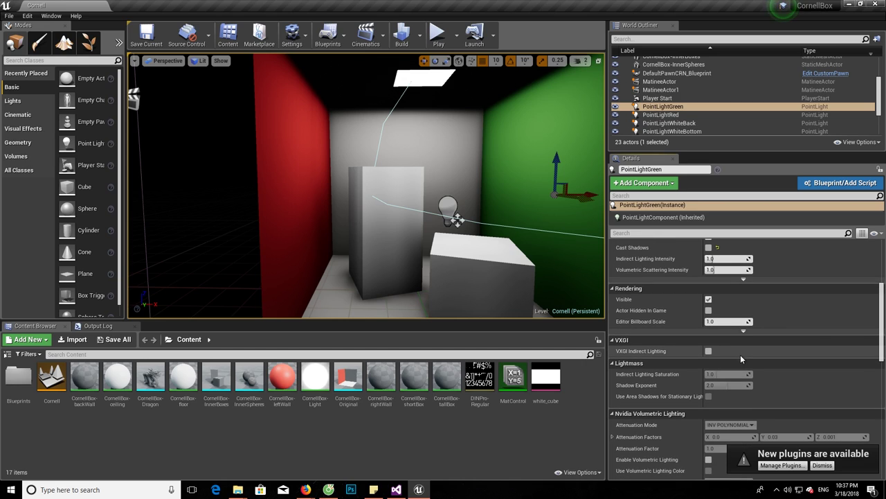
# Check SpotLight_4's settings, then select PostProcessVolume_VXGI to show its properties
pyautogui.scroll(-3, 688, 119)
pyautogui.click(688, 131)
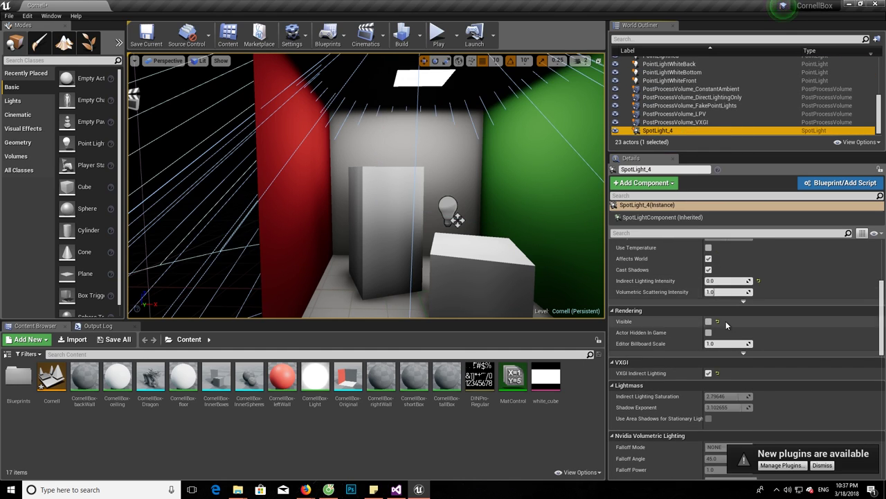
pyautogui.scroll(-1, 725, 321)
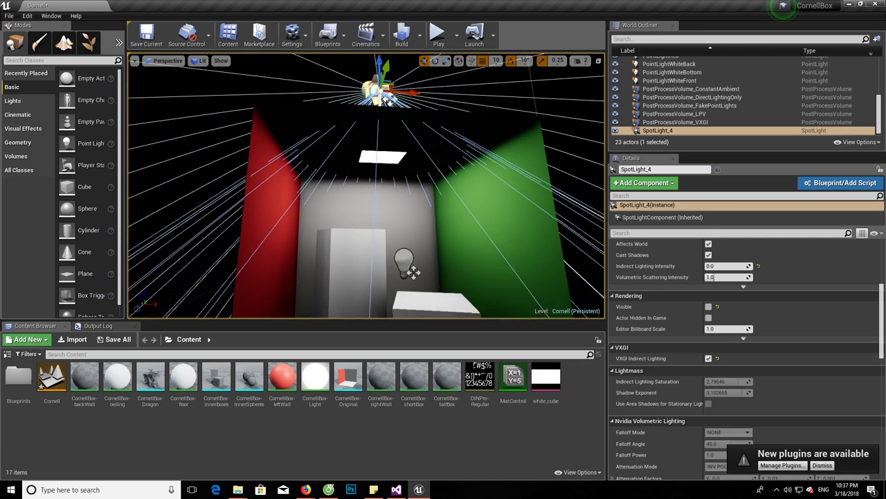
pyautogui.scroll(5, 395, 156)
pyautogui.scroll(-2, 453, 134)
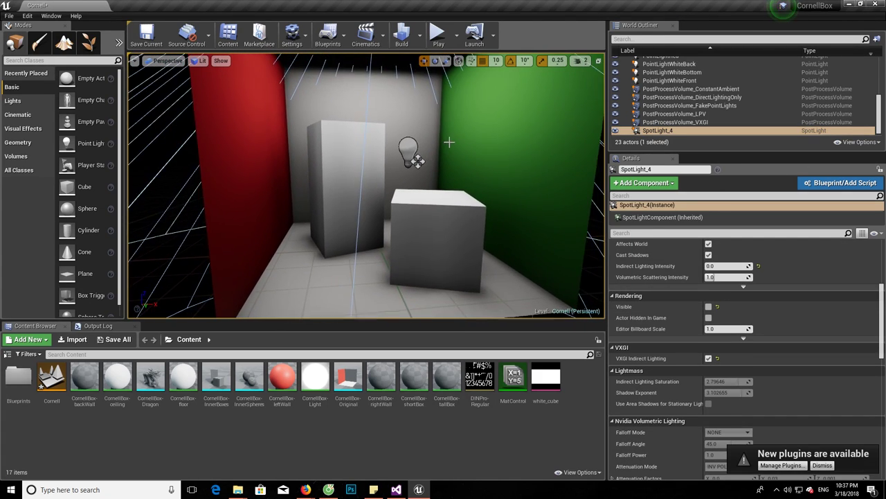
pyautogui.click(655, 122)
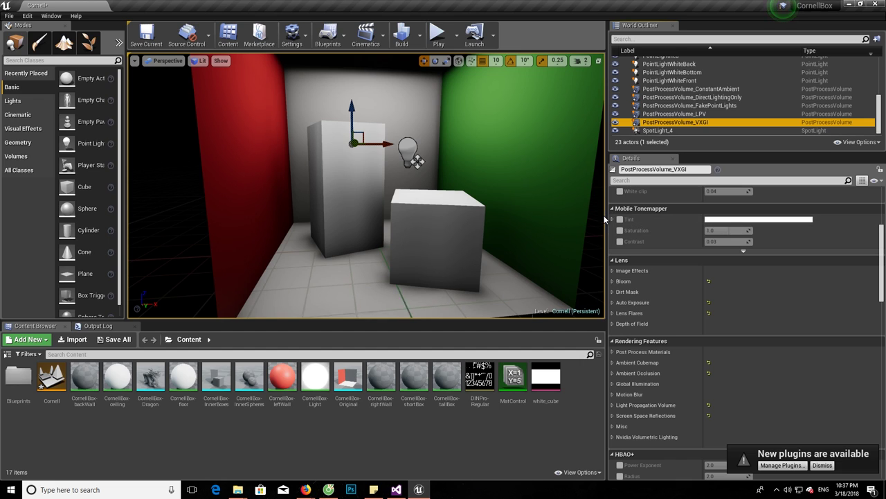
# Widen the viewport and toggle Enable Diffuse Tracing repeatedly to compare, leaving it enabled
pyautogui.moveTo(605, 217); pyautogui.dragTo(635, 217)
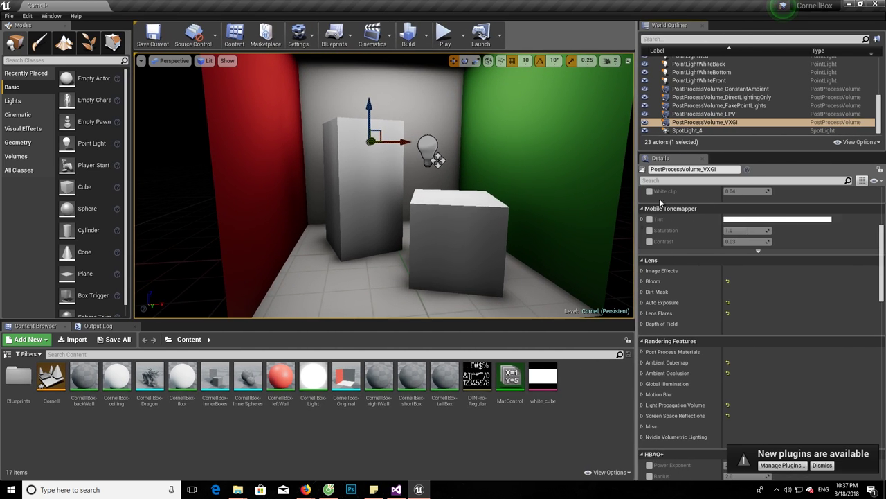
pyautogui.scroll(-6, 669, 383)
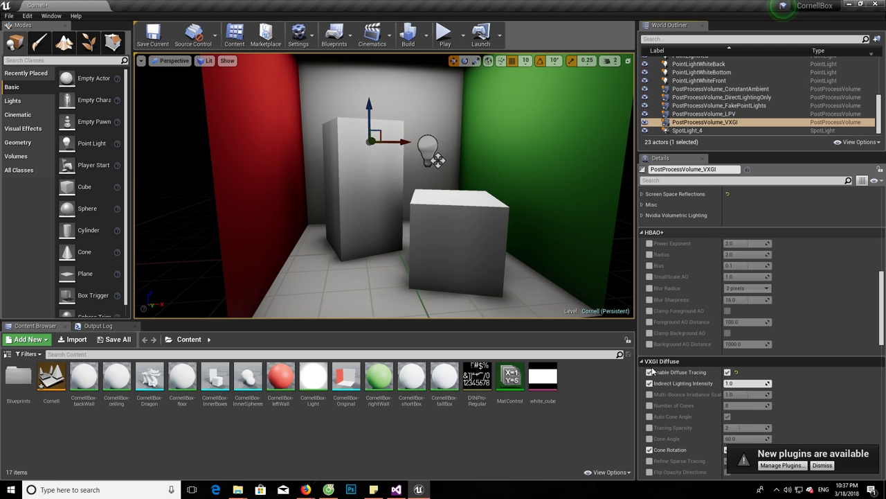
pyautogui.click(650, 372)
pyautogui.click(650, 371)
pyautogui.click(649, 372)
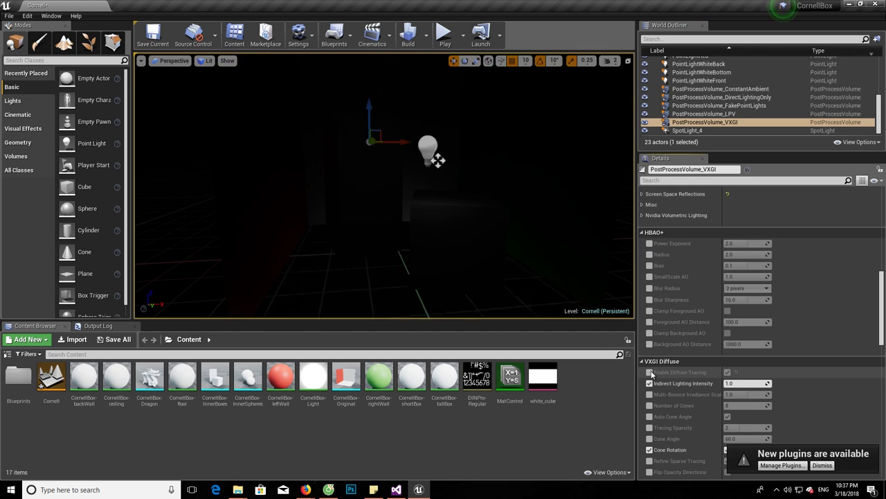
pyautogui.click(649, 371)
pyautogui.click(650, 372)
pyautogui.click(649, 372)
pyautogui.click(650, 372)
pyautogui.click(650, 372)
pyautogui.click(650, 372)
pyautogui.click(649, 372)
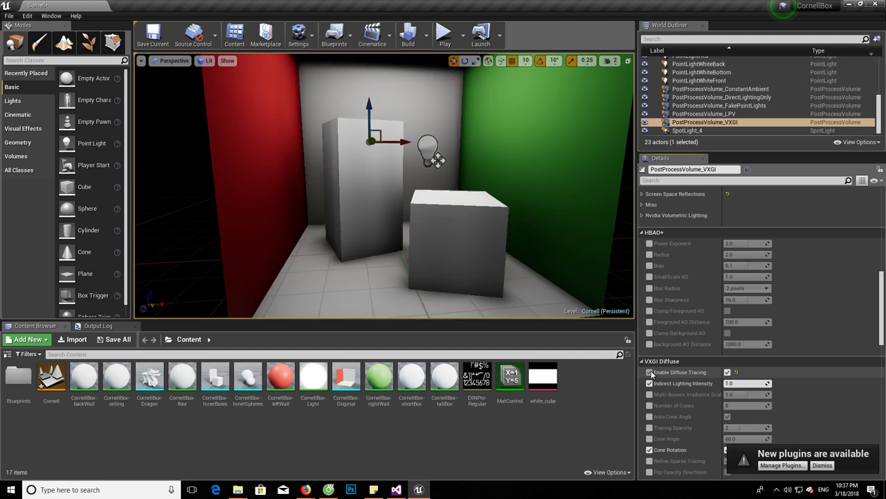
pyautogui.click(650, 372)
pyautogui.click(650, 372)
pyautogui.click(650, 372)
pyautogui.click(650, 372)
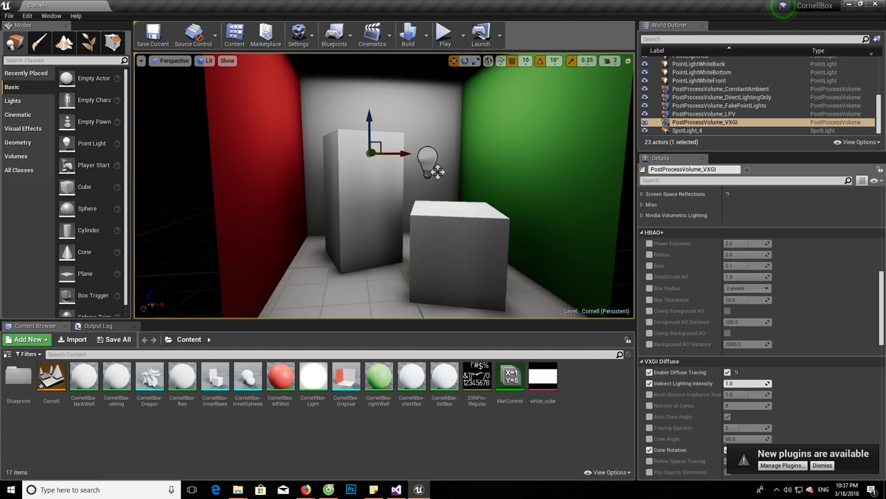
# Select PointLightWhiteFront in the viewport and frame the view around it
pyautogui.moveTo(446, 218); pyautogui.dragTo(439, 206)
pyautogui.click(443, 229)
pyautogui.scroll(-3, 821, 286)
pyautogui.scroll(-3, 821, 286)
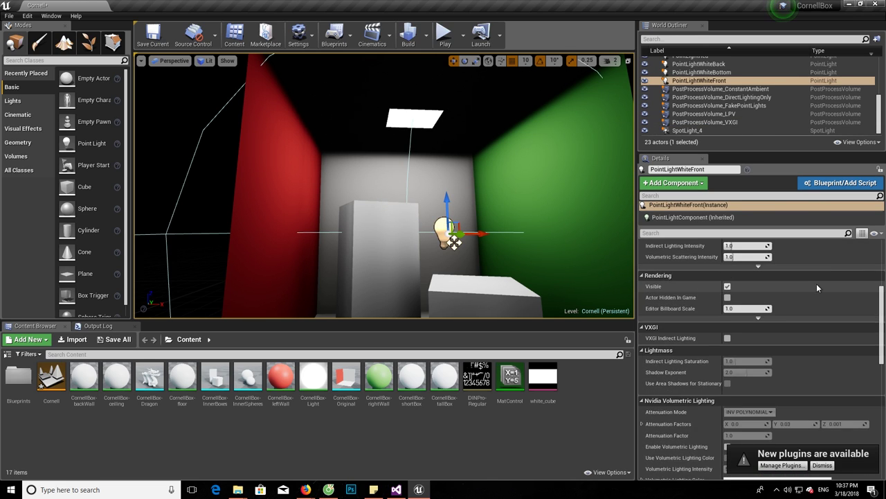
pyautogui.scroll(-3, 818, 284)
pyautogui.scroll(5, 820, 283)
pyautogui.scroll(-5, 524, 243)
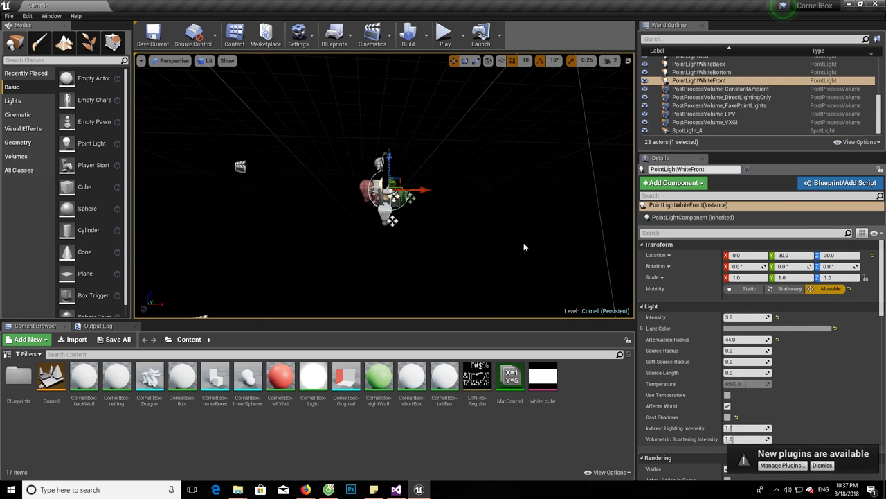
pyautogui.press('f')
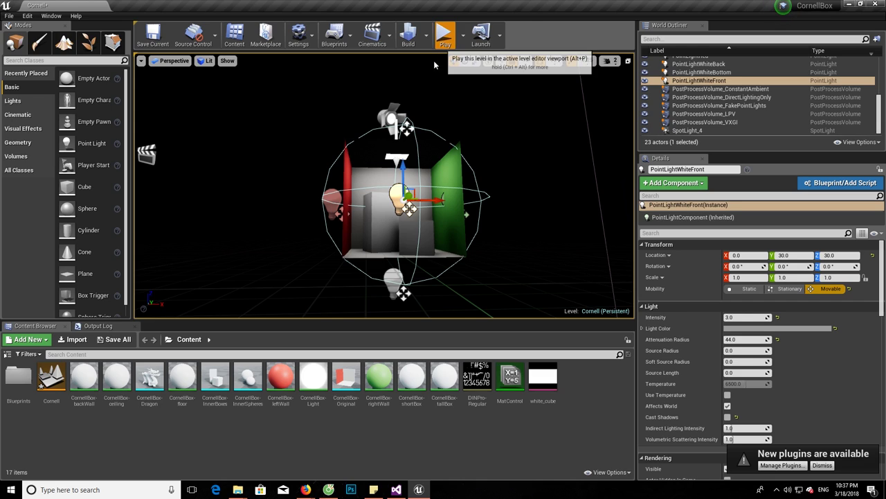
# Play the Cornell level in the editor, stop it, and open the Blueprints list
pyautogui.click(444, 34)
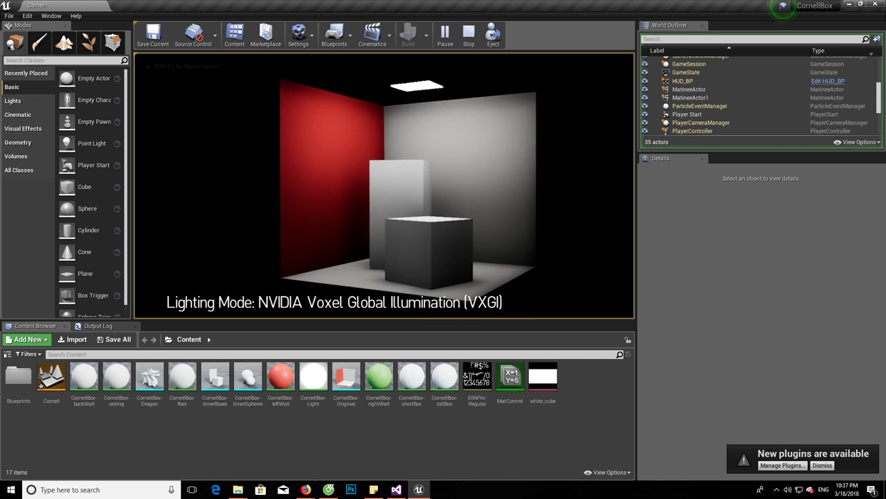
pyautogui.press('Escape')
pyautogui.click(335, 35)
# Open the Level Blueprint and inspect the Event BeginPlay node in the Event Graph
pyautogui.click(350, 111)
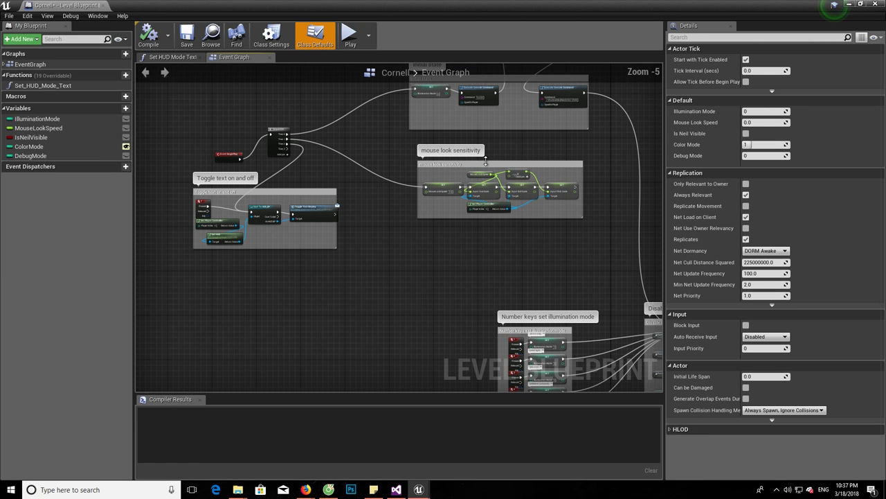
pyautogui.moveTo(249, 143); pyautogui.dragTo(363, 164, button='right')
pyautogui.scroll(2, 363, 165)
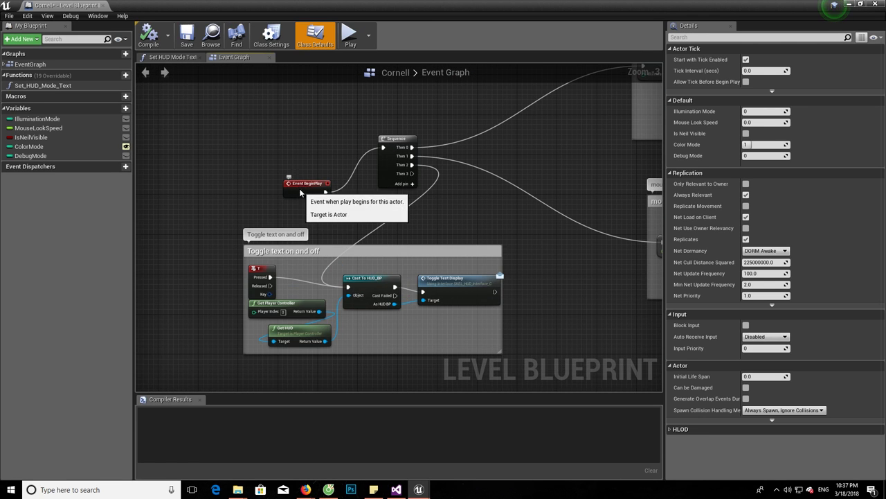
pyautogui.click(280, 154)
pyautogui.scroll(-3, 485, 242)
pyautogui.scroll(-2, 502, 243)
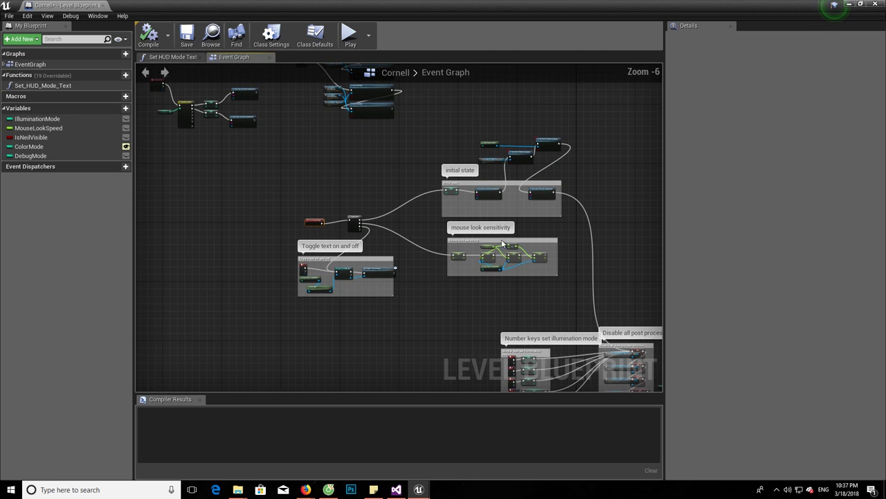
pyautogui.scroll(2, 548, 286)
pyautogui.scroll(1, 549, 286)
# Inspect the illumination-mode and post-process nodes, then play the level again
pyautogui.moveTo(548, 286)
pyautogui.mouseDown(button='right')
pyautogui.moveTo(515, 231)
pyautogui.moveTo(257, 204)
pyautogui.moveTo(372, 239)
pyautogui.moveTo(462, 247)
pyautogui.mouseUp(button='right')
pyautogui.scroll(-2, 515, 231)
pyautogui.scroll(2, 515, 231)
pyautogui.scroll(-2, 418, 253)
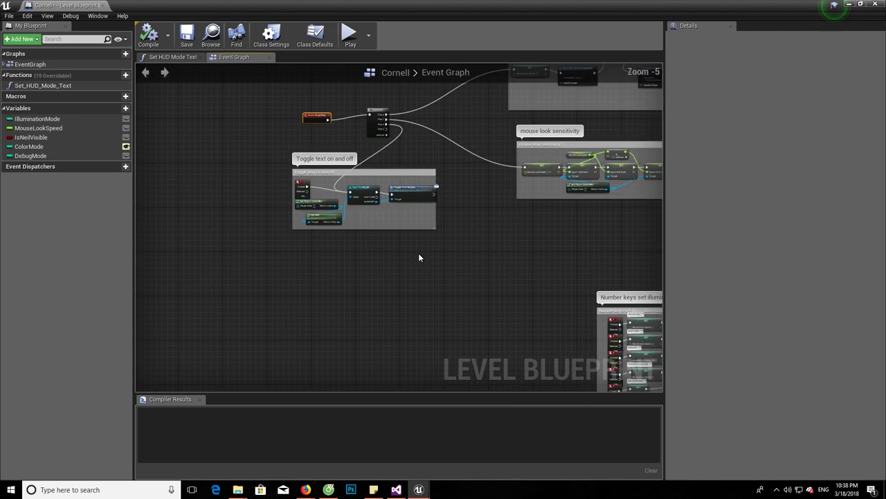
pyautogui.scroll(2, 483, 344)
pyautogui.moveTo(482, 344); pyautogui.dragTo(449, 231, button='right')
pyautogui.scroll(-5, 253, 145)
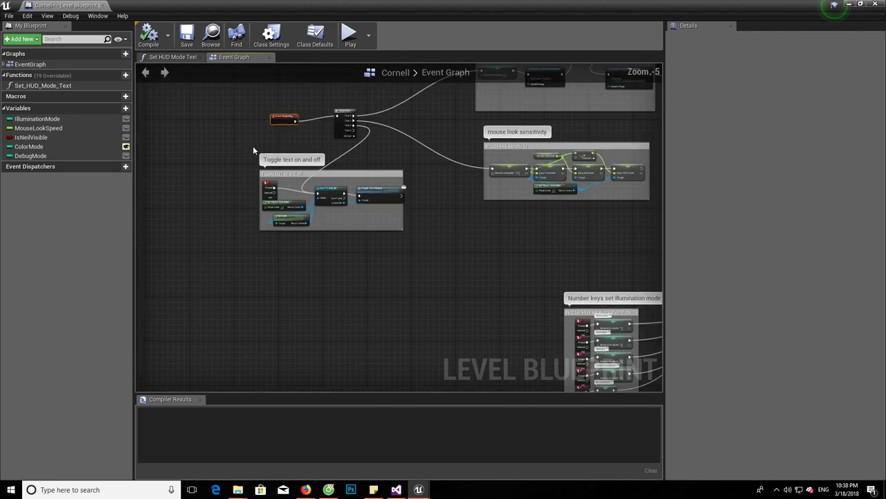
pyautogui.scroll(1, 389, 193)
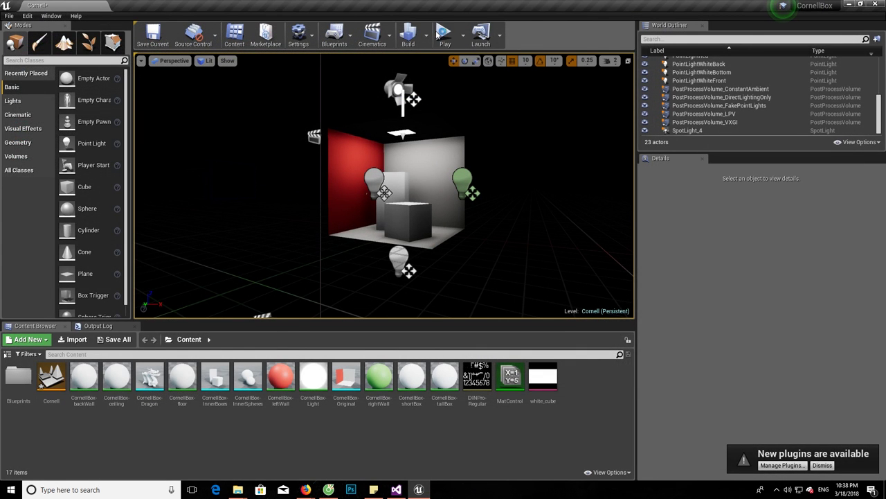
pyautogui.click(442, 34)
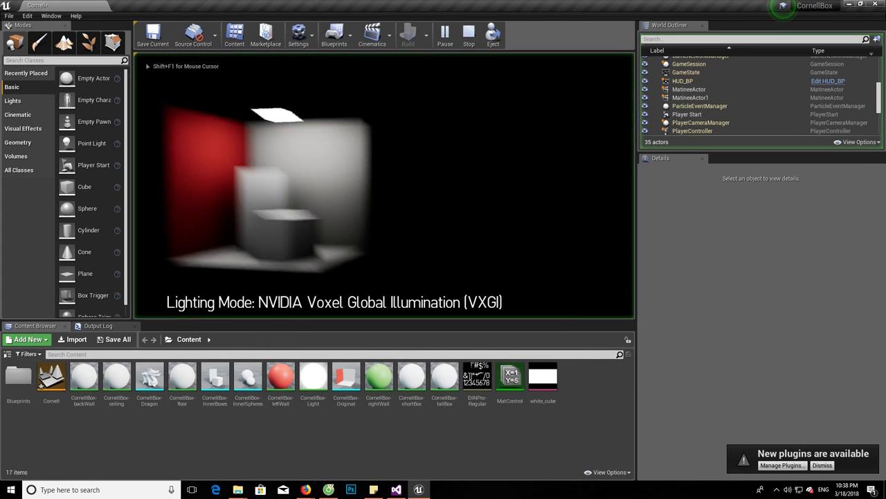
# Cycle lighting modes with keys 1, 2 and 3 between VXGI and Fake Point-Light Approximation
pyautogui.press('1')
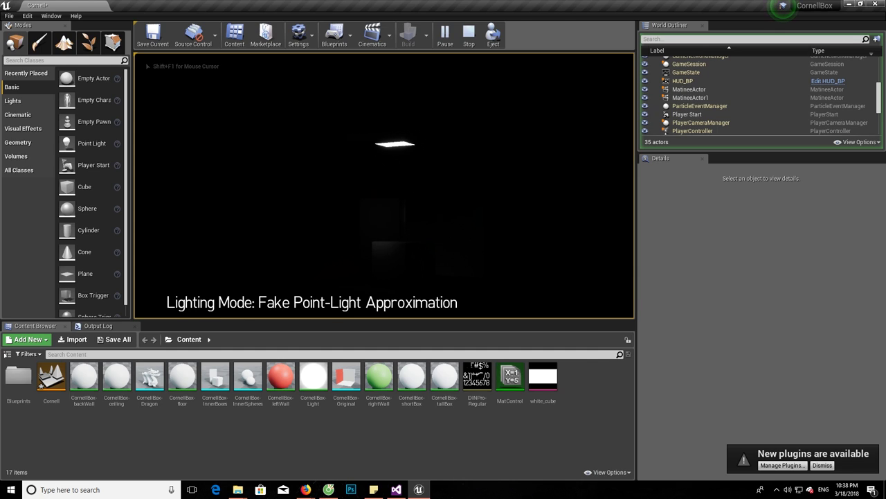
pyautogui.press('2')
pyautogui.press('3')
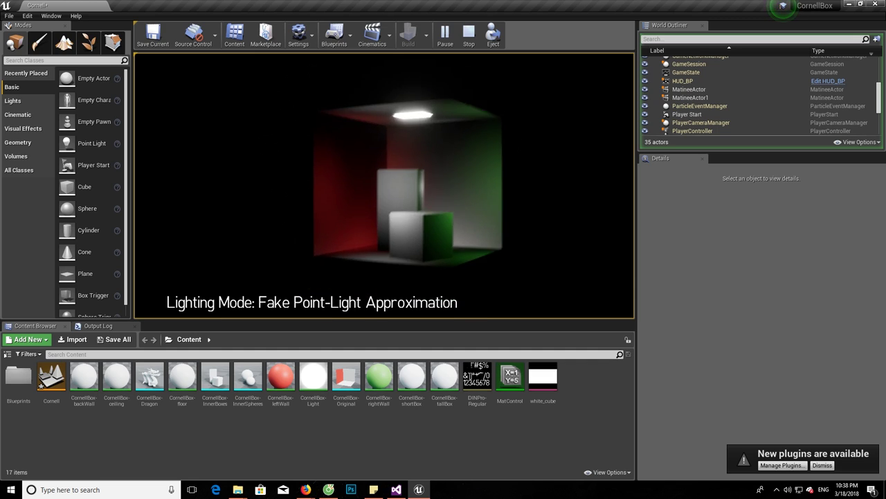
pyautogui.press('2')
pyautogui.press('1')
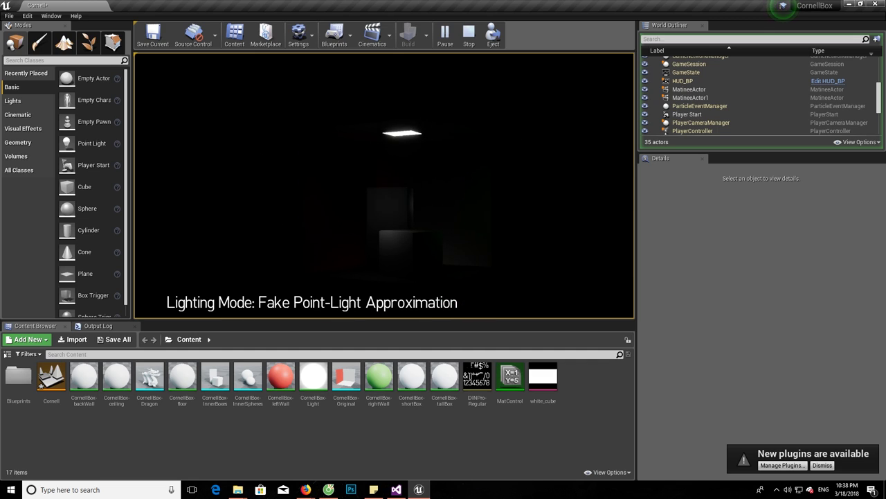
pyautogui.press('2')
pyautogui.press('1')
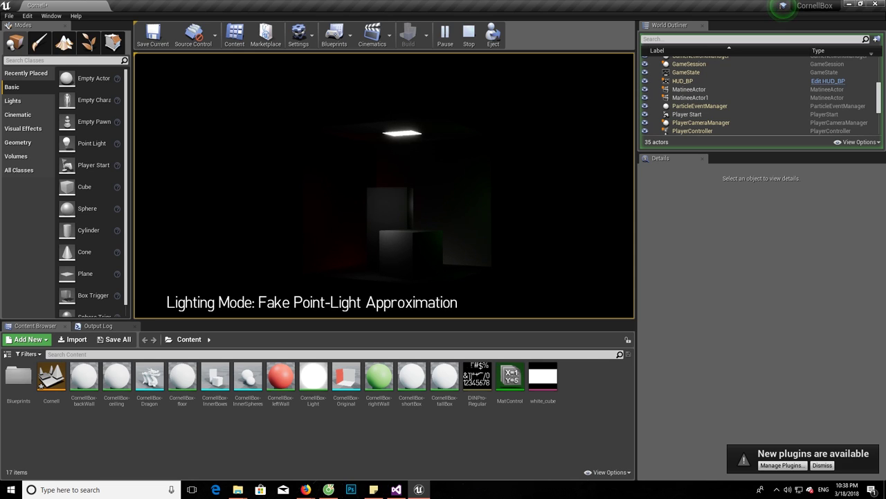
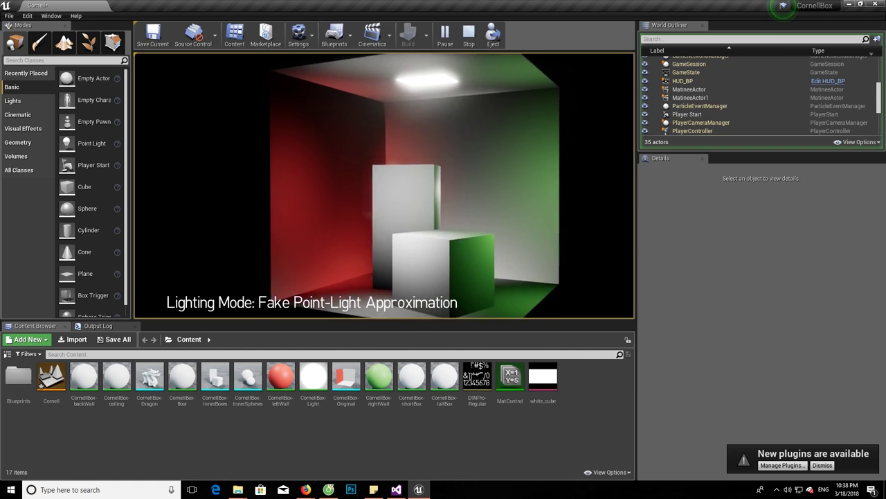
# Switch the lighting to Direct Light Only, then to VXGI, and stop Play
pyautogui.press('3')
pyautogui.press('1')
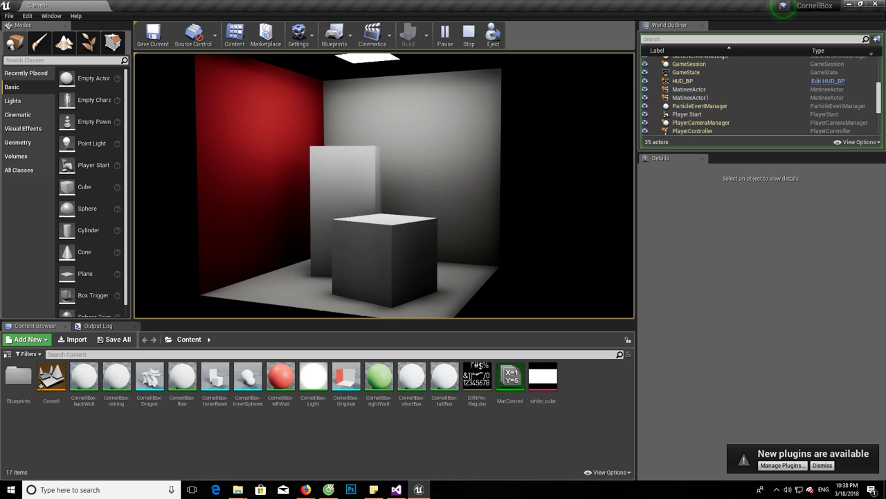
pyautogui.press('Escape')
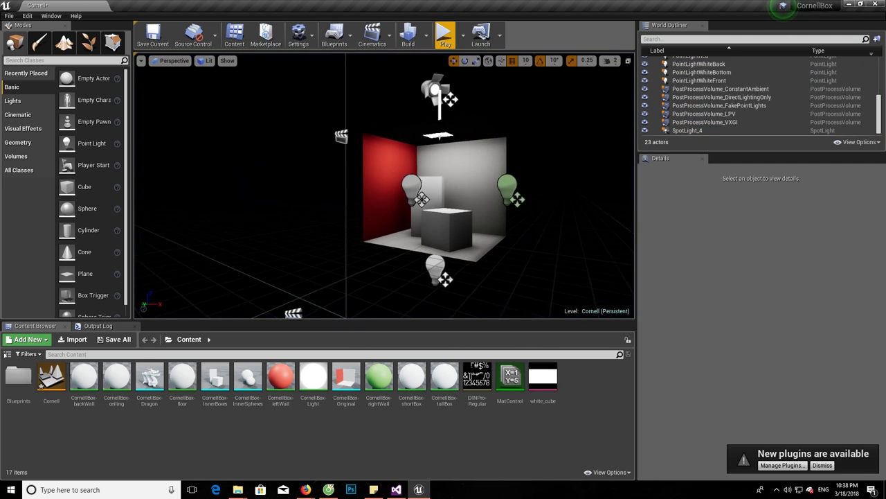
# Frame the whole Cornell box in the viewport and select PostProcessVolume_VXGI
pyautogui.moveTo(384, 187); pyautogui.dragTo(372, 152, button='right')
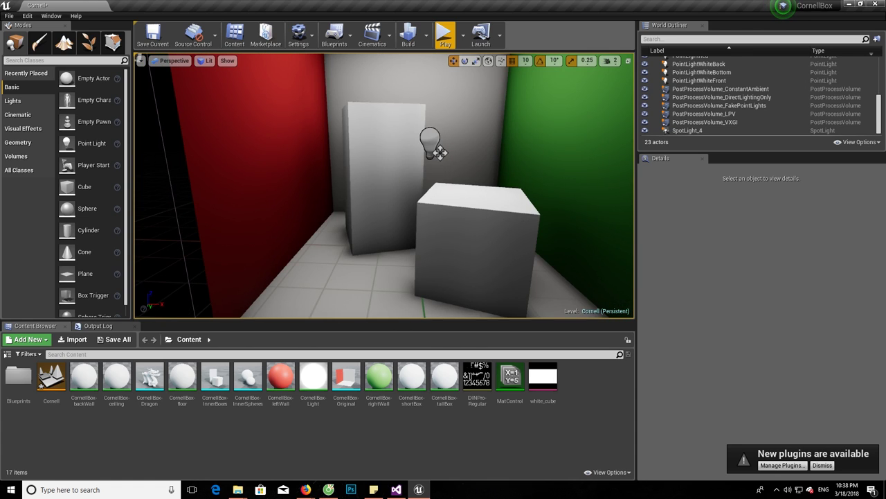
pyautogui.click(382, 156)
pyautogui.scroll(-1, 734, 346)
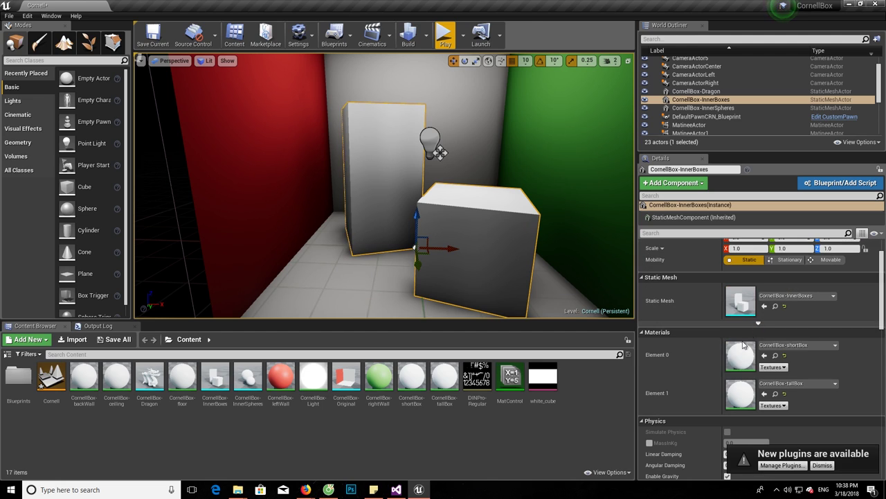
pyautogui.moveTo(378, 251); pyautogui.dragTo(378, 291)
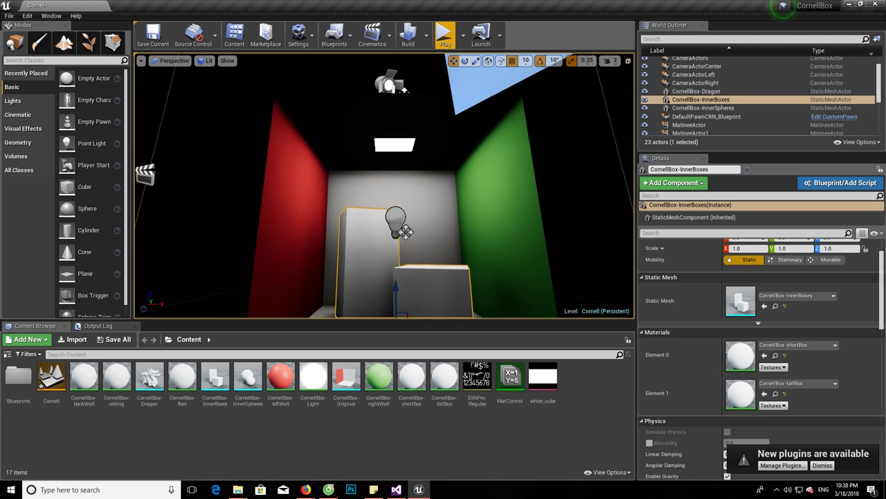
pyautogui.moveTo(404, 246); pyautogui.dragTo(404, 278)
pyautogui.scroll(-5, 744, 132)
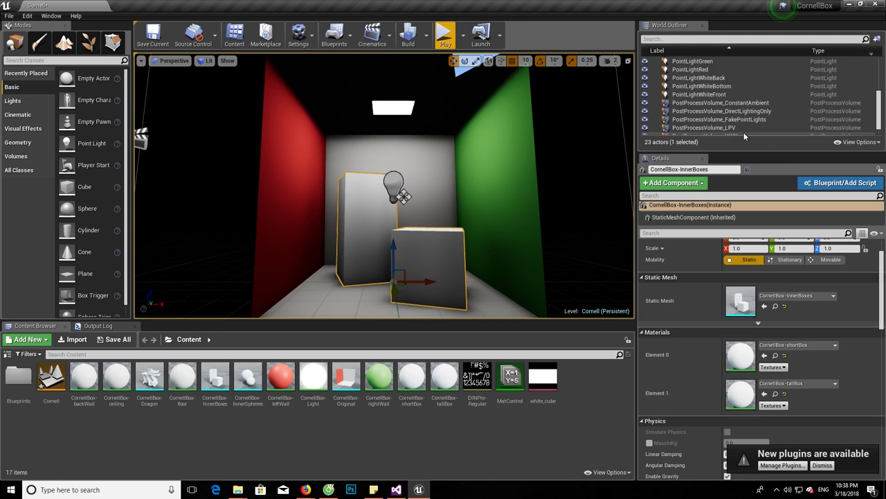
pyautogui.scroll(-1, 744, 133)
pyautogui.click(735, 122)
# Toggle Enable Diffuse Tracing off and back on to compare the lighting
pyautogui.scroll(-5, 699, 303)
pyautogui.scroll(-3, 651, 344)
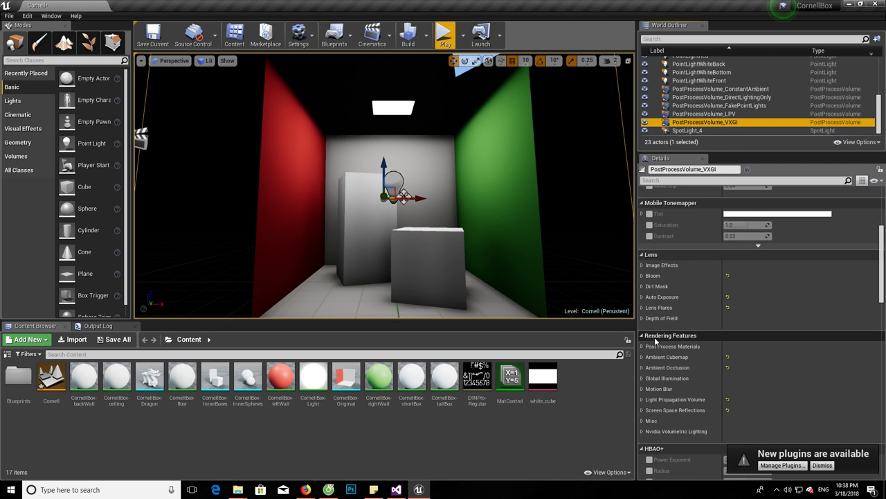
pyautogui.scroll(-3, 655, 337)
pyautogui.scroll(-5, 657, 334)
pyautogui.scroll(-5, 660, 328)
pyautogui.click(651, 293)
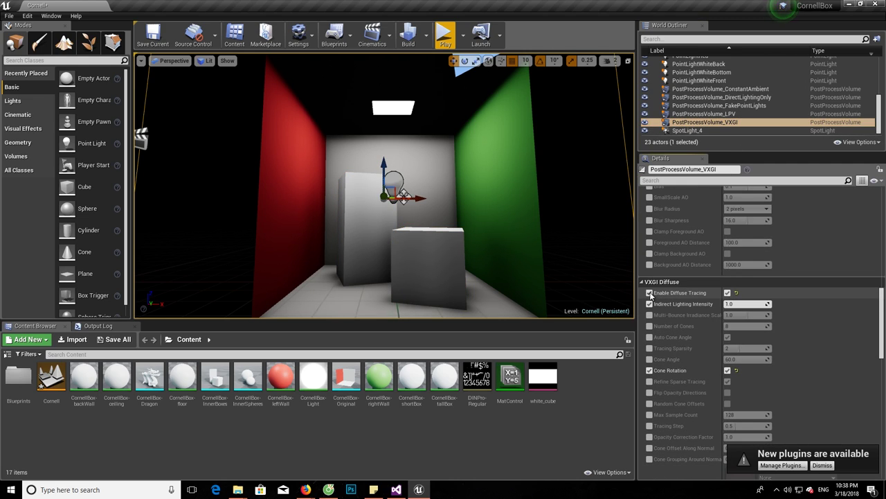
pyautogui.click(650, 292)
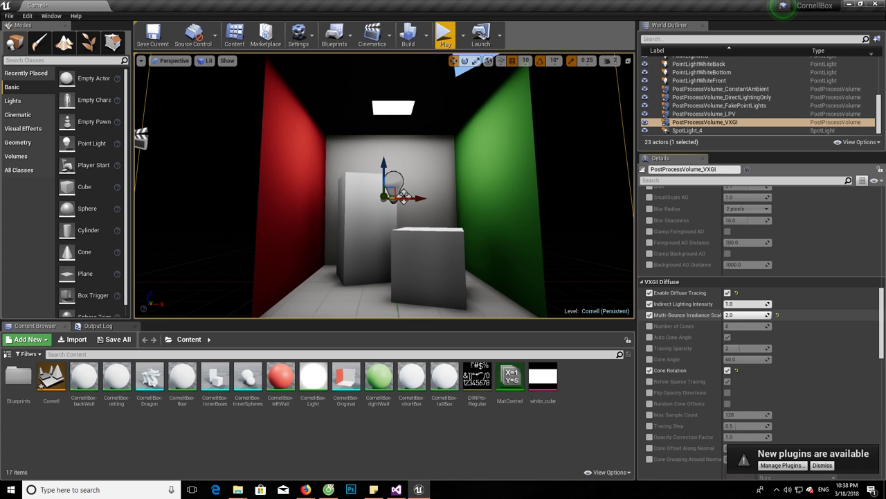
# Run the console command r.VXGI.MultiBounceEnable 1
pyautogui.press('`')
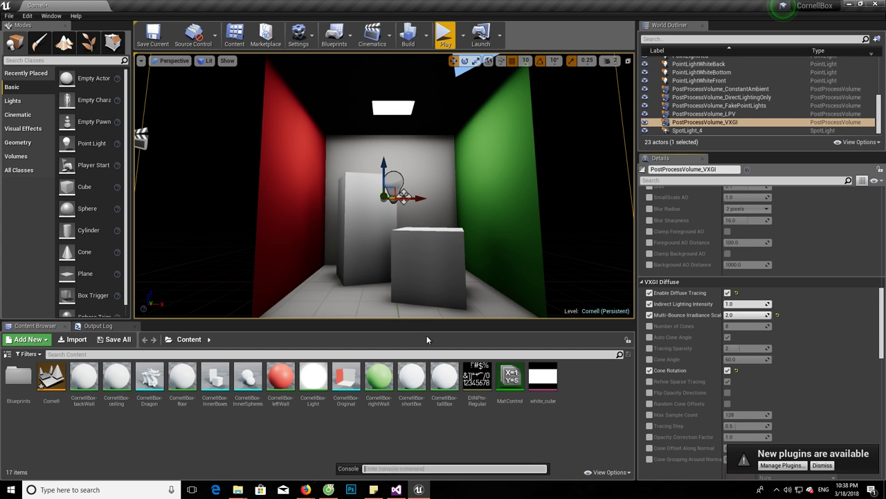
pyautogui.write('r.vx')
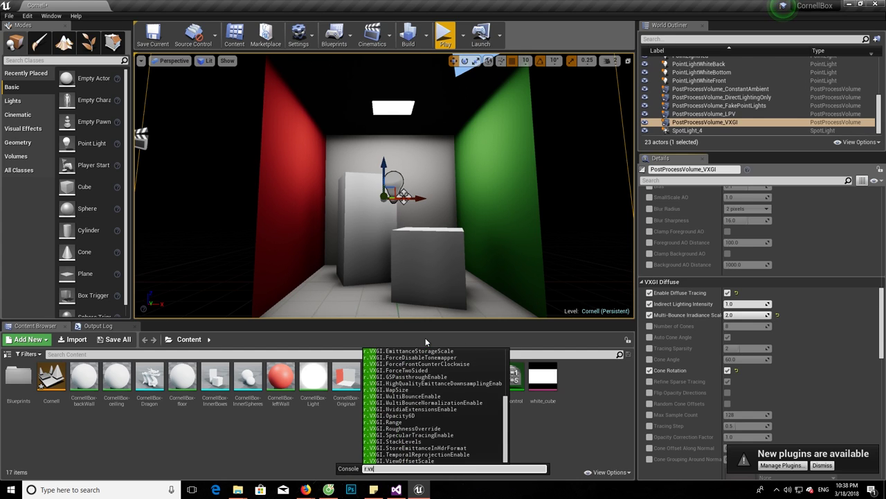
pyautogui.write('gi')
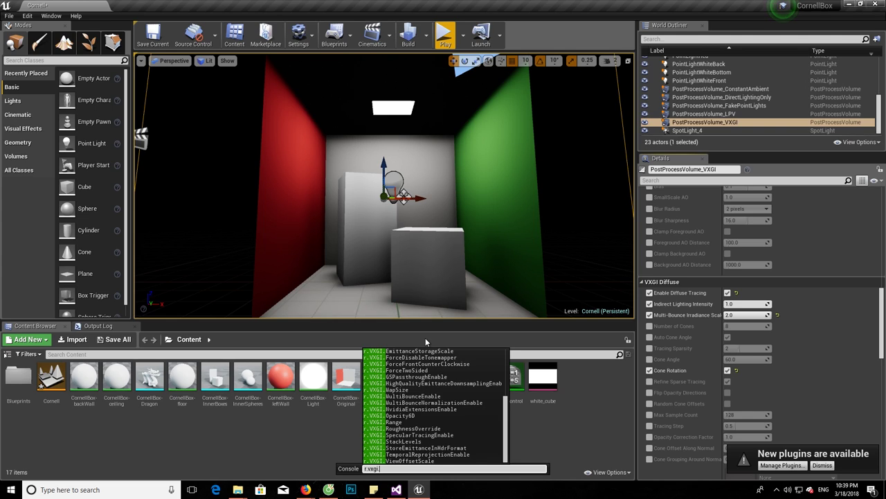
pyautogui.press('Down')
pyautogui.press('Down')
pyautogui.press('Down')
pyautogui.press('Down')
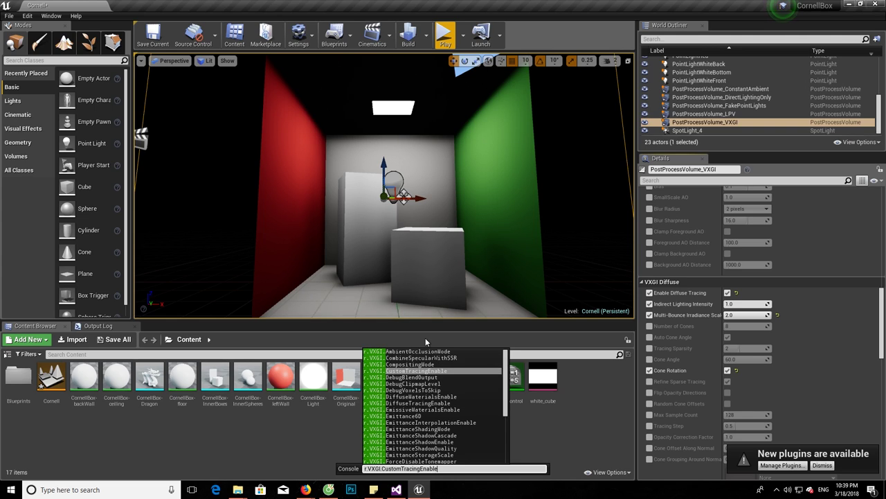
pyautogui.press('Down')
pyautogui.press('Up')
pyautogui.press('Up')
pyautogui.press('Up')
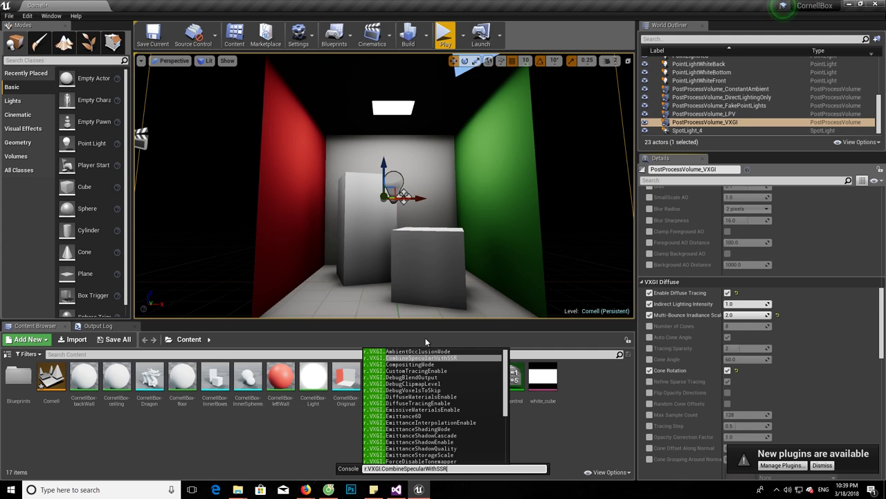
pyautogui.press('BackSpace')
pyautogui.press('BackSpace')
pyautogui.press('BackSpace')
pyautogui.press('BackSpace')
pyautogui.press('BackSpace')
pyautogui.press('BackSpace')
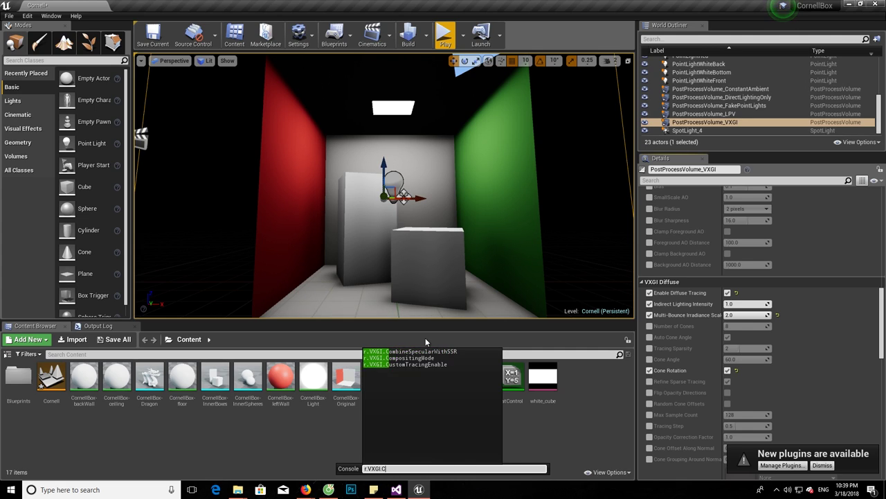
pyautogui.press('BackSpace')
pyautogui.press('BackSpace')
pyautogui.press('BackSpace')
pyautogui.write('i.')
pyautogui.write('mu')
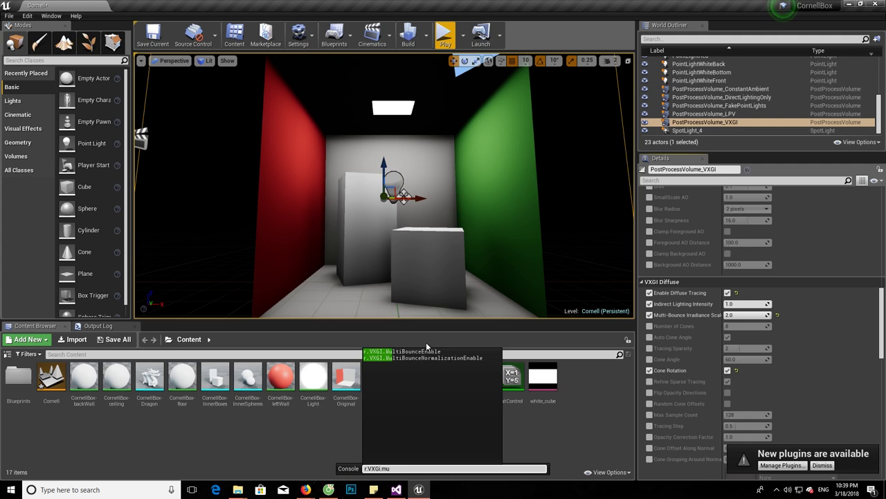
pyautogui.press('Down')
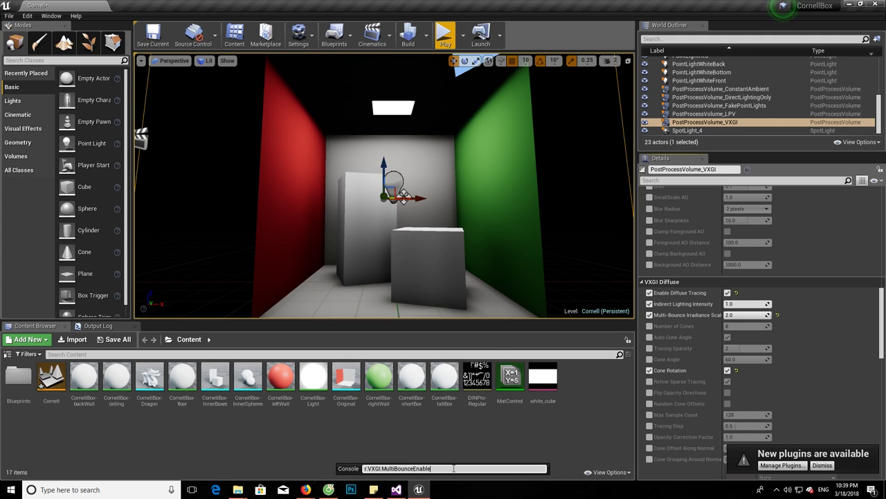
pyautogui.write('1')
pyautogui.press('Return')
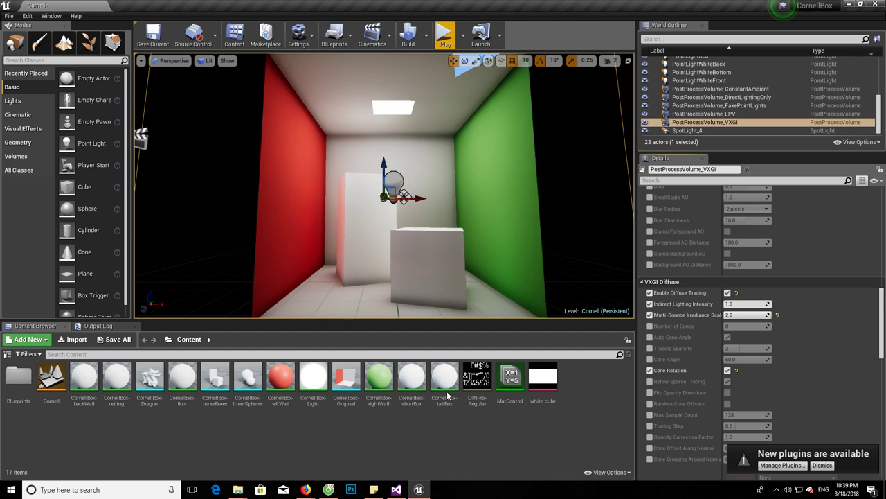
# Turn on Show FPS from the viewport Options dropdown
pyautogui.moveTo(384, 186); pyautogui.dragTo(388, 187, button='right')
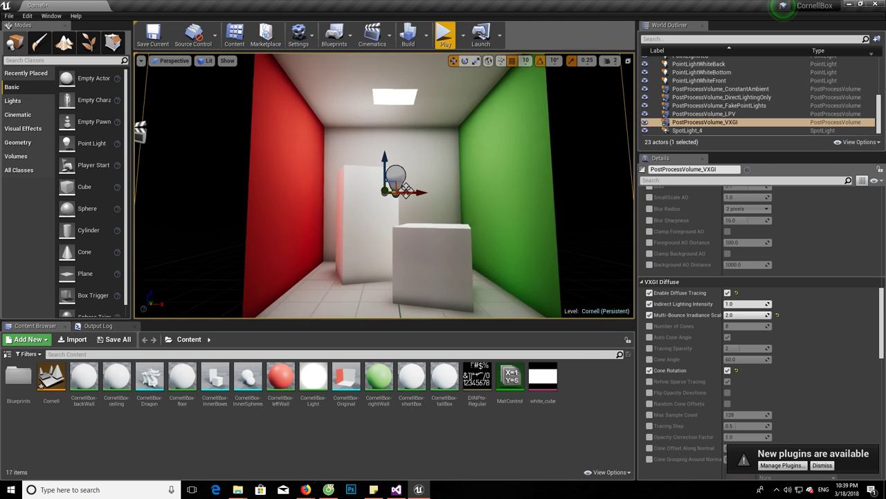
pyautogui.scroll(-5, 211, 93)
pyautogui.click(141, 62)
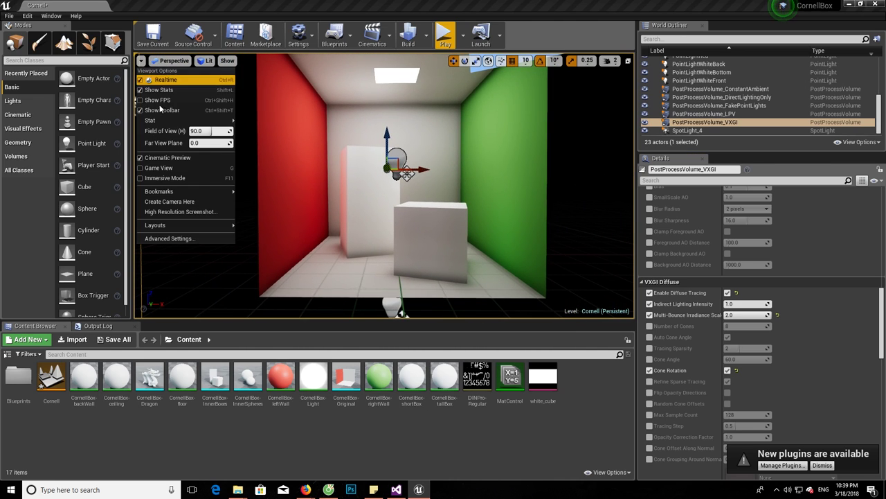
pyautogui.click(166, 99)
# Fly around inside the Cornell box and select the Box actor
pyautogui.moveTo(388, 187); pyautogui.dragTo(392, 189, button='right')
pyautogui.scroll(-3, 422, 291)
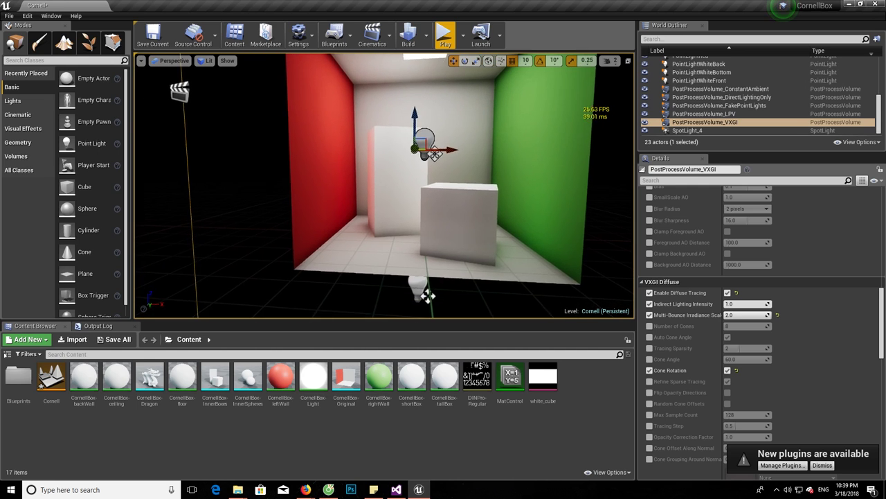
pyautogui.moveTo(422, 291); pyautogui.dragTo(426, 263, button='right')
pyautogui.moveTo(384, 186); pyautogui.dragTo(395, 186, button='right')
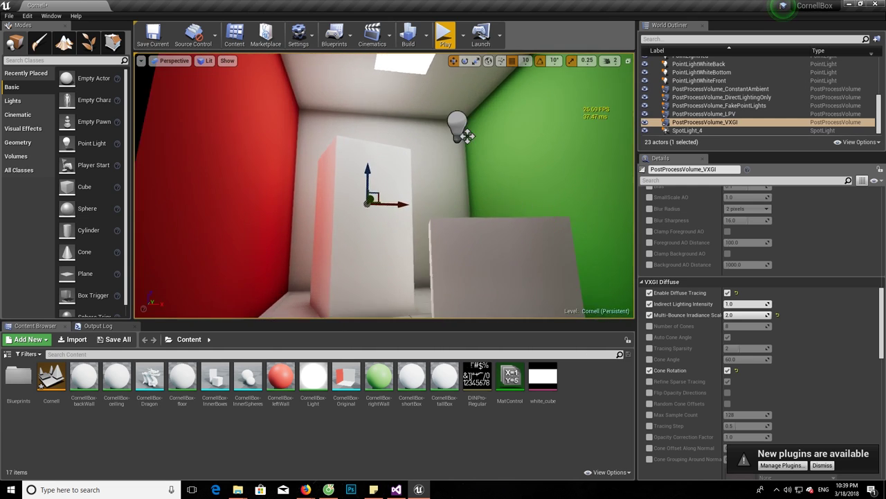
pyautogui.moveTo(741, 313)
pyautogui.mouseDown()
pyautogui.moveTo(727, 315)
pyautogui.moveTo(736, 314)
pyautogui.mouseUp()
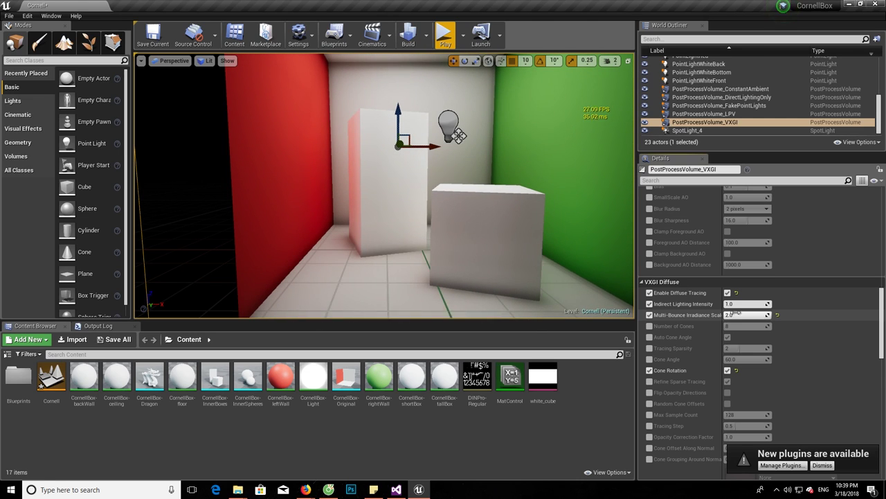
pyautogui.click(262, 151)
pyautogui.moveTo(382, 170)
pyautogui.mouseDown(button='right')
pyautogui.moveTo(333, 170)
pyautogui.moveTo(415, 171)
pyautogui.moveTo(374, 170)
pyautogui.mouseUp(button='right')
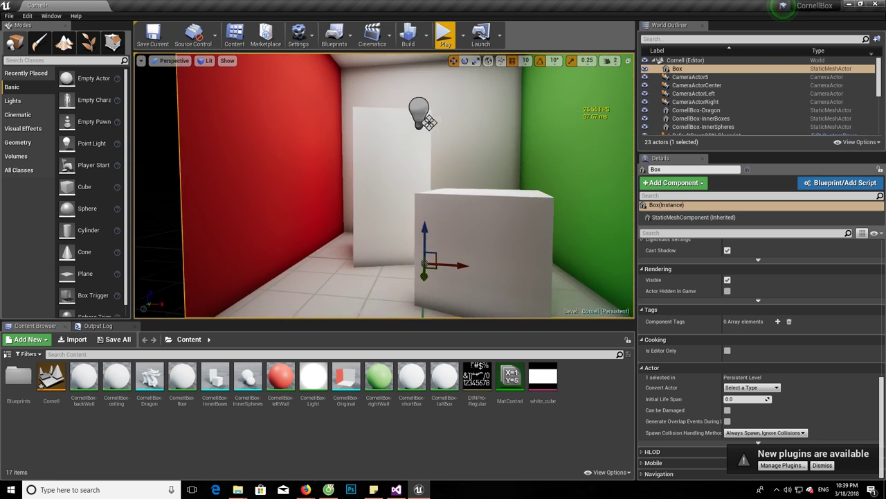
# Drag a new Cube actor into the Cornell box scene
pyautogui.click(430, 177)
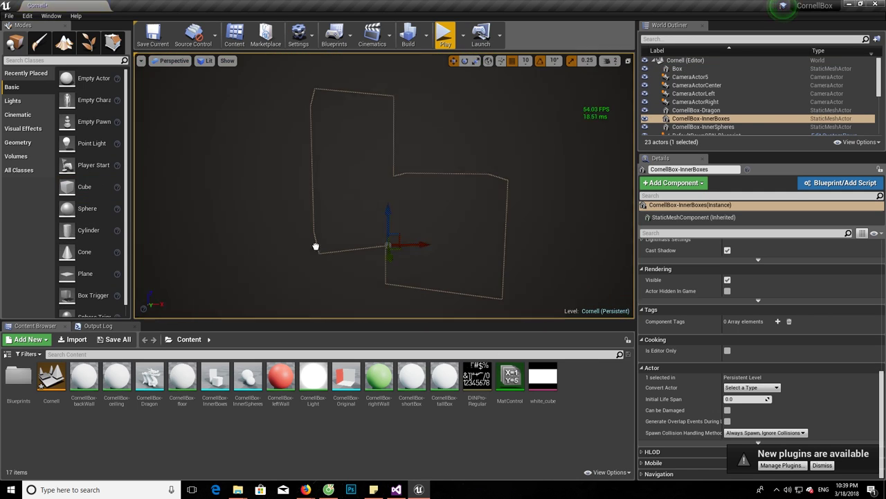
pyautogui.moveTo(98, 194); pyautogui.dragTo(315, 244)
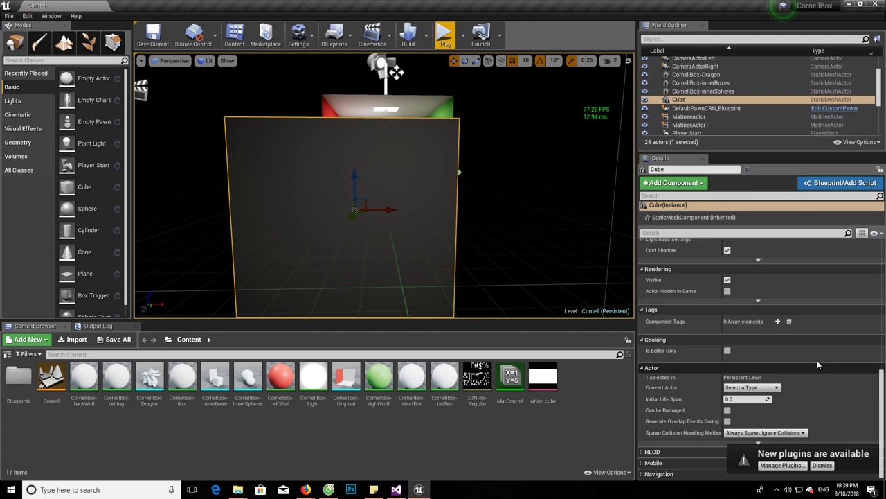
pyautogui.scroll(5, 817, 360)
pyautogui.scroll(3, 804, 328)
pyautogui.scroll(1, 800, 326)
pyautogui.scroll(3, 806, 309)
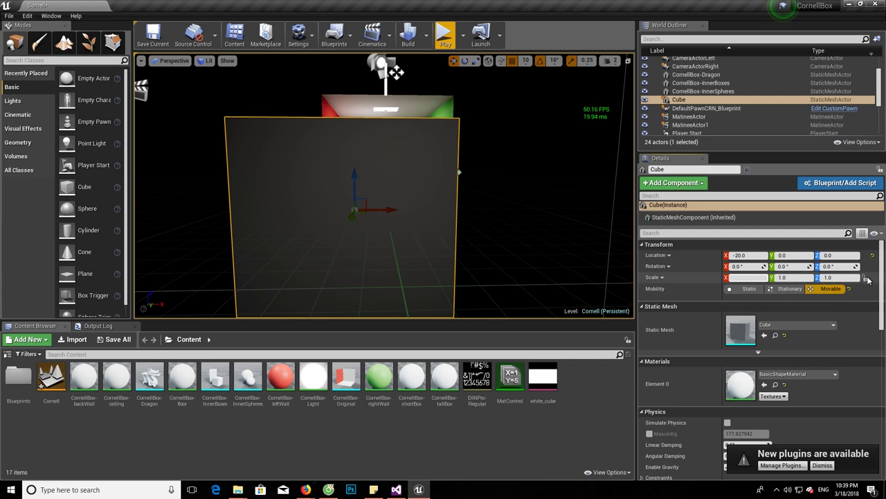
# Scale the cube to 0.2, raise it to Z 30, and focus the view on it
pyautogui.click(750, 278)
pyautogui.write('0.5')
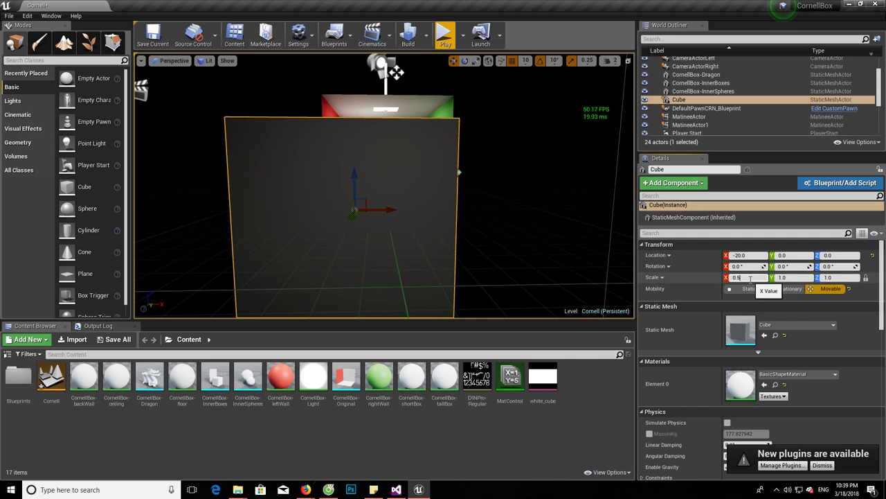
pyautogui.press('Return')
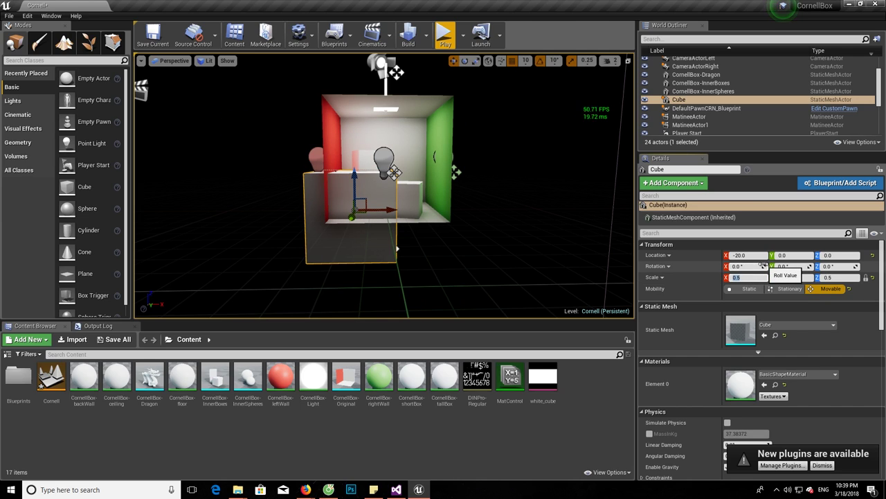
pyautogui.write('0.3')
pyautogui.press('Return')
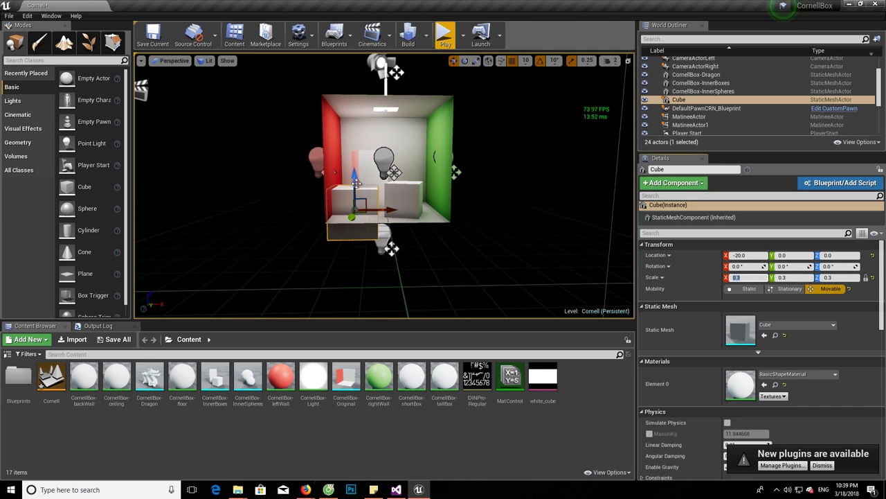
pyautogui.moveTo(355, 182); pyautogui.dragTo(421, 164)
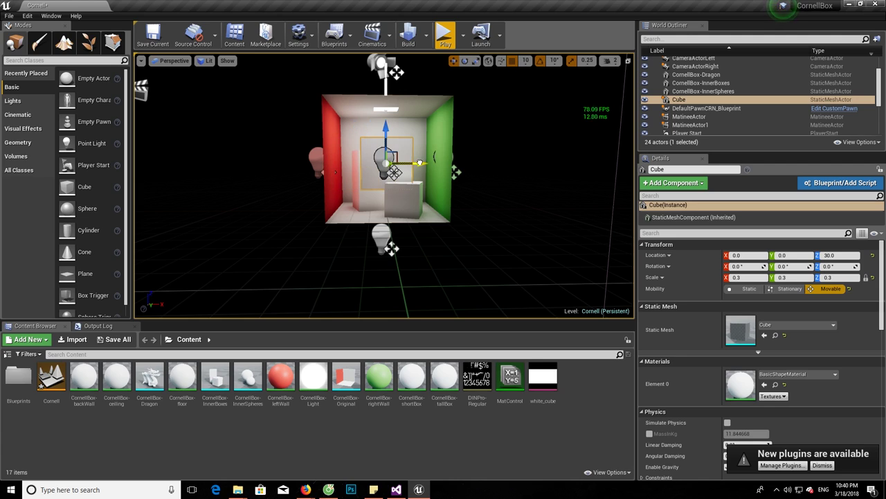
pyautogui.click(760, 277)
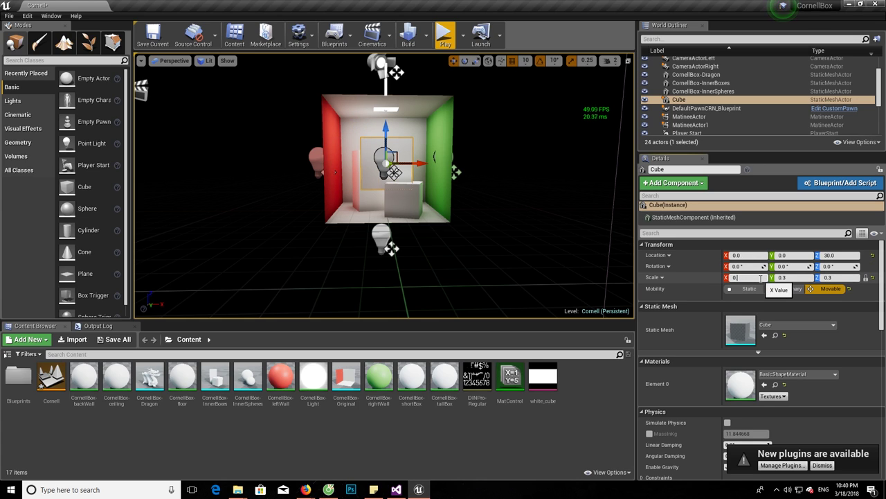
pyautogui.write('2')
pyautogui.press('Return')
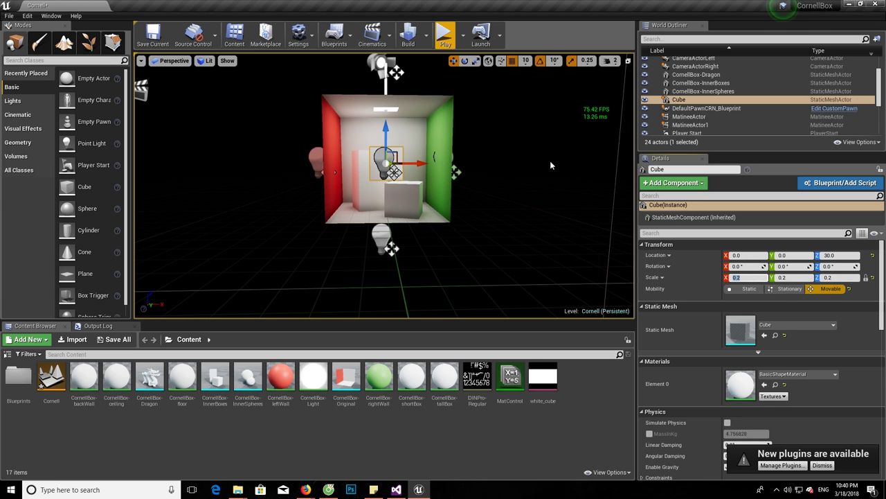
pyautogui.moveTo(443, 207); pyautogui.dragTo(361, 208, button='right')
pyautogui.press('f')
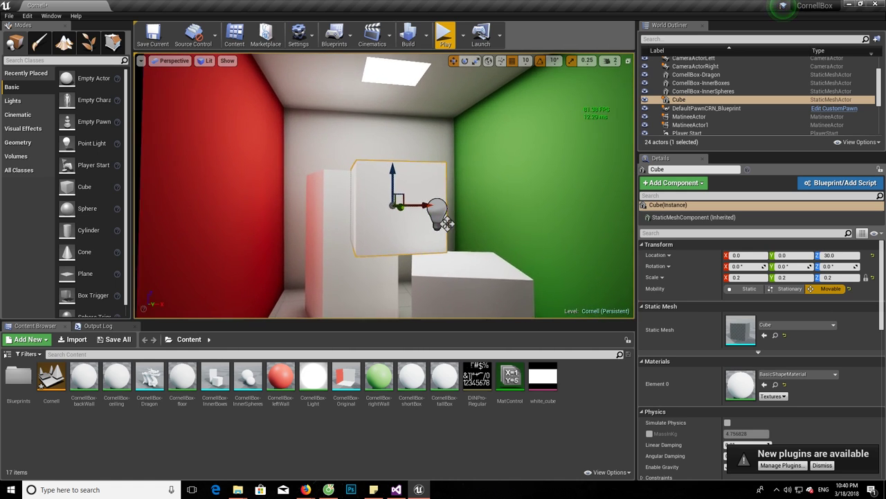
pyautogui.moveTo(451, 205)
pyautogui.mouseDown(button='right')
pyautogui.moveTo(416, 208)
pyautogui.moveTo(442, 181)
pyautogui.mouseUp(button='right')
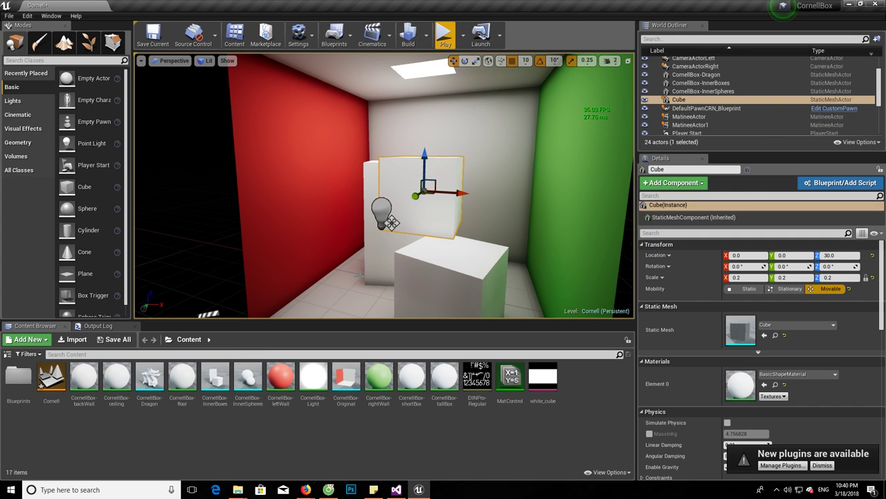
# Run the console command r.VXGI.MultiBounceEnable 0
pyautogui.press('`')
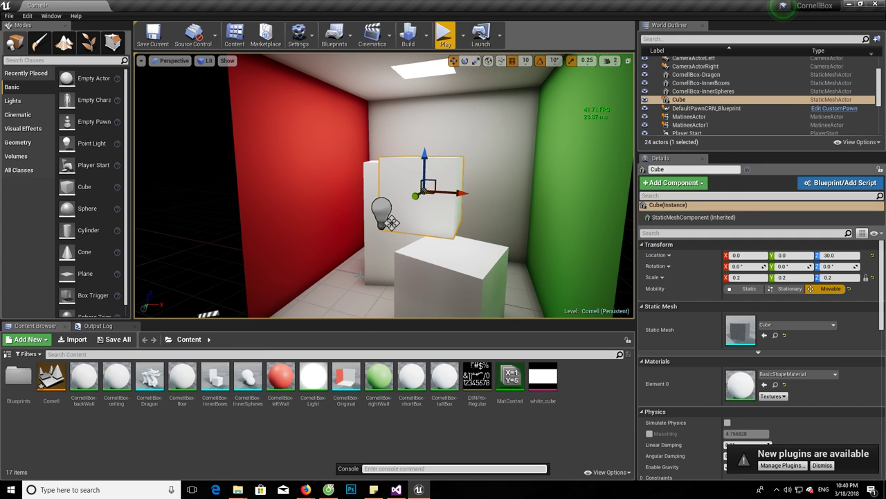
pyautogui.write('r.vxgi.')
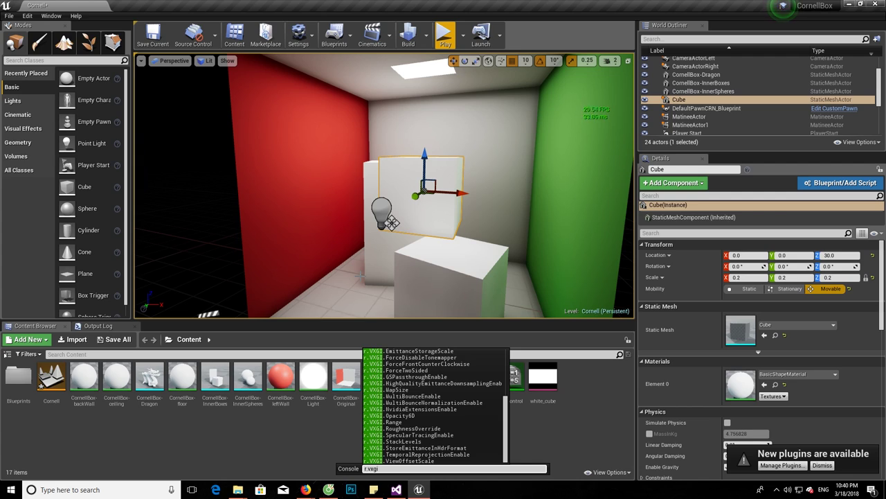
pyautogui.write('en')
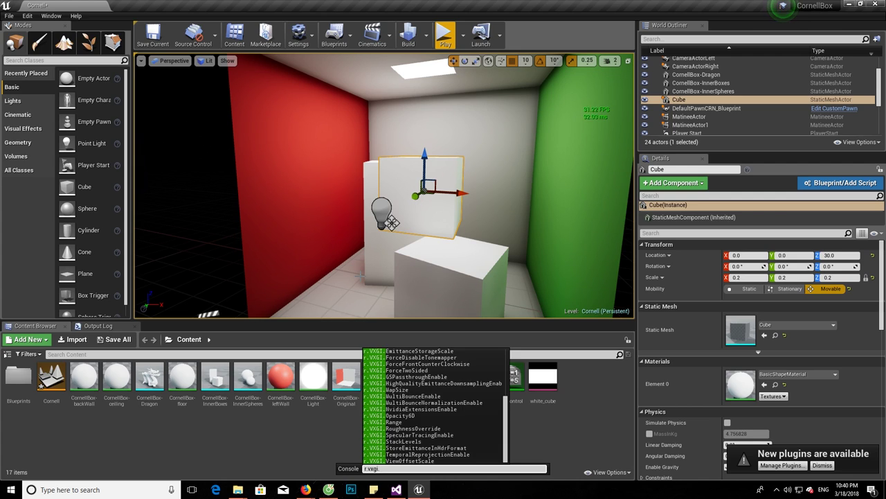
pyautogui.press('BackSpace')
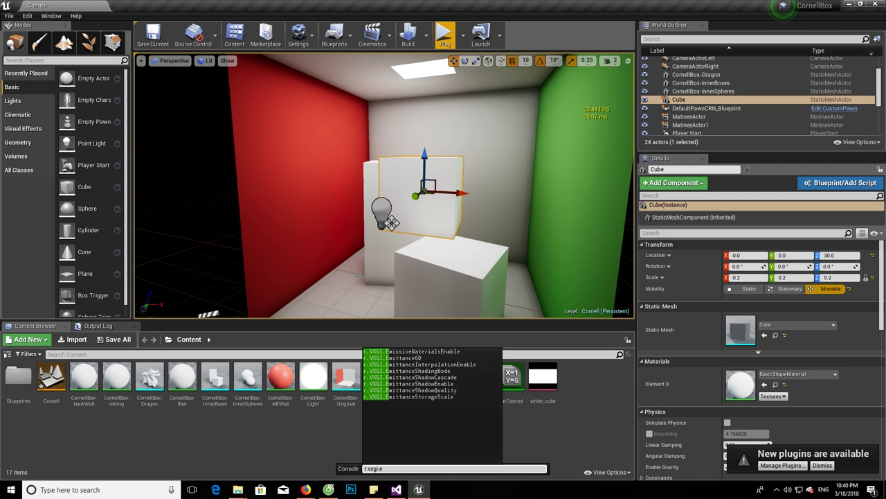
pyautogui.write('n')
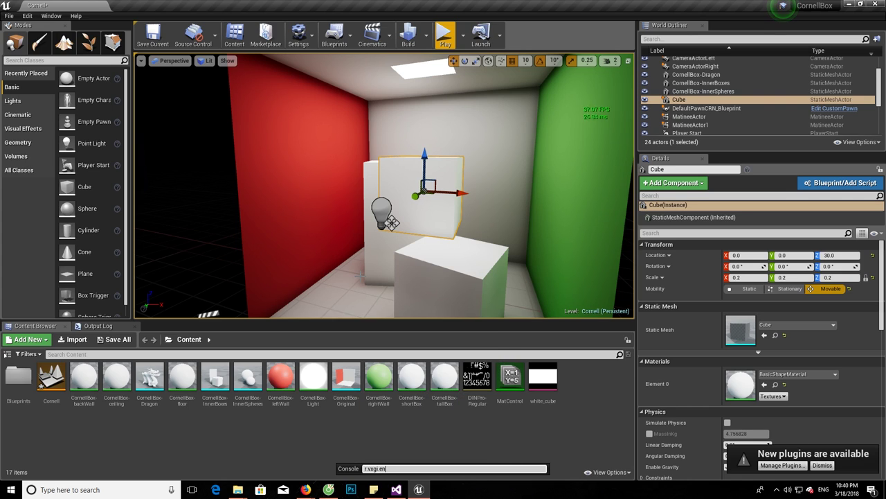
pyautogui.press('BackSpace')
pyautogui.press('BackSpace')
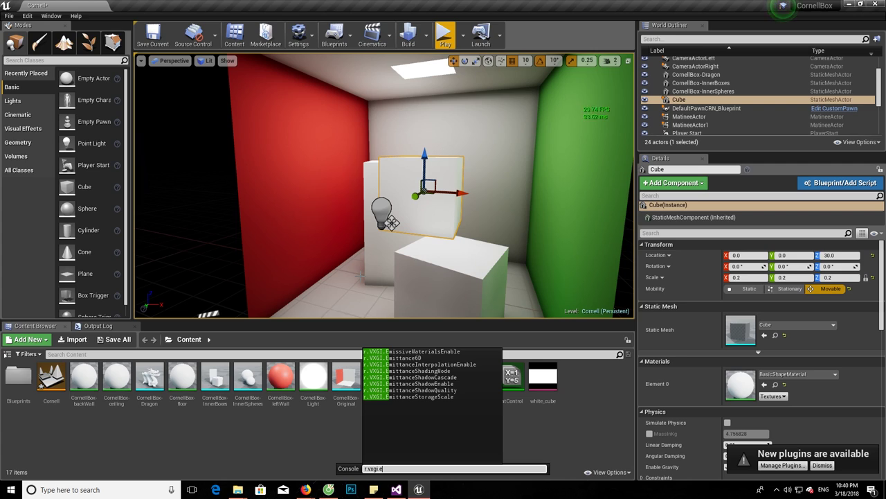
pyautogui.press('BackSpace')
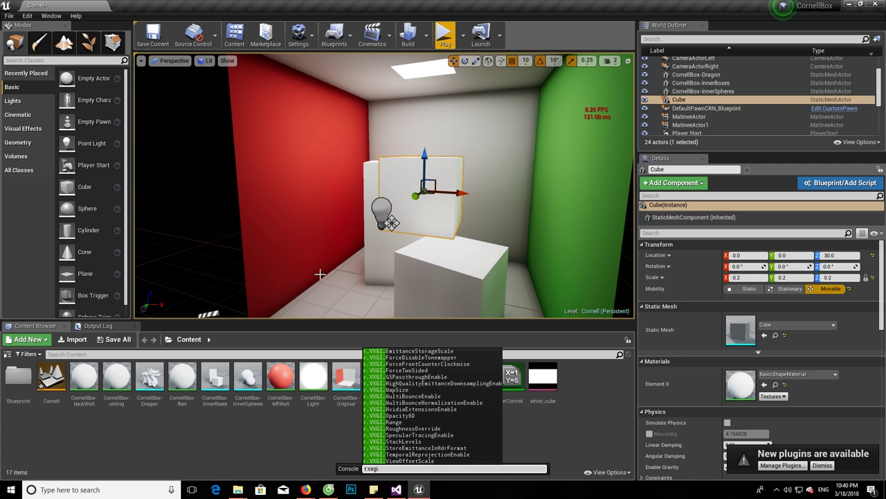
pyautogui.write('mu')
pyautogui.click(433, 353)
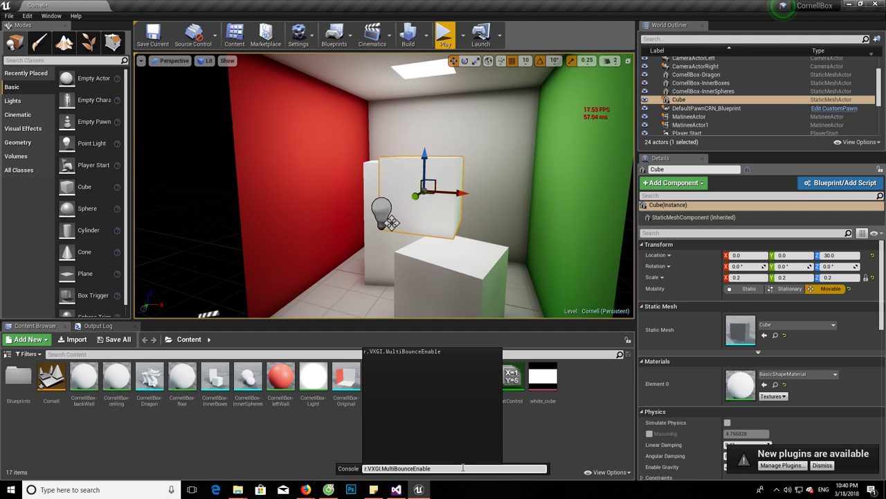
pyautogui.write('0')
pyautogui.press('Return')
# Pull the view back to the whole Cornell box and open the Blueprints toolbar menu
pyautogui.moveTo(477, 155); pyautogui.dragTo(477, 228)
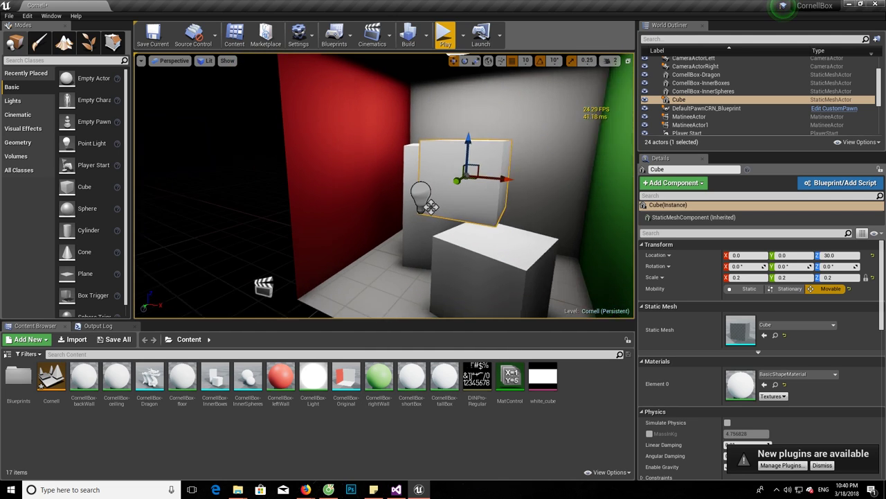
pyautogui.scroll(5, 385, 186)
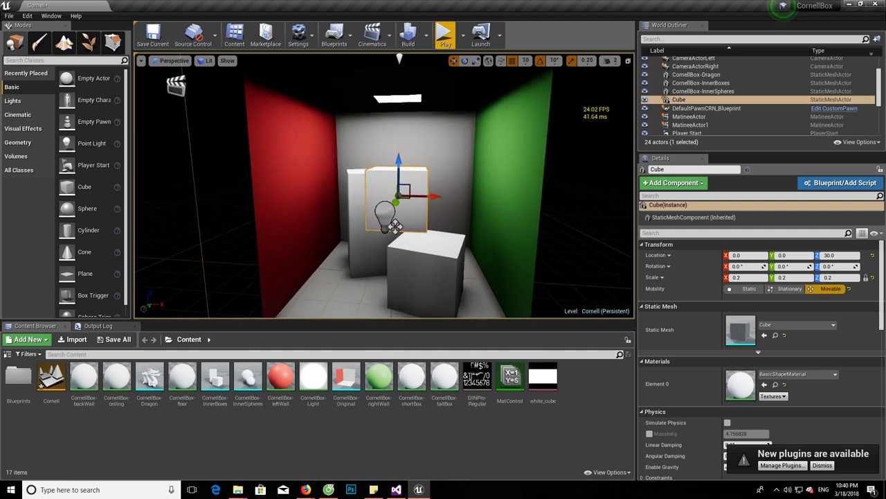
pyautogui.click(334, 34)
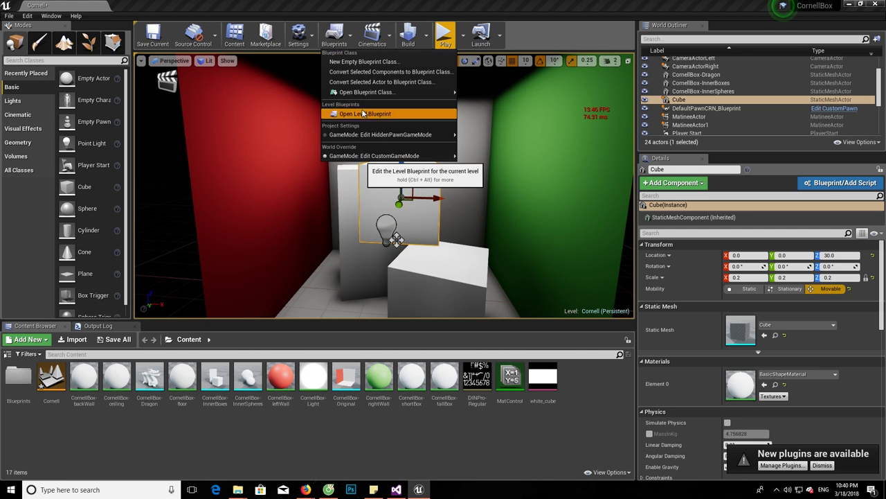
# Open the Level Blueprint and bring the G, H, Underscore and Alt key nodes into view
pyautogui.click(364, 112)
pyautogui.moveTo(391, 187); pyautogui.dragTo(433, 224, button='right')
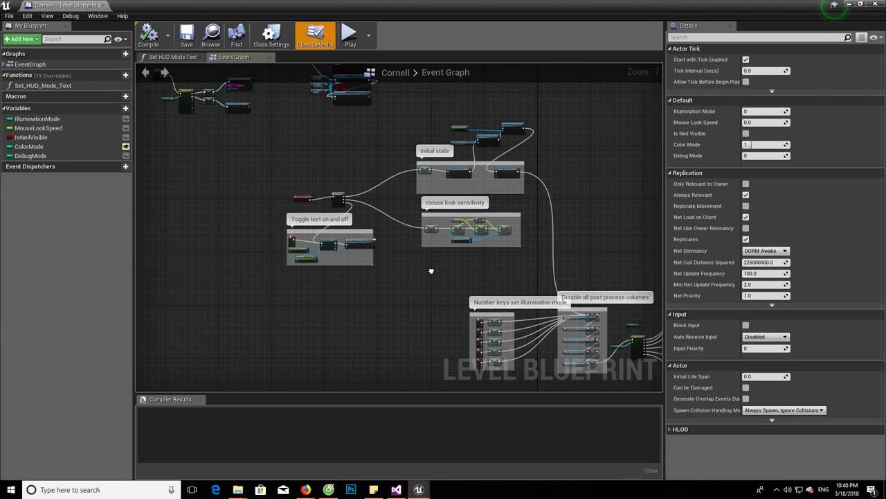
pyautogui.scroll(5, 432, 224)
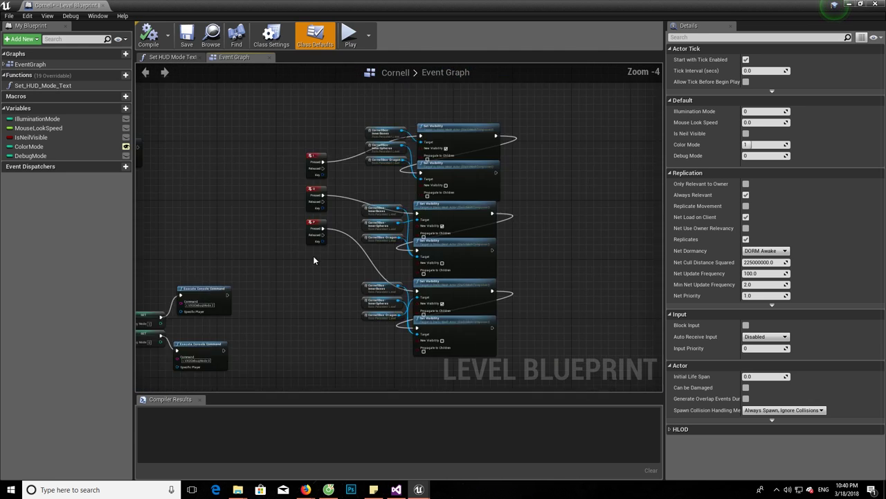
pyautogui.moveTo(315, 261)
pyautogui.mouseDown(button='right')
pyautogui.moveTo(379, 229)
pyautogui.moveTo(506, 220)
pyautogui.mouseUp(button='right')
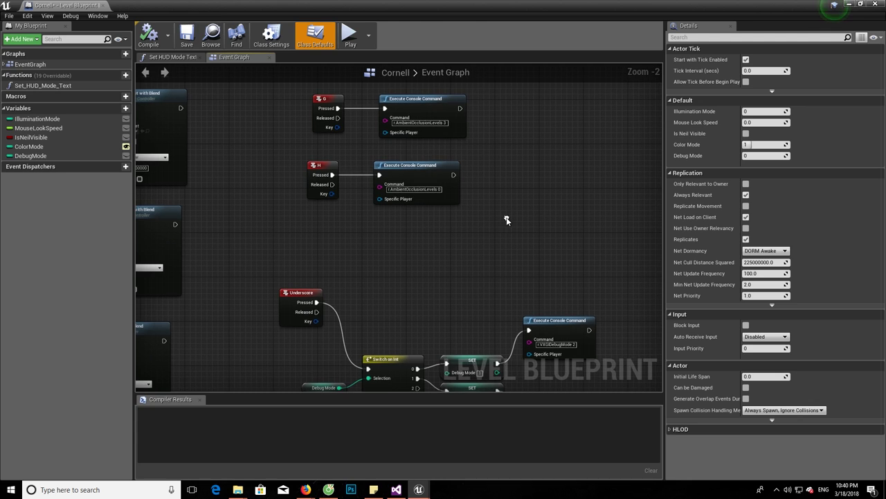
pyautogui.moveTo(271, 247); pyautogui.dragTo(400, 227, button='right')
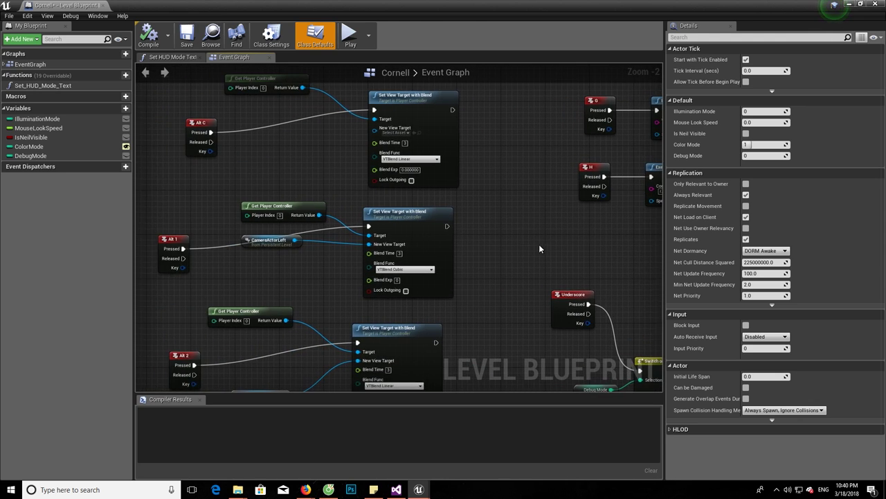
# Inspect the Alt C and Set Visibility nodes, then restore the window to floating size
pyautogui.moveTo(246, 130); pyautogui.dragTo(239, 125)
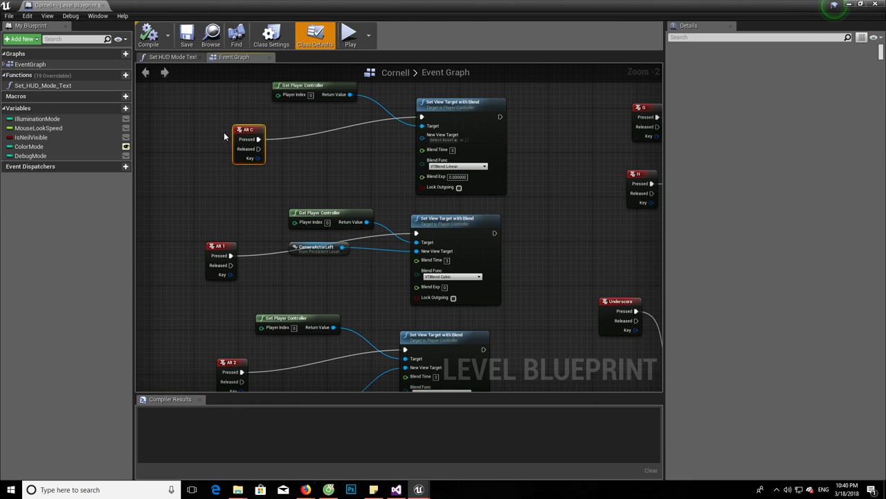
pyautogui.scroll(-4, 253, 175)
pyautogui.scroll(4, 414, 277)
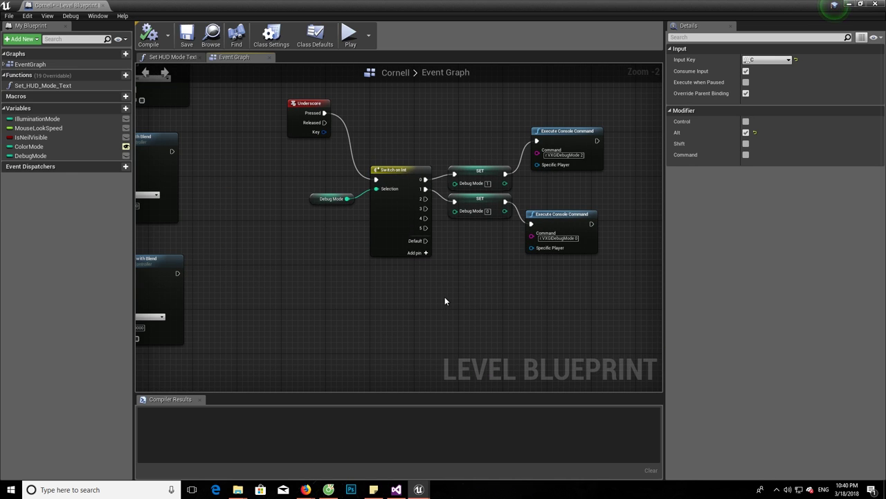
pyautogui.moveTo(446, 301); pyautogui.dragTo(278, 311, button='right')
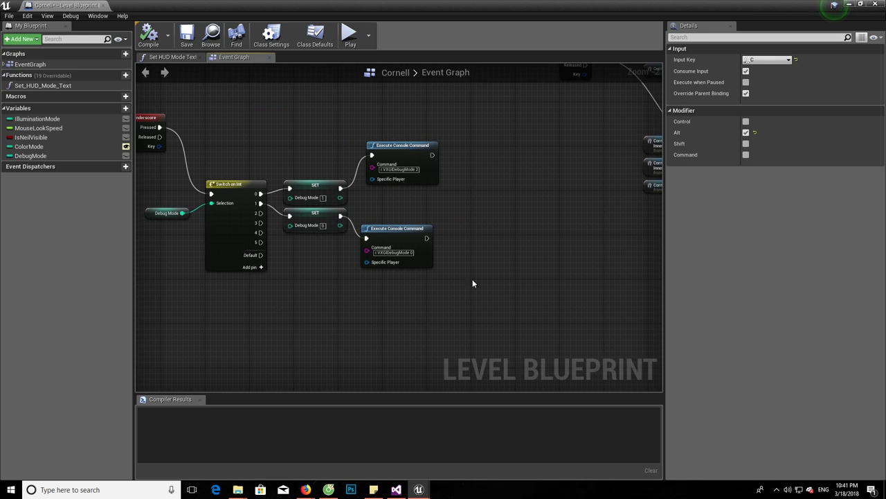
pyautogui.scroll(-1, 580, 262)
pyautogui.moveTo(580, 262); pyautogui.dragTo(411, 338, button='right')
pyautogui.scroll(-2, 421, 312)
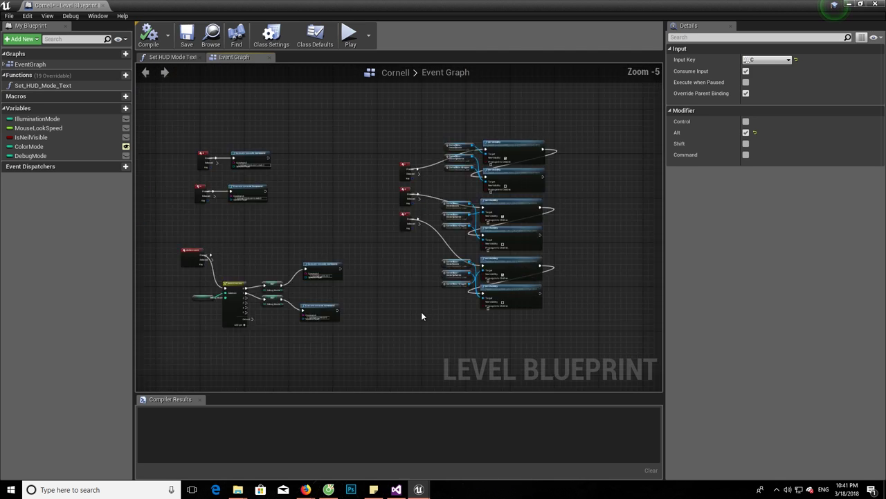
pyautogui.scroll(2, 414, 323)
pyautogui.scroll(1, 368, 369)
pyautogui.scroll(-2, 372, 311)
pyautogui.scroll(-2, 382, 263)
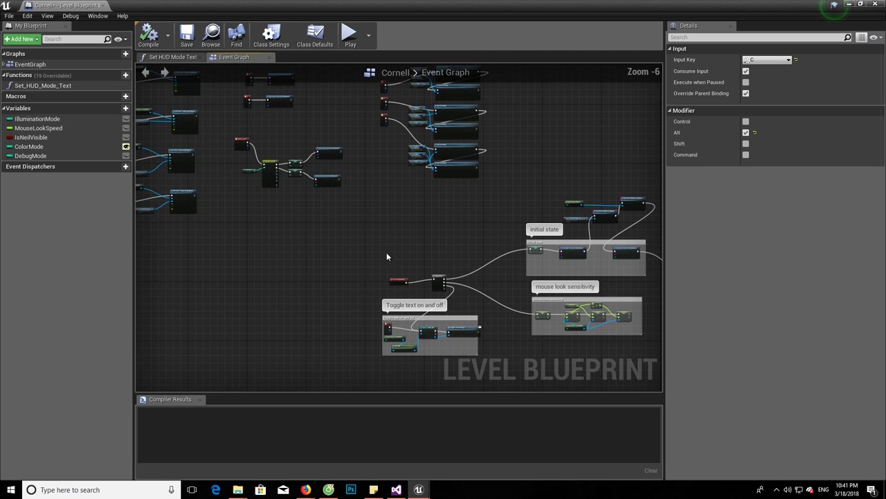
pyautogui.scroll(1, 385, 258)
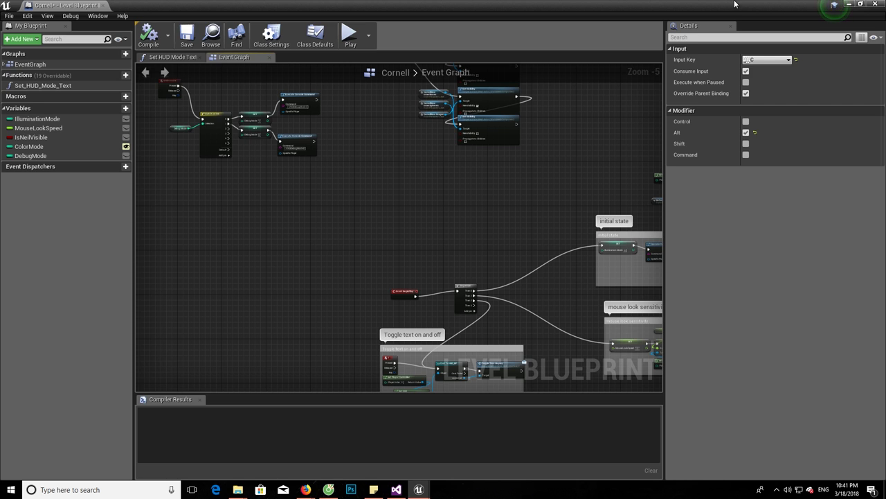
pyautogui.moveTo(735, 5); pyautogui.dragTo(560, 91)
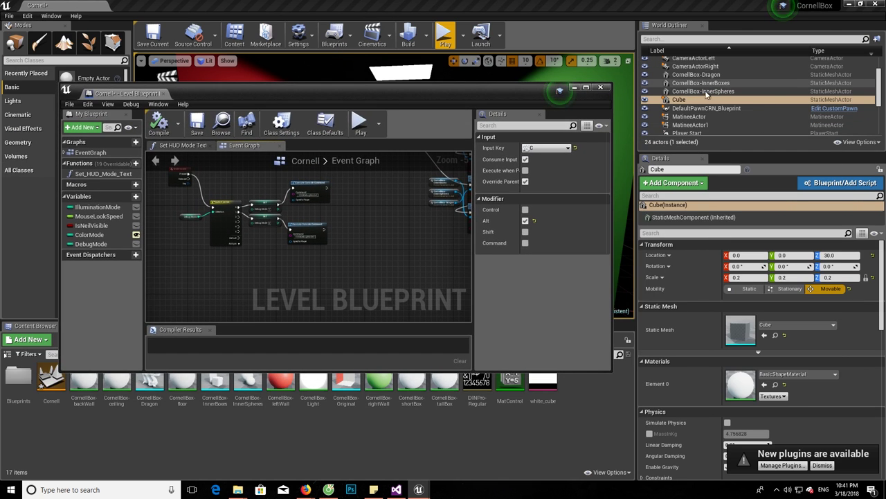
# Add a Cube reference and an Event Tick node to the Level Blueprint
pyautogui.moveTo(707, 97); pyautogui.dragTo(253, 317)
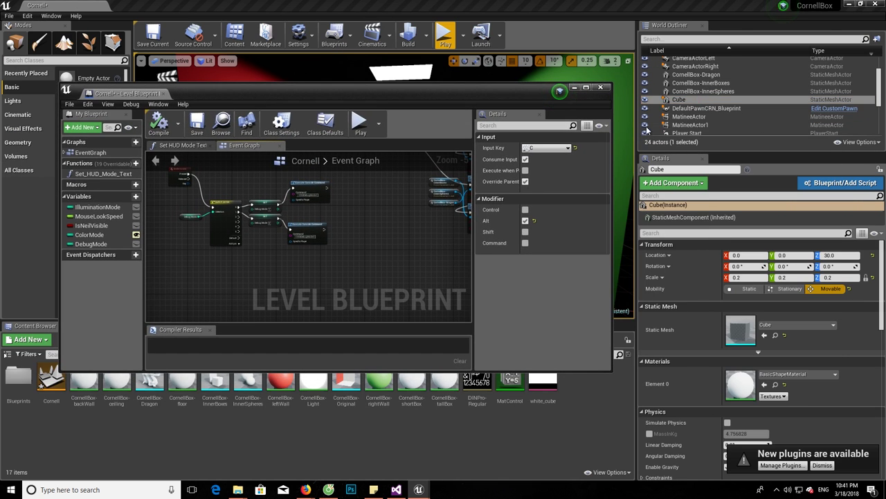
pyautogui.rightClick(217, 280)
pyautogui.write('tick')
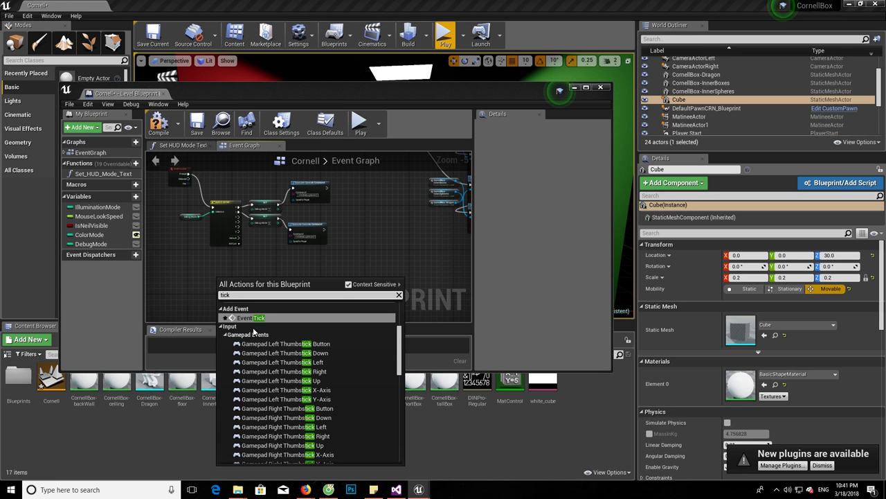
pyautogui.click(266, 317)
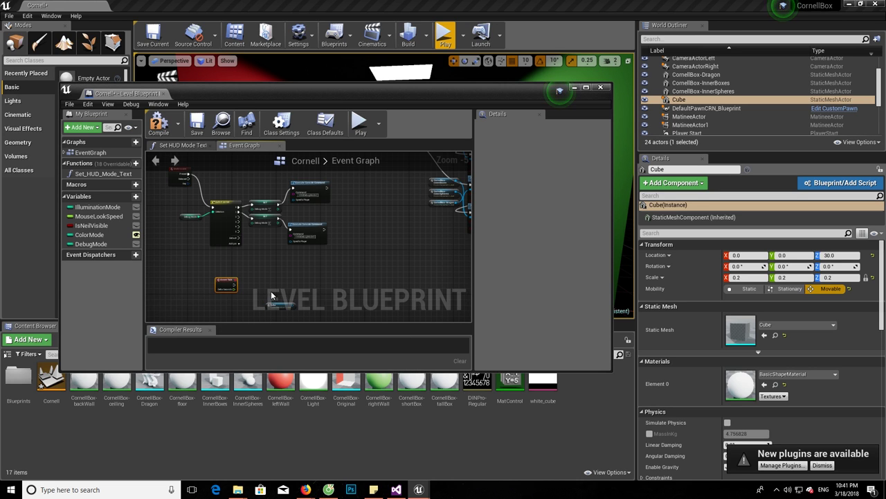
pyautogui.click(586, 89)
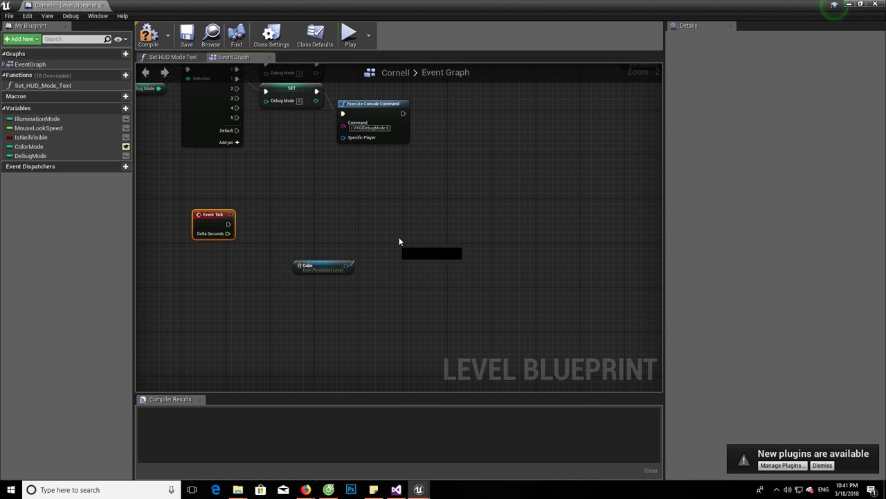
# Wire an AddActorLocalRotation on the Cube with Yaw 0.6 to Event Tick, compile, and Play
pyautogui.moveTo(346, 266); pyautogui.dragTo(400, 241)
pyautogui.write('rota')
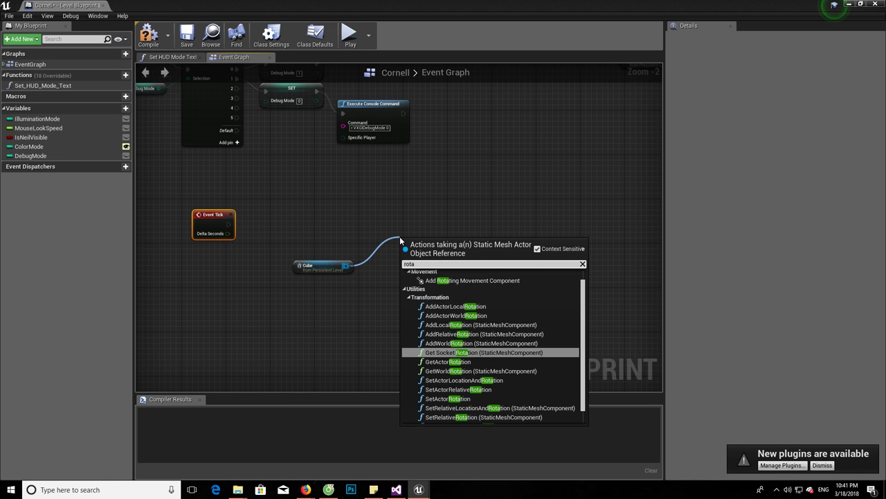
pyautogui.write('tion')
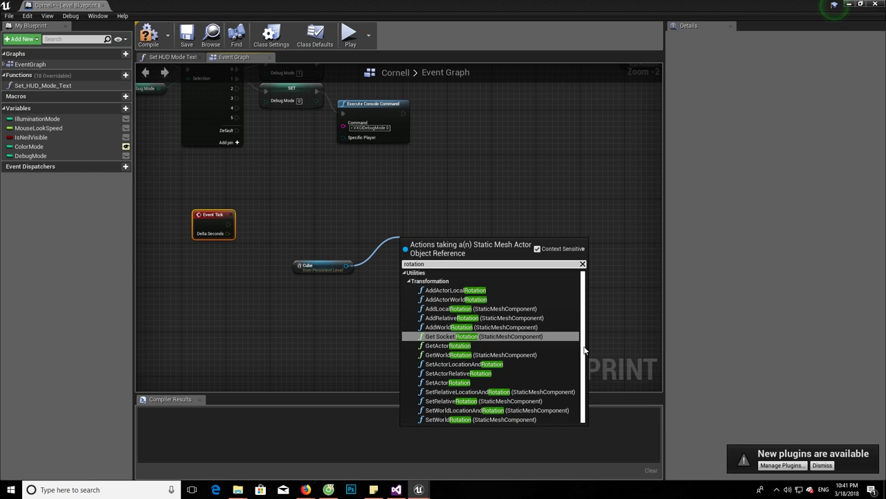
pyautogui.click(518, 293)
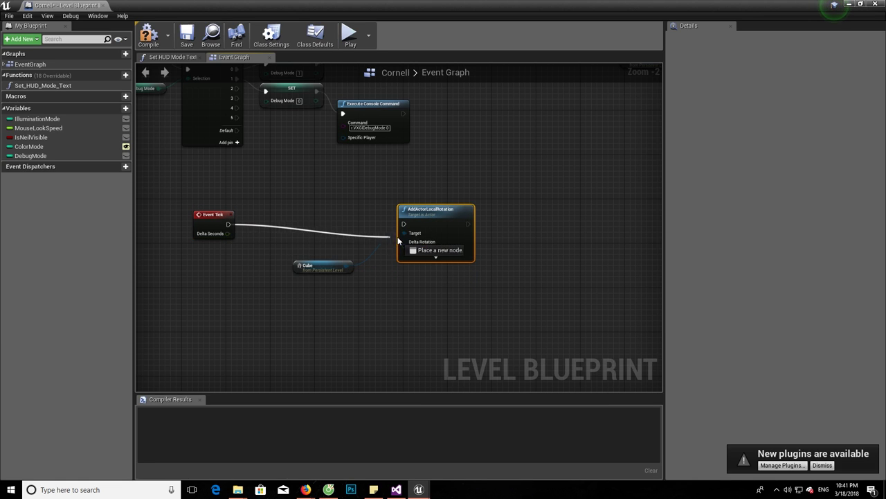
pyautogui.moveTo(398, 241); pyautogui.dragTo(405, 229)
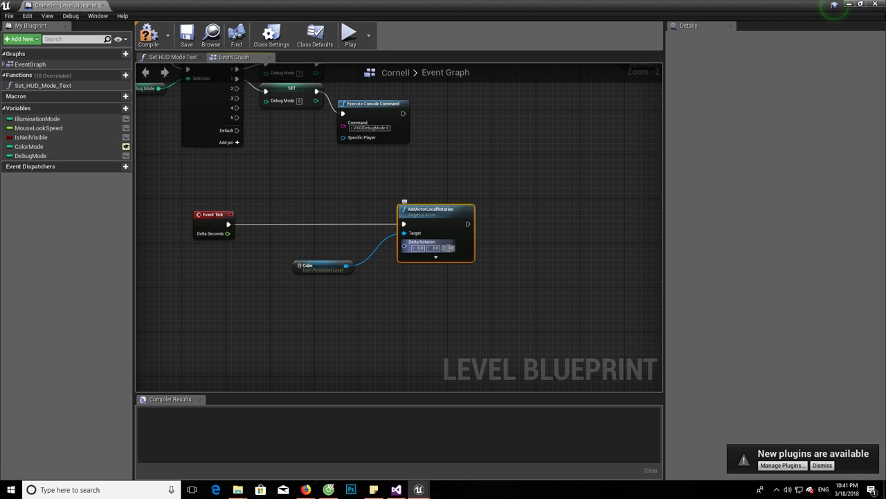
pyautogui.write('0.6')
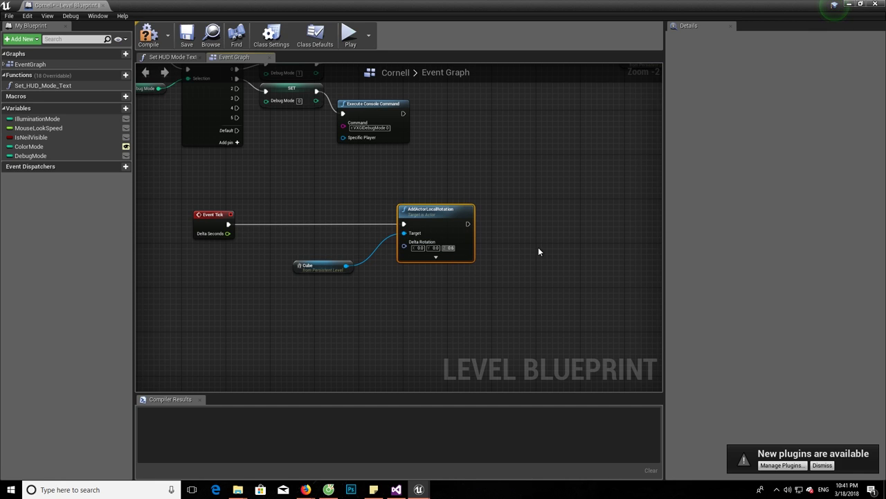
pyautogui.click(99, 5)
pyautogui.click(445, 35)
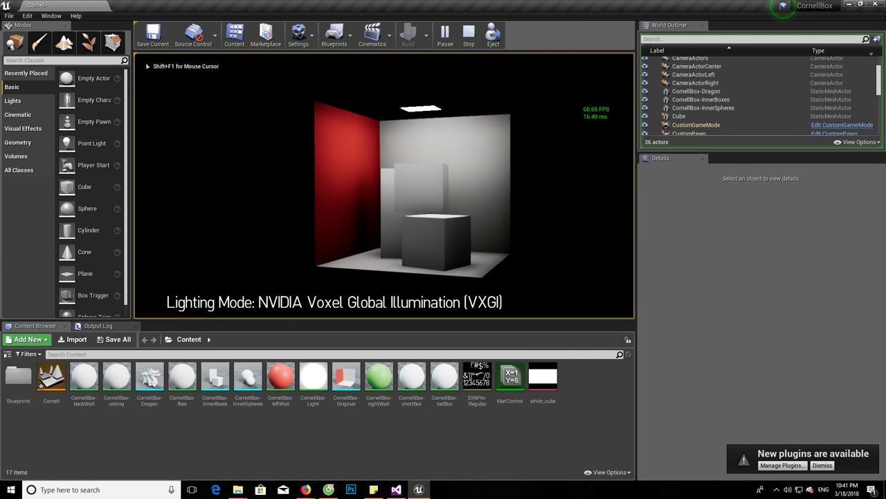
# Stop Play, select the Cube, and open the Content Browser's new-asset menu
pyautogui.press('Escape')
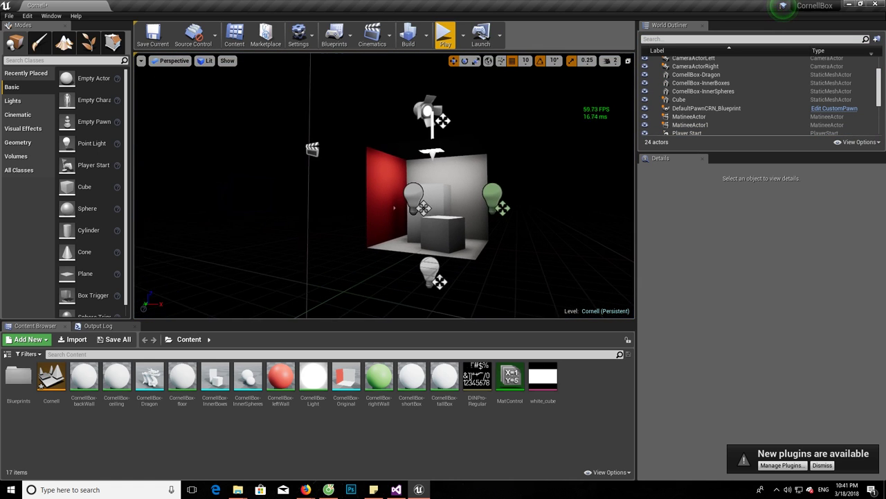
pyautogui.scroll(10, 413, 170)
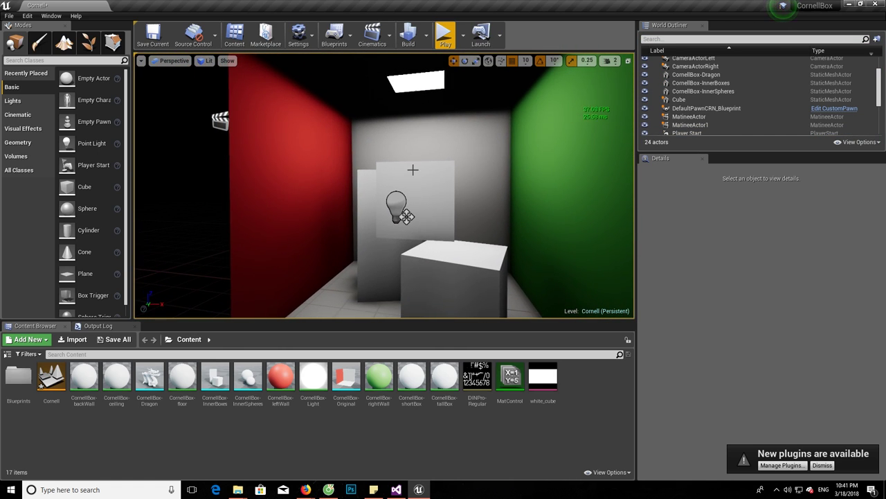
pyautogui.click(413, 169)
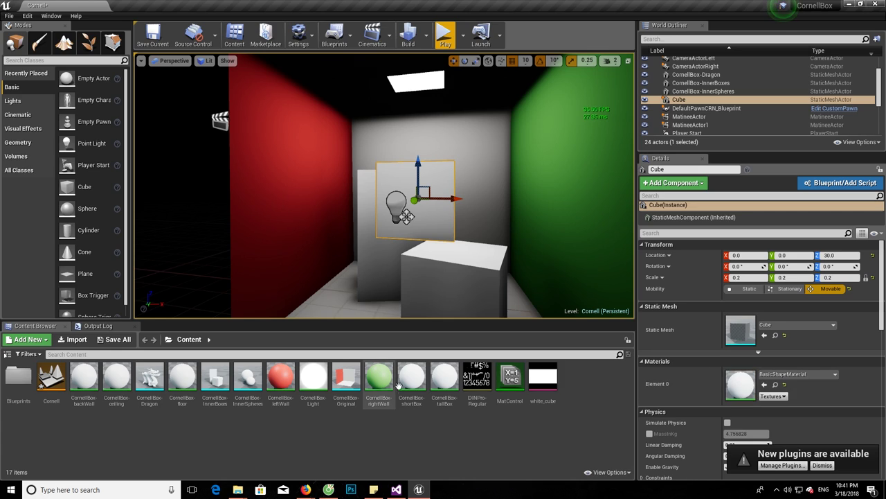
pyautogui.rightClick(131, 435)
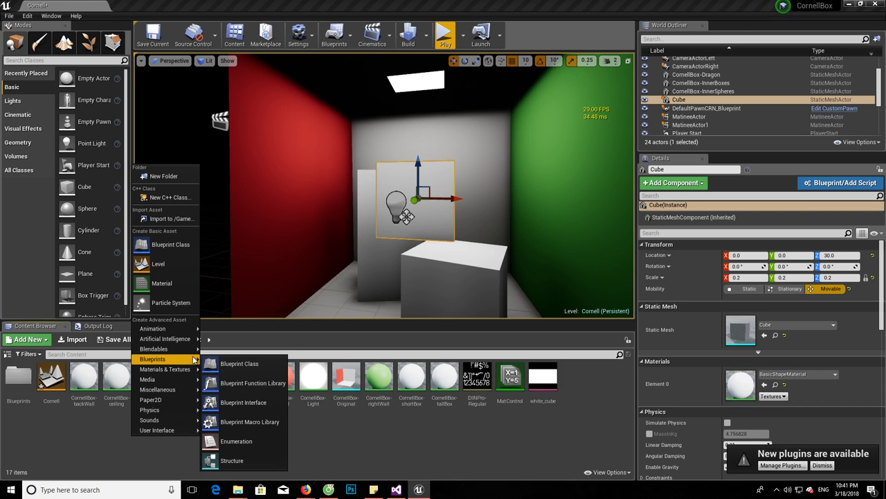
# Create a new material and connect a colour constant to Emissive Color
pyautogui.click(175, 281)
pyautogui.doubleClick(538, 379)
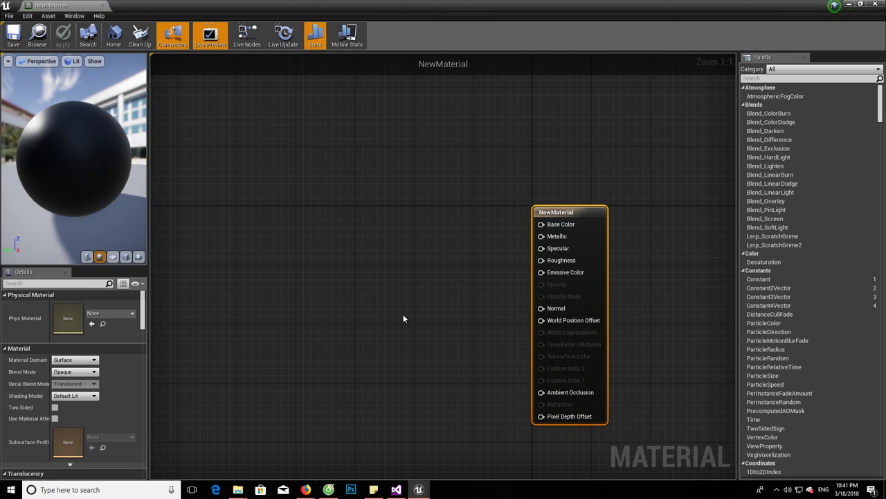
pyautogui.click(393, 250)
pyautogui.moveTo(397, 252); pyautogui.dragTo(355, 189)
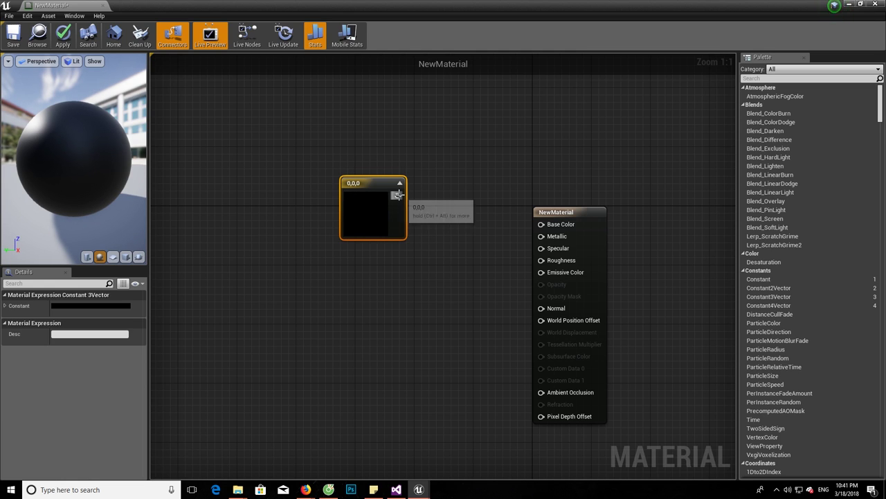
pyautogui.moveTo(398, 196); pyautogui.dragTo(542, 272)
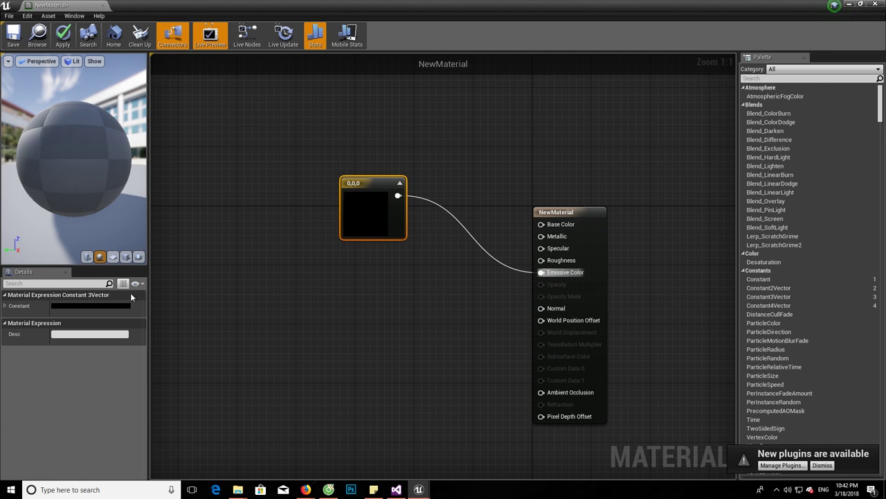
pyautogui.click(89, 309)
pyautogui.click(187, 312)
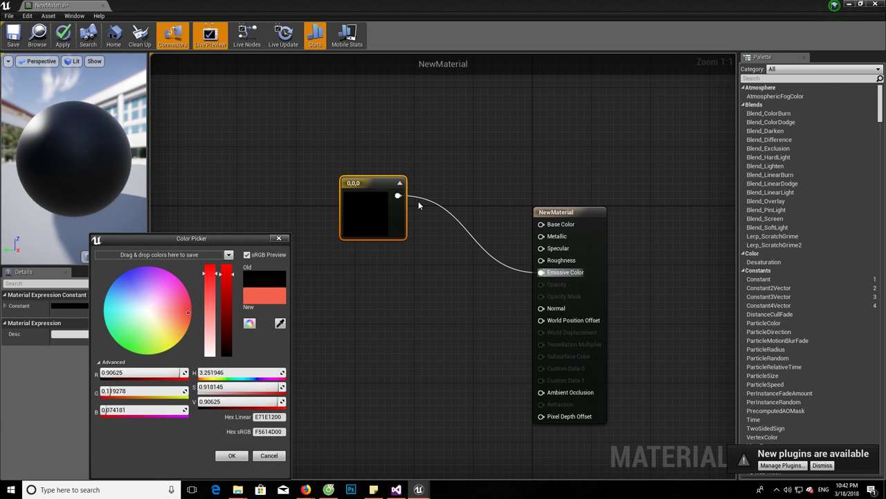
# Insert a Multiply node before Emissive Color, multiplying the colour by a constant of 100
pyautogui.moveTo(588, 213); pyautogui.dragTo(650, 217)
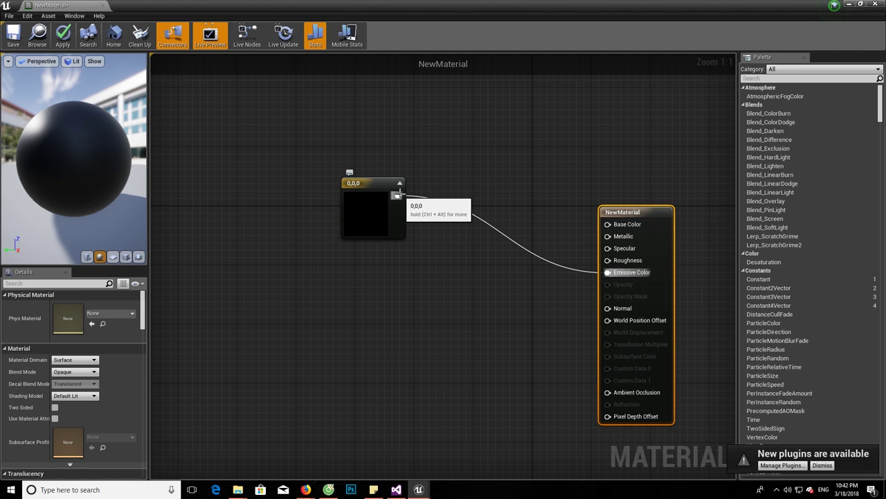
pyautogui.moveTo(453, 226); pyautogui.dragTo(461, 236)
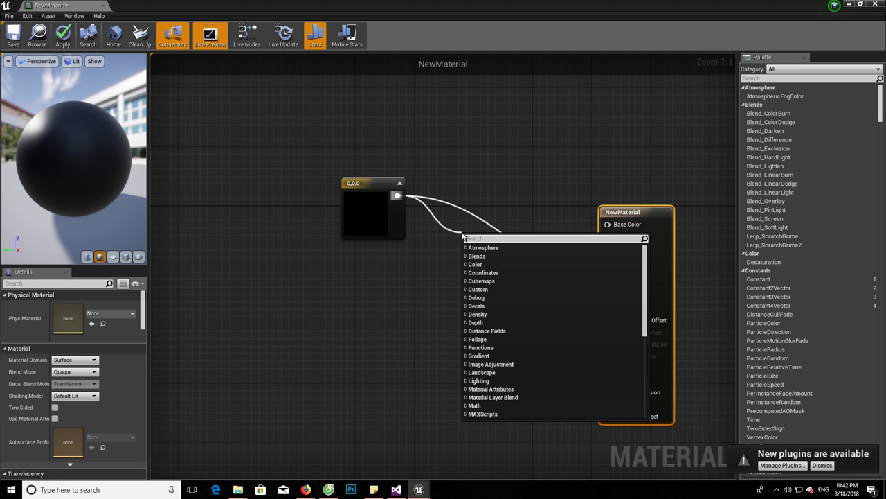
pyautogui.write('mu')
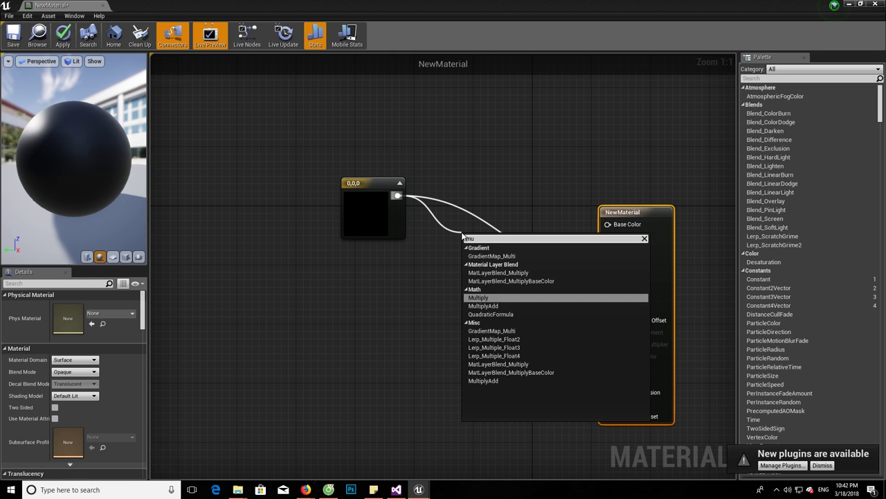
pyautogui.write('llti')
pyautogui.press('Return')
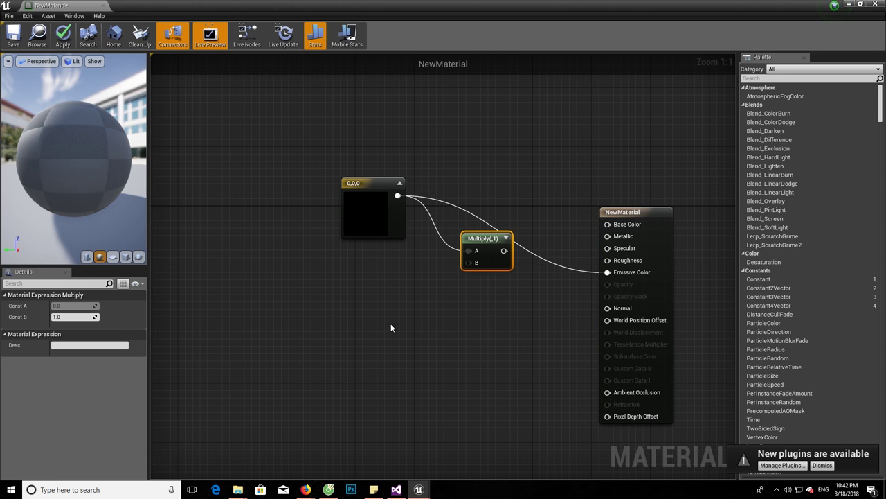
pyautogui.click(395, 311)
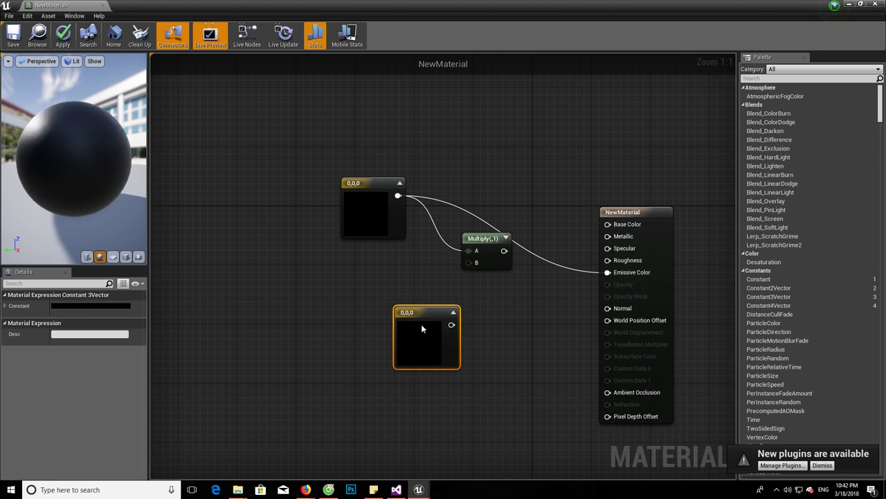
pyautogui.press('Delete')
pyautogui.click(400, 308)
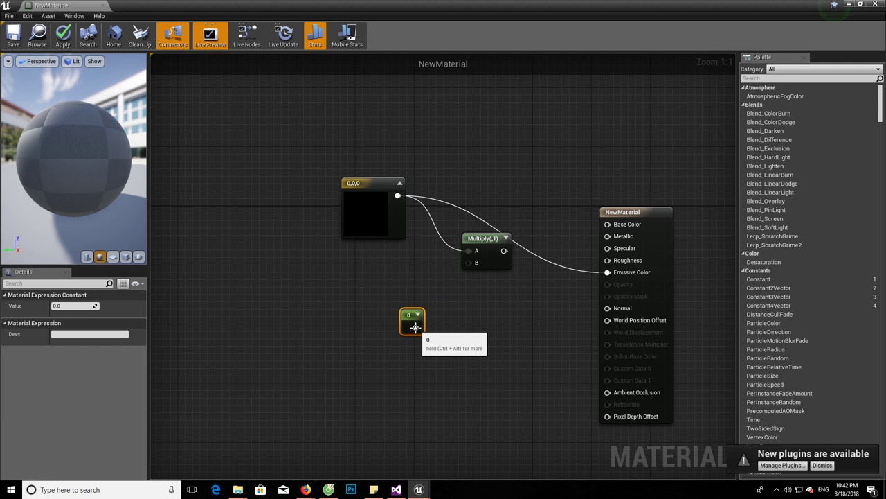
pyautogui.moveTo(415, 327)
pyautogui.mouseDown()
pyautogui.moveTo(467, 267)
pyautogui.moveTo(606, 277)
pyautogui.mouseUp()
pyautogui.moveTo(411, 317); pyautogui.dragTo(402, 317)
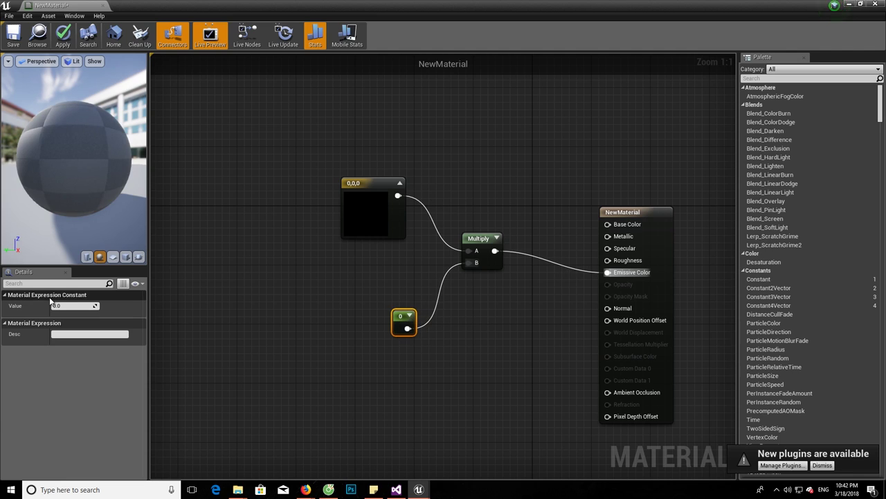
pyautogui.click(77, 306)
pyautogui.write('100')
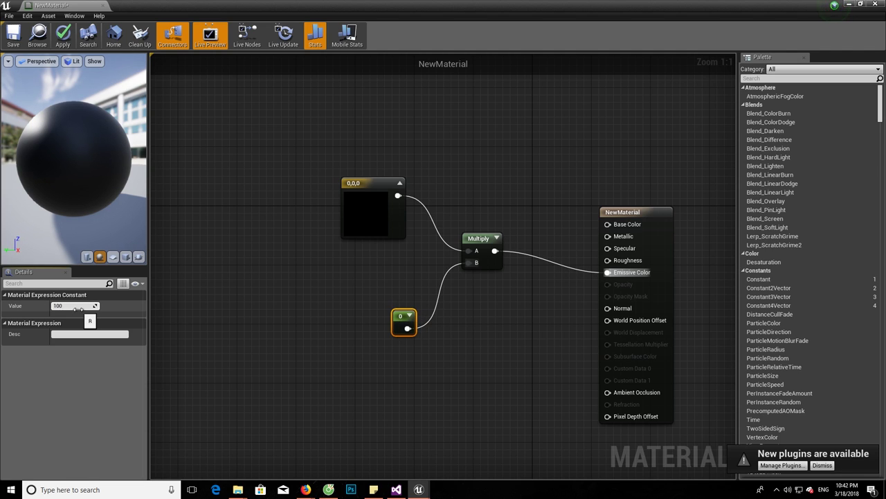
pyautogui.press('Return')
# Set the colour constant to orange (0.917, 0.467, 0.234) in the Color Picker
pyautogui.doubleClick(360, 210)
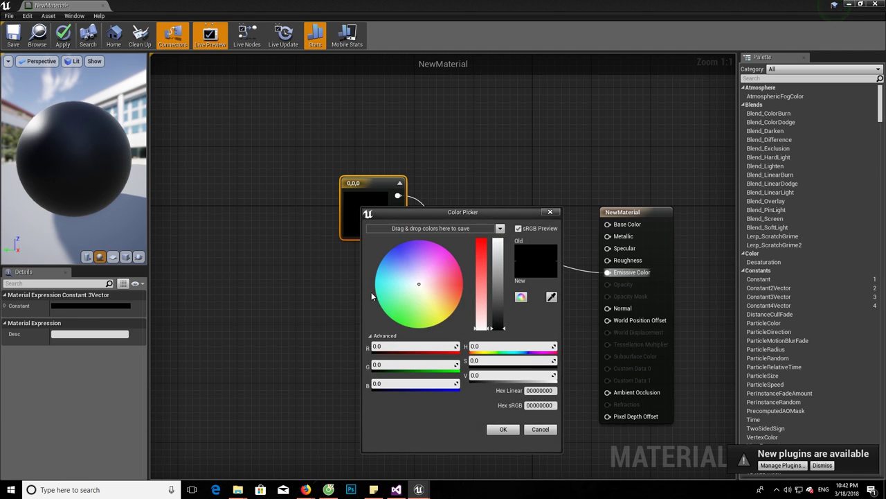
pyautogui.click(473, 269)
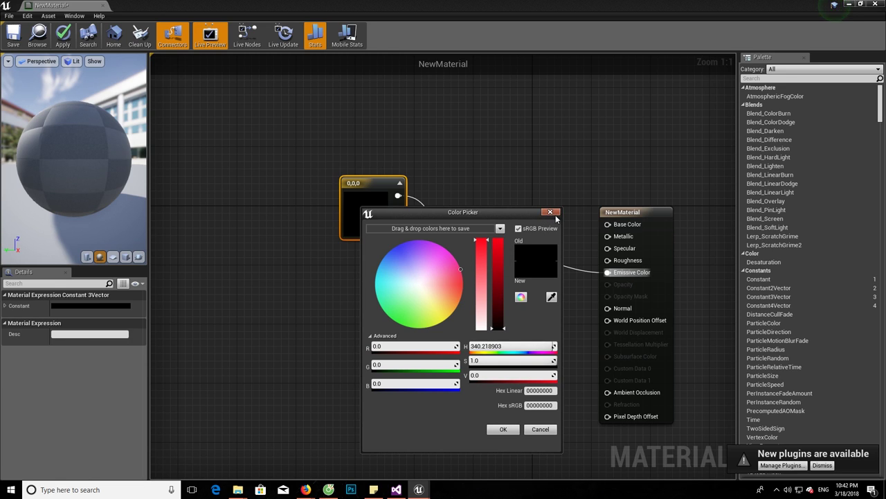
pyautogui.moveTo(413, 312); pyautogui.dragTo(437, 317)
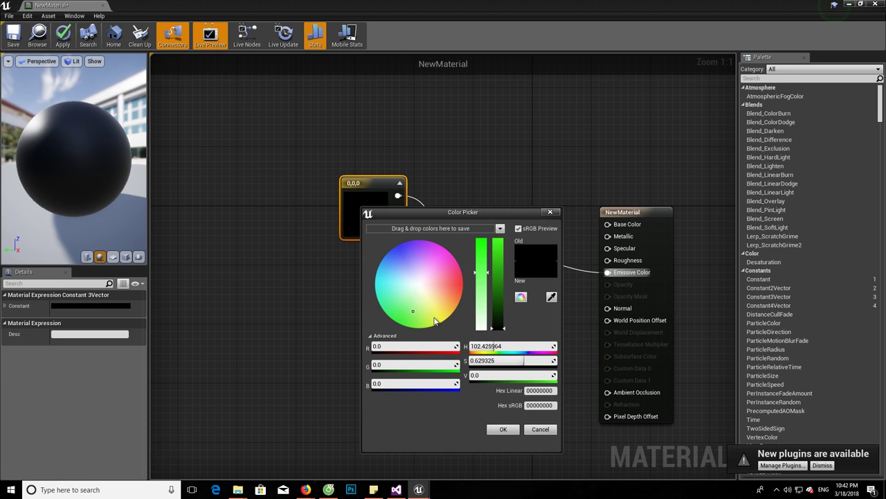
pyautogui.click(512, 432)
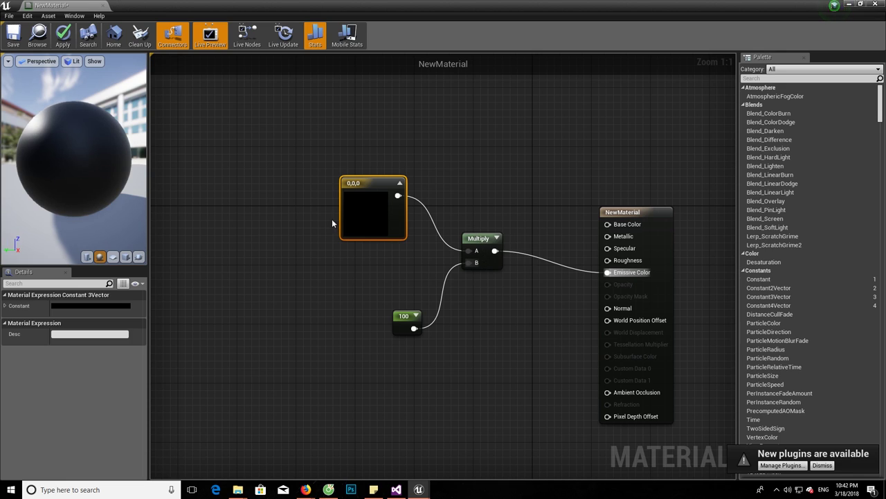
pyautogui.doubleClick(362, 224)
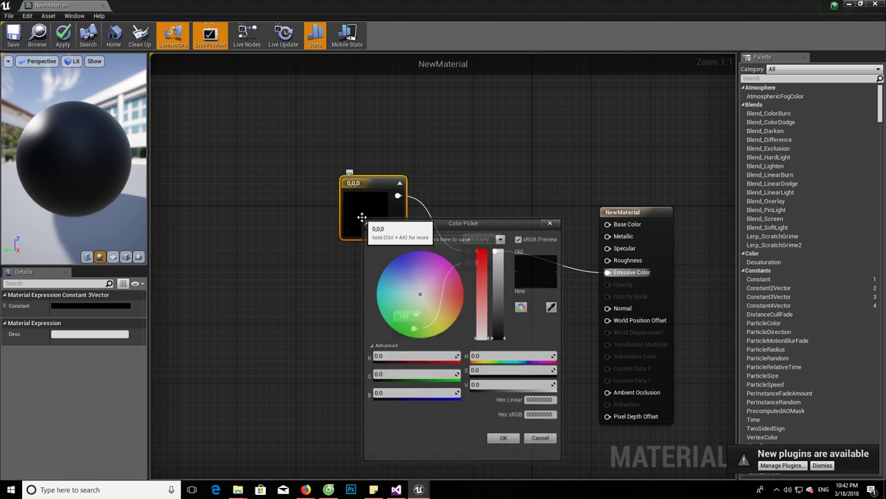
pyautogui.moveTo(451, 302); pyautogui.dragTo(453, 306)
pyautogui.click(496, 258)
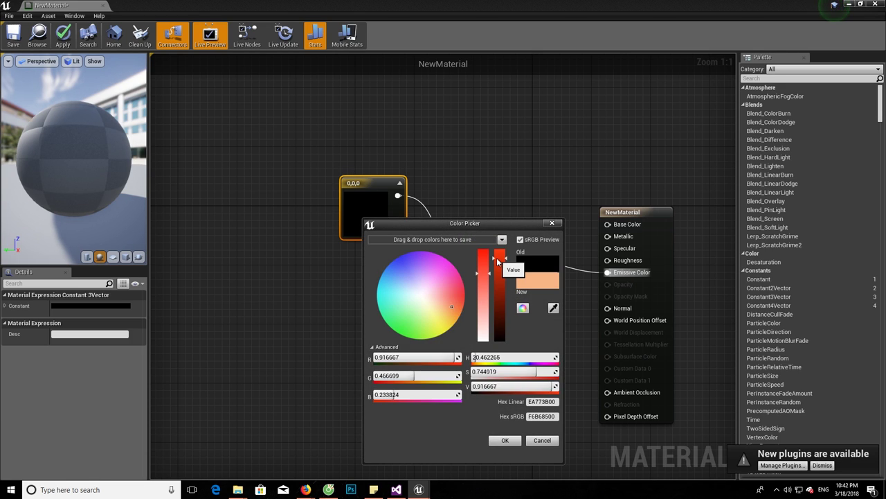
pyautogui.click(515, 441)
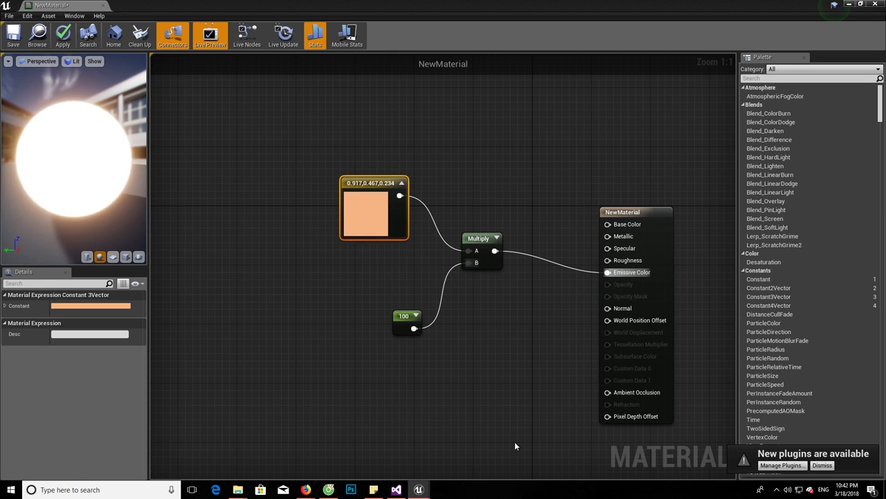
# Add Sine and Time nodes and wire Time into Sine, then Sine into Multiply's B input
pyautogui.rightClick(275, 348)
pyautogui.write('sine')
pyautogui.press('Return')
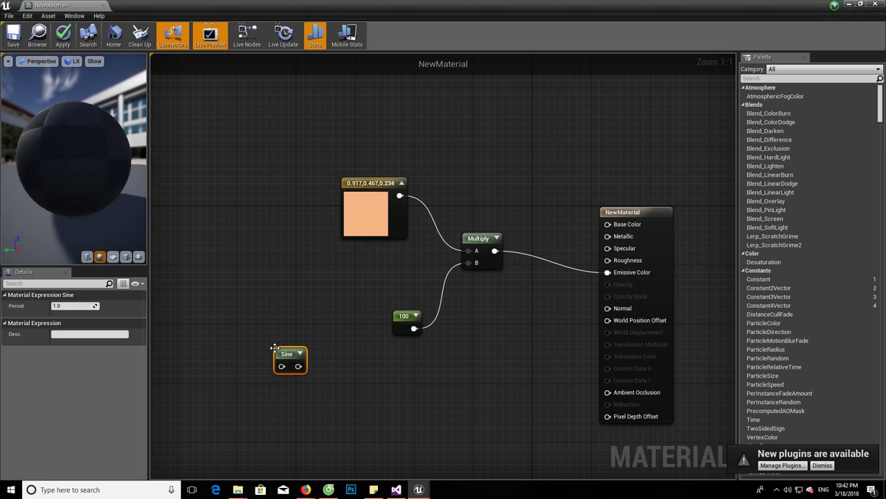
pyautogui.rightClick(191, 360)
pyautogui.write('time')
pyautogui.press('Return')
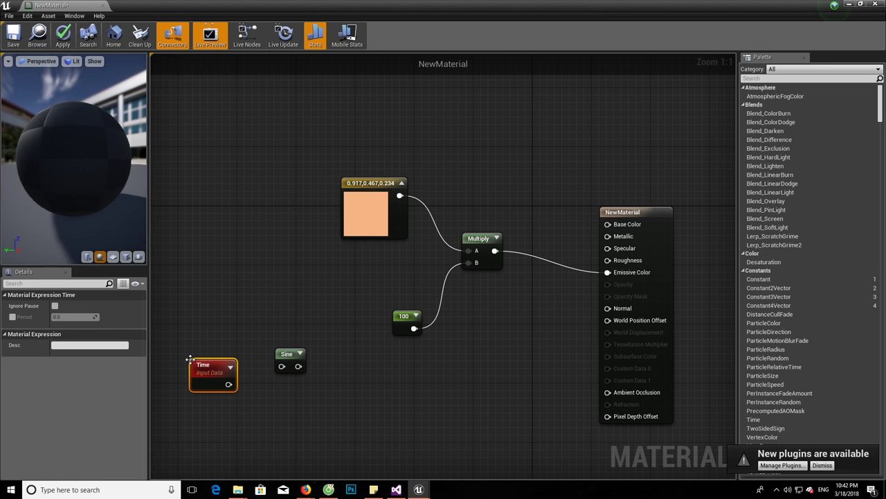
pyautogui.moveTo(228, 384); pyautogui.dragTo(282, 367)
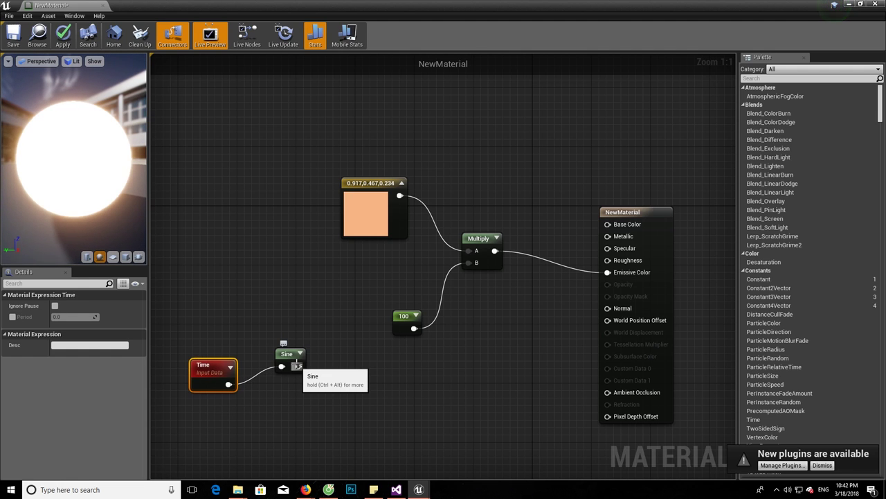
pyautogui.moveTo(298, 367); pyautogui.dragTo(469, 263)
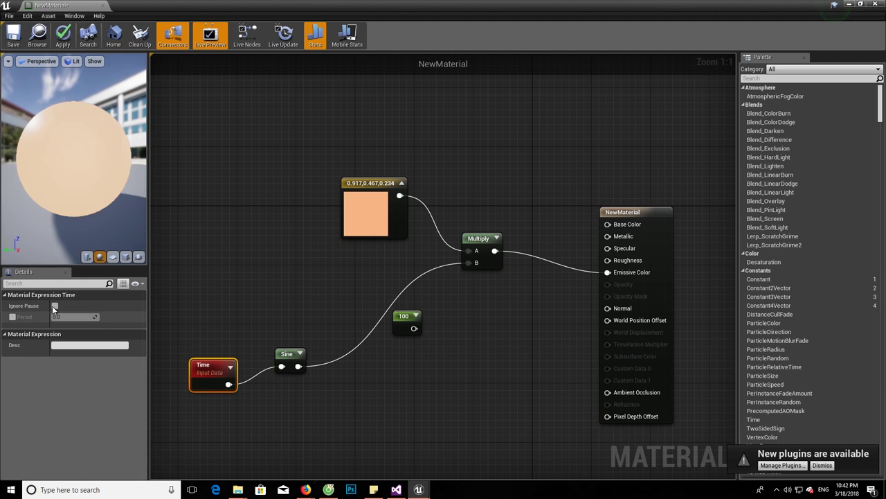
# Move the Time node up, enable its Period and set it to 0.5
pyautogui.moveTo(208, 365); pyautogui.dragTo(203, 286)
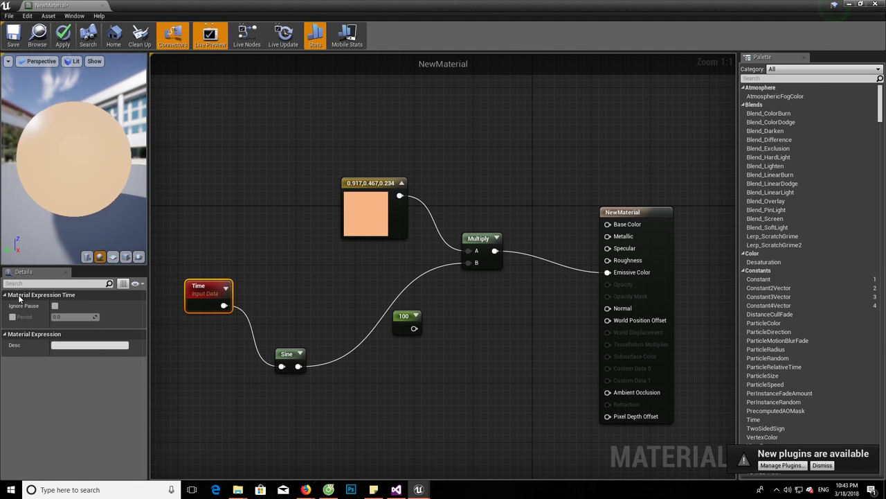
pyautogui.click(12, 316)
pyautogui.click(92, 317)
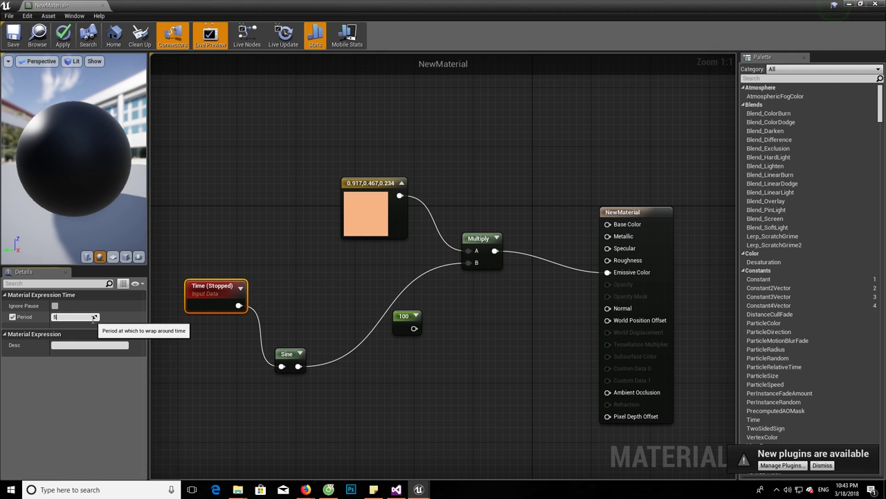
pyautogui.write('10')
pyautogui.press('Return')
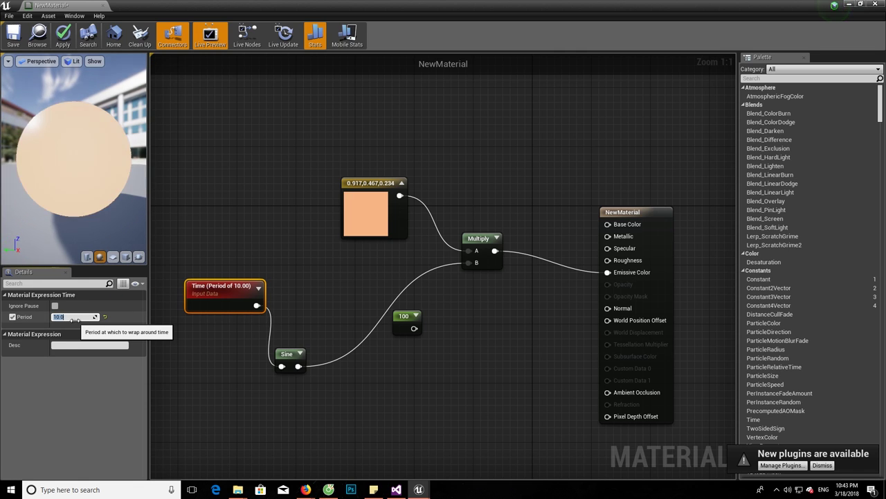
pyautogui.write('0')
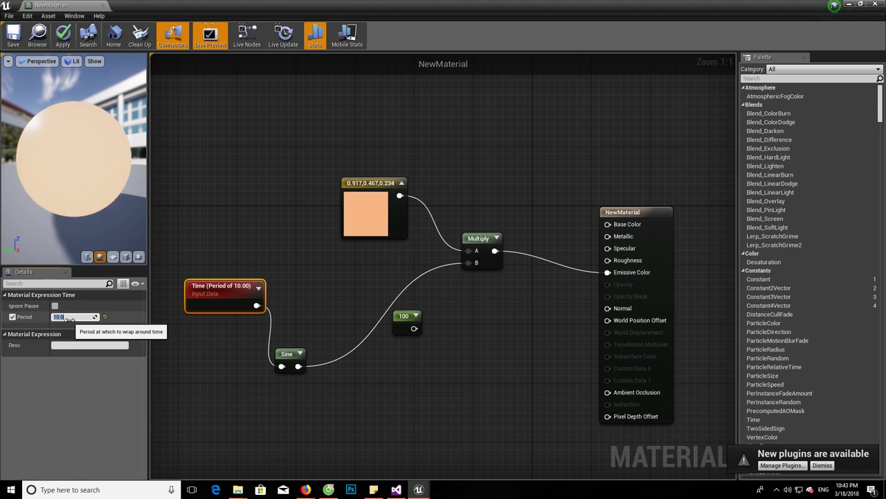
pyautogui.press('Return')
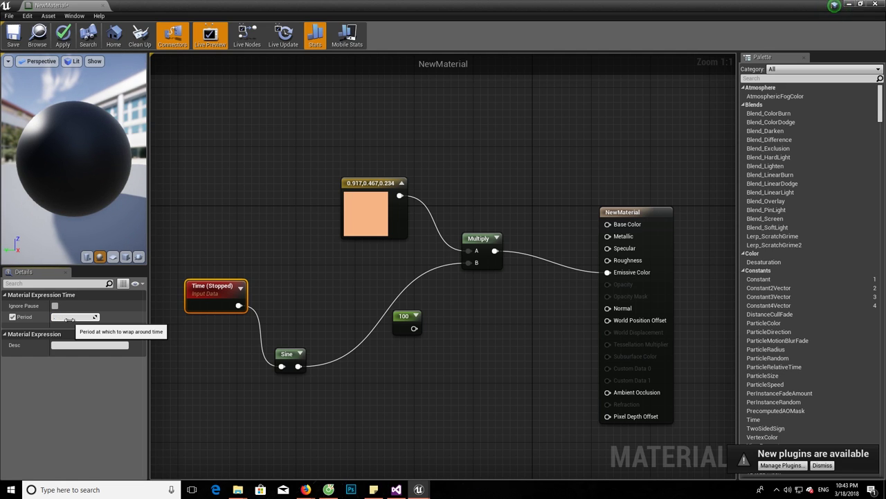
pyautogui.write('0.5')
pyautogui.press('Return')
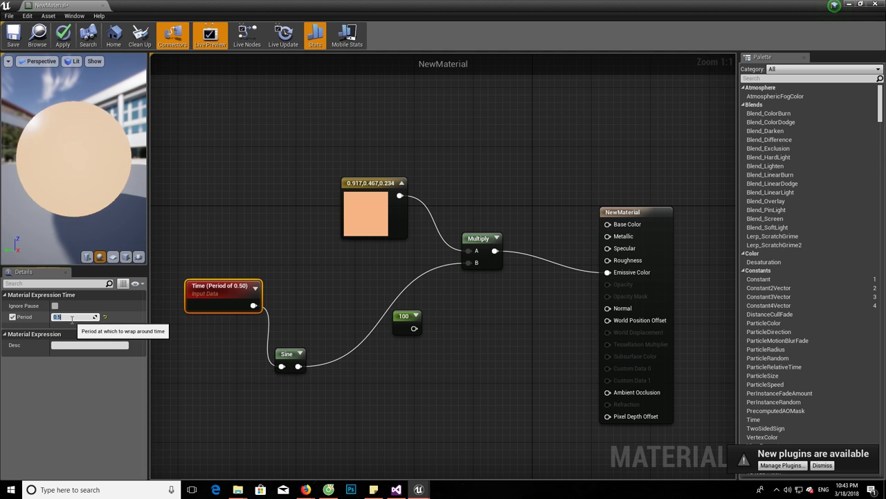
# Add a second Multiply after Sine, add a 0 Constant, and wire in the 100 constant
pyautogui.moveTo(403, 321); pyautogui.dragTo(446, 357)
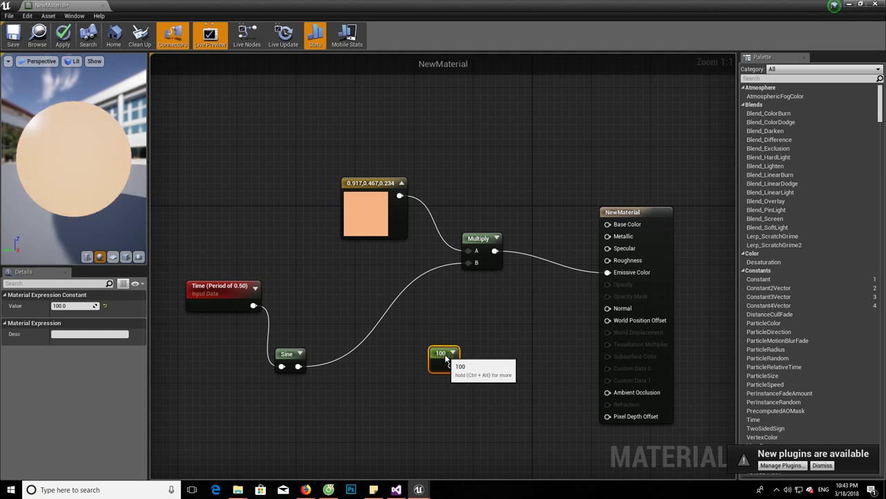
pyautogui.moveTo(299, 366); pyautogui.dragTo(350, 383)
pyautogui.write('mult')
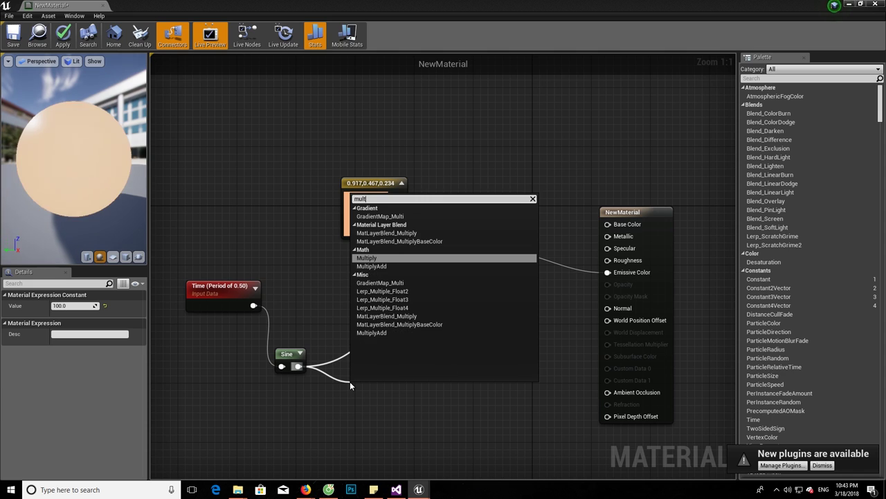
pyautogui.press('Return')
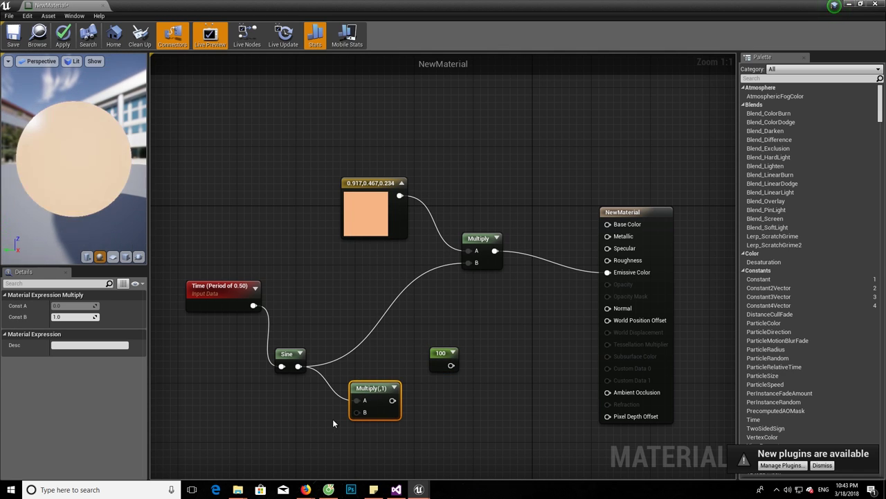
pyautogui.click(272, 438)
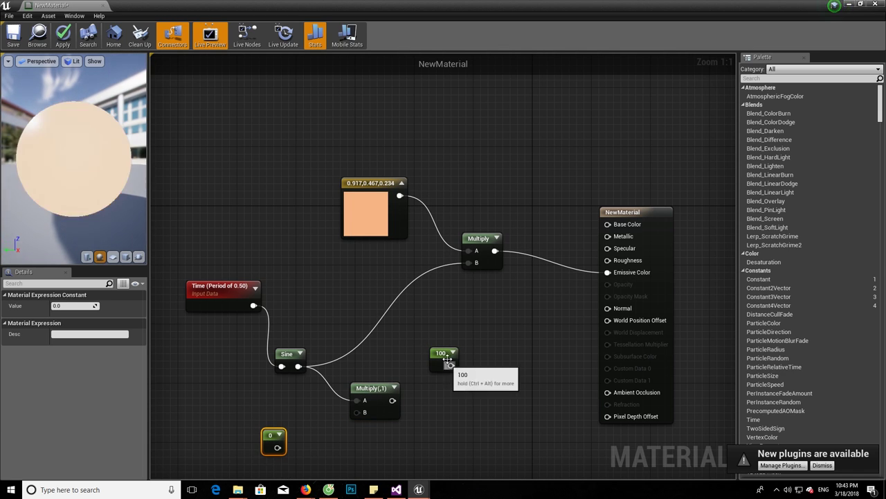
pyautogui.moveTo(443, 358)
pyautogui.mouseDown()
pyautogui.moveTo(319, 409)
pyautogui.moveTo(365, 412)
pyautogui.moveTo(475, 263)
pyautogui.mouseUp()
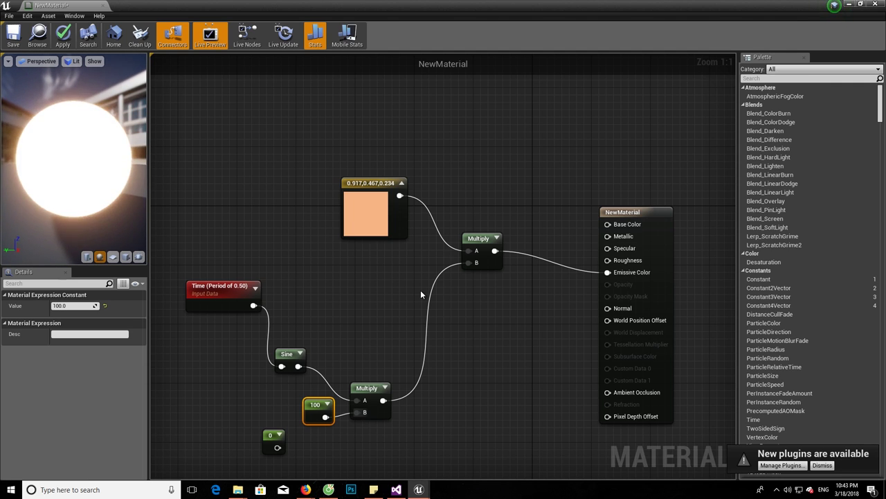
# Reposition the Time node and the orange colour constant to tidy the graph
pyautogui.moveTo(221, 286); pyautogui.dragTo(182, 317)
pyautogui.moveTo(308, 304)
pyautogui.mouseDown(button='right')
pyautogui.moveTo(321, 289)
pyautogui.moveTo(454, 235)
pyautogui.mouseUp(button='right')
pyautogui.scroll(-2, 454, 235)
pyautogui.scroll(2, 454, 235)
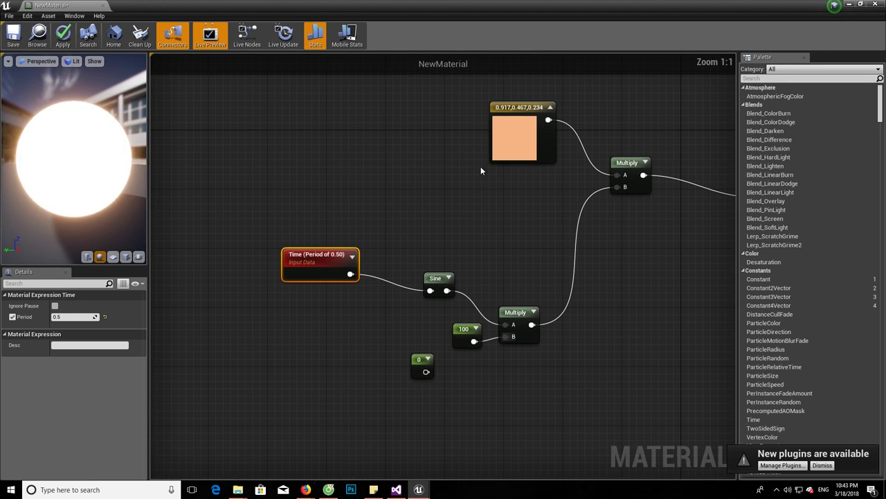
pyautogui.moveTo(516, 123); pyautogui.dragTo(371, 101)
pyautogui.scroll(-5, 436, 137)
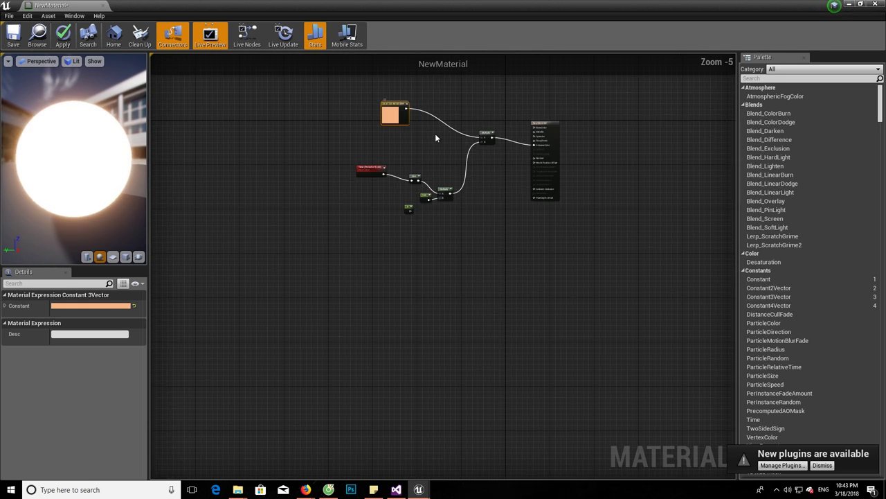
pyautogui.scroll(4, 435, 138)
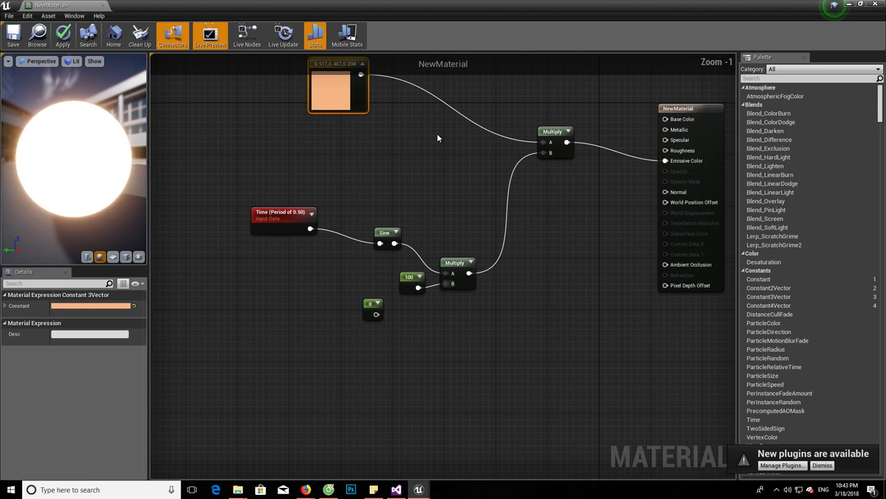
# Apply the material changes, close the editor, and assign NewMaterial to the Cube
pyautogui.click(65, 39)
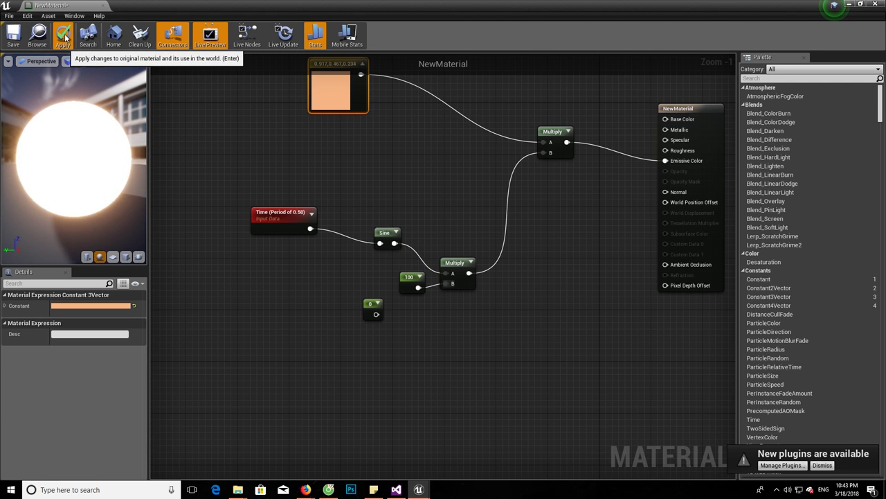
pyautogui.click(102, 7)
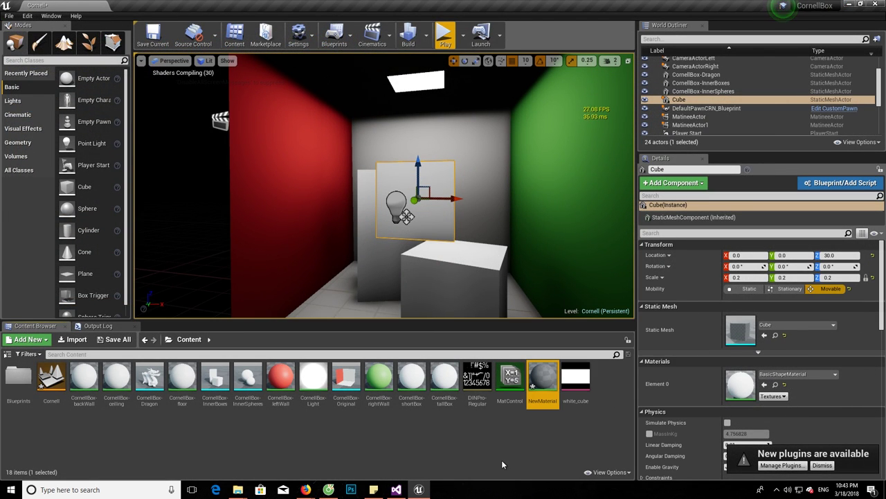
pyautogui.moveTo(537, 395); pyautogui.dragTo(749, 392)
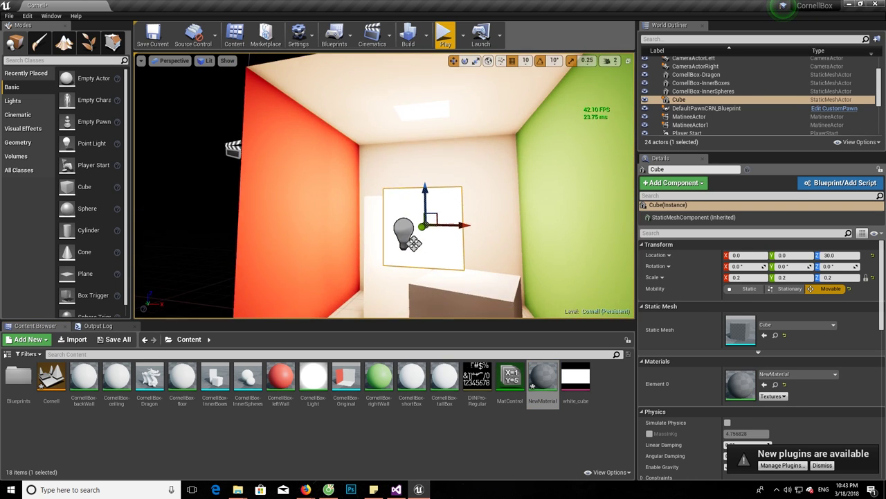
# Focus the view on the Cube, frame the box, and Play In Editor with Alt+P
pyautogui.scroll(-2, 384, 186)
pyautogui.scroll(-4, 384, 185)
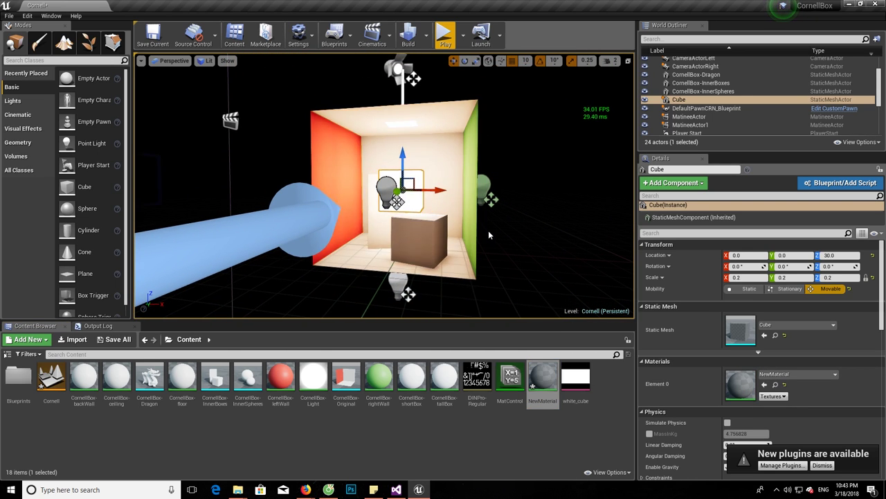
pyautogui.press('f')
pyautogui.scroll(-3, 477, 133)
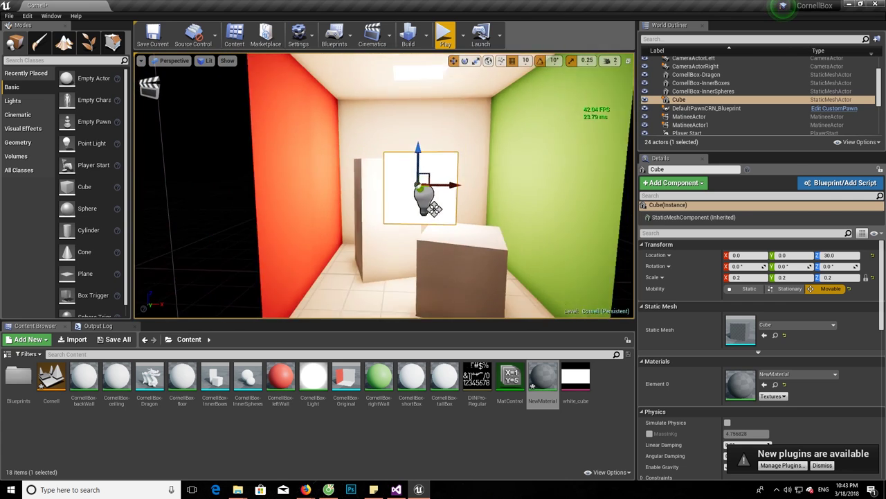
pyautogui.scroll(-2, 478, 133)
pyautogui.hotkey('alt', 'p')
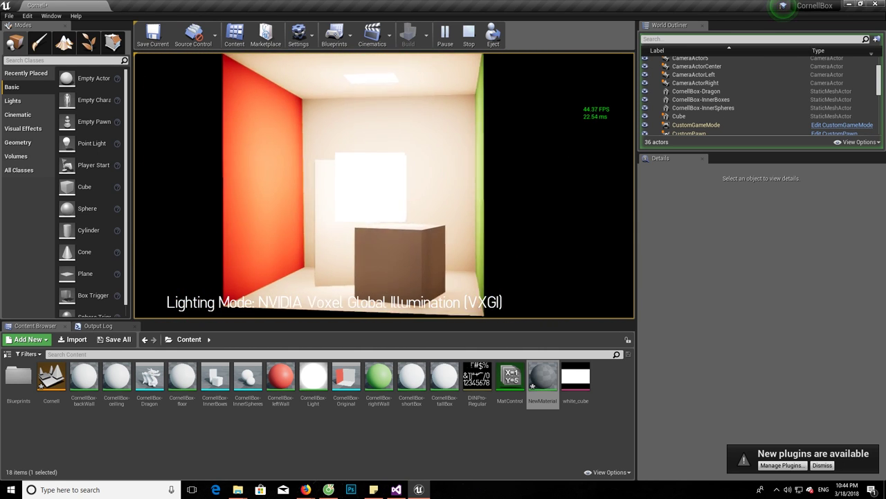
# Run r.VXGI.MultiBounceEnable 1 in the console to turn on multi-bounce lighting
pyautogui.hotkey('shift', 'F1')
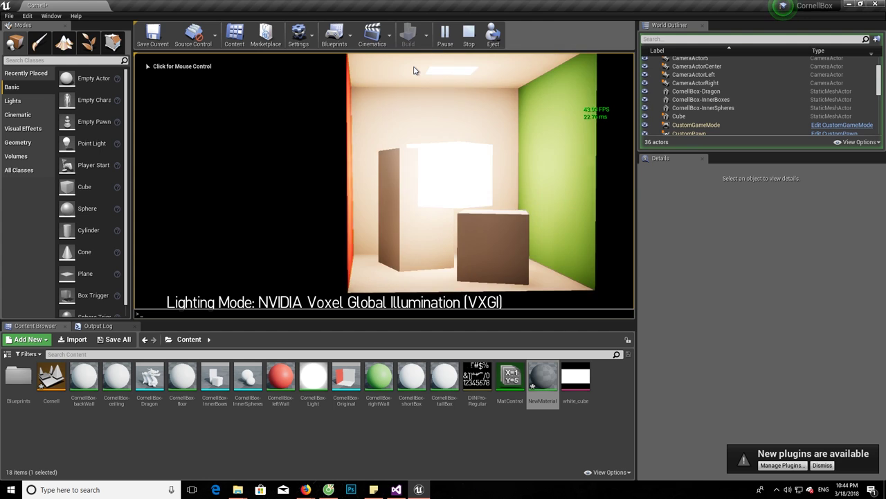
pyautogui.press('`')
pyautogui.write('r.VXGI')
pyautogui.press('Up')
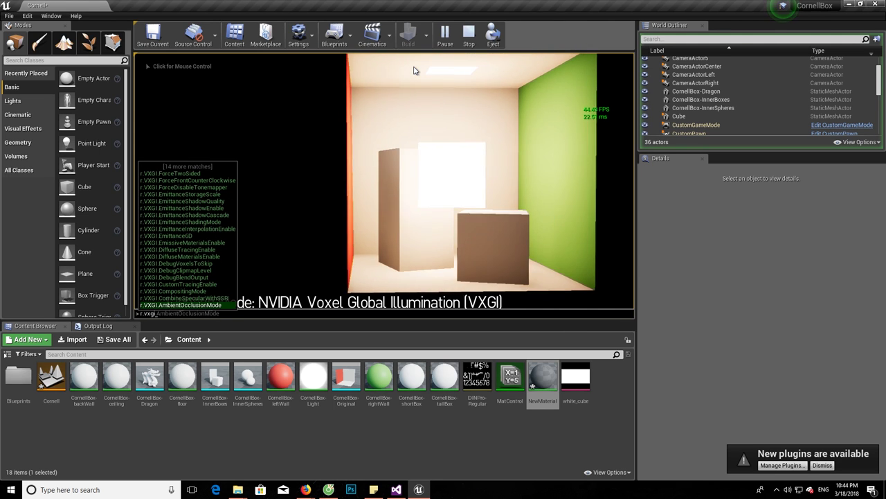
pyautogui.press('BackSpace')
pyautogui.press('BackSpace')
pyautogui.press('BackSpace')
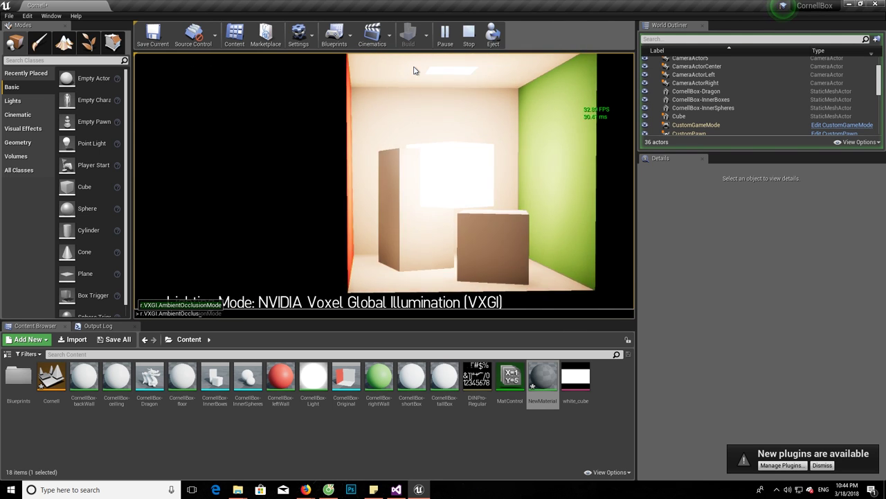
pyautogui.write('A')
pyautogui.press('BackSpace')
pyautogui.write('e')
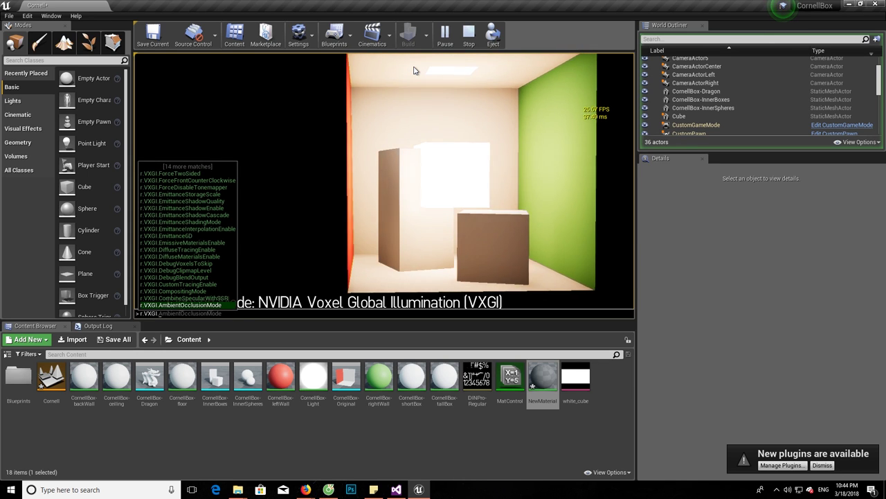
pyautogui.press('BackSpace')
pyautogui.write('mul')
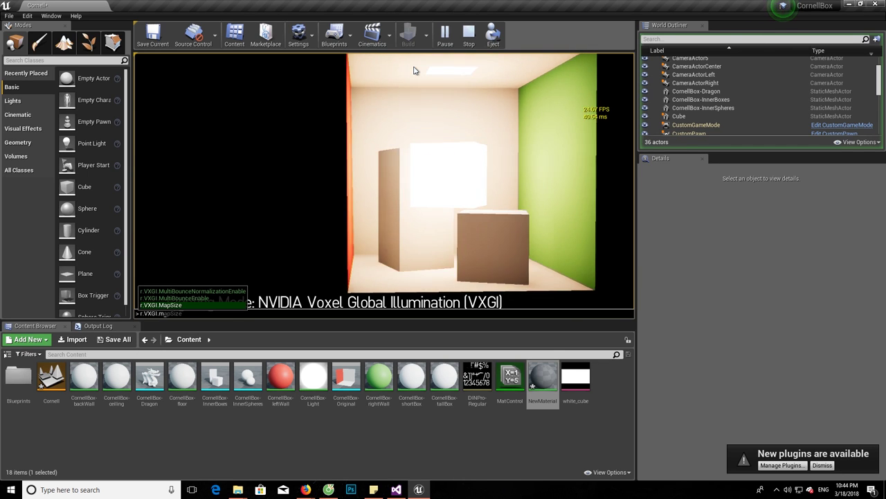
pyautogui.press('Tab')
pyautogui.write('1')
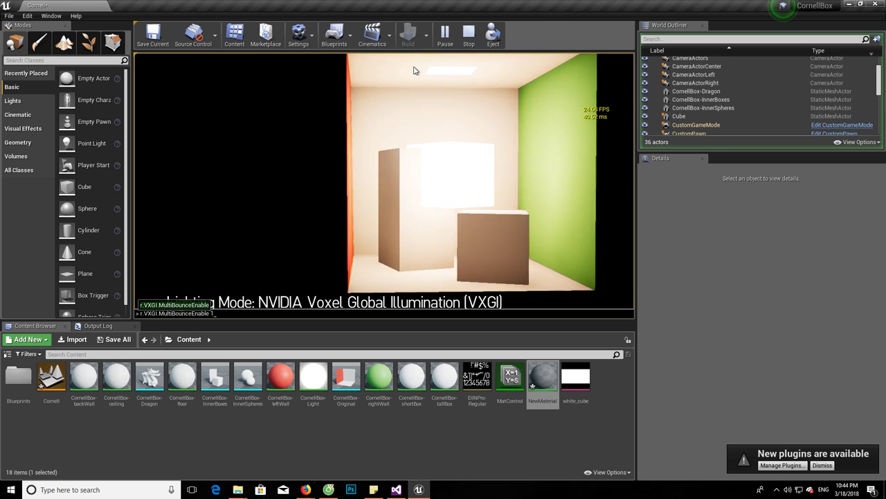
pyautogui.press('Return')
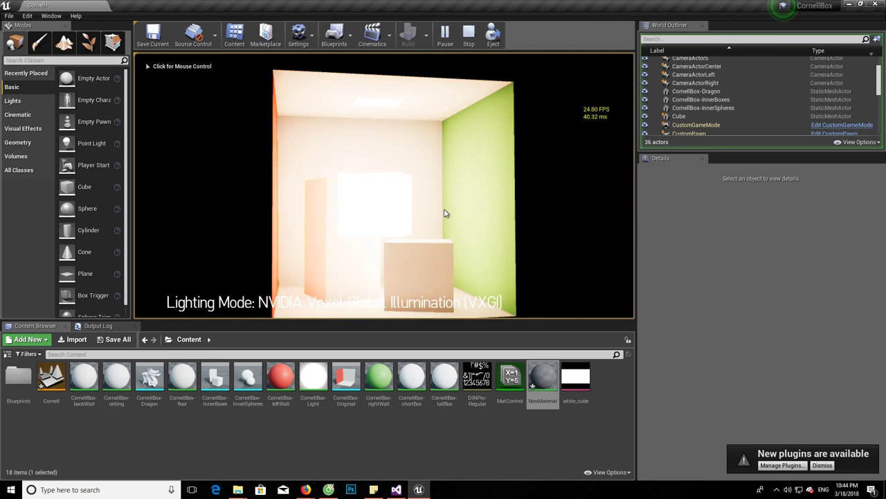
# Stop playing, move the camera into the Cornell box, then briefly Play and stop again
pyautogui.press('Escape')
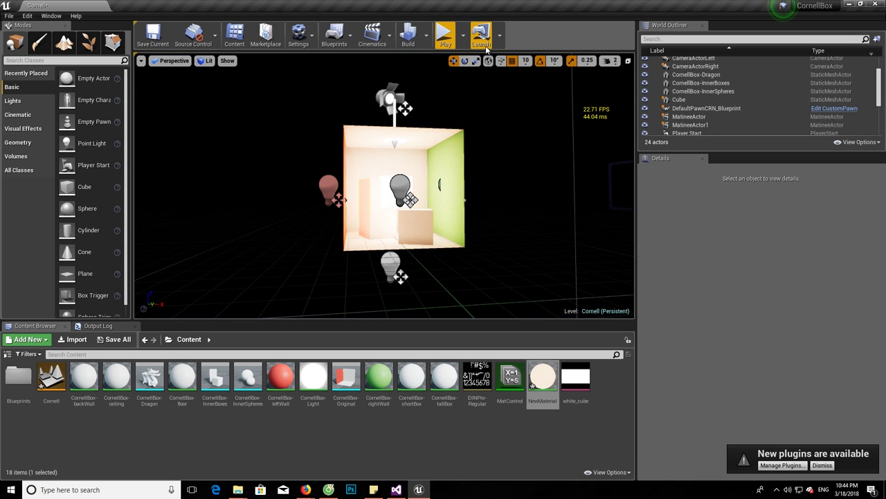
pyautogui.moveTo(435, 152); pyautogui.dragTo(435, 104)
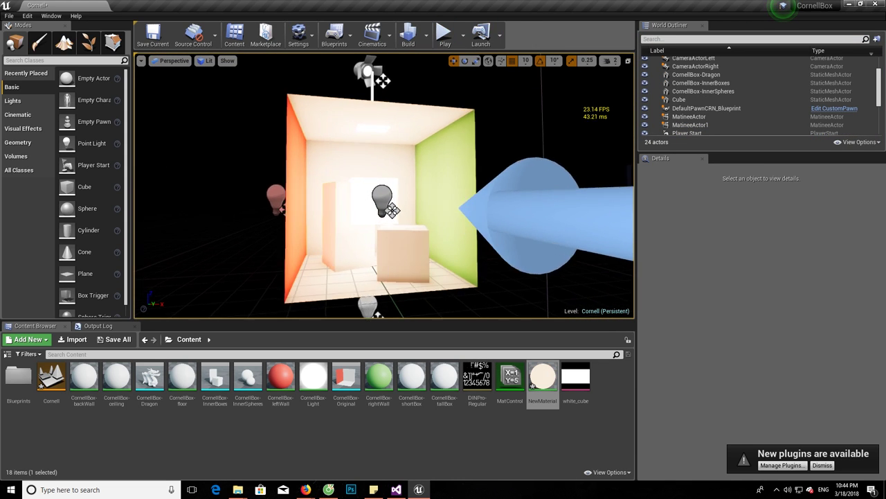
pyautogui.click(450, 40)
pyautogui.press('Escape')
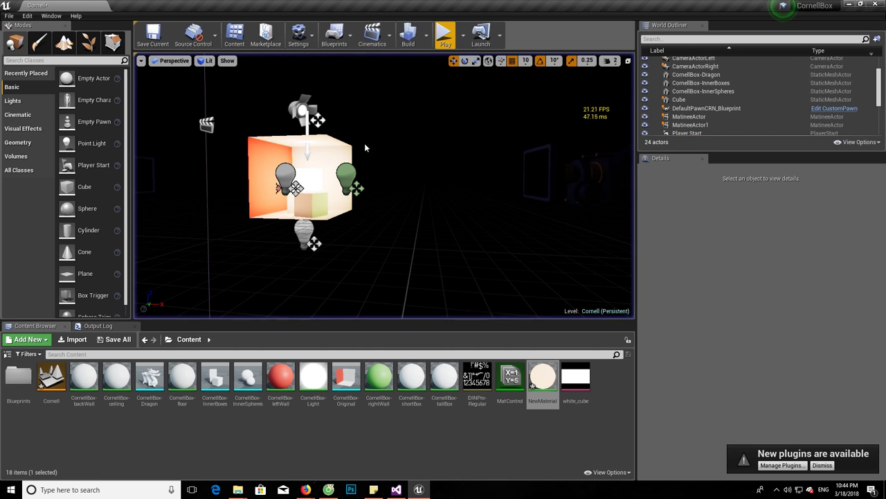
# Open NewMaterial and rearrange the colour constant, Time and Sine nodes
pyautogui.doubleClick(543, 377)
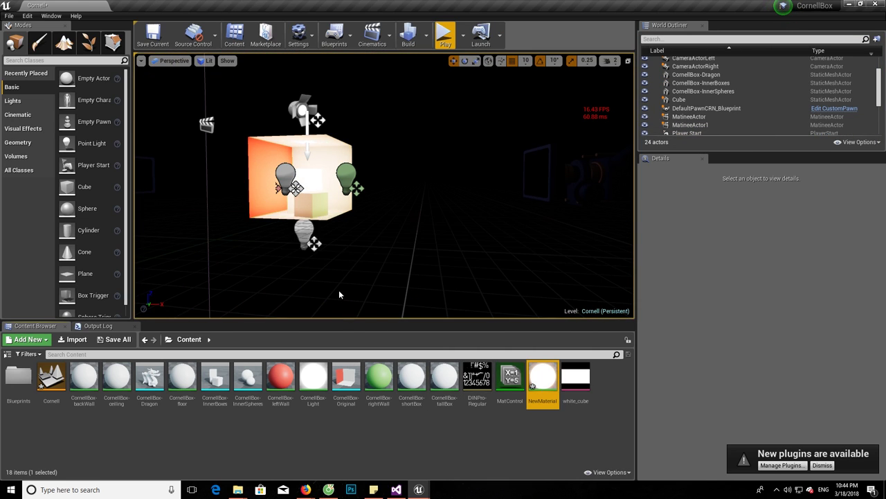
pyautogui.moveTo(361, 269); pyautogui.dragTo(438, 264, button='right')
pyautogui.scroll(-3, 559, 261)
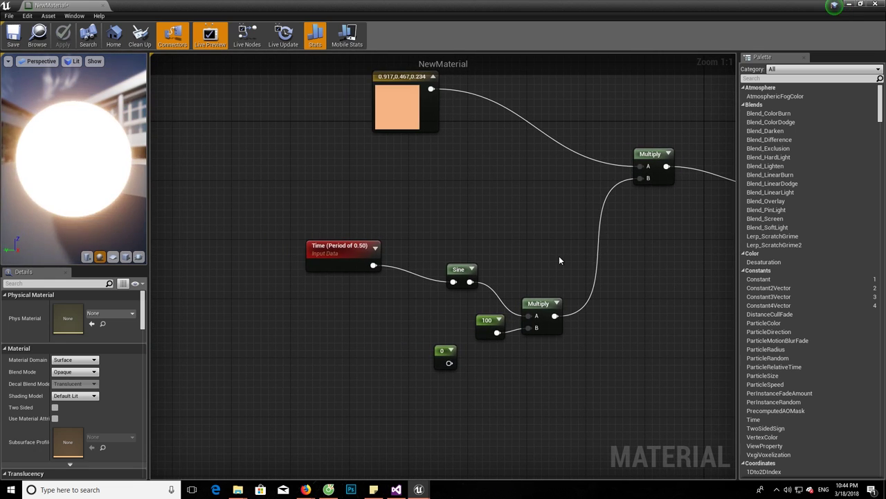
pyautogui.scroll(3, 559, 260)
pyautogui.scroll(-5, 560, 260)
pyautogui.scroll(4, 560, 260)
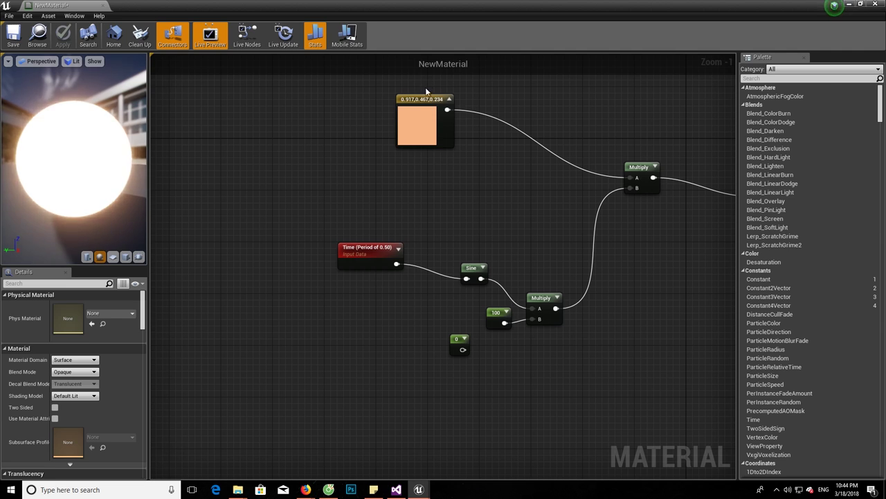
pyautogui.moveTo(425, 104); pyautogui.dragTo(398, 88)
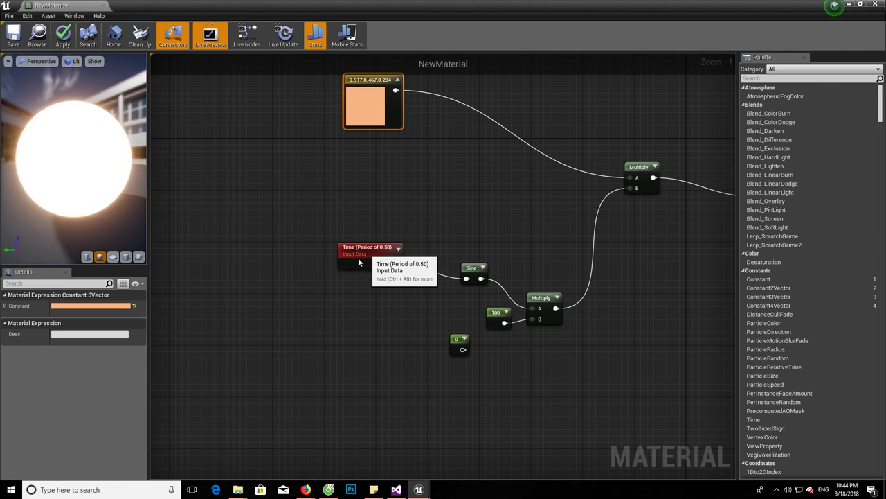
pyautogui.moveTo(368, 258)
pyautogui.mouseDown()
pyautogui.moveTo(281, 232)
pyautogui.moveTo(301, 270)
pyautogui.mouseUp()
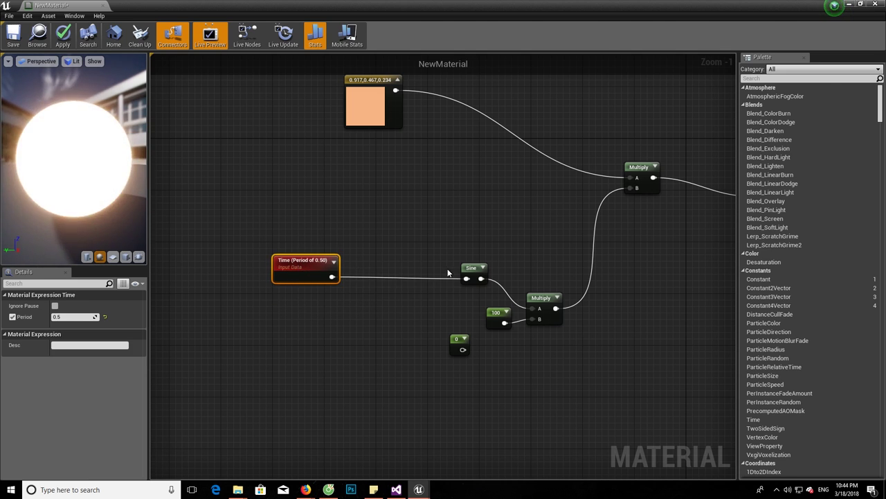
pyautogui.moveTo(476, 272)
pyautogui.mouseDown()
pyautogui.moveTo(391, 272)
pyautogui.moveTo(379, 259)
pyautogui.mouseUp()
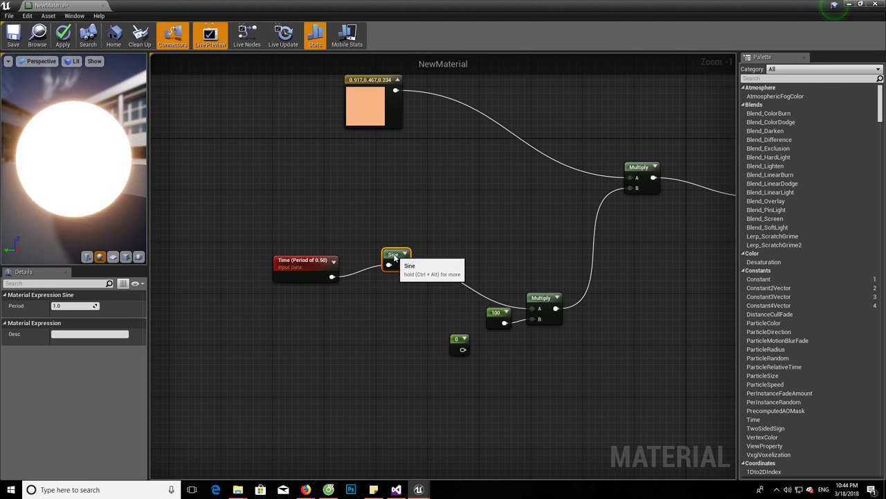
pyautogui.rightClick(403, 182)
pyautogui.click(416, 218)
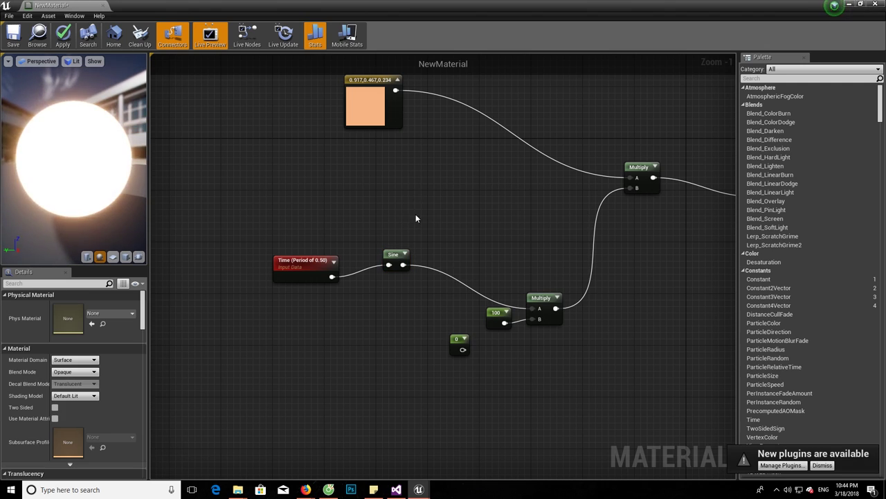
# Close the material editor, confirm applying changes, and move the camera closer into the box
pyautogui.click(102, 5)
pyautogui.click(475, 276)
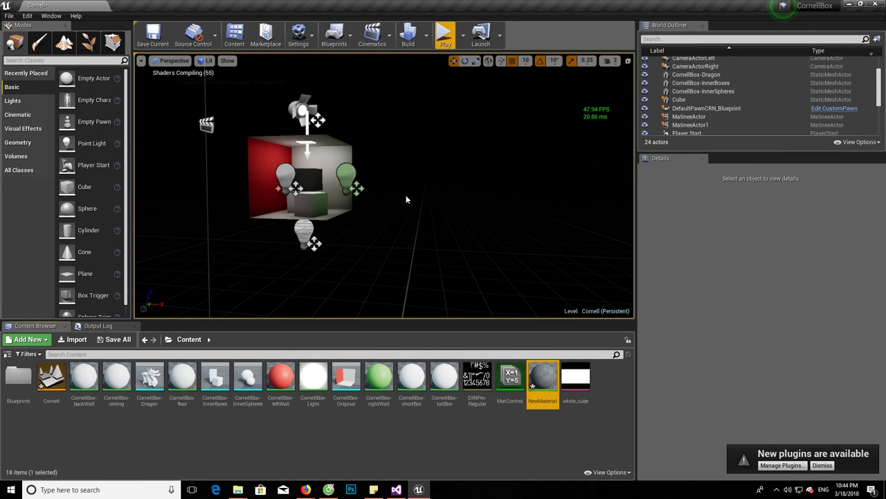
pyautogui.moveTo(406, 200); pyautogui.dragTo(393, 160)
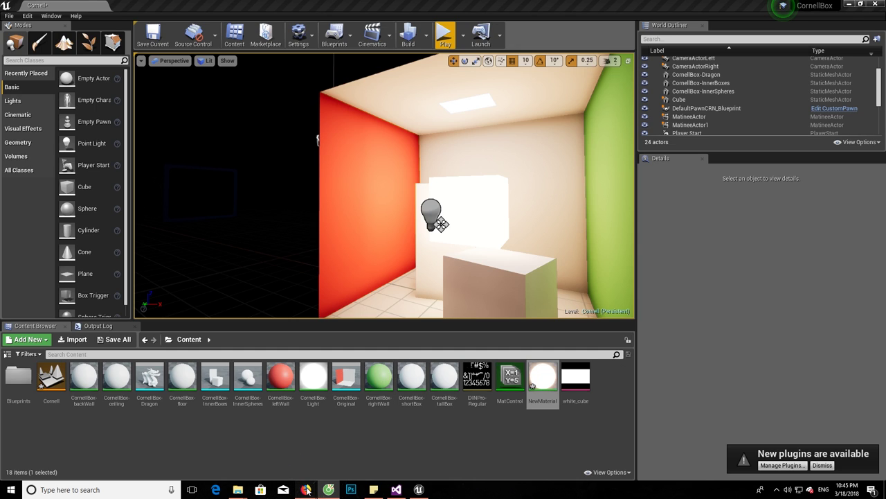
# Bring Firefox forward and load the NVIDIA GameWorks forum thread from the pasted address
pyautogui.moveTo(305, 490)
pyautogui.click(346, 455)
pyautogui.click(651, 9)
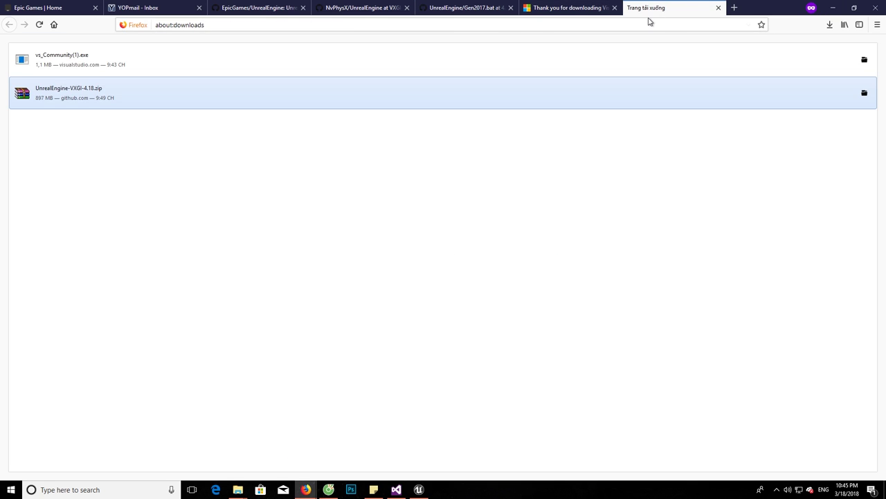
pyautogui.click(649, 21)
pyautogui.write('https://forums.unrealengine.com/community/general-discussion/24447-nvidia-gameworks-integration/page289')
pyautogui.press('Return')
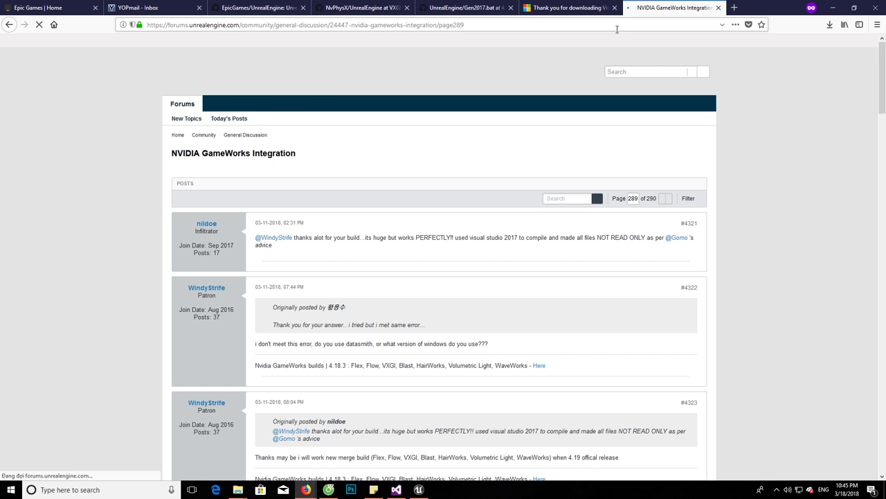
# Skim the forum post, then restore and re-maximize the Firefox window
pyautogui.scroll(-5, 603, 105)
pyautogui.scroll(-5, 603, 105)
pyautogui.scroll(-5, 604, 107)
pyautogui.scroll(-5, 603, 109)
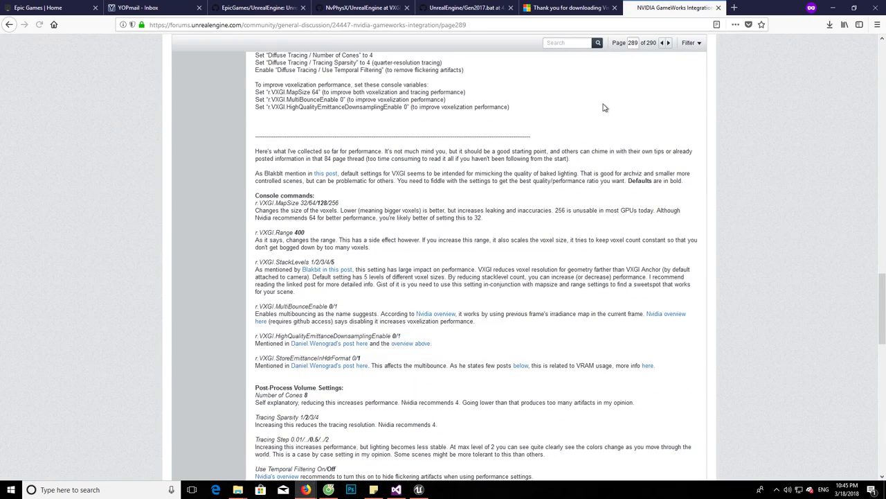
pyautogui.scroll(2, 604, 108)
pyautogui.scroll(-2, 374, 190)
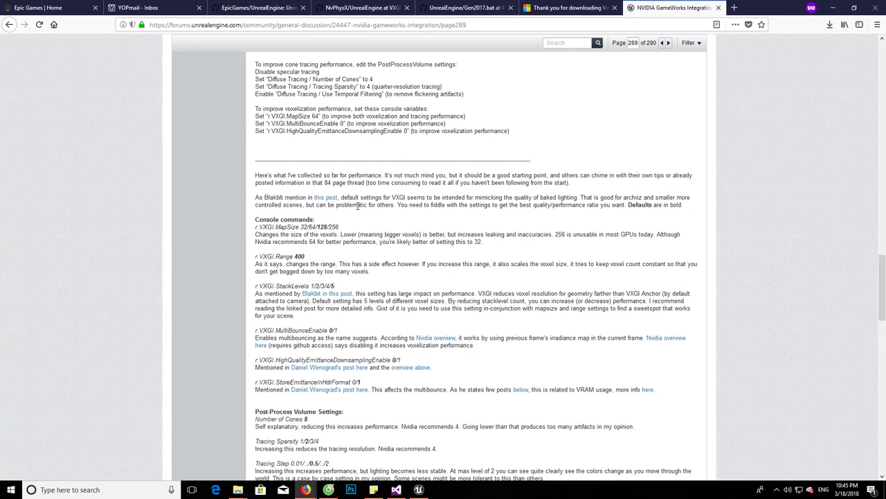
pyautogui.scroll(2, 328, 173)
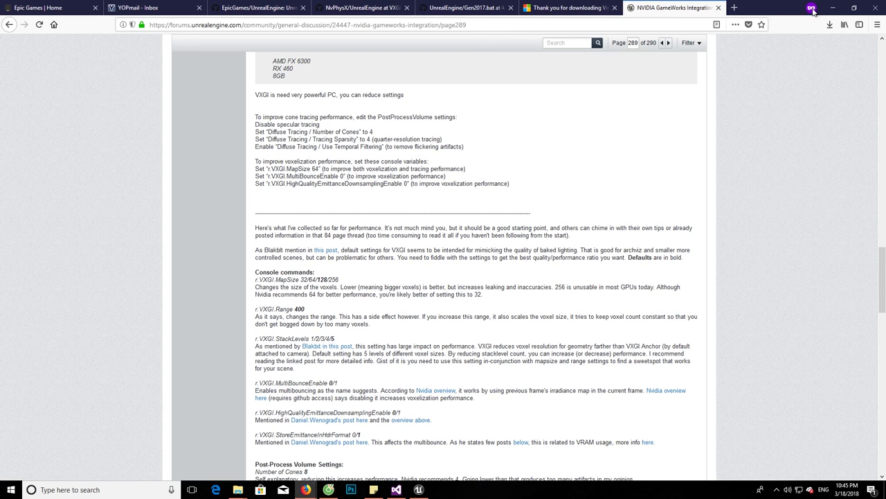
pyautogui.click(854, 8)
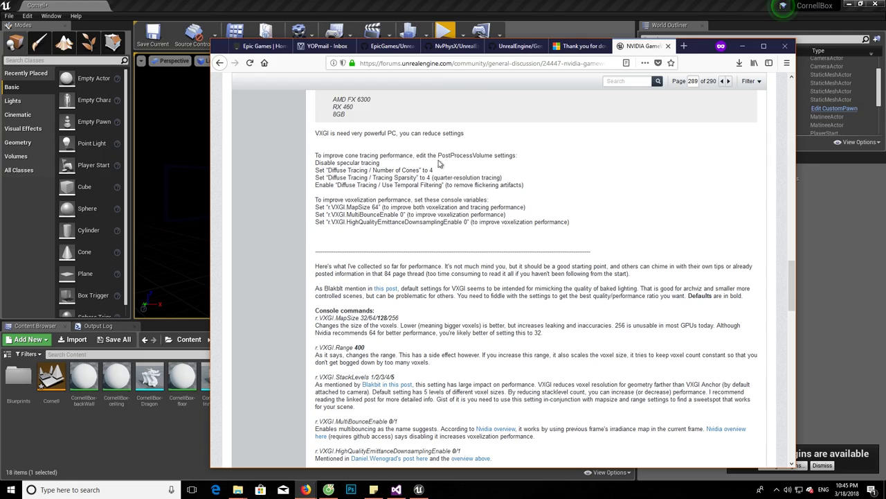
pyautogui.moveTo(711, 47)
pyautogui.mouseDown()
pyautogui.moveTo(339, 97)
pyautogui.moveTo(655, 55)
pyautogui.mouseUp()
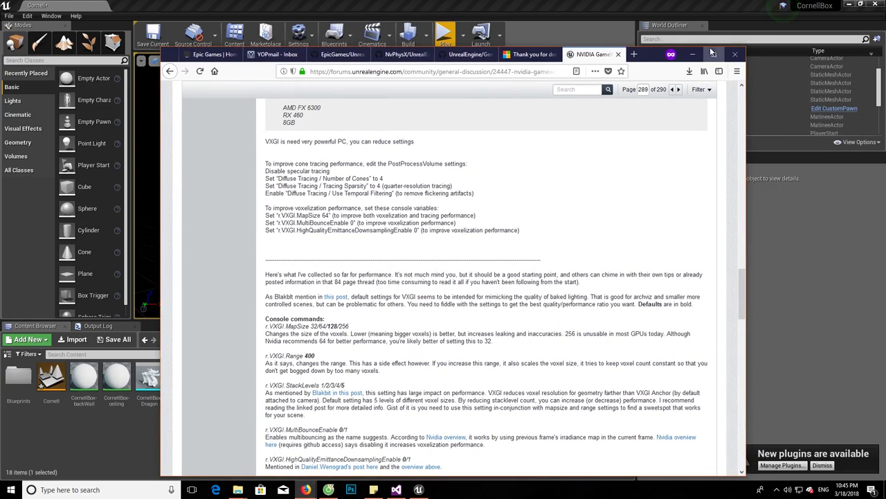
pyautogui.click(714, 53)
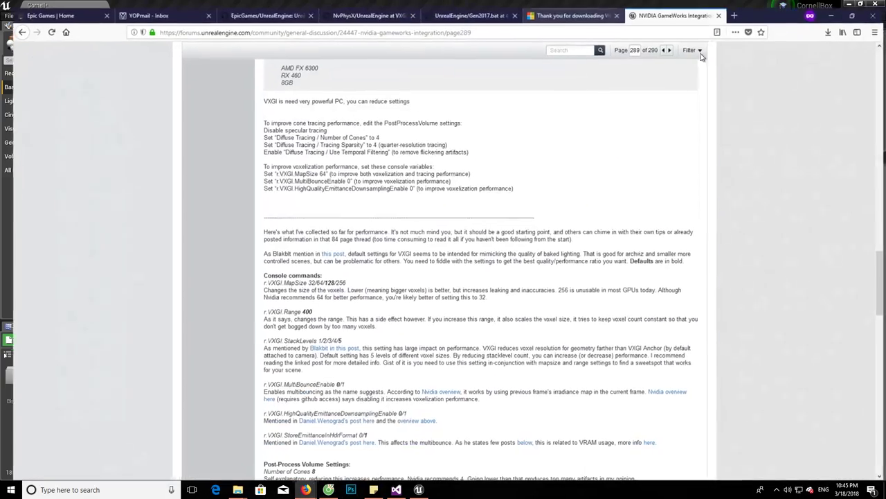
# Read through the VXGI performance tips in the post
pyautogui.scroll(-3, 473, 143)
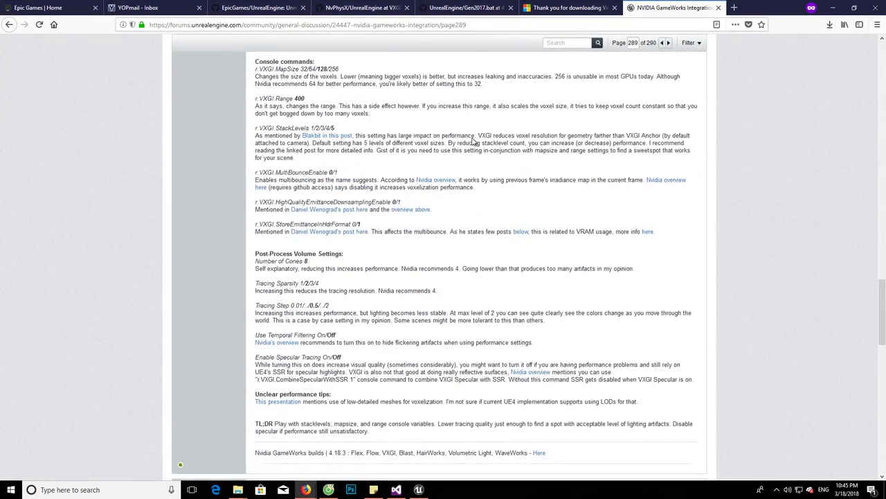
pyautogui.scroll(1, 574, 112)
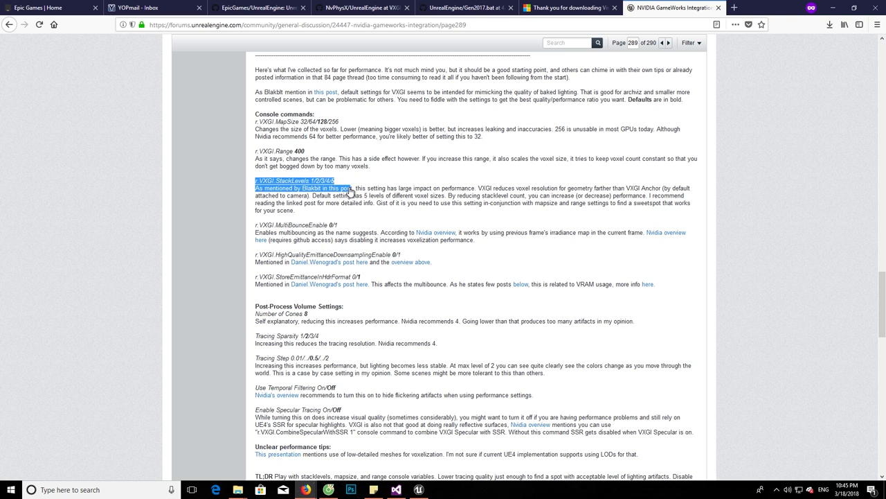
pyautogui.click(375, 170)
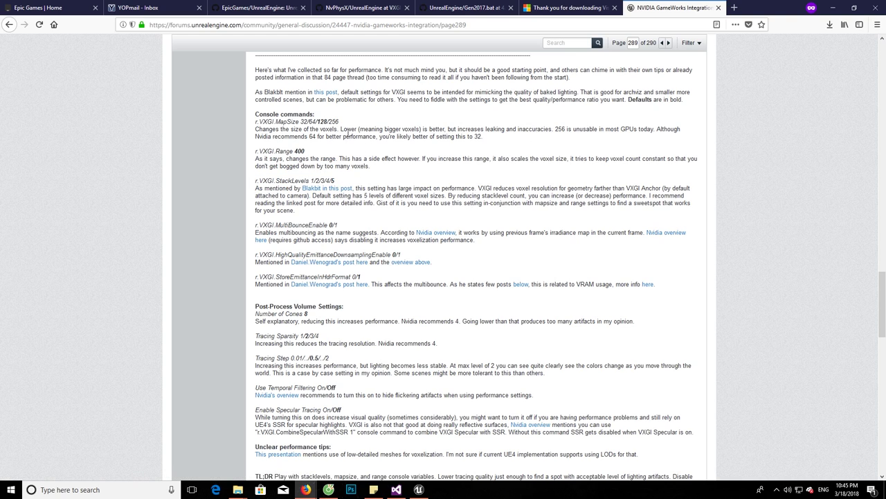
pyautogui.scroll(-1, 357, 145)
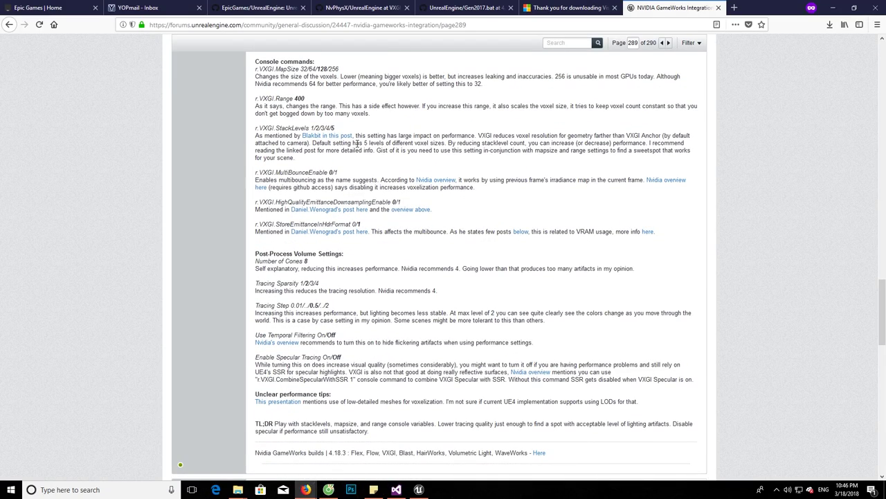
pyautogui.scroll(3, 358, 146)
pyautogui.scroll(-3, 342, 160)
pyautogui.scroll(-2, 343, 162)
pyautogui.scroll(-2, 345, 165)
pyautogui.scroll(-2, 346, 167)
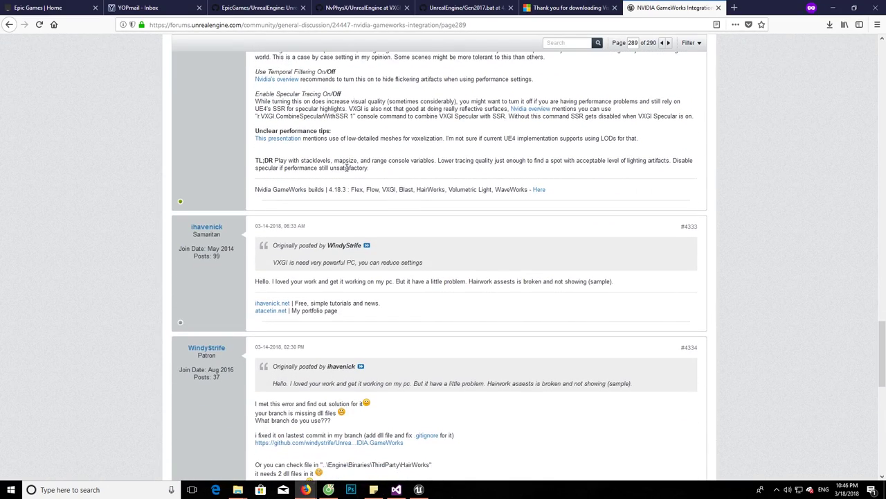
pyautogui.scroll(1, 346, 167)
pyautogui.scroll(1, 346, 167)
pyautogui.scroll(2, 346, 167)
pyautogui.scroll(2, 346, 167)
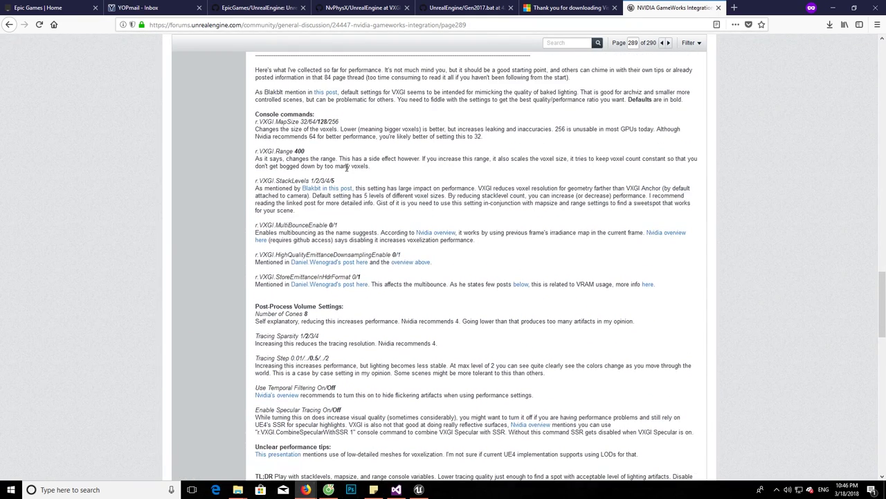
pyautogui.scroll(2, 350, 167)
pyautogui.scroll(3, 360, 166)
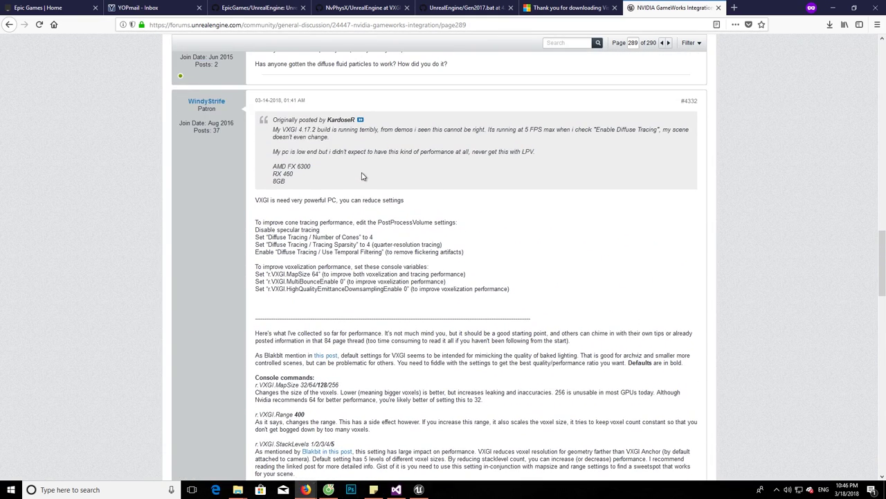
# Select the thread's web address, then switch back to the Unreal Engine editor
pyautogui.click(391, 25)
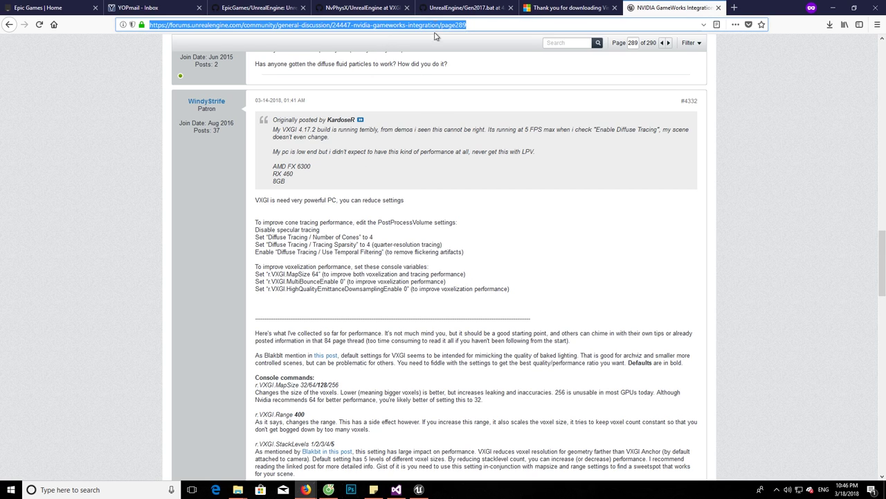
pyautogui.scroll(-1, 443, 187)
pyautogui.scroll(-2, 441, 229)
pyautogui.scroll(-2, 438, 304)
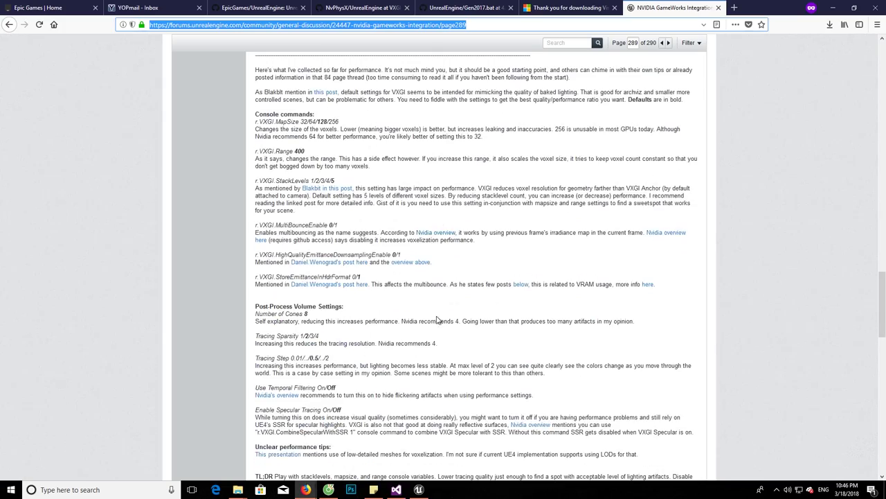
pyautogui.click(430, 488)
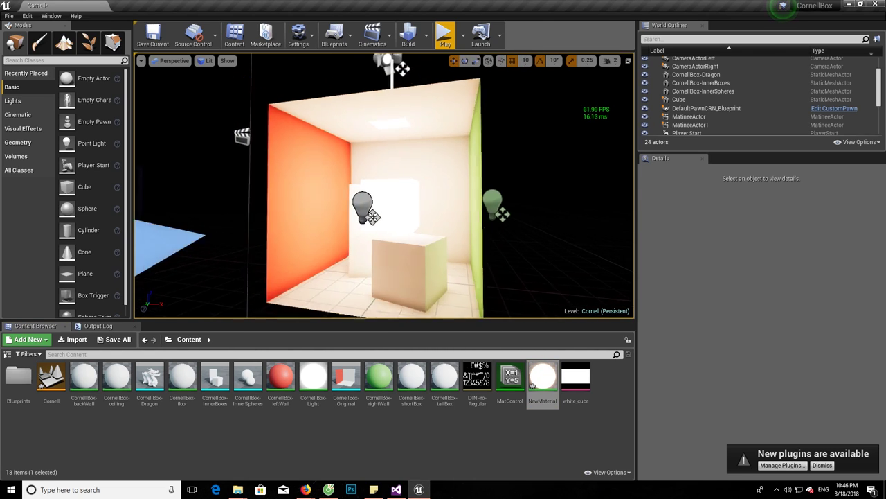
# Delete the Cube despite its references, then Play and press 1 to swap in the dragon
pyautogui.scroll(3, 509, 223)
pyautogui.click(419, 211)
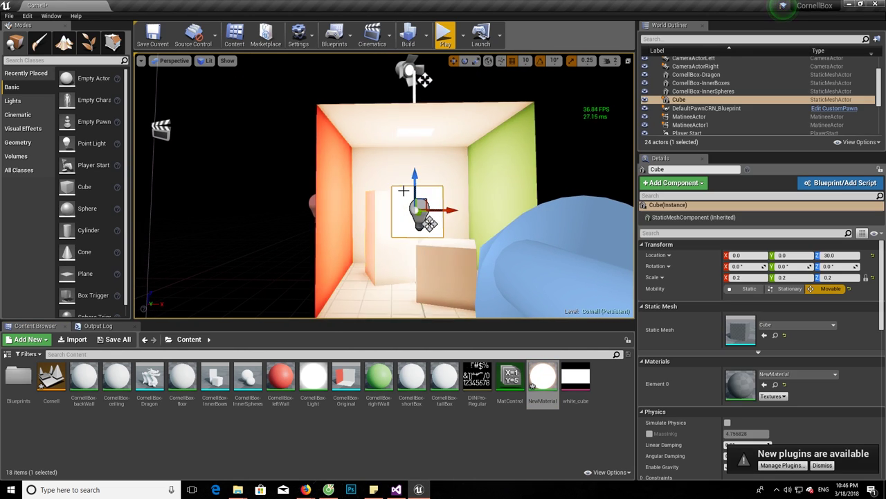
pyautogui.press('Delete')
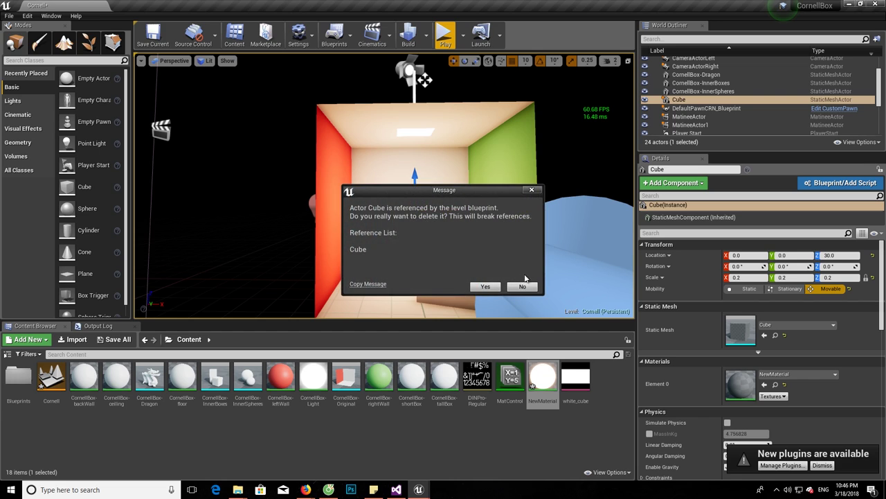
pyautogui.click(525, 287)
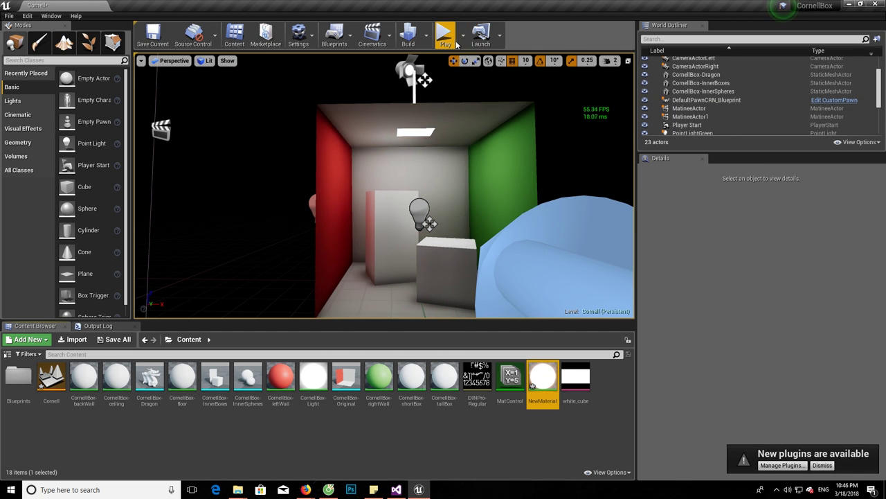
pyautogui.click(447, 35)
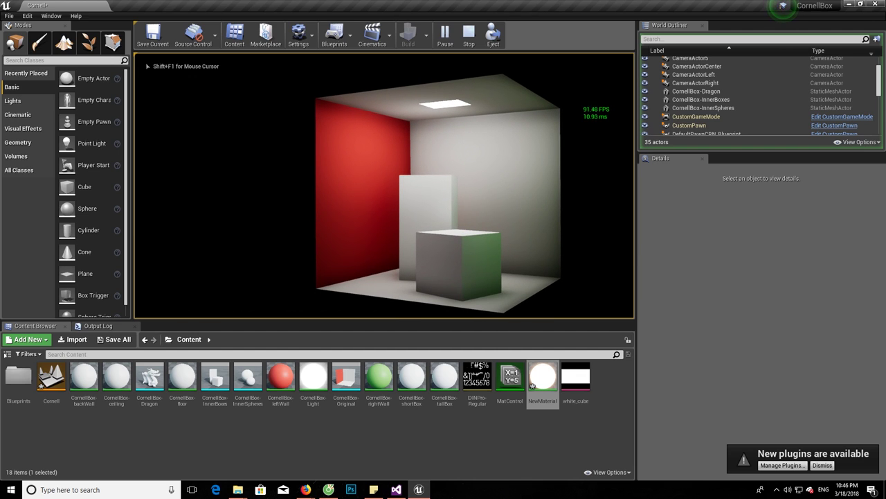
pyautogui.press('1')
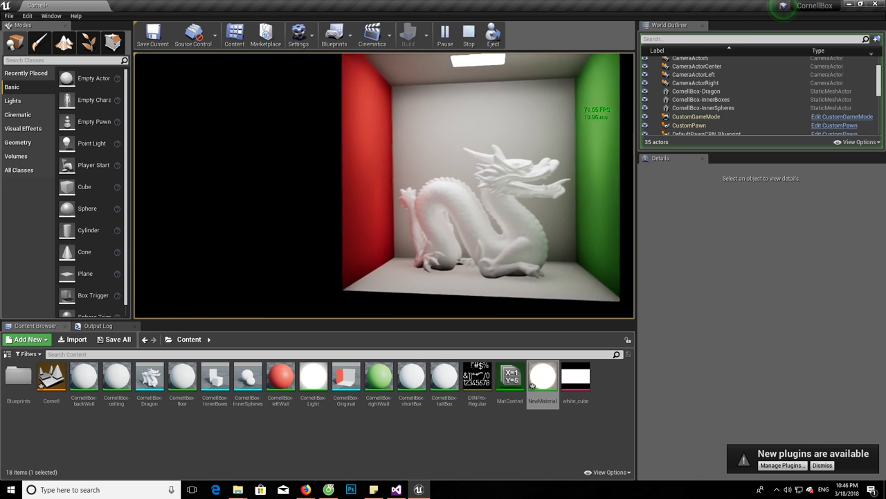
# Open the Level Blueprint and pan its Event Graph to the Alt 1 and Alt 2 nodes
pyautogui.click(334, 36)
pyautogui.click(370, 116)
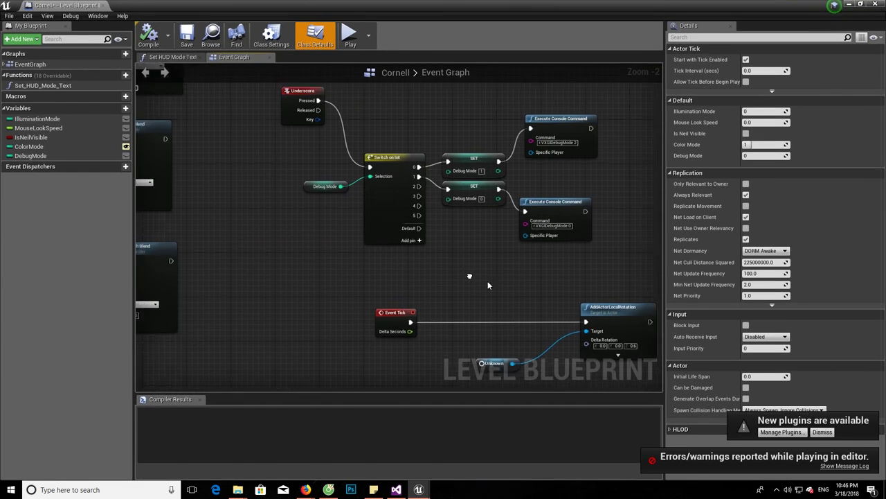
pyautogui.scroll(-2, 358, 234)
pyautogui.scroll(3, 373, 250)
pyautogui.moveTo(374, 252); pyautogui.dragTo(632, 301, button='right')
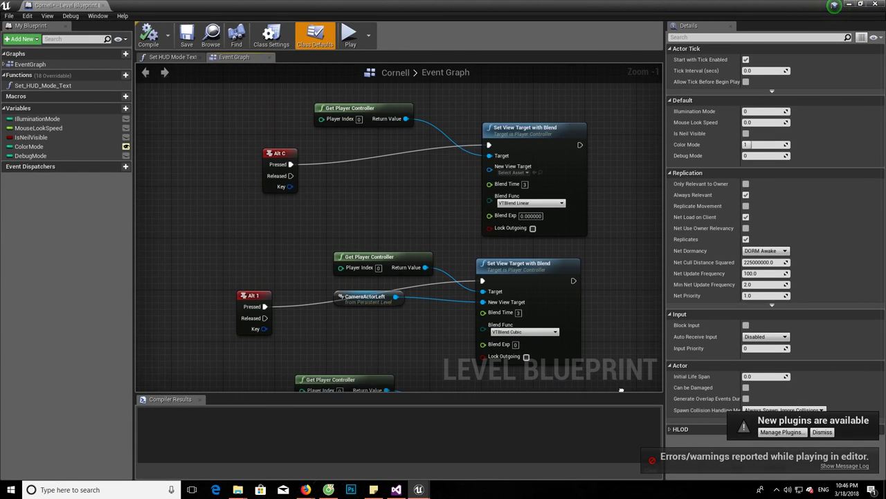
pyautogui.moveTo(632, 301); pyautogui.dragTo(406, 337, button='right')
# Inspect the key-triggered Set Visibility nodes, then return to the level and Play
pyautogui.scroll(-2, 430, 327)
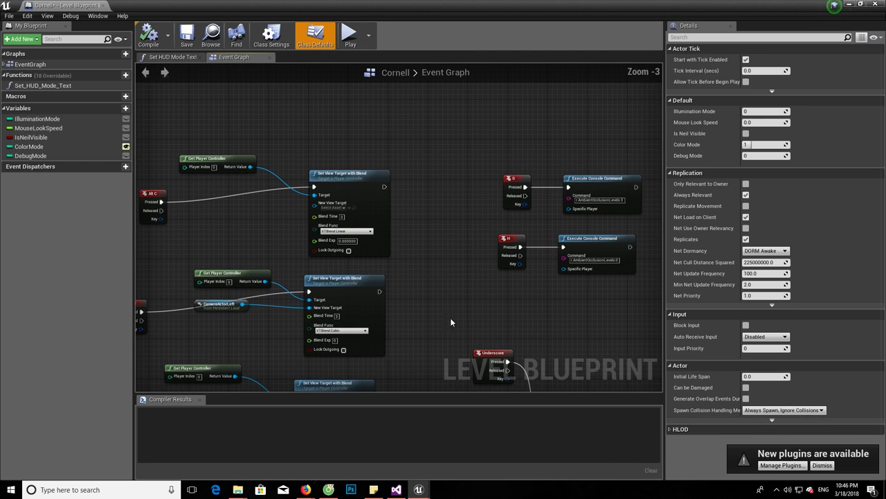
pyautogui.scroll(-2, 485, 249)
pyautogui.scroll(2, 482, 252)
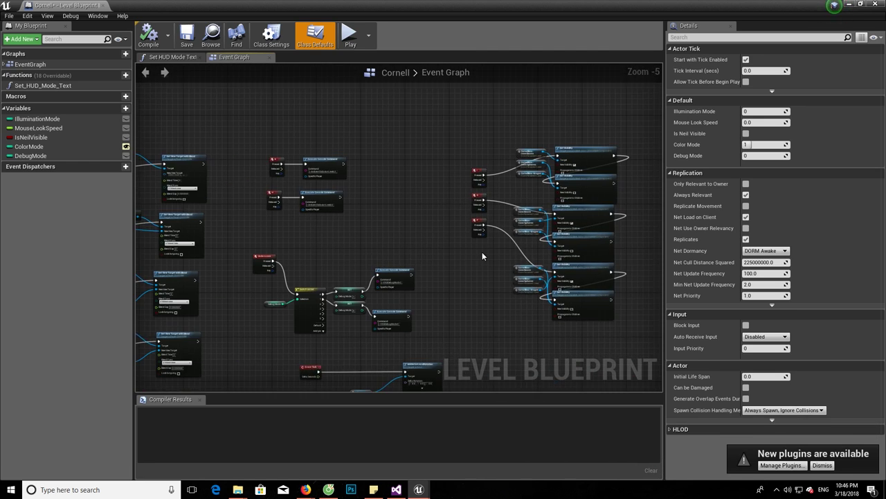
pyautogui.scroll(1, 482, 252)
pyautogui.moveTo(482, 259); pyautogui.dragTo(430, 264, button='right')
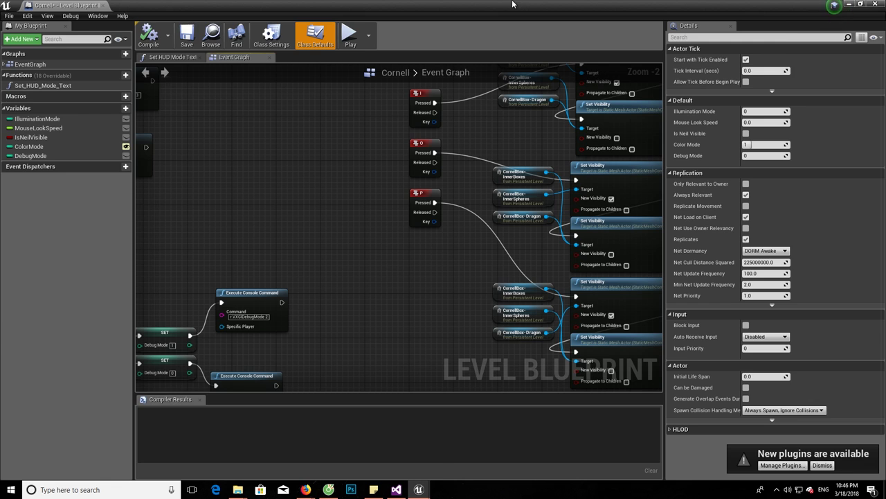
pyautogui.hotkey('alt', 'Tab')
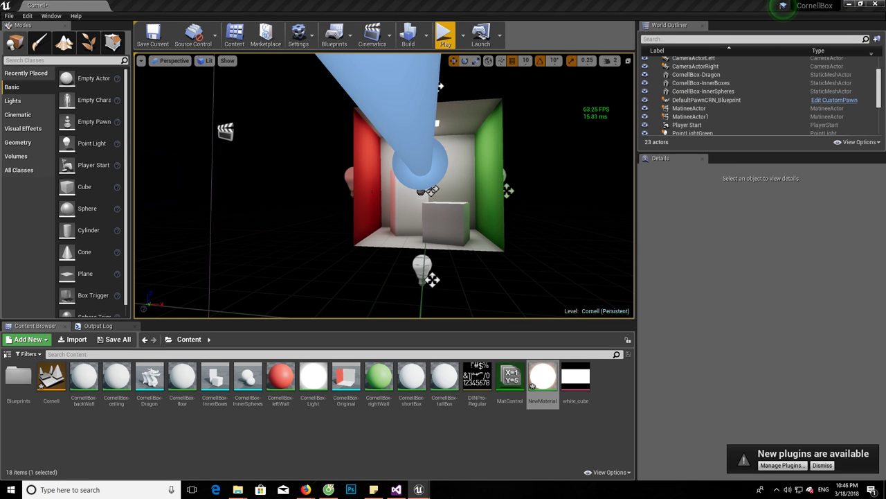
pyautogui.click(445, 35)
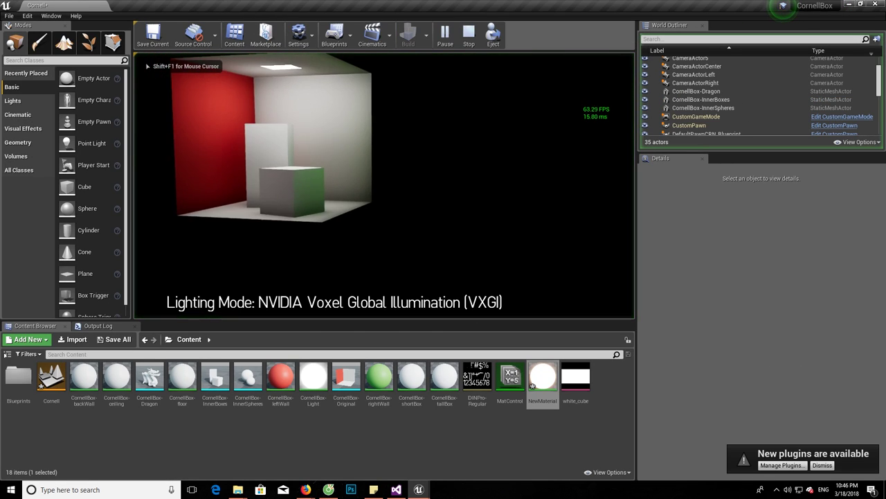